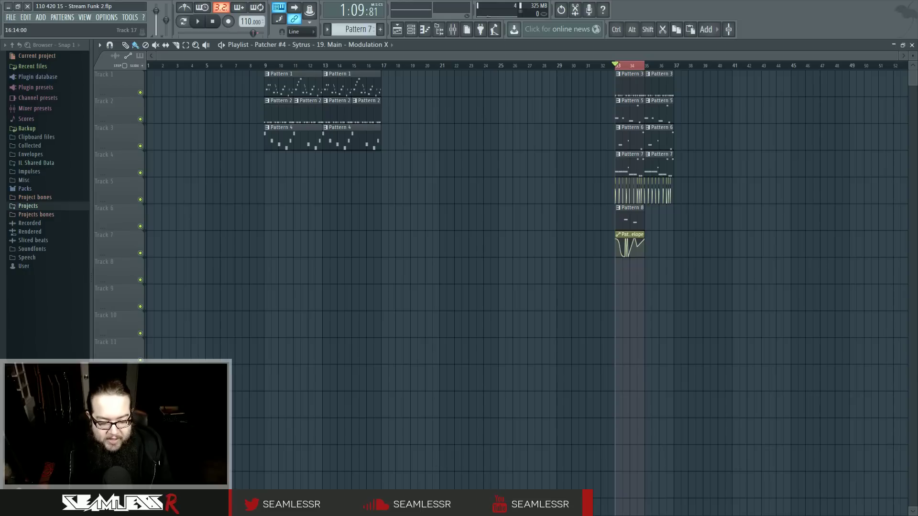
Browse File Explorer to the Image-Line folder in Program Files (x86) to examine its installed folders, and close the window.
{"action": "key", "text": "super+e"}
{"action": "double_click", "coordinate": [302, 246]}
{"action": "double_click", "coordinate": [264, 286]}
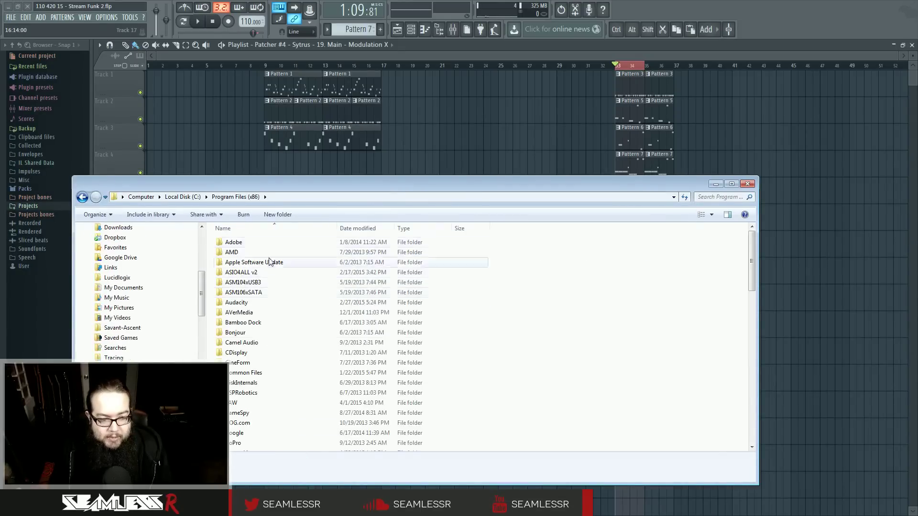
{"action": "scroll", "coordinate": [263, 315], "scroll_direction": "down", "scroll_amount": 3}
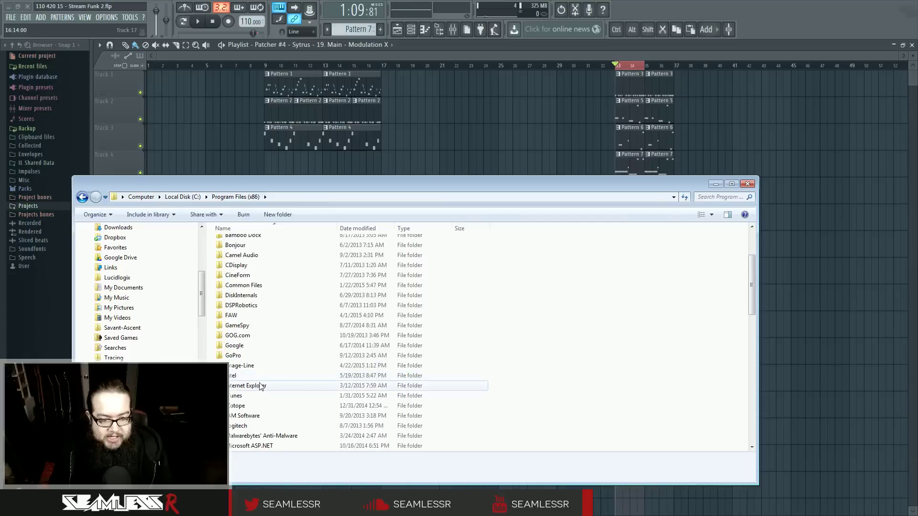
{"action": "double_click", "coordinate": [264, 365]}
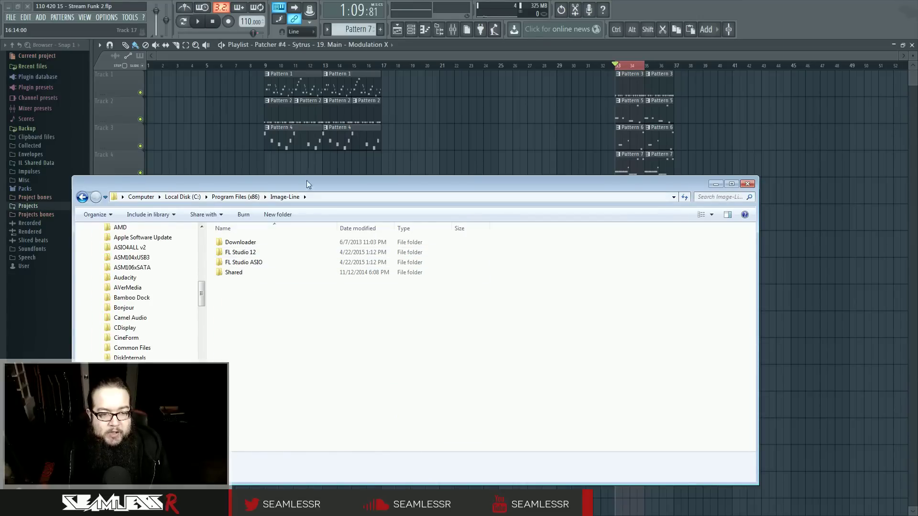
{"action": "left_click_drag", "start_coordinate": [294, 185], "coordinate": [371, 158]}
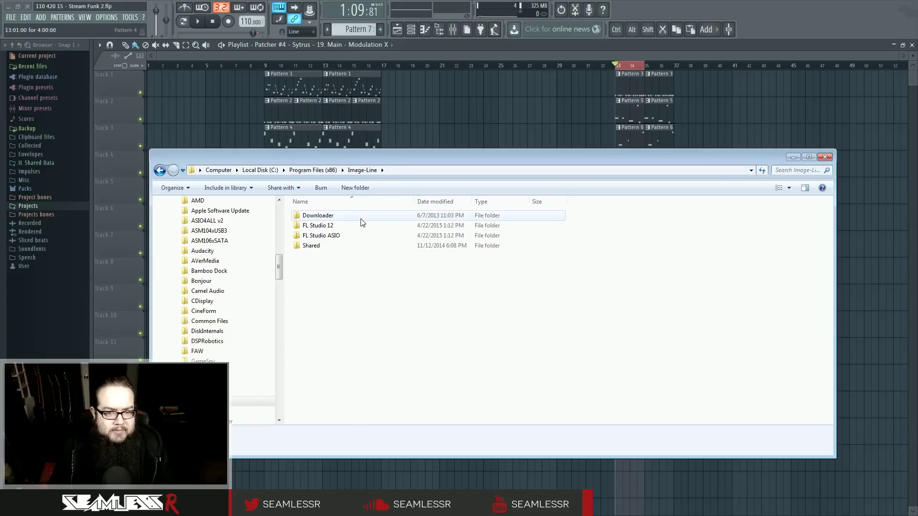
{"action": "left_click", "coordinate": [825, 158]}
Look through the Projects, Packs, extra and Sliced beats folders in the sample browser and collapse them.
{"action": "left_click", "coordinate": [60, 205]}
{"action": "left_click", "coordinate": [58, 207]}
{"action": "left_click", "coordinate": [59, 189]}
{"action": "left_click", "coordinate": [52, 275]}
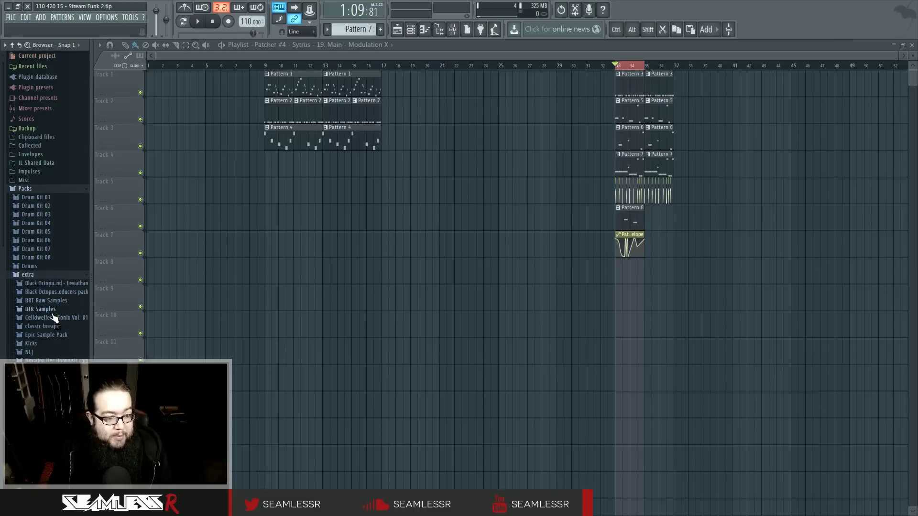
{"action": "left_click", "coordinate": [45, 189]}
{"action": "left_click", "coordinate": [60, 241]}
{"action": "left_click", "coordinate": [61, 241]}
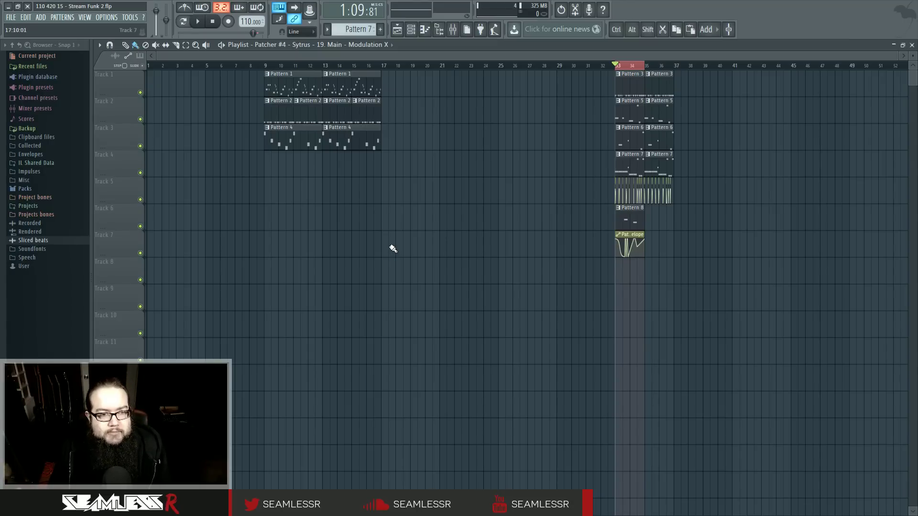
Open the mixer, try the Wide and Compact 2 layouts, and set the layout to Compact.
{"action": "key", "text": "F9"}
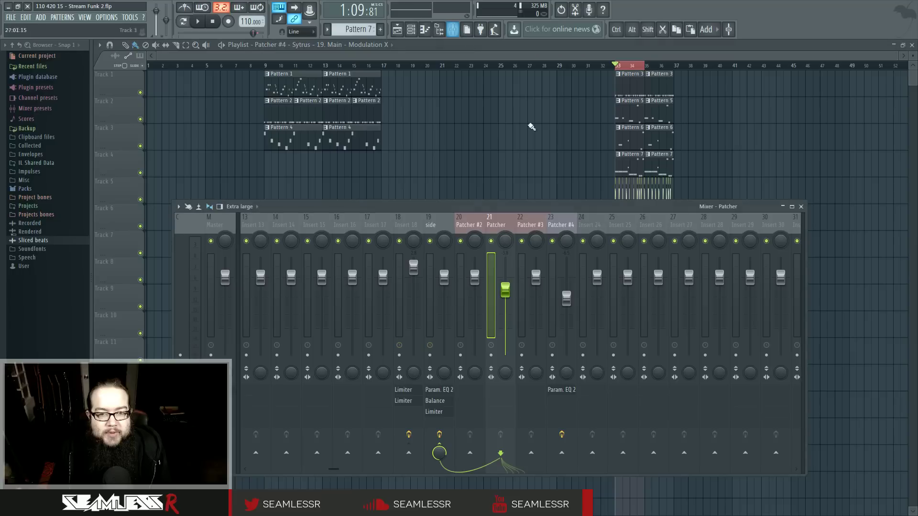
{"action": "left_click_drag", "start_coordinate": [412, 209], "coordinate": [427, 198]}
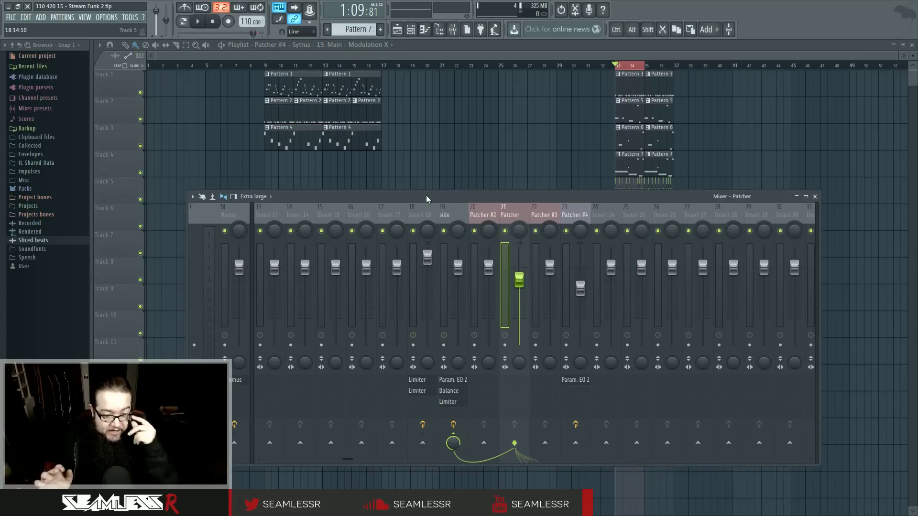
{"action": "left_click", "coordinate": [263, 217]}
{"action": "left_click", "coordinate": [256, 196]}
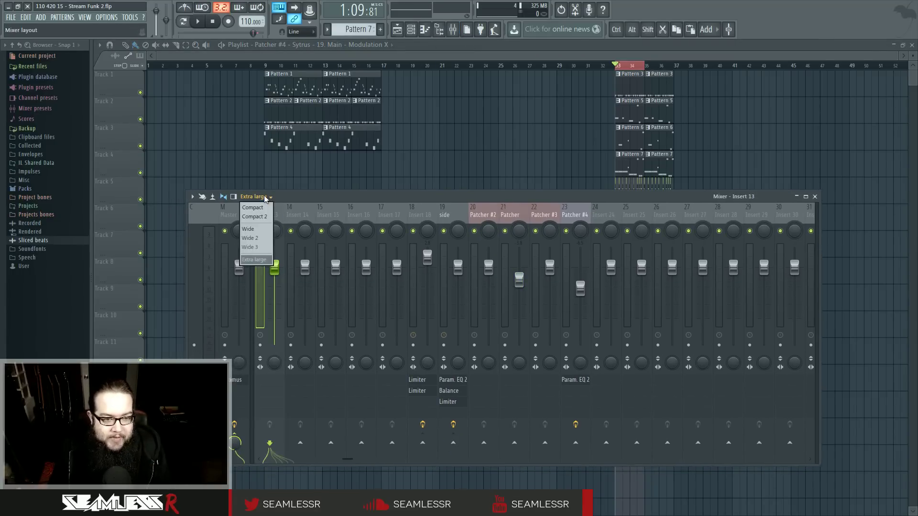
{"action": "left_click", "coordinate": [257, 228]}
{"action": "left_click", "coordinate": [247, 197]}
{"action": "left_click", "coordinate": [259, 213]}
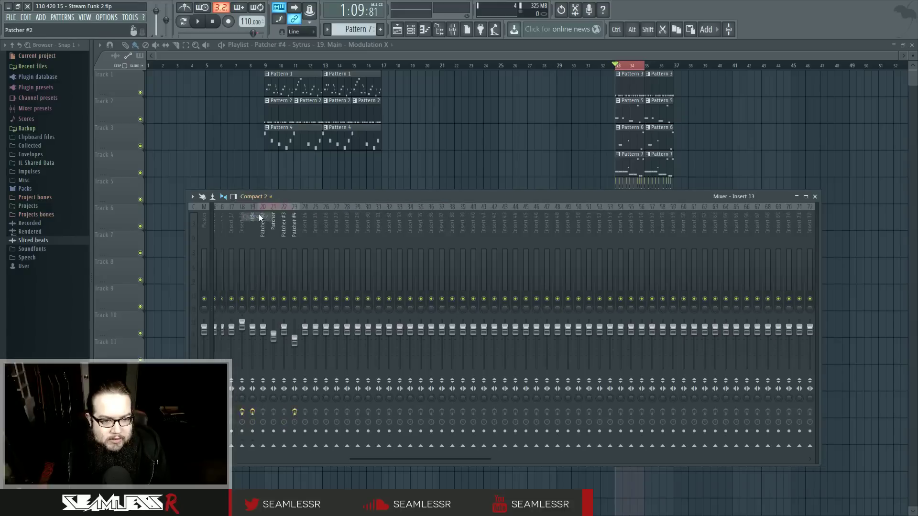
{"action": "left_click", "coordinate": [254, 198]}
{"action": "left_click", "coordinate": [252, 208]}
Shrink and reposition the mixer window over the playlist and show the track inspector.
{"action": "left_click_drag", "start_coordinate": [324, 197], "coordinate": [363, 180]}
{"action": "left_click_drag", "start_coordinate": [859, 175], "coordinate": [815, 333]}
{"action": "left_click_drag", "start_coordinate": [439, 259], "coordinate": [443, 250]}
{"action": "left_click", "coordinate": [277, 251]}
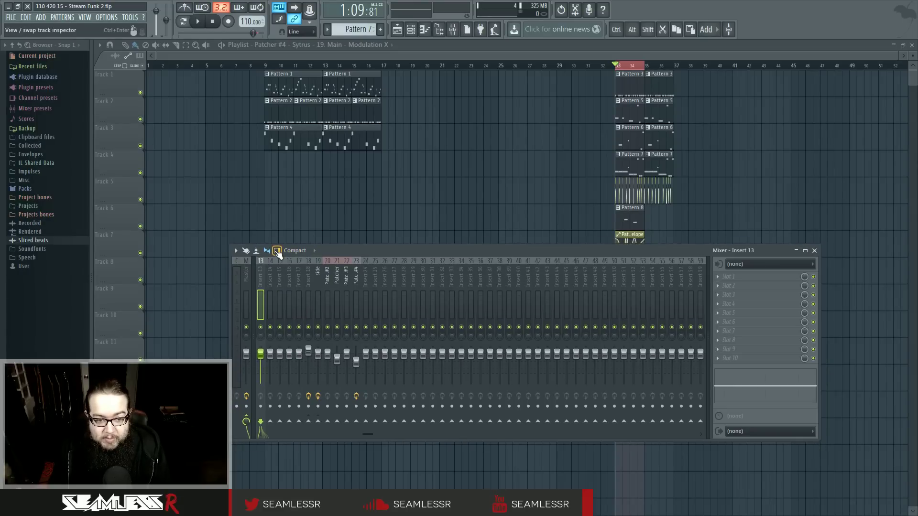
{"action": "left_click_drag", "start_coordinate": [573, 249], "coordinate": [586, 246]}
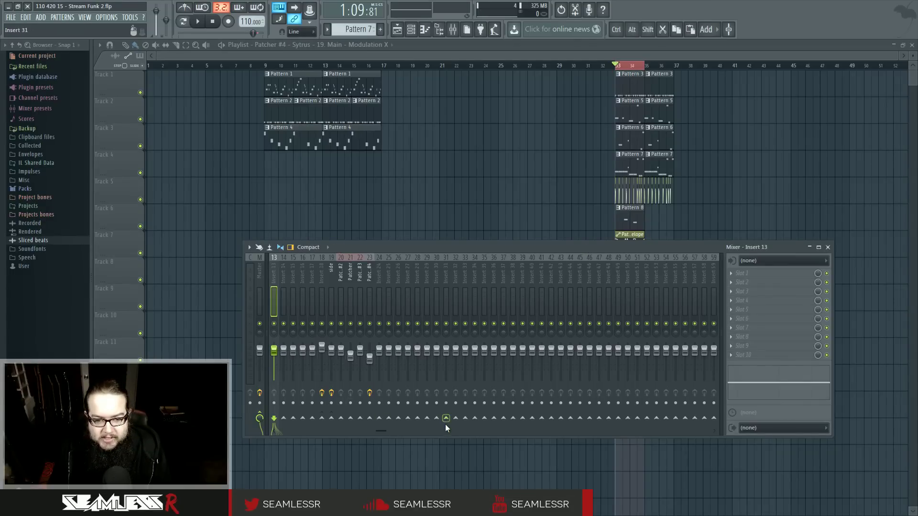
Survey the full range of mixer tracks and widen the docked track section to hold Inserts 100 to 103.
{"action": "scroll", "coordinate": [446, 427], "scroll_direction": "right", "scroll_amount": 15}
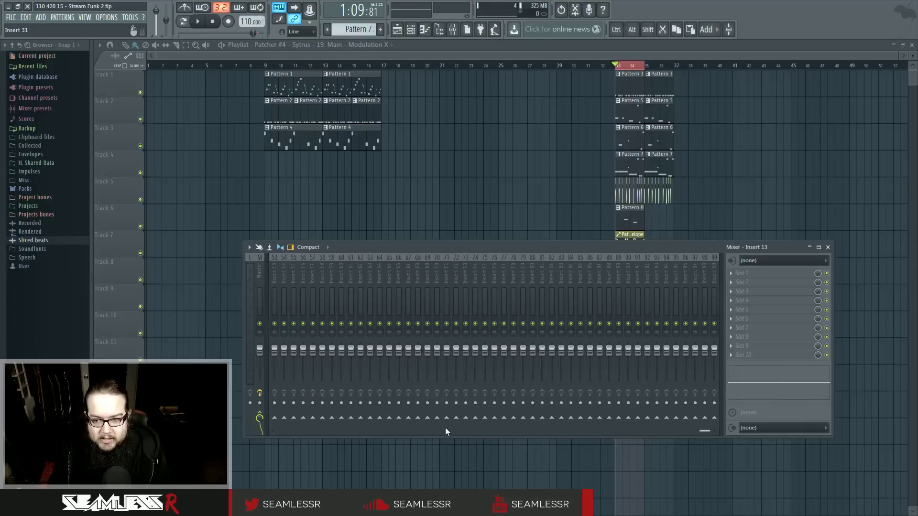
{"action": "scroll", "coordinate": [446, 428], "scroll_direction": "left", "scroll_amount": 15}
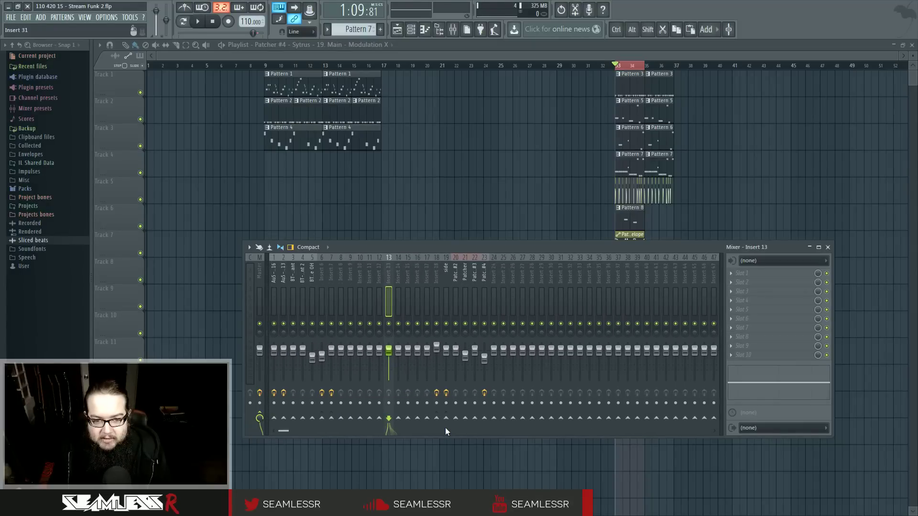
{"action": "left_click_drag", "start_coordinate": [721, 313], "coordinate": [693, 315]}
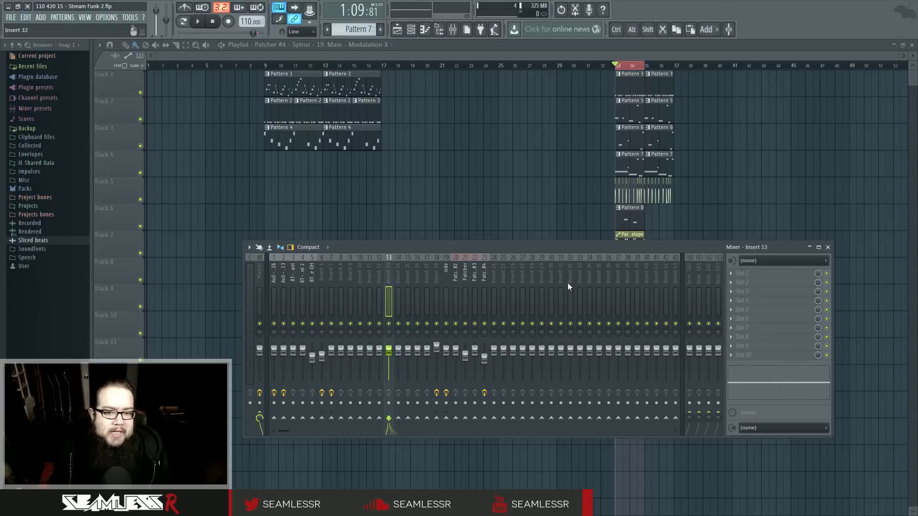
Disable the sends to Inserts 100 to 103 on the kick, snare and three hat tracks, mixer tracks 1 to 5.
{"action": "left_click", "coordinate": [312, 271]}
{"action": "left_click", "coordinate": [277, 275]}
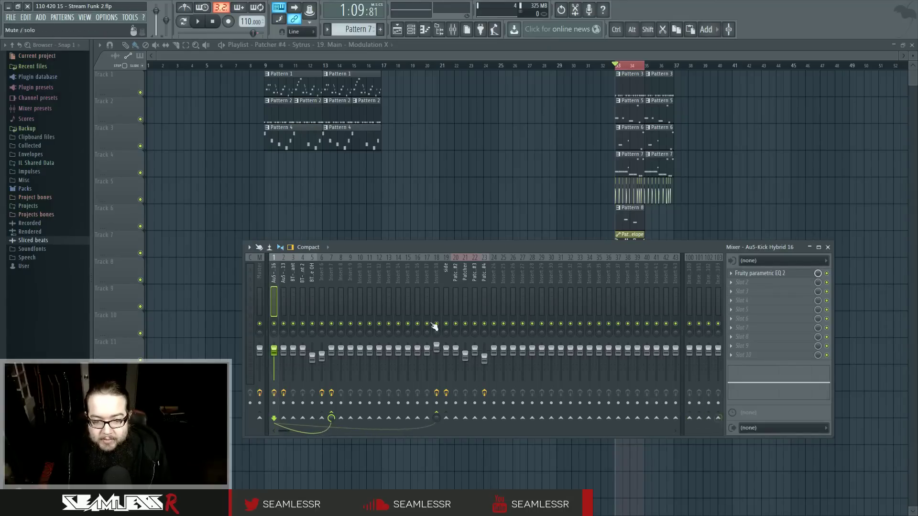
{"action": "left_click", "coordinate": [287, 276]}
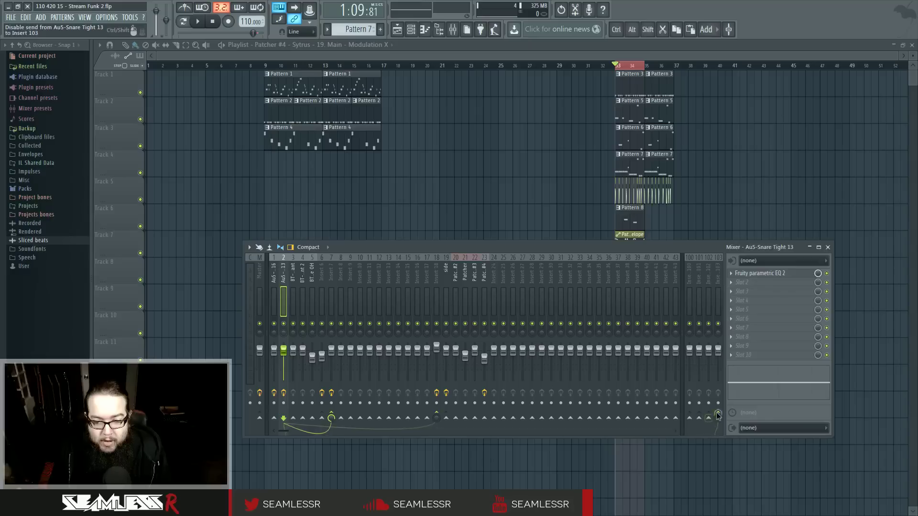
{"action": "left_click", "coordinate": [292, 274]}
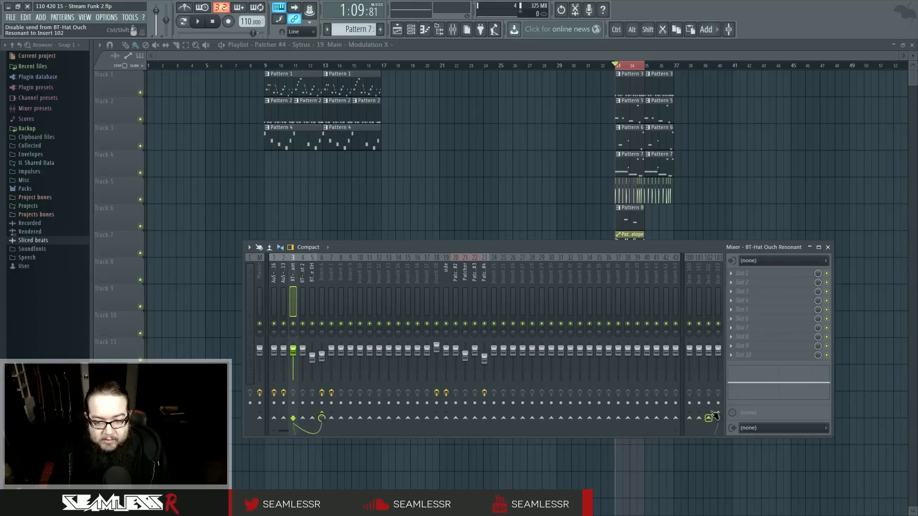
{"action": "left_click", "coordinate": [303, 275]}
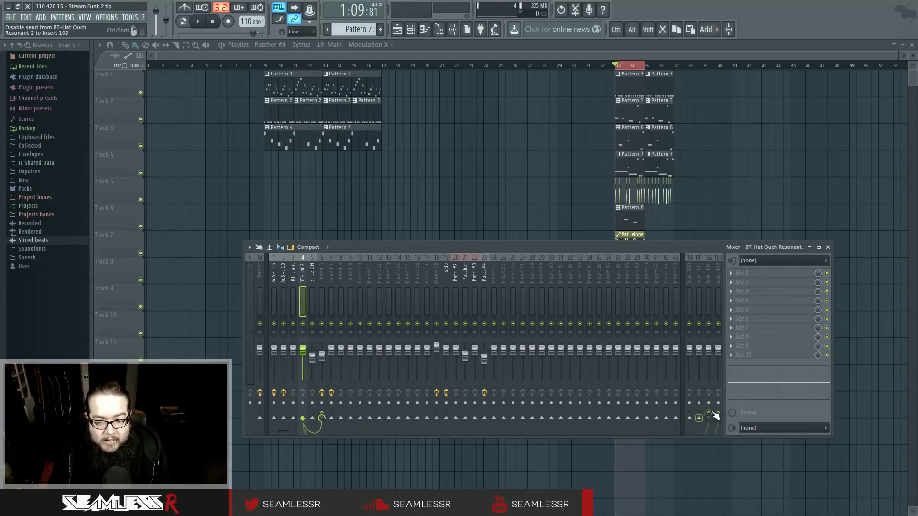
{"action": "left_click", "coordinate": [313, 302]}
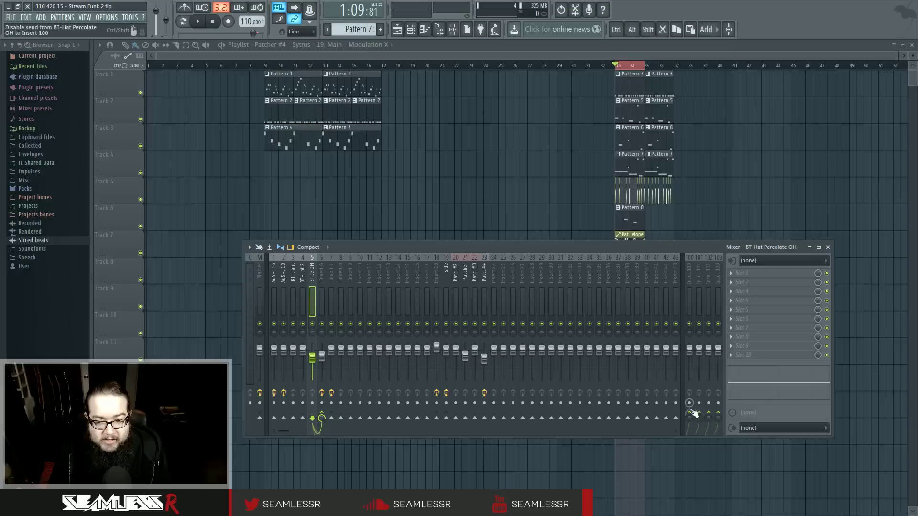
Disable the four sends from Insert 6 to Inserts 100, 101, 102 and 103.
{"action": "left_click", "coordinate": [323, 267]}
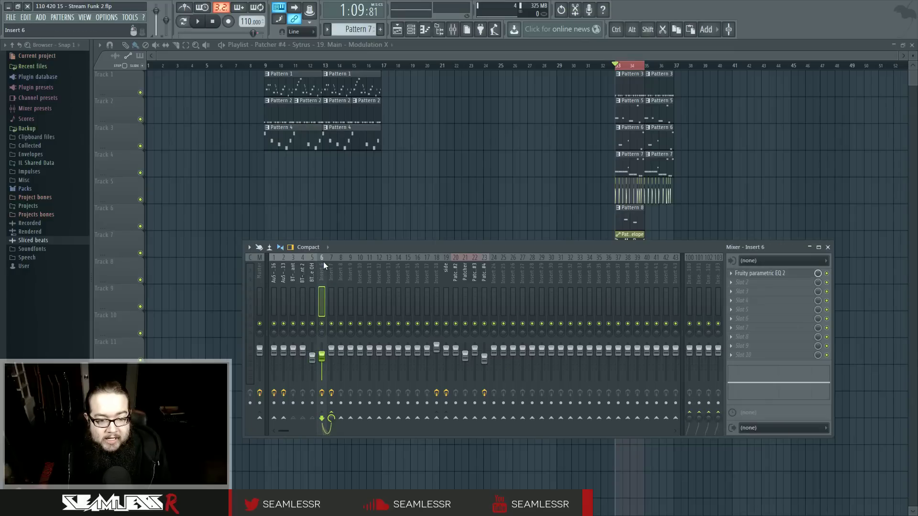
{"action": "left_click", "coordinate": [689, 412]}
{"action": "left_click", "coordinate": [699, 413]}
{"action": "left_click", "coordinate": [709, 412]}
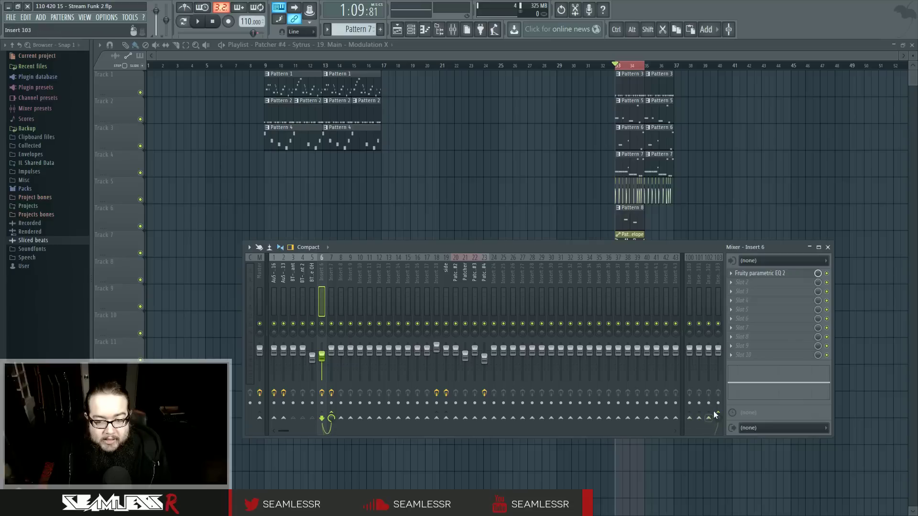
{"action": "left_click", "coordinate": [718, 412]}
Disable the four sends from Insert 7 to Inserts 100, 101, 102 and 103.
{"action": "left_click", "coordinate": [332, 277]}
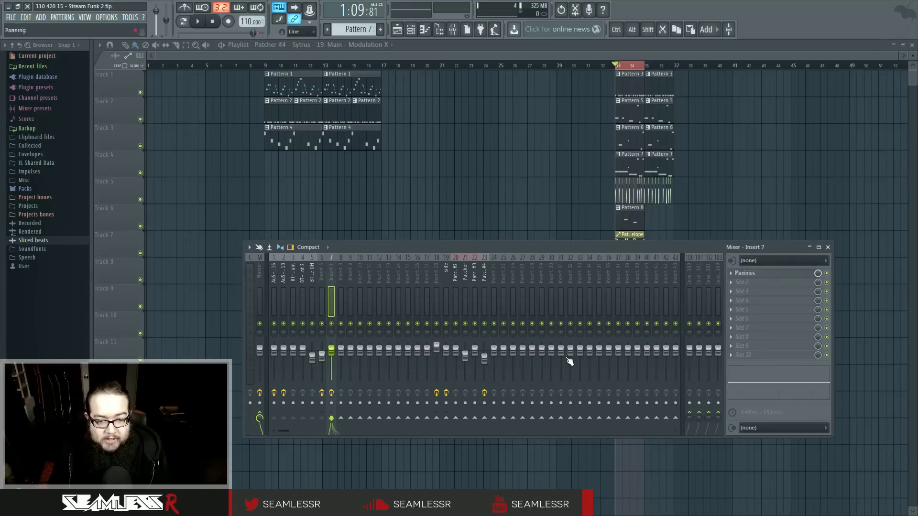
{"action": "left_click", "coordinate": [690, 413]}
{"action": "left_click", "coordinate": [699, 413]}
{"action": "left_click", "coordinate": [709, 413]}
{"action": "left_click", "coordinate": [718, 413]}
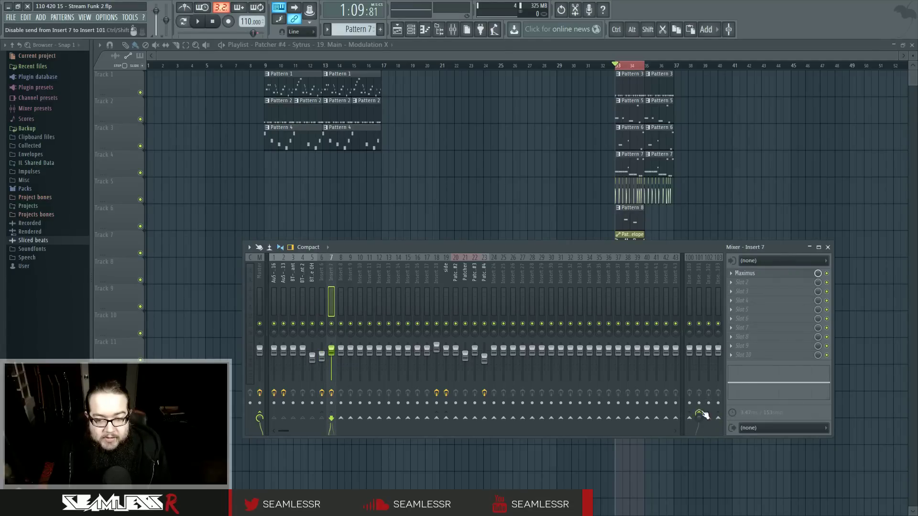
Rename Insert 7, the mixer track holding Maximus, to "Drums".
{"action": "double_click", "coordinate": [333, 265]}
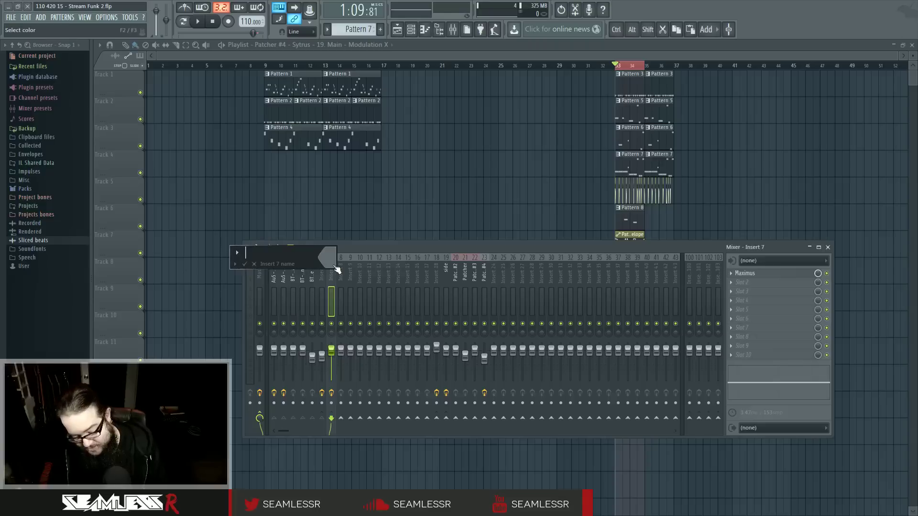
{"action": "type", "text": "Drums"}
{"action": "key", "text": "Return"}
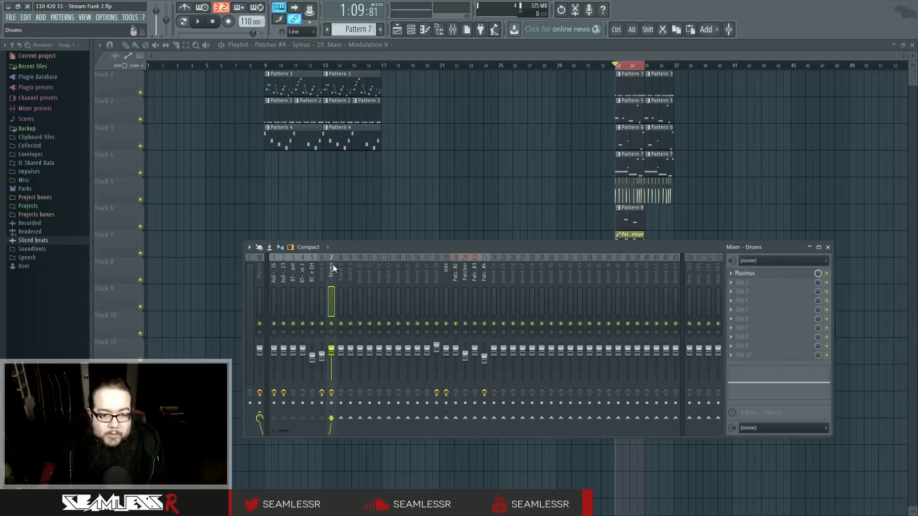
Select Inserts 8 to 17 as a group and lower their volume faders together to about 98%.
{"action": "left_click", "coordinate": [343, 265]}
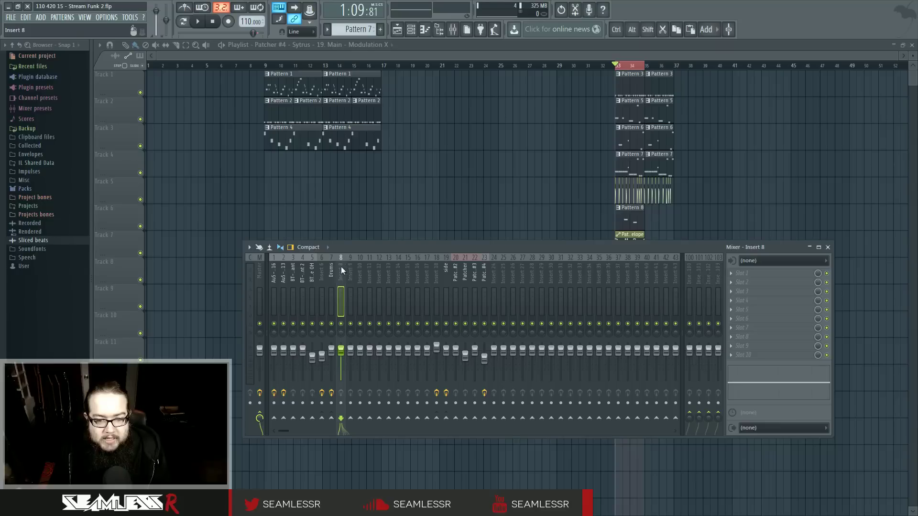
{"action": "left_click_drag", "start_coordinate": [351, 265], "coordinate": [426, 273]}
{"action": "mouse_move", "coordinate": [398, 350]}
{"action": "left_mouse_down"}
{"action": "mouse_move", "coordinate": [398, 363]}
{"action": "mouse_move", "coordinate": [398, 352]}
{"action": "left_mouse_up"}
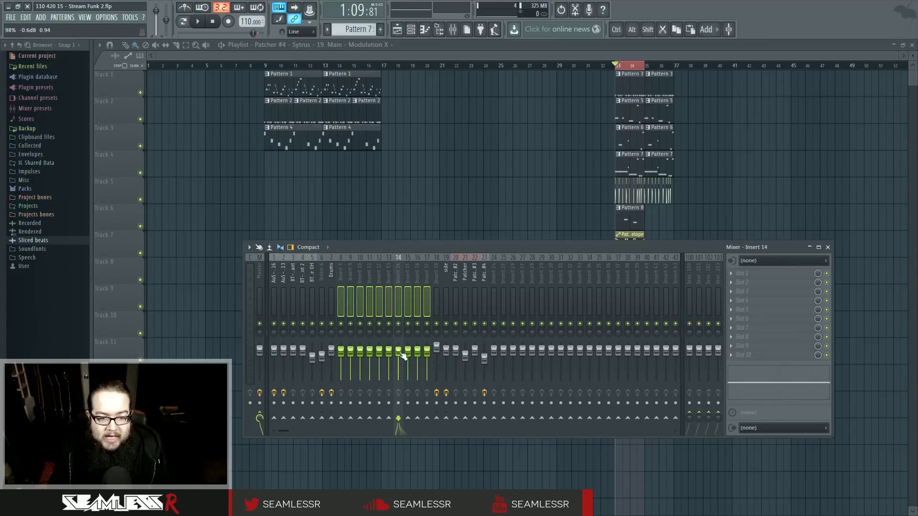
Select mixer tracks 16 to 25 as a group and lower their volumes together, with Insert 18 at about 91%.
{"action": "left_click", "coordinate": [415, 264]}
{"action": "left_click_drag", "start_coordinate": [426, 270], "coordinate": [506, 271]}
{"action": "left_click_drag", "start_coordinate": [436, 345], "coordinate": [442, 353]}
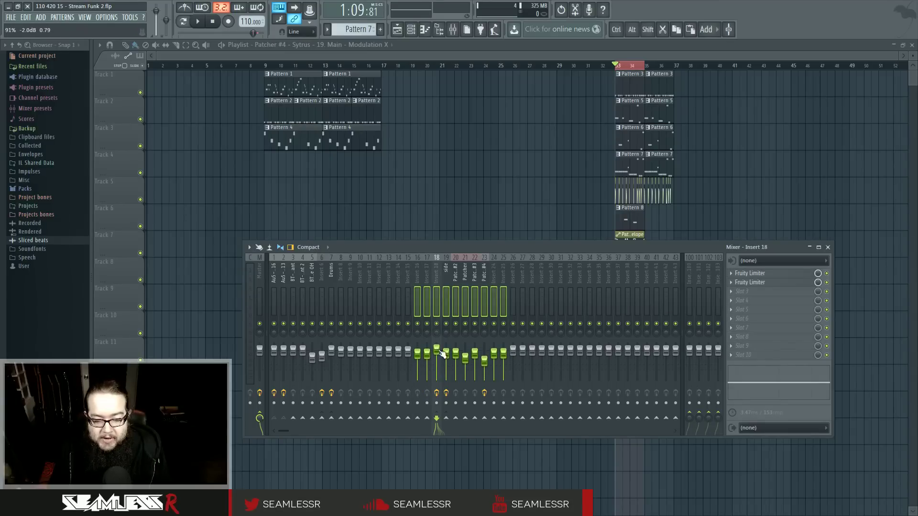
Select Inserts 8 to 17 together and route them to the Master track only.
{"action": "left_click", "coordinate": [417, 288]}
{"action": "left_click", "coordinate": [331, 269]}
{"action": "left_click", "coordinate": [340, 271]}
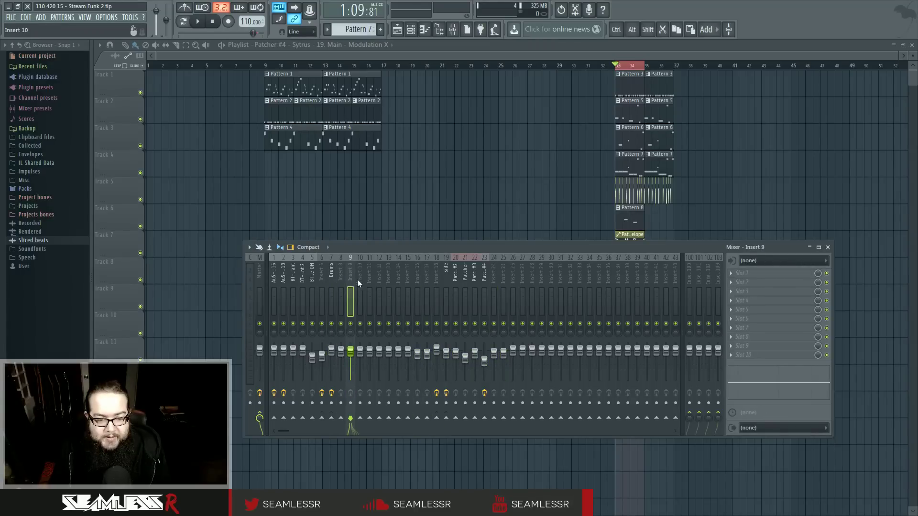
{"action": "left_click", "coordinate": [333, 277]}
{"action": "left_click", "coordinate": [342, 277]}
{"action": "left_click_drag", "start_coordinate": [343, 277], "coordinate": [425, 280]}
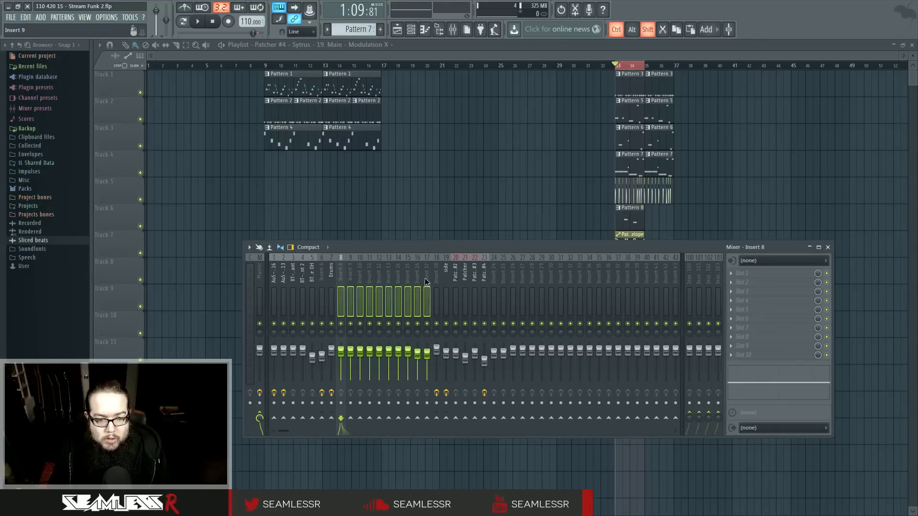
{"action": "right_click", "coordinate": [261, 417]}
{"action": "left_click", "coordinate": [303, 425]}
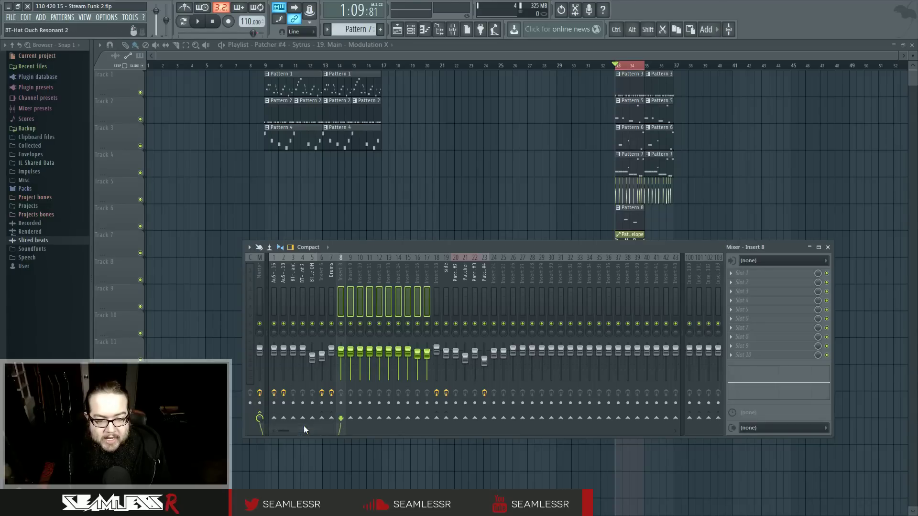
Reset the volume faders of Inserts 8 to 17 to 100%.
{"action": "left_click", "coordinate": [350, 275]}
{"action": "left_click", "coordinate": [417, 275]}
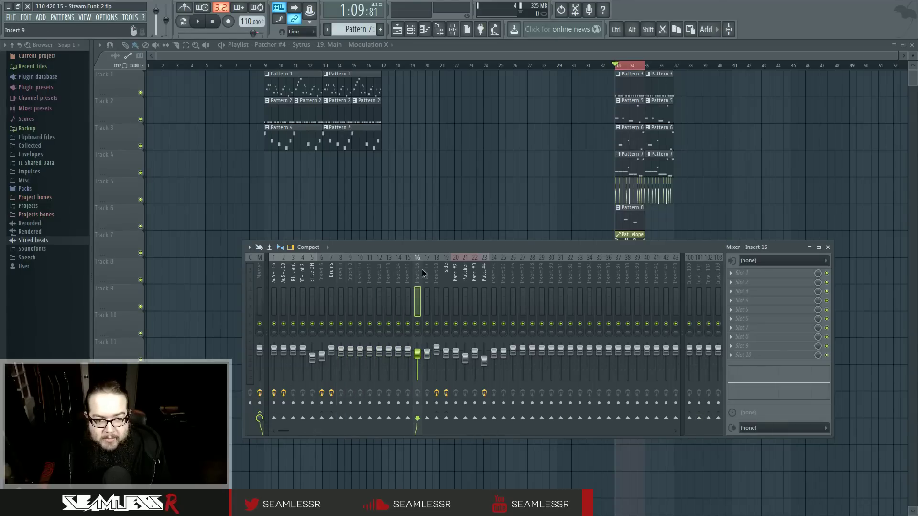
{"action": "left_click", "coordinate": [436, 275]}
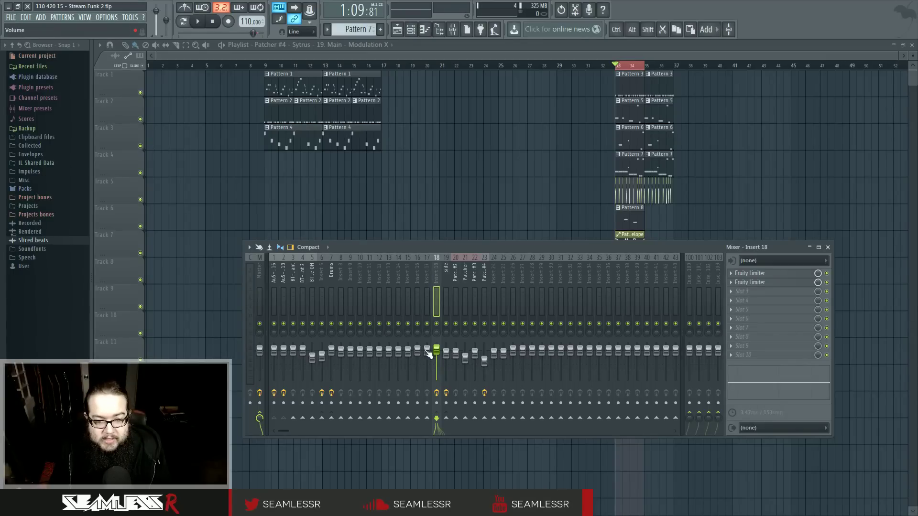
{"action": "left_click", "coordinate": [351, 352]}
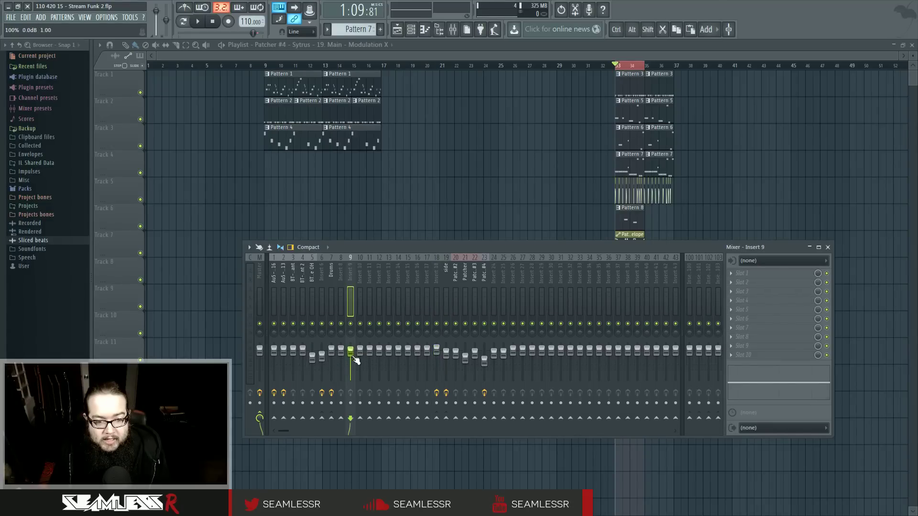
{"action": "left_click_drag", "start_coordinate": [352, 353], "coordinate": [352, 362]}
{"action": "left_click", "coordinate": [352, 362], "text": "alt"}
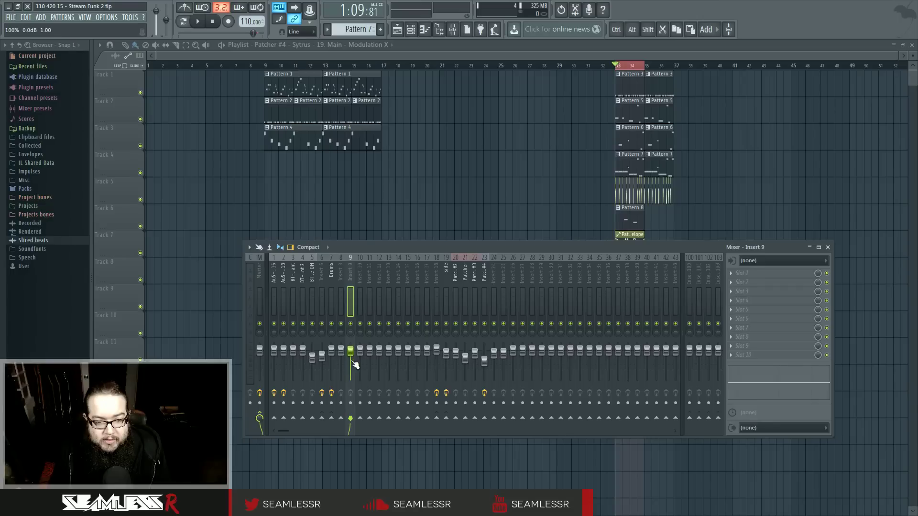
Play the song briefly to identify the signal on Insert 18, then rename that mixer track "sub".
{"action": "left_click", "coordinate": [438, 266]}
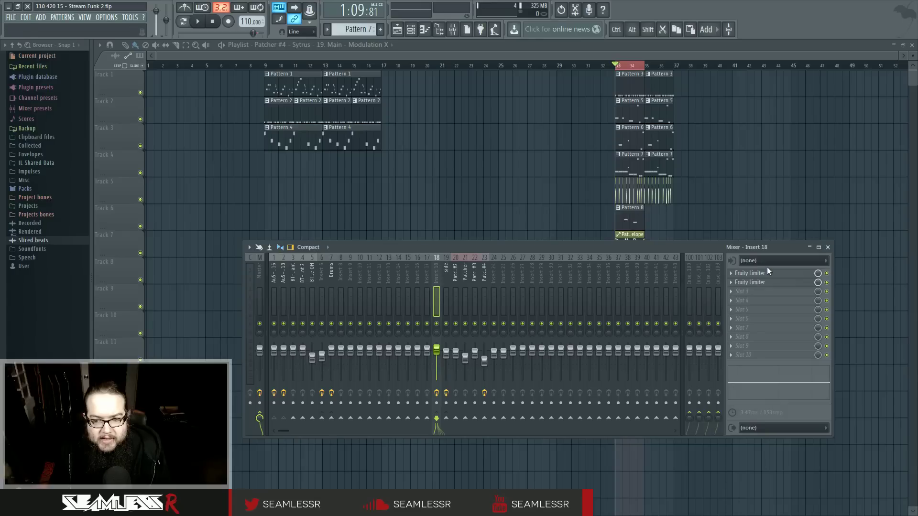
{"action": "key", "text": "space"}
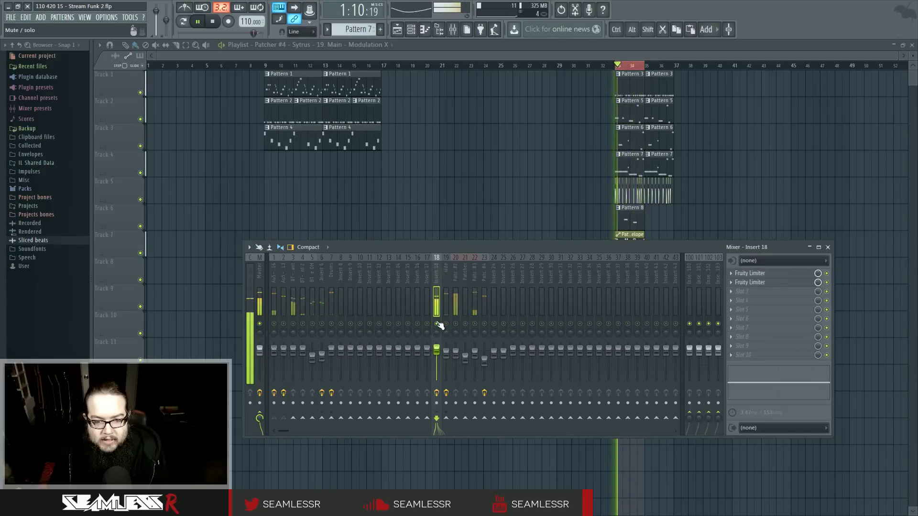
{"action": "key", "text": "space"}
{"action": "key", "text": "F2"}
{"action": "type", "text": "sub"}
{"action": "key", "text": "Return"}
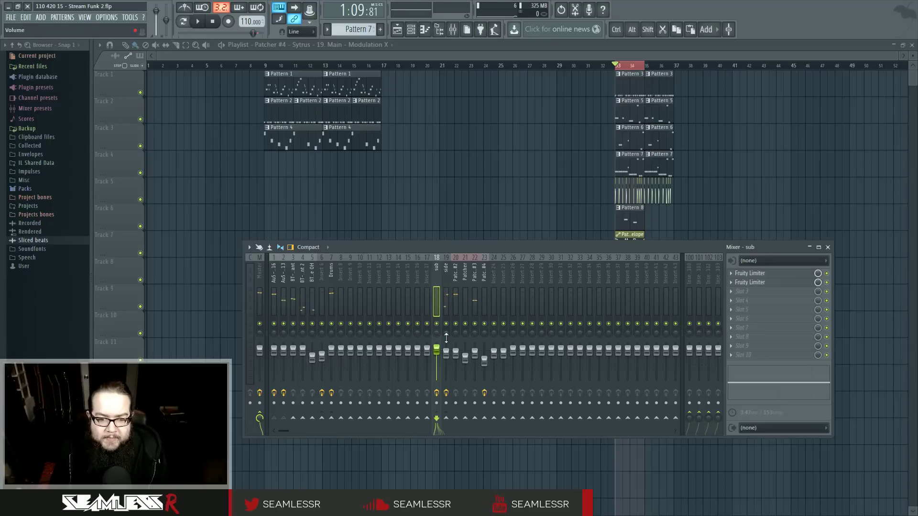
Disable the sends from the sub and side mixer tracks to Inserts 100 to 103.
{"action": "left_click", "coordinate": [699, 417]}
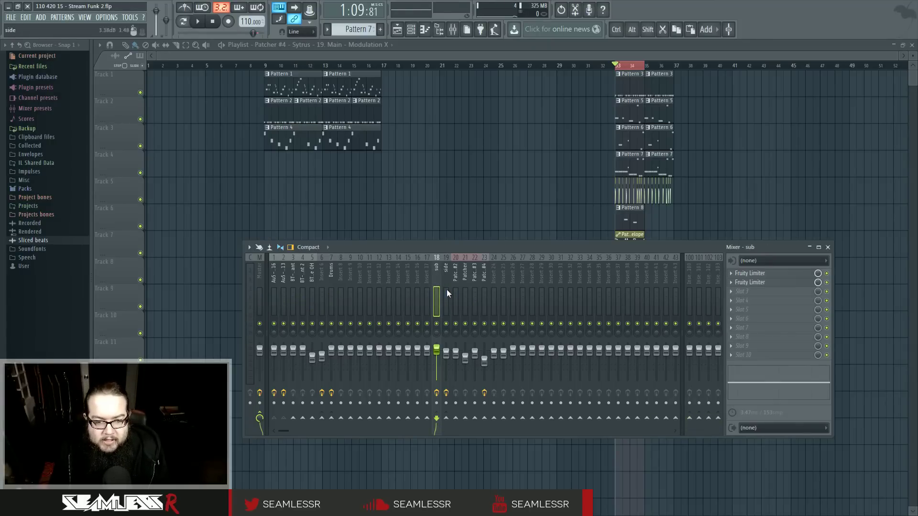
{"action": "left_click", "coordinate": [447, 267]}
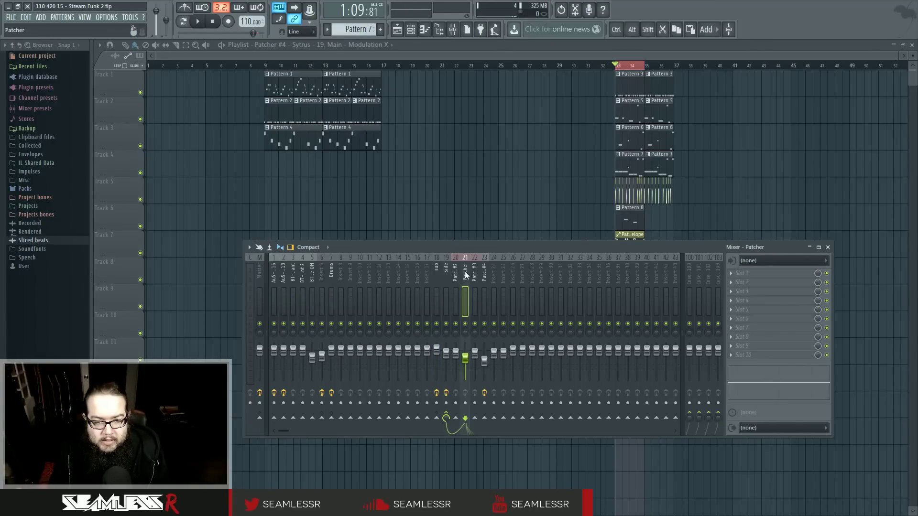
{"action": "left_click", "coordinate": [690, 416]}
{"action": "left_click", "coordinate": [699, 416]}
{"action": "left_click", "coordinate": [709, 416]}
{"action": "left_click", "coordinate": [718, 416]}
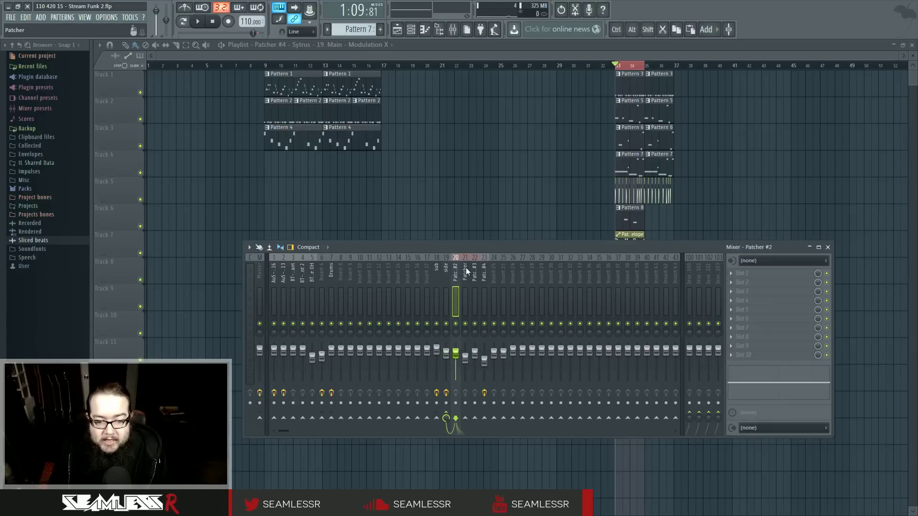
Move the mixer window up and disable the sends from the four Patcher tracks and Insert 24 to Inserts 100 to 103.
{"action": "left_click_drag", "start_coordinate": [660, 246], "coordinate": [660, 213]}
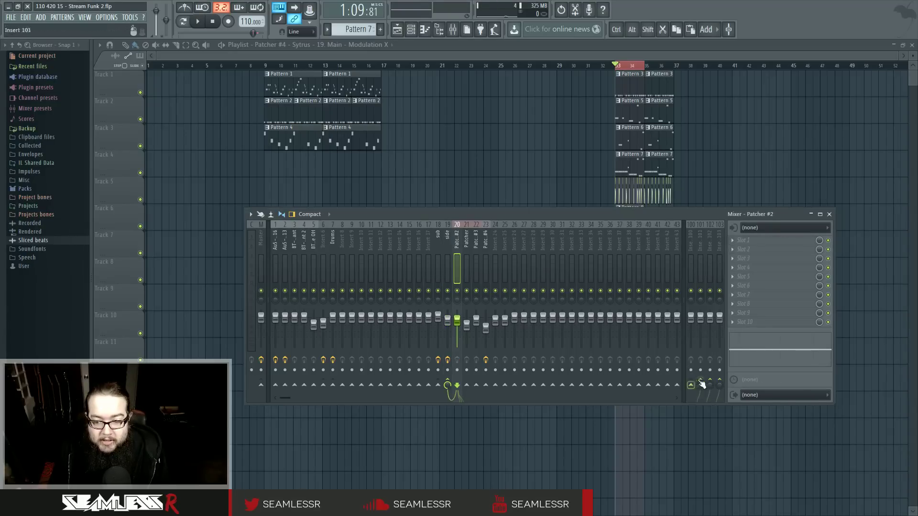
{"action": "left_click", "coordinate": [465, 242]}
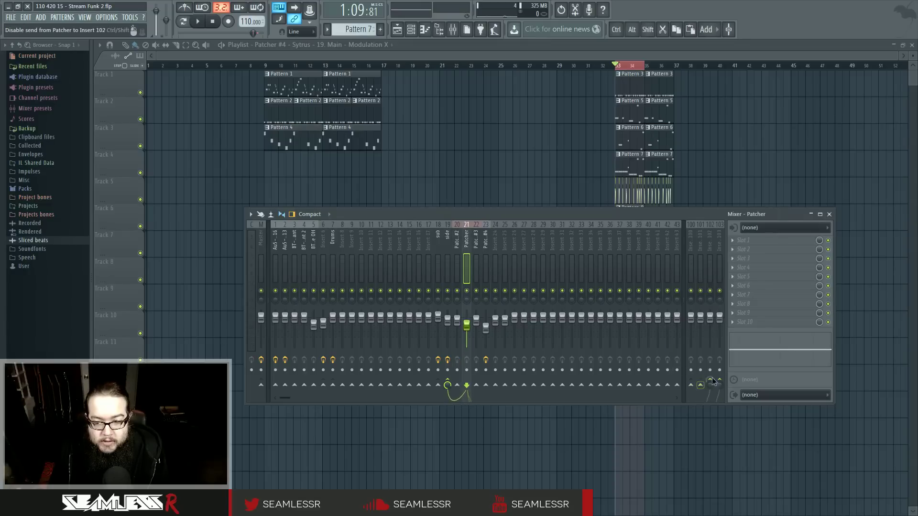
{"action": "left_click", "coordinate": [479, 239]}
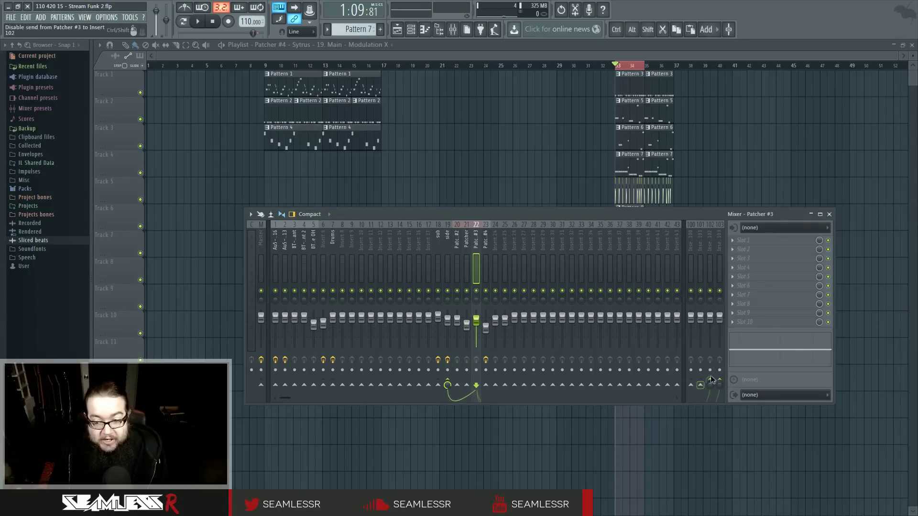
{"action": "left_click", "coordinate": [486, 241]}
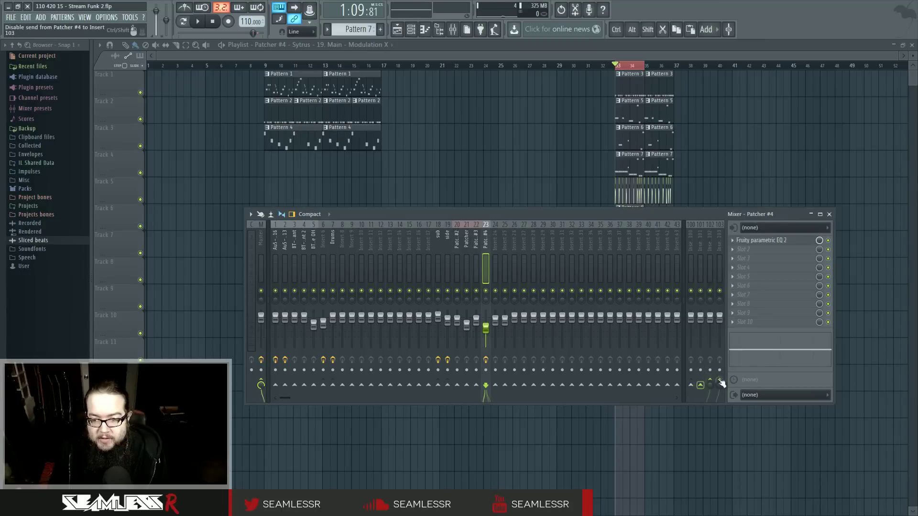
{"action": "left_click", "coordinate": [494, 245]}
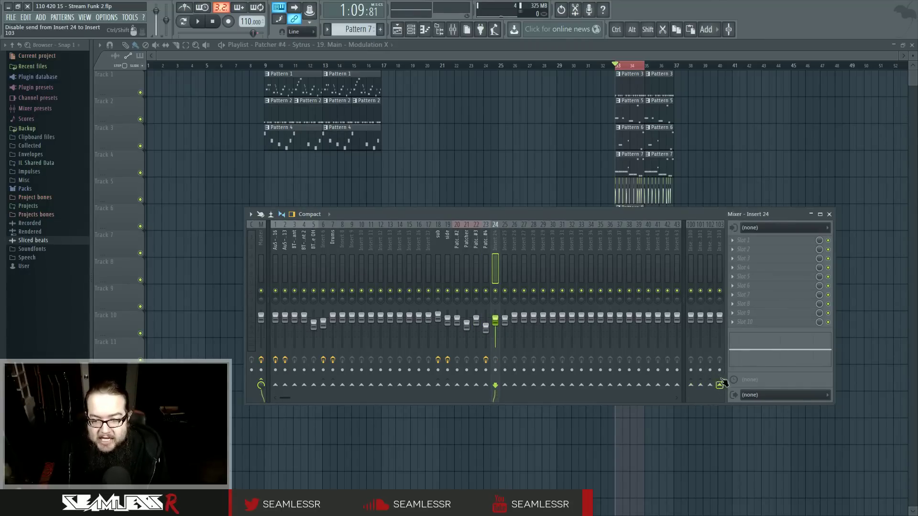
{"action": "left_click", "coordinate": [504, 245]}
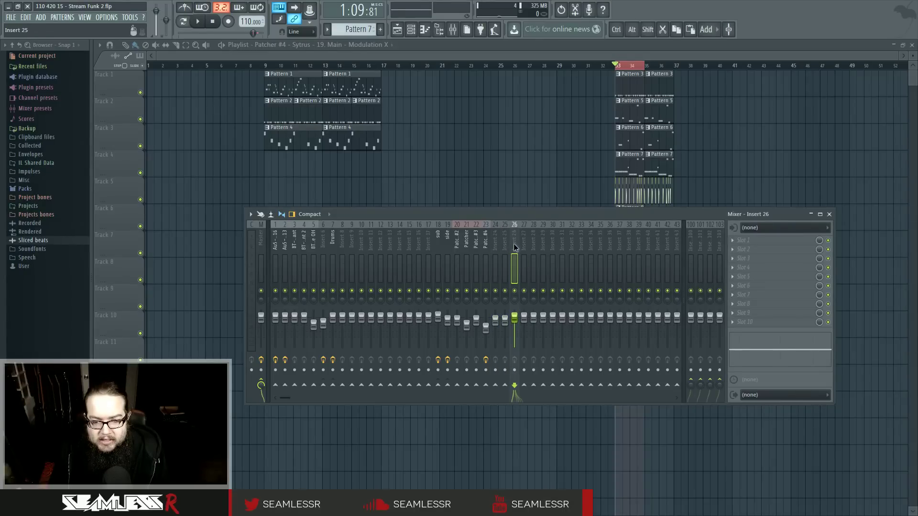
Select Inserts 25 to 99 together and route them to the Master track only.
{"action": "left_click_drag", "start_coordinate": [512, 240], "coordinate": [739, 244]}
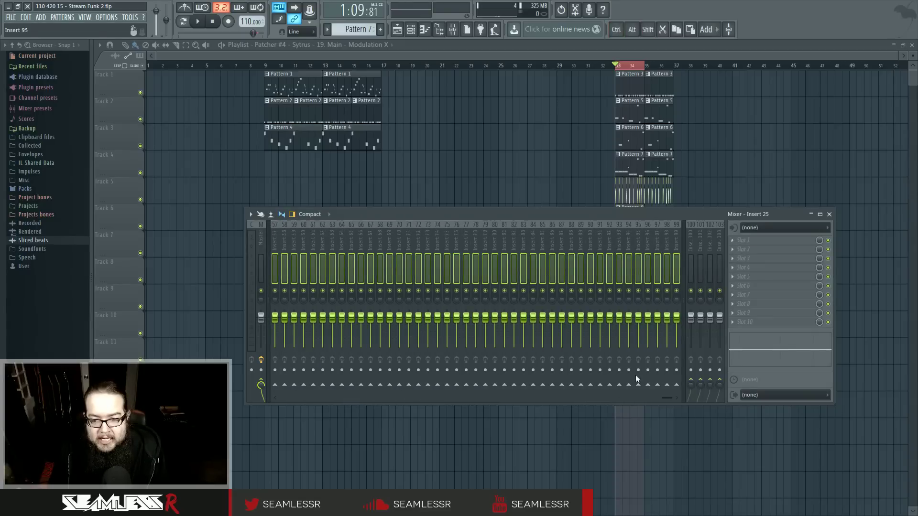
{"action": "right_click", "coordinate": [260, 380]}
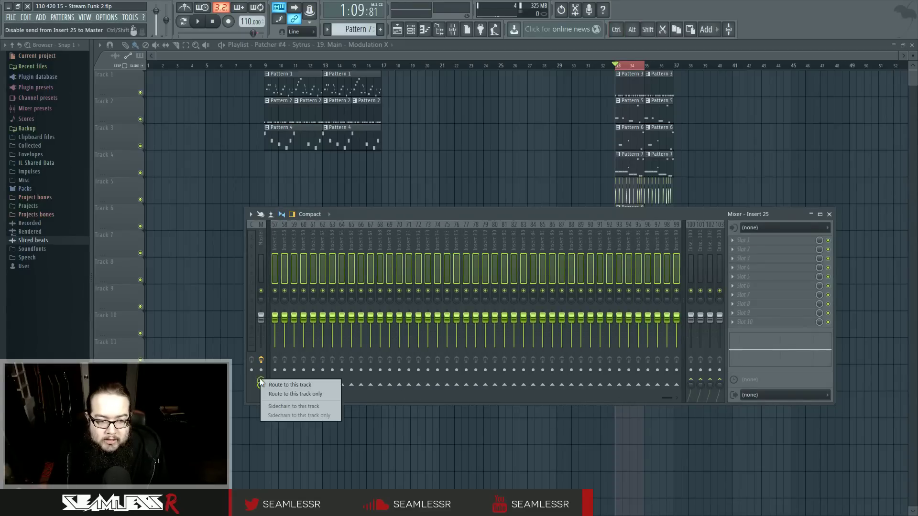
{"action": "left_click", "coordinate": [326, 394]}
{"action": "left_click", "coordinate": [563, 231]}
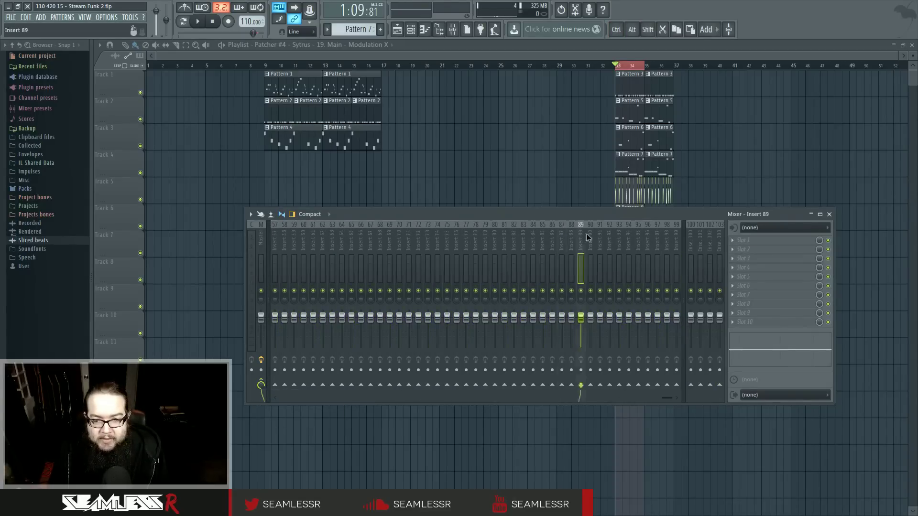
{"action": "left_click_drag", "start_coordinate": [255, 230], "coordinate": [592, 238]}
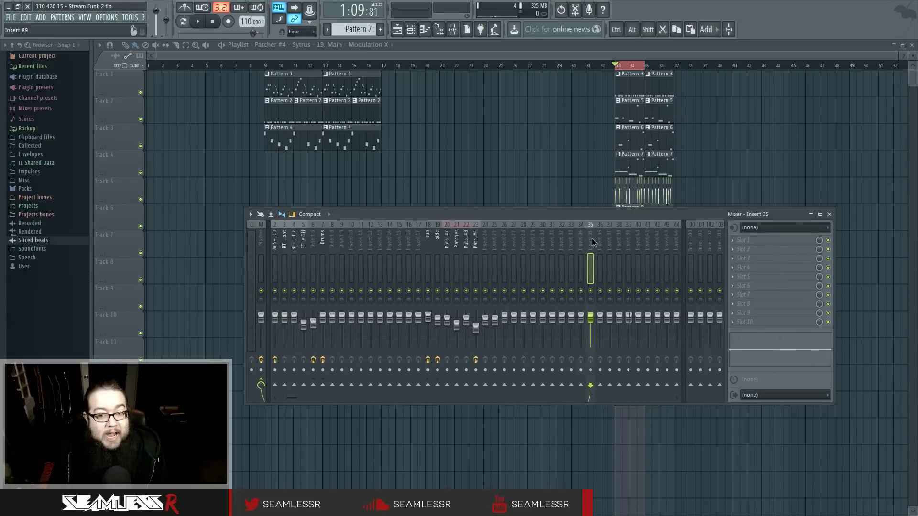
Dock Inserts 100, 101, 102 and 103 to the Middle section of the mixer.
{"action": "right_click", "coordinate": [690, 224]}
{"action": "mouse_move", "coordinate": [747, 370]}
{"action": "left_click", "coordinate": [809, 384]}
{"action": "right_click", "coordinate": [701, 225]}
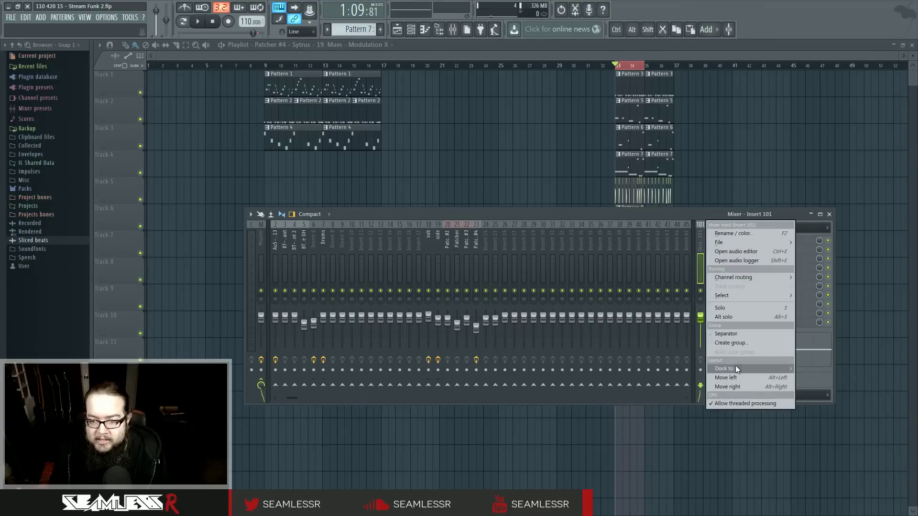
{"action": "left_click", "coordinate": [803, 374]}
{"action": "right_click", "coordinate": [710, 224]}
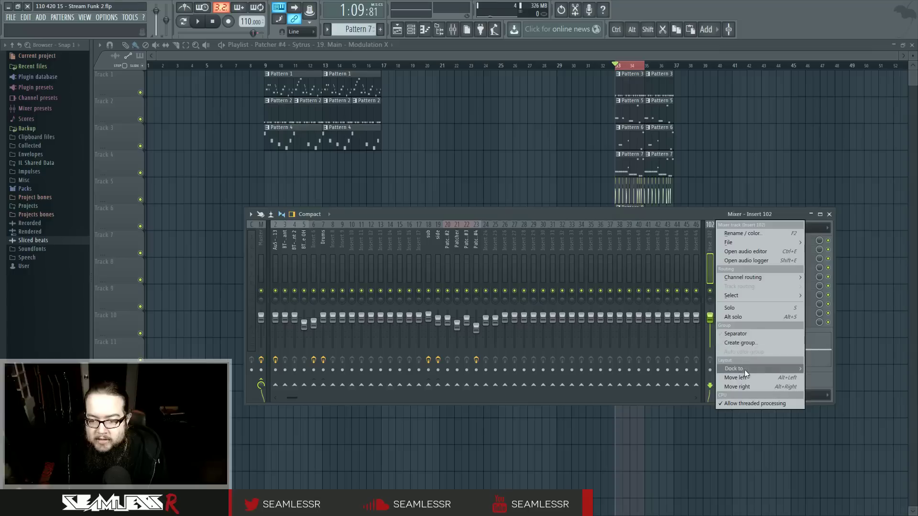
{"action": "left_click", "coordinate": [825, 378]}
{"action": "right_click", "coordinate": [722, 242]}
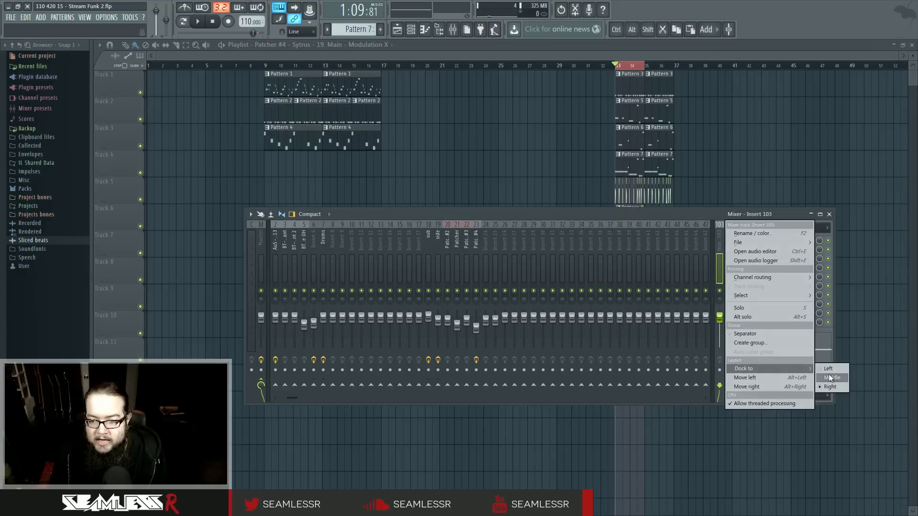
{"action": "left_click", "coordinate": [828, 374]}
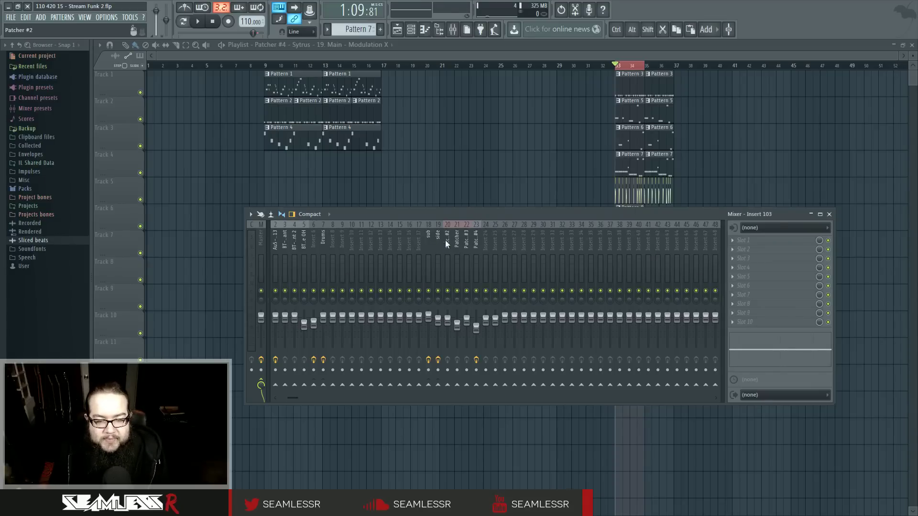
Dock the Drums, sub and side tracks to the Left section of the mixer beside the Master.
{"action": "right_click", "coordinate": [325, 236]}
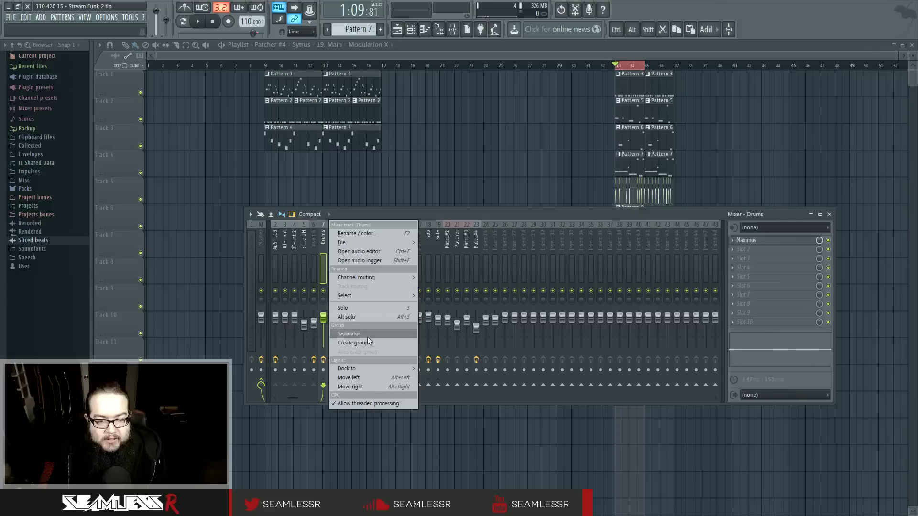
{"action": "mouse_move", "coordinate": [372, 368]}
{"action": "left_click", "coordinate": [445, 369]}
{"action": "right_click", "coordinate": [428, 239]}
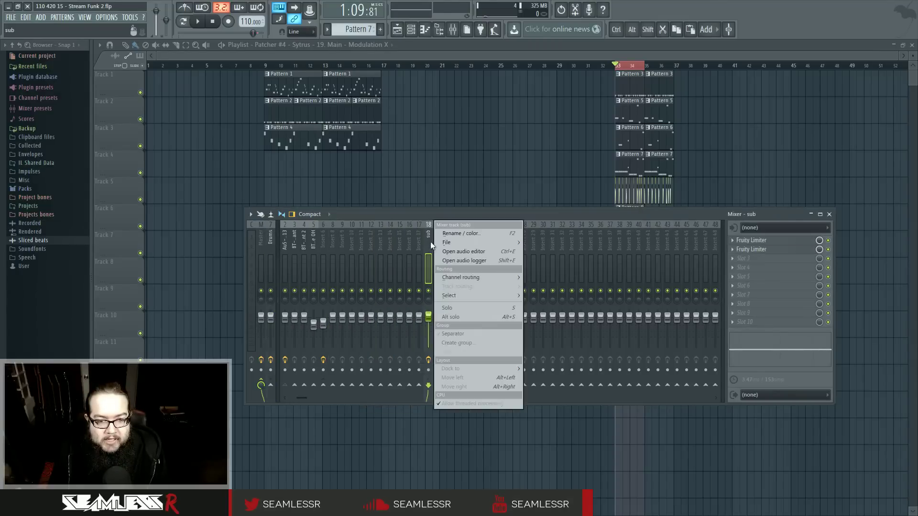
{"action": "mouse_move", "coordinate": [471, 368]}
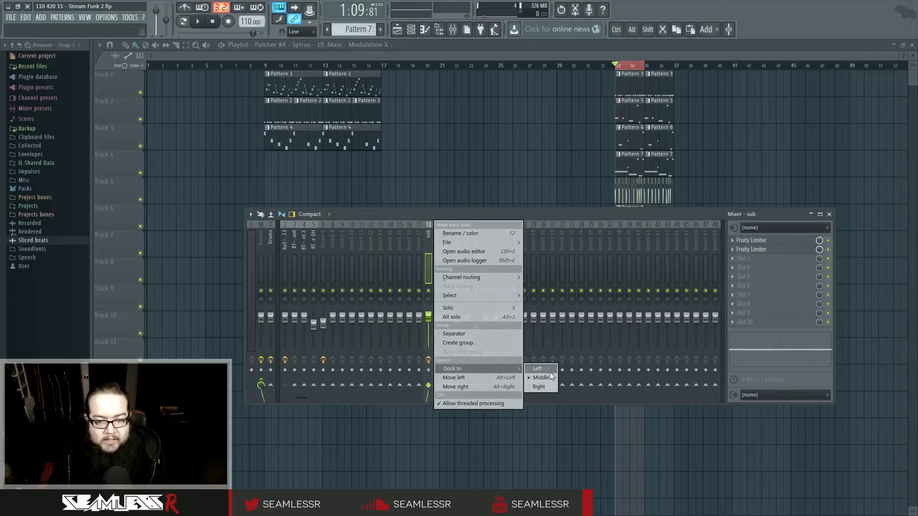
{"action": "left_click", "coordinate": [545, 371]}
{"action": "right_click", "coordinate": [439, 242]}
{"action": "mouse_move", "coordinate": [466, 367]}
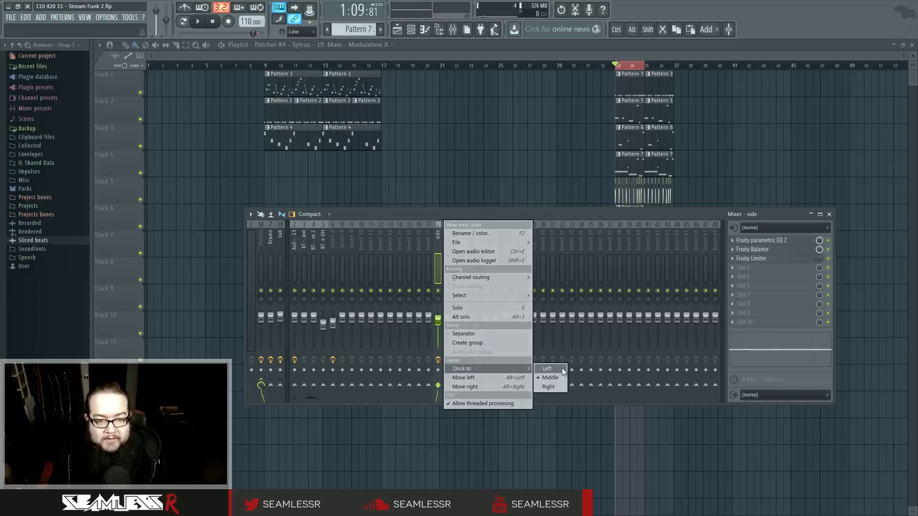
{"action": "left_click", "coordinate": [561, 369]}
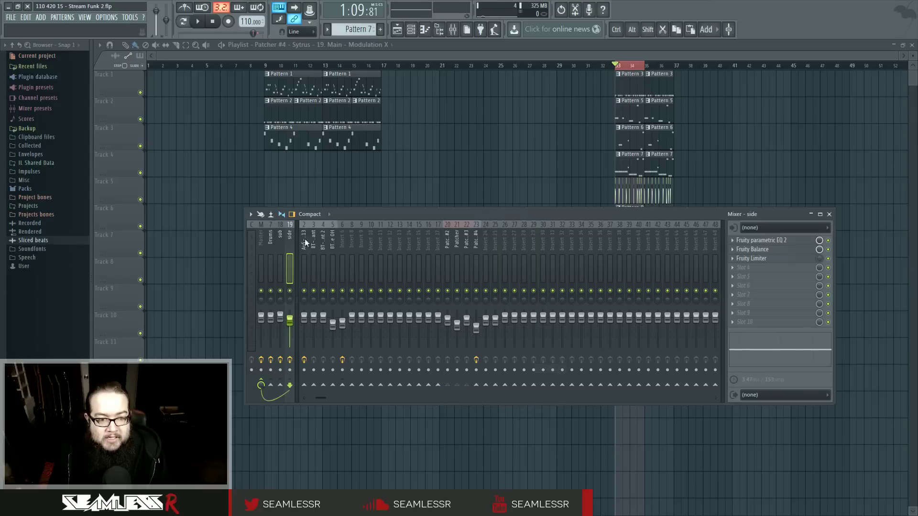
Play the song while browsing the middle inserts, and compare them with the docked Drums, sub and side tracks and their meters.
{"action": "left_click", "coordinate": [280, 247]}
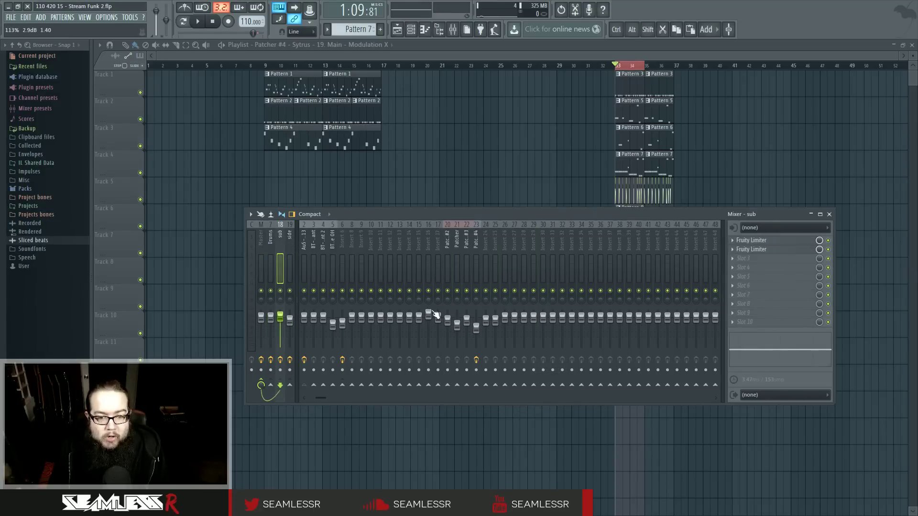
{"action": "left_click", "coordinate": [435, 398]}
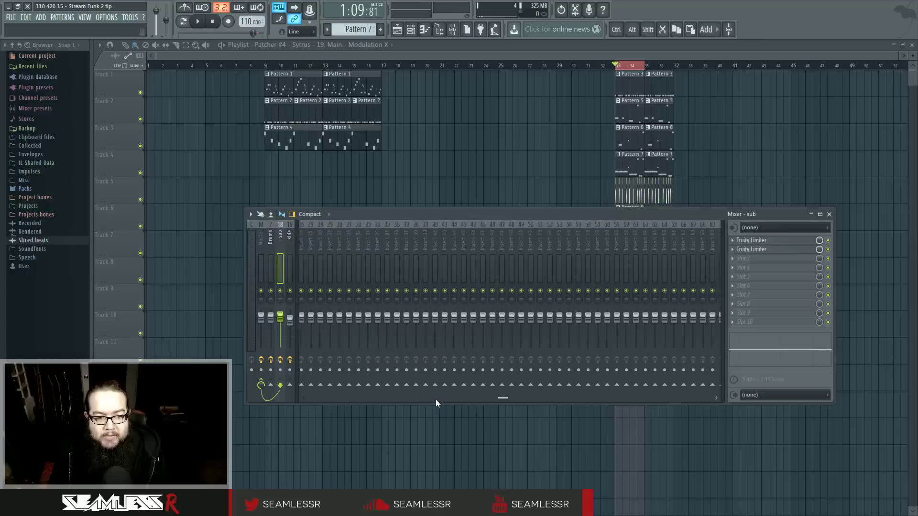
{"action": "key", "text": "space"}
{"action": "scroll", "coordinate": [435, 400], "scroll_direction": "down", "scroll_amount": 6}
{"action": "scroll", "coordinate": [435, 400], "scroll_direction": "up", "scroll_amount": 2}
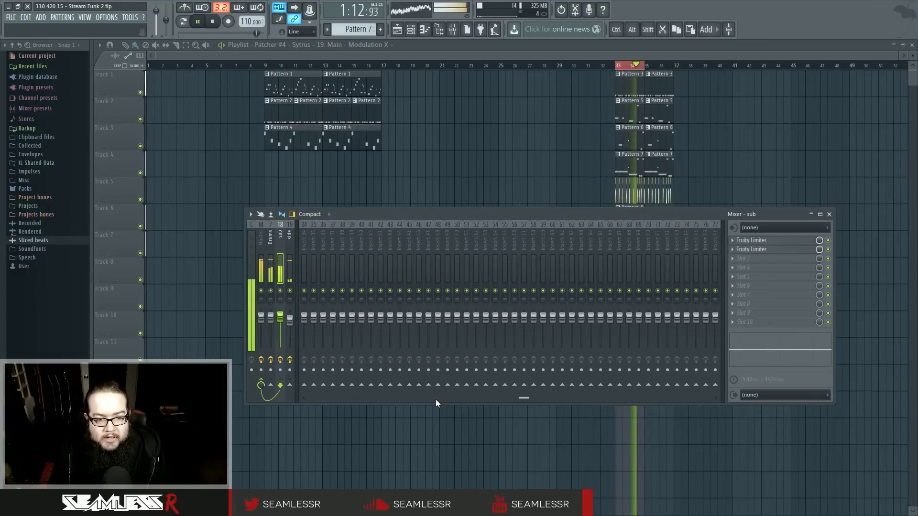
{"action": "scroll", "coordinate": [435, 400], "scroll_direction": "up", "scroll_amount": 2}
{"action": "scroll", "coordinate": [435, 400], "scroll_direction": "up", "scroll_amount": 1}
{"action": "key", "text": "space"}
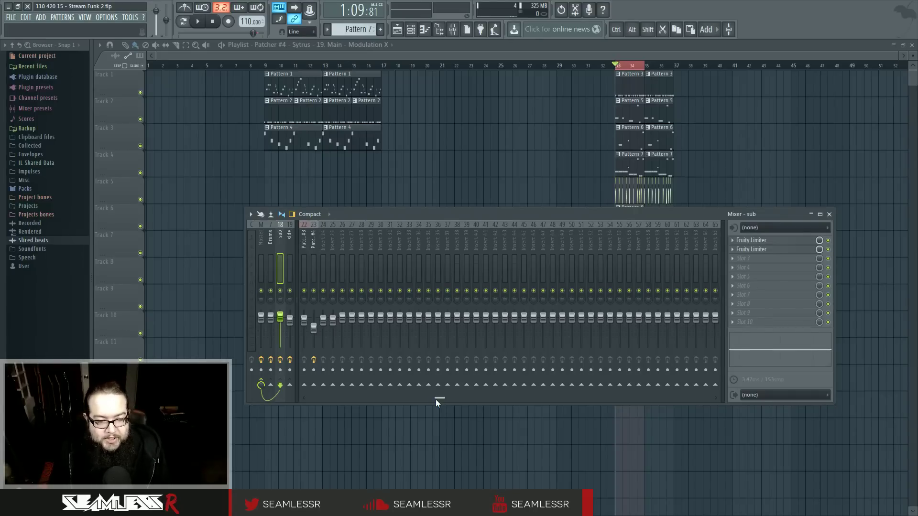
{"action": "scroll", "coordinate": [435, 400], "scroll_direction": "up", "scroll_amount": 6}
{"action": "scroll", "coordinate": [435, 400], "scroll_direction": "up", "scroll_amount": 1}
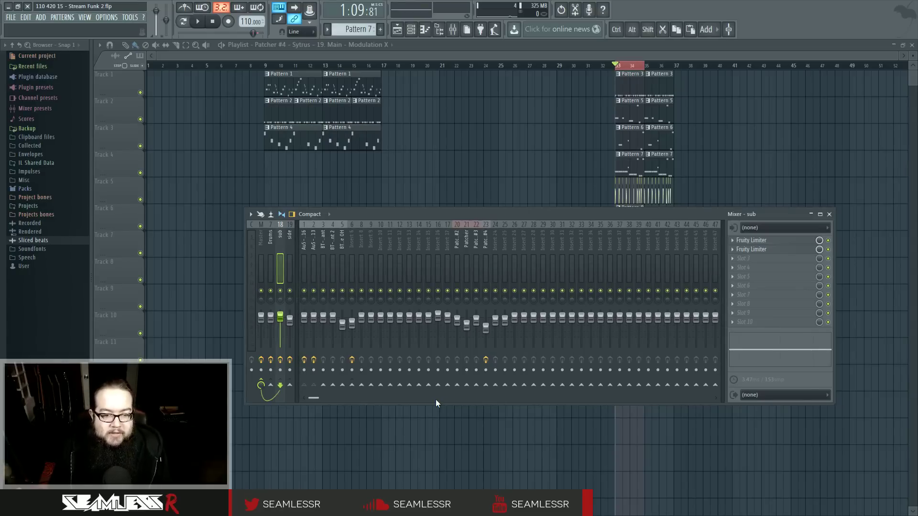
{"action": "scroll", "coordinate": [435, 400], "scroll_direction": "down", "scroll_amount": 3}
{"action": "scroll", "coordinate": [435, 400], "scroll_direction": "up", "scroll_amount": 3}
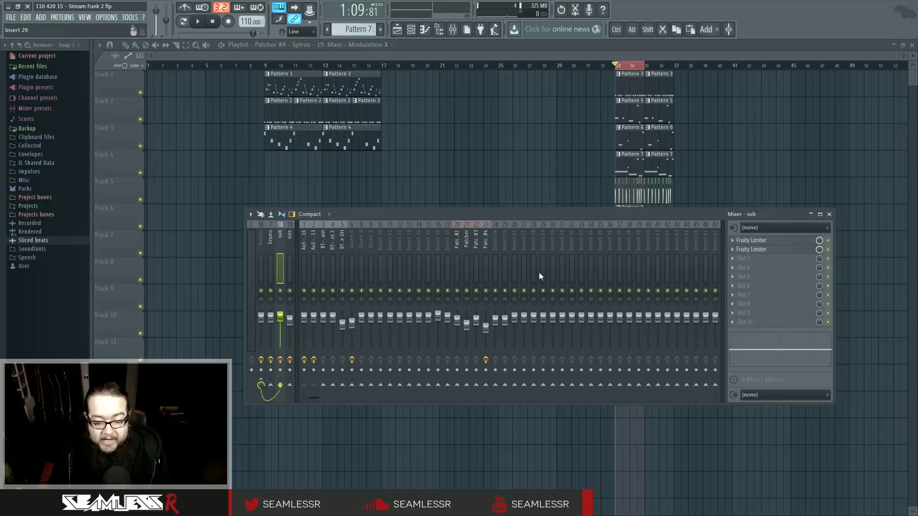
{"action": "left_click_drag", "start_coordinate": [534, 213], "coordinate": [541, 198]}
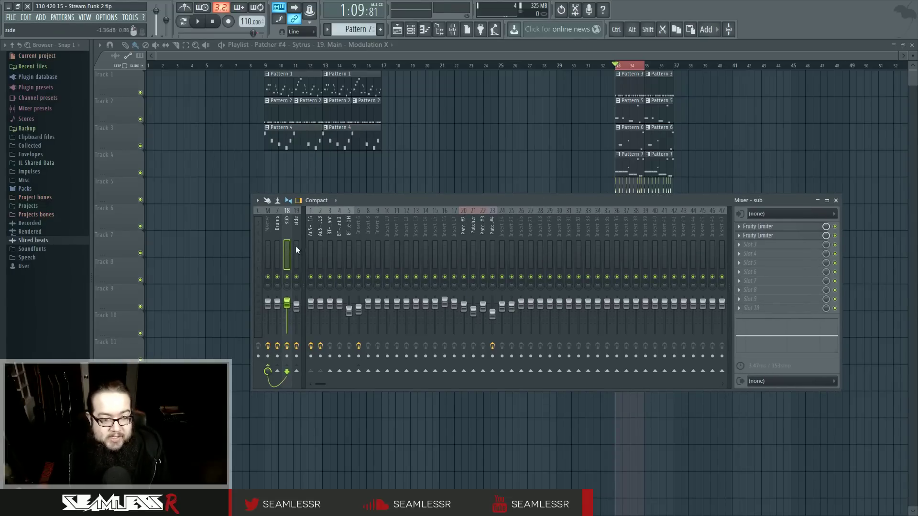
{"action": "mouse_move", "coordinate": [251, 236]}
{"action": "left_mouse_down"}
{"action": "mouse_move", "coordinate": [418, 237]}
{"action": "mouse_move", "coordinate": [242, 241]}
{"action": "mouse_move", "coordinate": [249, 245]}
{"action": "mouse_move", "coordinate": [246, 233]}
{"action": "mouse_move", "coordinate": [225, 238]}
{"action": "mouse_move", "coordinate": [257, 230]}
{"action": "left_mouse_up"}
{"action": "left_click", "coordinate": [262, 200]}
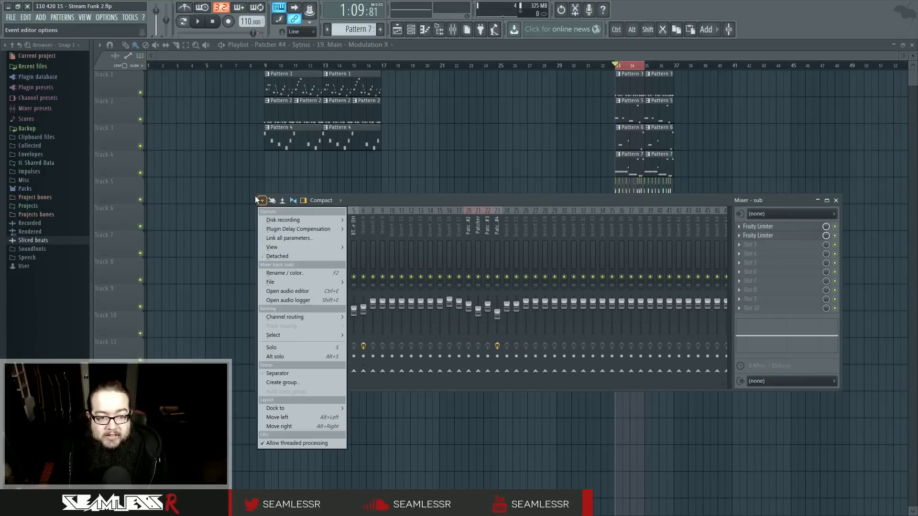
{"action": "left_click", "coordinate": [398, 207]}
Shrink the floating mixer window, maximize it over the workspace, and restore it to its floating size.
{"action": "left_click_drag", "start_coordinate": [256, 195], "coordinate": [318, 158]}
{"action": "double_click", "coordinate": [507, 165]}
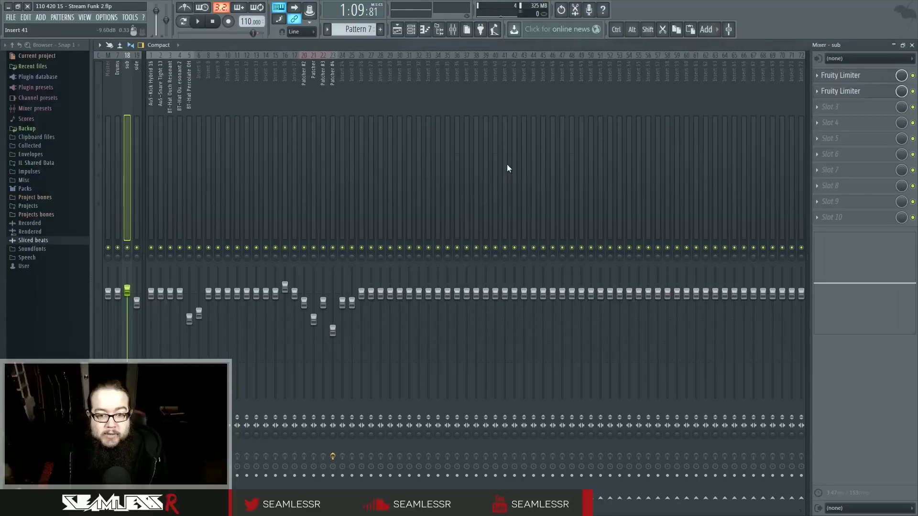
{"action": "double_click", "coordinate": [464, 45]}
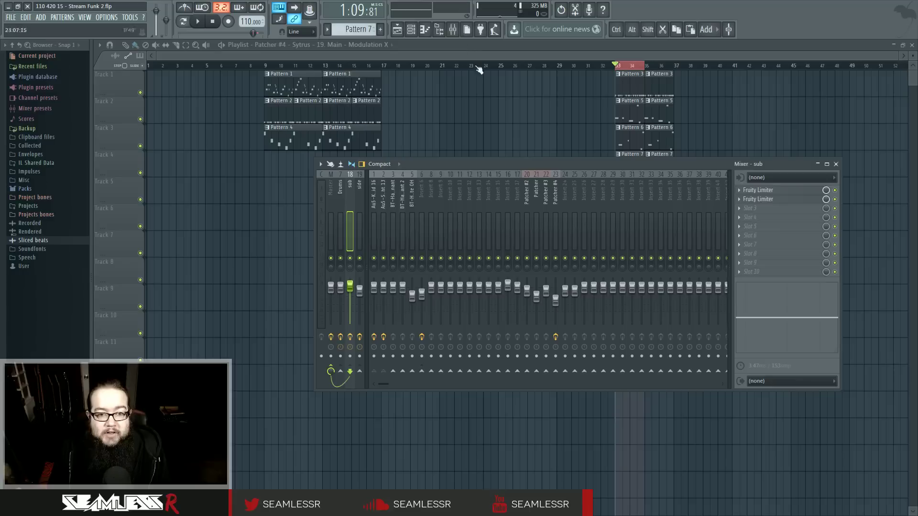
{"action": "mouse_move", "coordinate": [474, 162]}
{"action": "left_mouse_down"}
{"action": "mouse_move", "coordinate": [457, 165]}
{"action": "mouse_move", "coordinate": [458, 181]}
{"action": "mouse_move", "coordinate": [459, 173]}
{"action": "left_mouse_up"}
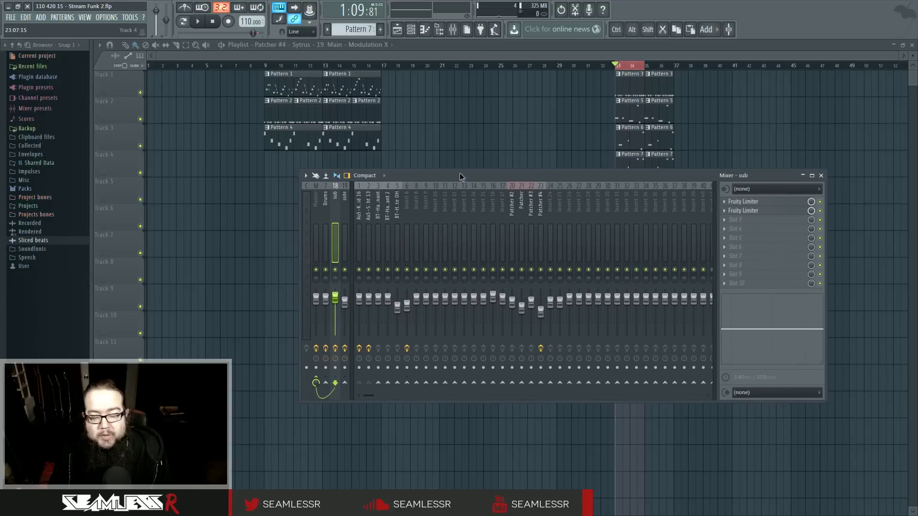
Cycle the mixer layout through Compact 2, Wide, Wide 2 and Wide 3, and settle on Extra large.
{"action": "left_click", "coordinate": [366, 176]}
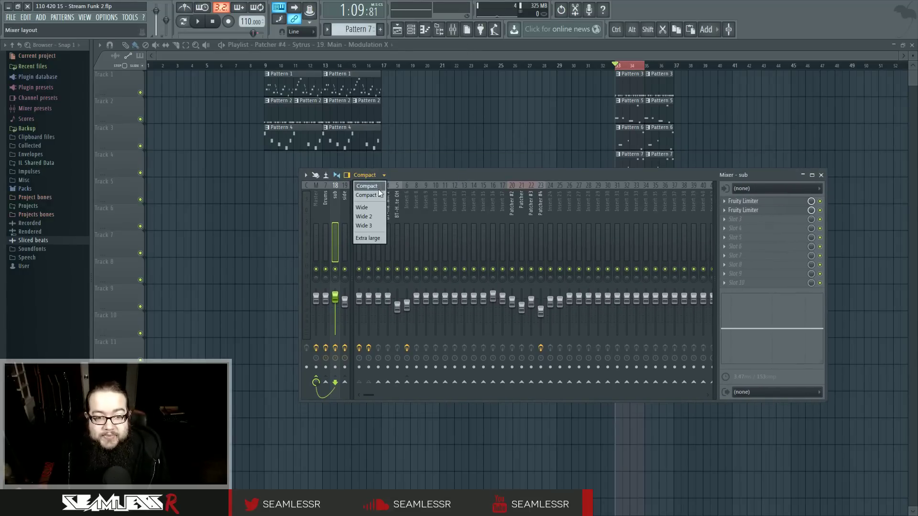
{"action": "left_click", "coordinate": [380, 195]}
{"action": "left_click", "coordinate": [384, 176]}
{"action": "left_click", "coordinate": [379, 206]}
{"action": "left_click", "coordinate": [384, 175]}
{"action": "left_click", "coordinate": [380, 217]}
{"action": "left_click", "coordinate": [384, 175]}
{"action": "left_click", "coordinate": [376, 226]}
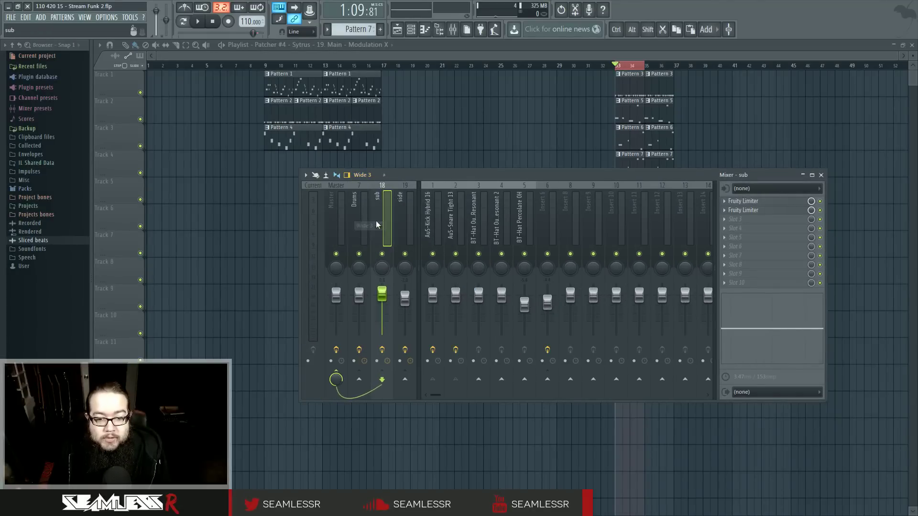
{"action": "left_click", "coordinate": [384, 175]}
{"action": "left_click", "coordinate": [366, 242]}
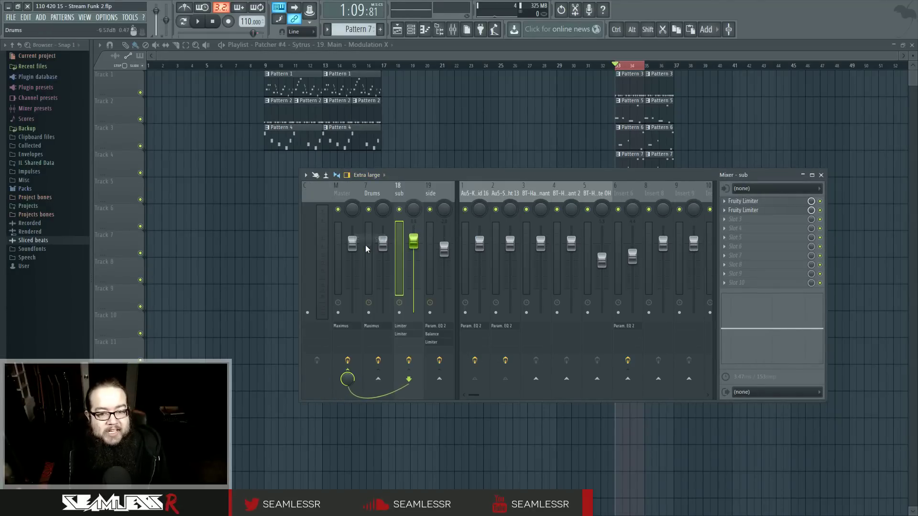
Hide the mixer's effects rack and make the window taller so the effect lists under the tracks have more room.
{"action": "left_click_drag", "start_coordinate": [508, 174], "coordinate": [516, 153]}
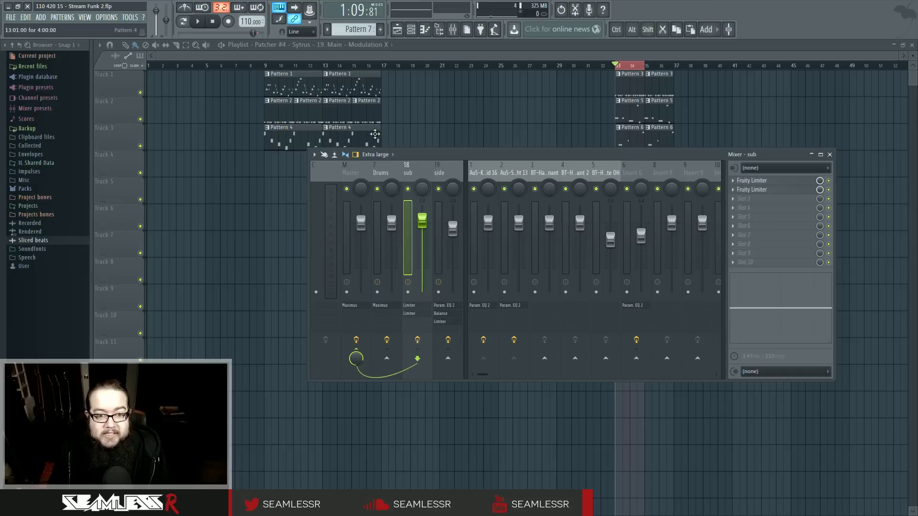
{"action": "left_click", "coordinate": [356, 154]}
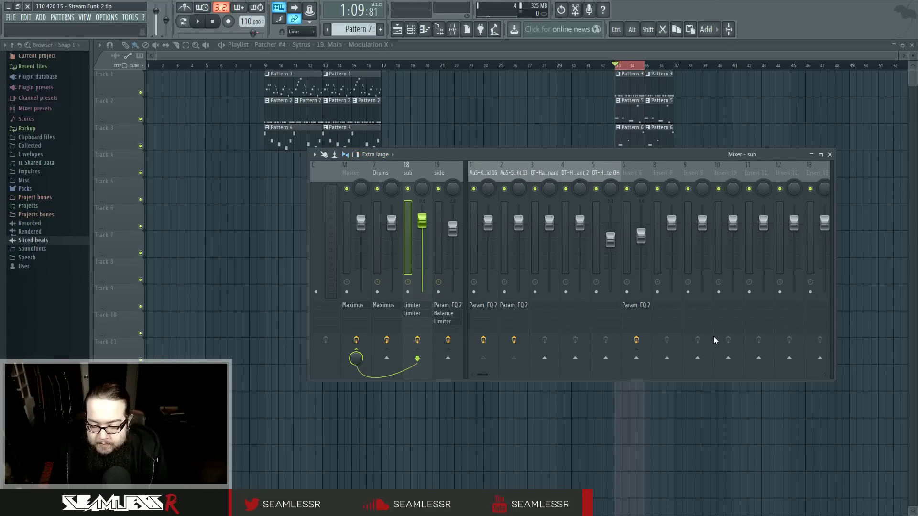
{"action": "left_click_drag", "start_coordinate": [834, 382], "coordinate": [831, 345]}
{"action": "left_click_drag", "start_coordinate": [829, 289], "coordinate": [831, 488]}
{"action": "left_click_drag", "start_coordinate": [494, 150], "coordinate": [482, 117]}
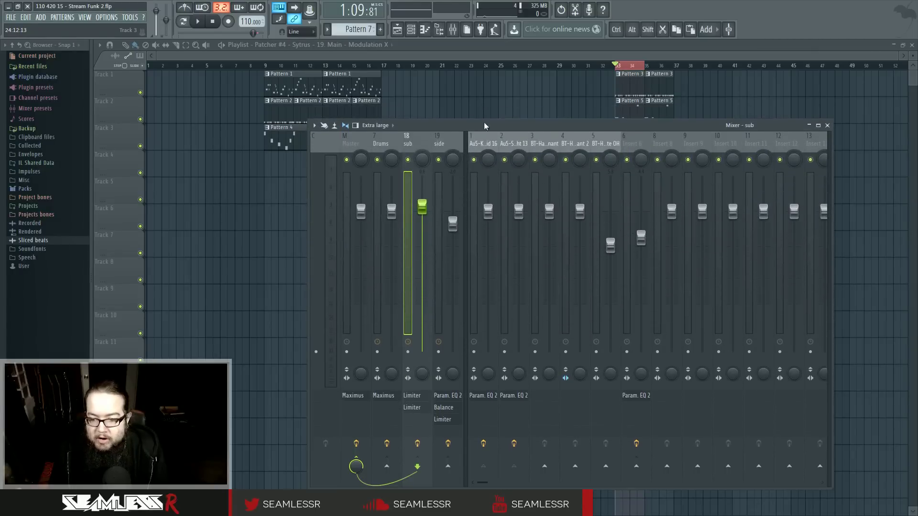
{"action": "left_click_drag", "start_coordinate": [427, 134], "coordinate": [425, 90]}
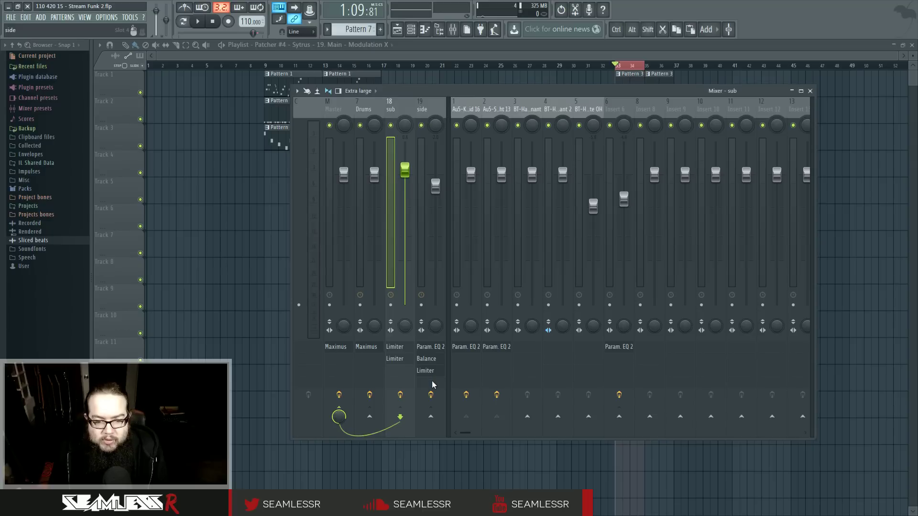
Add Fruity WaveShaper to the side track in the free effect slot below the Limiter.
{"action": "left_click", "coordinate": [433, 385]}
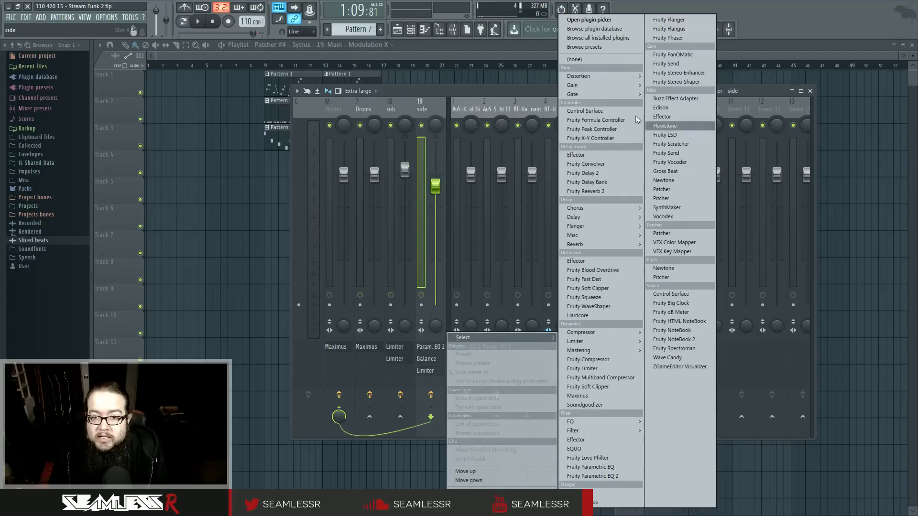
{"action": "mouse_move", "coordinate": [601, 89]}
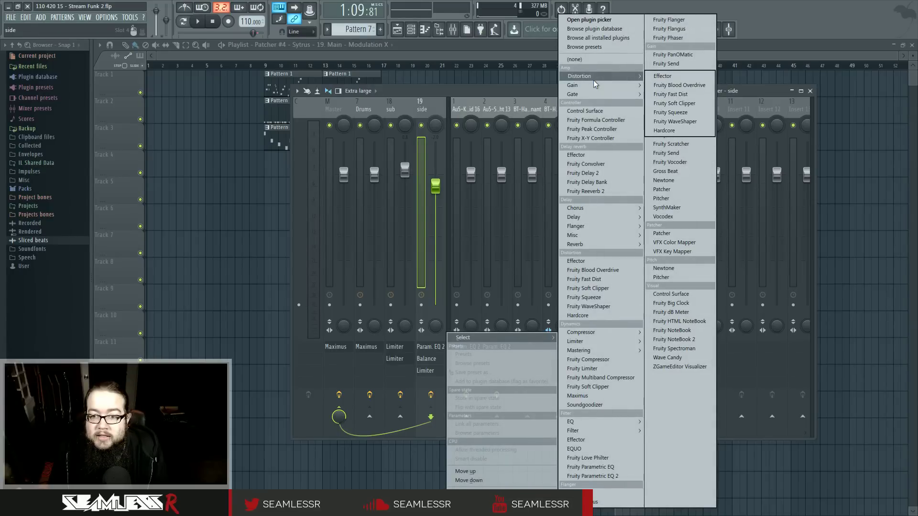
{"action": "left_click", "coordinate": [675, 121]}
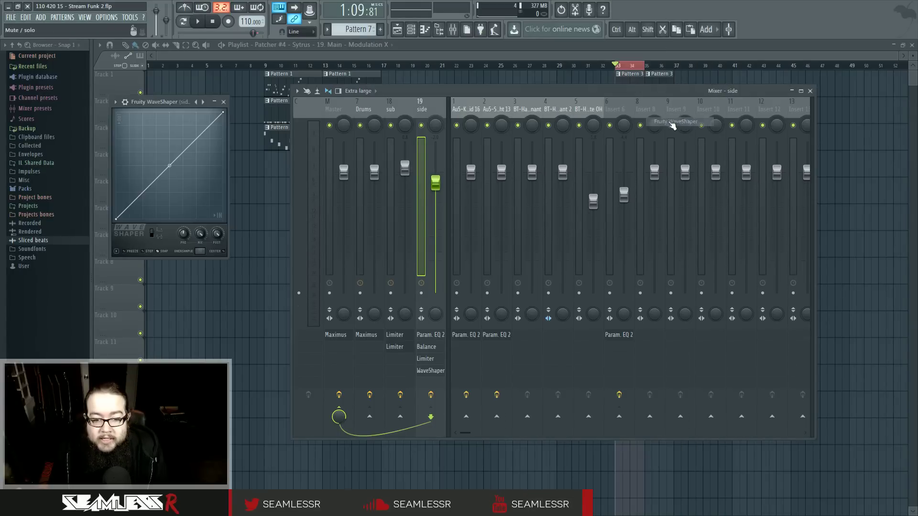
Remove Fruity WaveShaper from the side track by replacing it with (none).
{"action": "left_click", "coordinate": [436, 375]}
{"action": "mouse_move", "coordinate": [502, 325]}
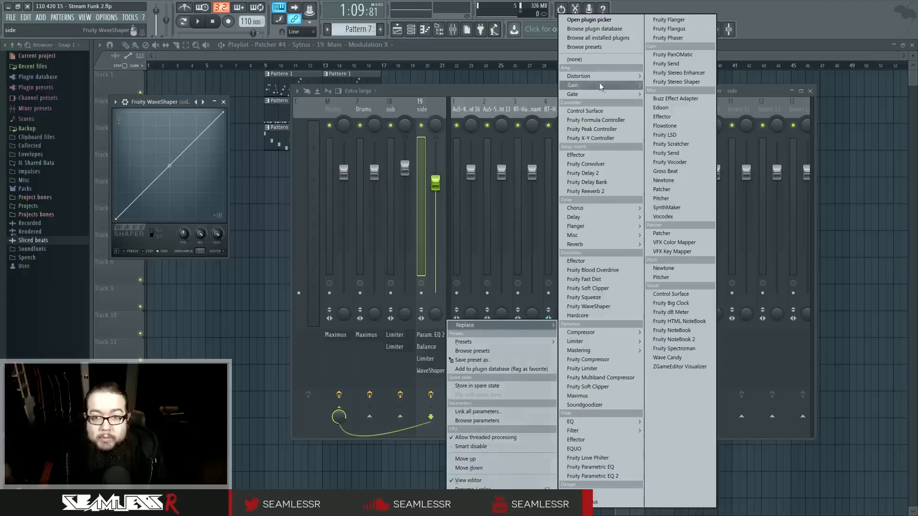
{"action": "left_click", "coordinate": [591, 59]}
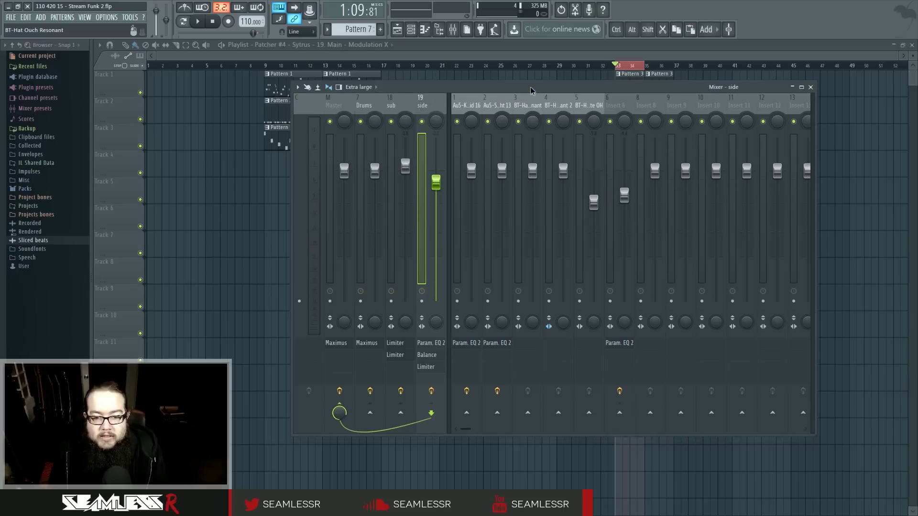
Shorten the mixer window and check the effect choices for an empty slot on the BT-Hat Percolate OH track.
{"action": "left_click_drag", "start_coordinate": [531, 94], "coordinate": [535, 175]}
{"action": "left_click", "coordinate": [581, 335]}
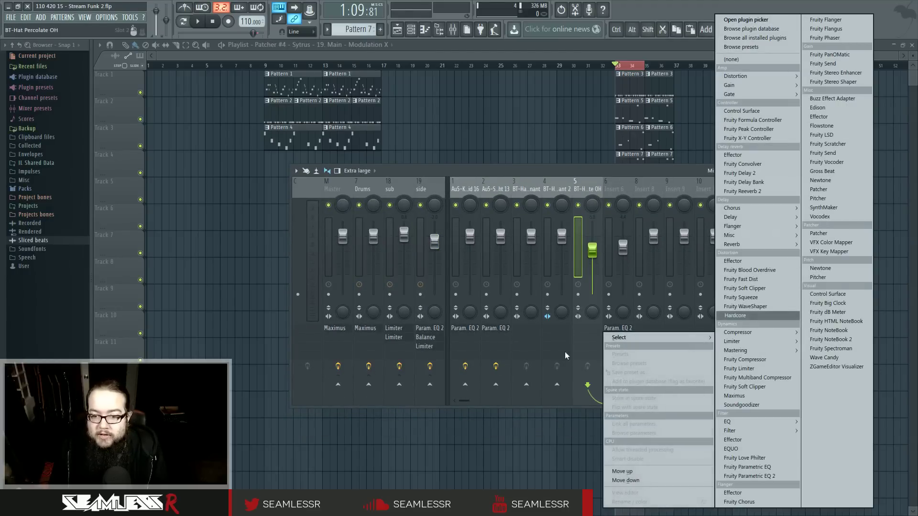
{"action": "left_click", "coordinate": [586, 338]}
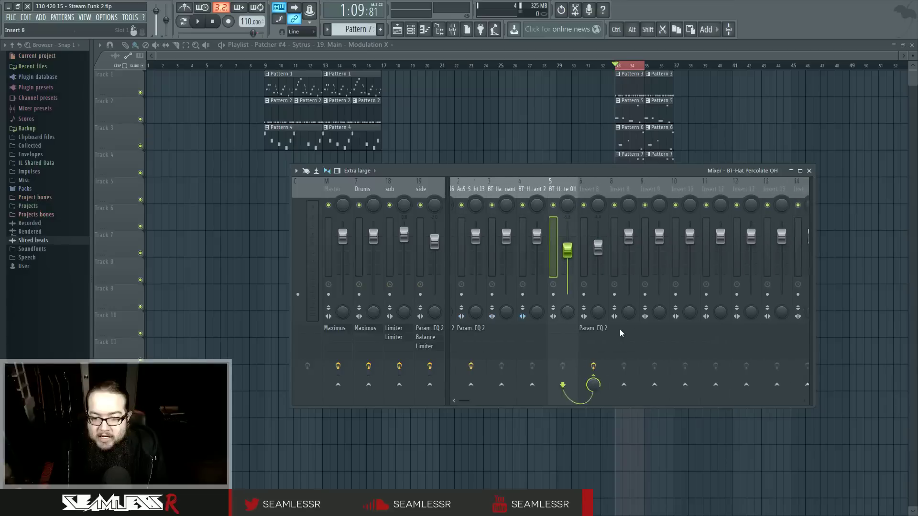
Move Fruity Parametric EQ 2 on Insert 6 down one effect slot and back up.
{"action": "right_click", "coordinate": [619, 329]}
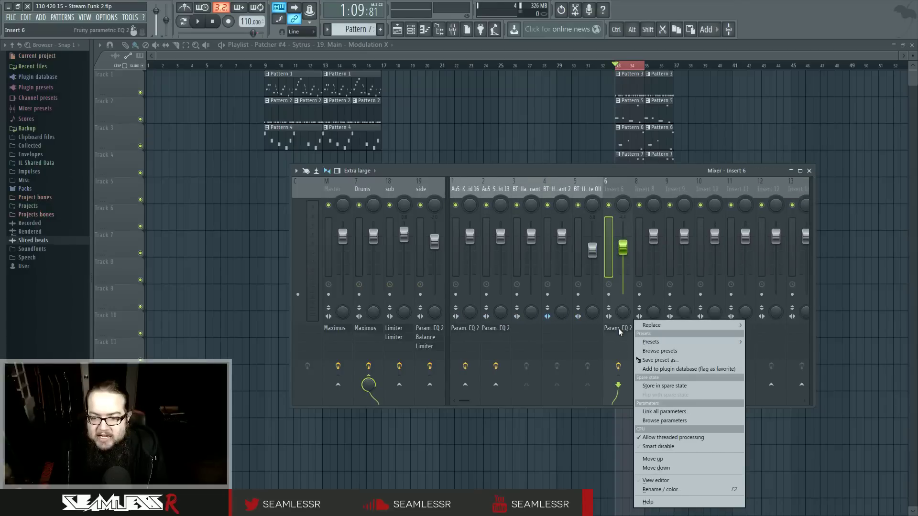
{"action": "left_click", "coordinate": [656, 468]}
{"action": "right_click", "coordinate": [615, 337]}
{"action": "left_click", "coordinate": [655, 459]}
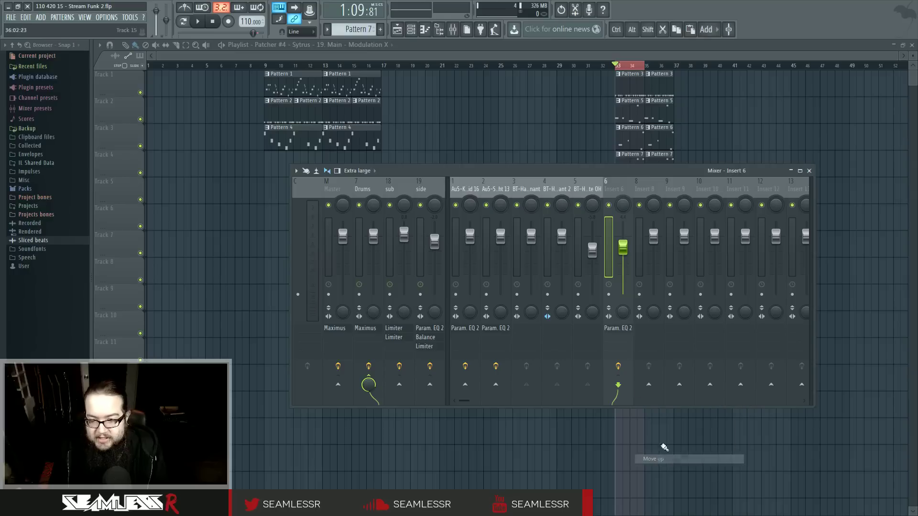
{"action": "scroll", "coordinate": [617, 334], "scroll_direction": "down", "scroll_amount": 3}
{"action": "scroll", "coordinate": [616, 329], "scroll_direction": "up", "scroll_amount": 3}
{"action": "scroll", "coordinate": [617, 328], "scroll_direction": "down", "scroll_amount": 3}
{"action": "scroll", "coordinate": [614, 328], "scroll_direction": "up", "scroll_amount": 3}
{"action": "scroll", "coordinate": [614, 328], "scroll_direction": "up", "scroll_amount": 1}
{"action": "scroll", "coordinate": [588, 328], "scroll_direction": "down", "scroll_amount": 1}
{"action": "scroll", "coordinate": [618, 328], "scroll_direction": "up", "scroll_amount": 1}
{"action": "scroll", "coordinate": [588, 327], "scroll_direction": "down", "scroll_amount": 1}
{"action": "scroll", "coordinate": [618, 328], "scroll_direction": "up", "scroll_amount": 1}
{"action": "scroll", "coordinate": [588, 328], "scroll_direction": "down", "scroll_amount": 1}
{"action": "key", "text": "alt"}
{"action": "key", "text": "shift"}
{"action": "key", "text": "shift"}
{"action": "key", "text": "ctrl"}
{"action": "key", "text": "alt"}
{"action": "key", "text": "shift"}
{"action": "left_click", "coordinate": [662, 29]}
{"action": "key", "text": "ctrl"}
{"action": "key", "text": "shift"}
{"action": "key", "text": "alt"}
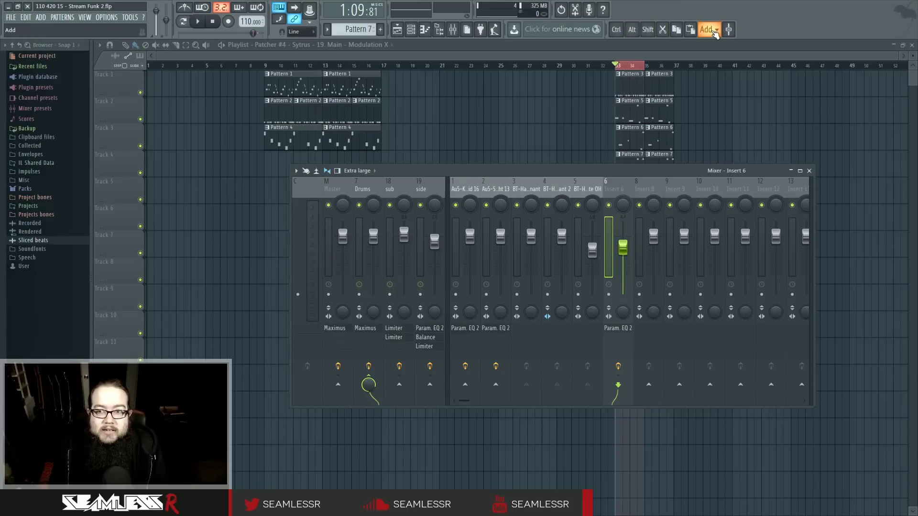
{"action": "left_click_drag", "start_coordinate": [616, 174], "coordinate": [614, 154]}
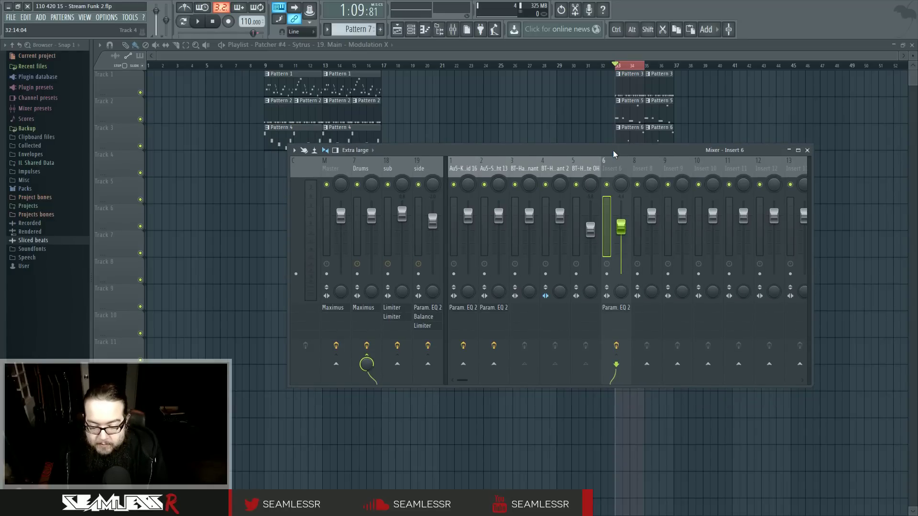
{"action": "left_click_drag", "start_coordinate": [609, 151], "coordinate": [619, 152]}
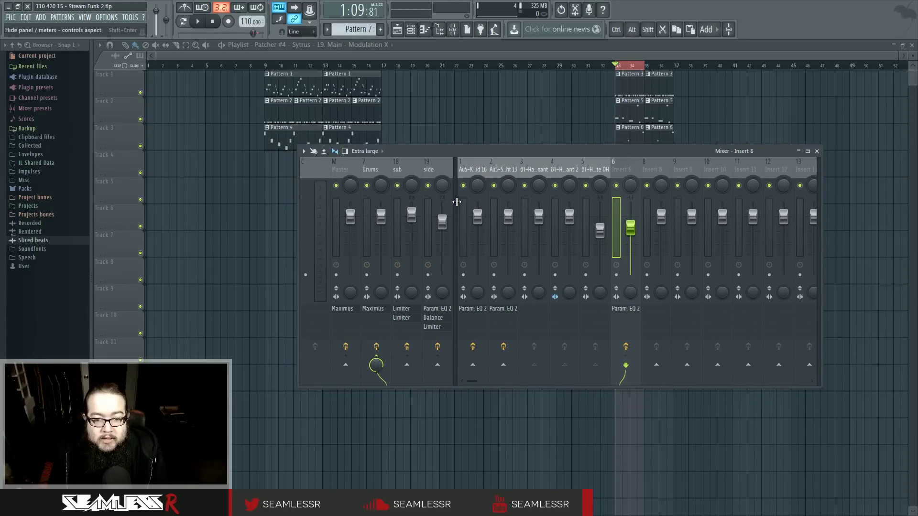
{"action": "left_click", "coordinate": [455, 202]}
{"action": "left_click", "coordinate": [303, 196]}
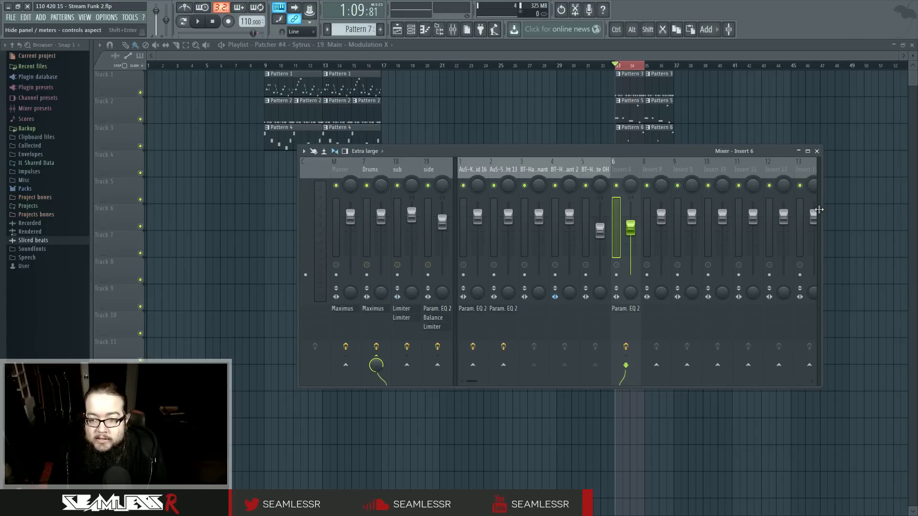
{"action": "left_click_drag", "start_coordinate": [565, 154], "coordinate": [561, 146]}
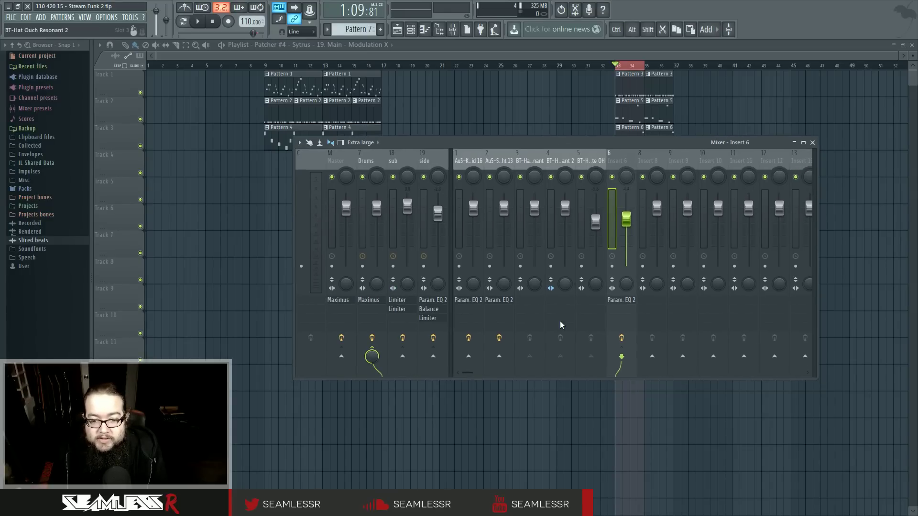
{"action": "scroll", "coordinate": [561, 324], "scroll_direction": "right", "scroll_amount": 3}
{"action": "scroll", "coordinate": [561, 325], "scroll_direction": "left", "scroll_amount": 3}
Hide the mixer's extra volume and stereo properties and show them again.
{"action": "left_click", "coordinate": [332, 142]}
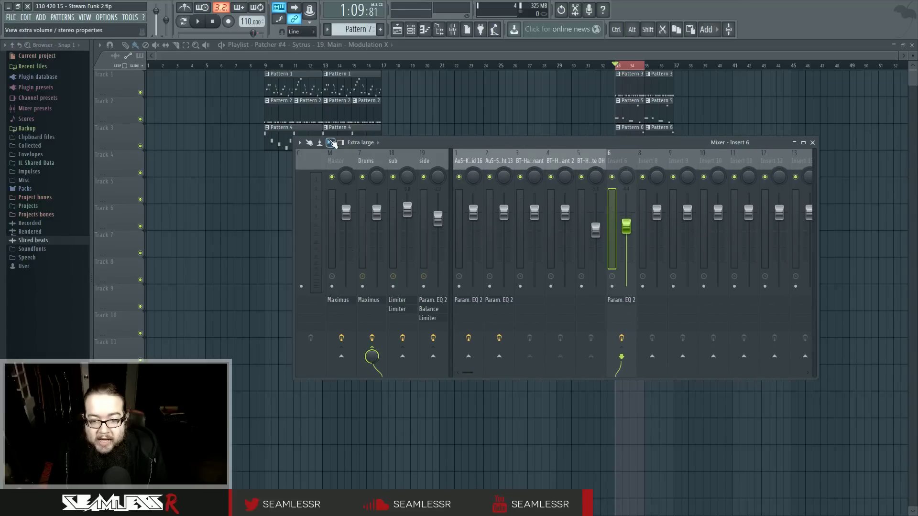
{"action": "left_click", "coordinate": [331, 143]}
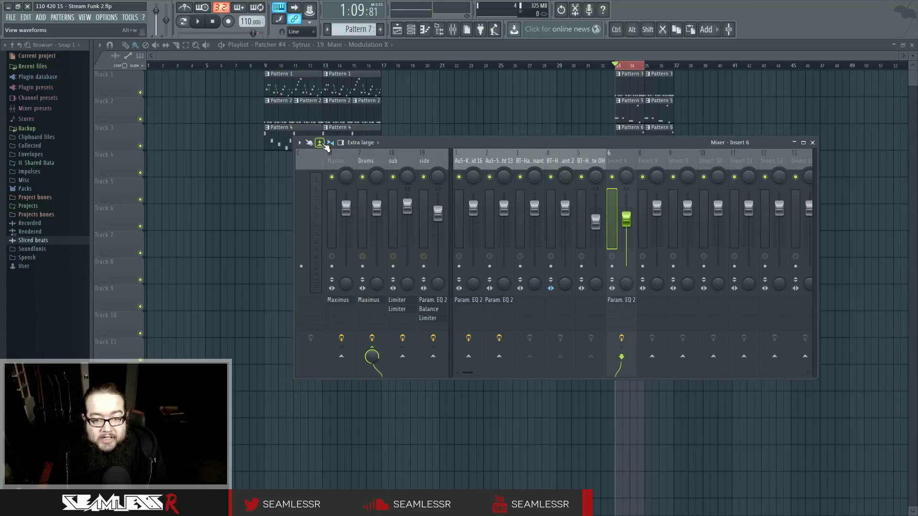
Play the song to view the waveforms in the mixer tracks, and stop playback.
{"action": "key", "text": "space"}
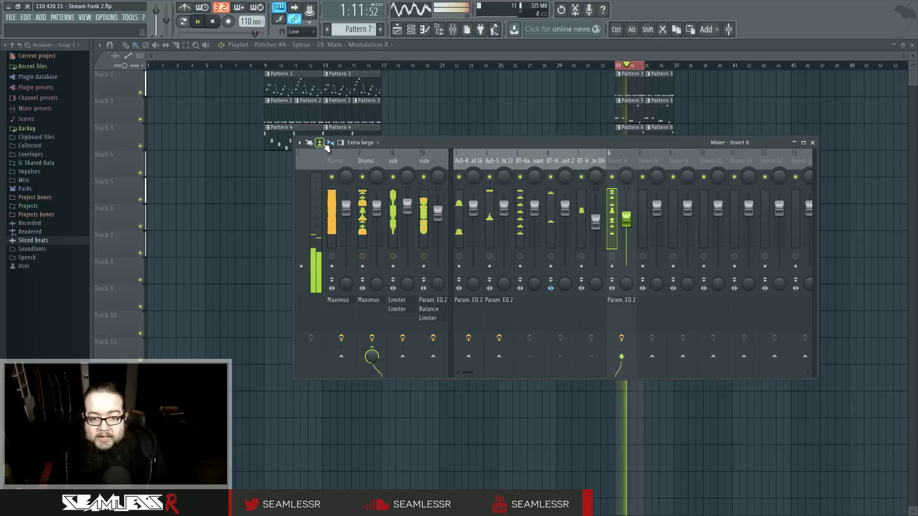
{"action": "key", "text": "space"}
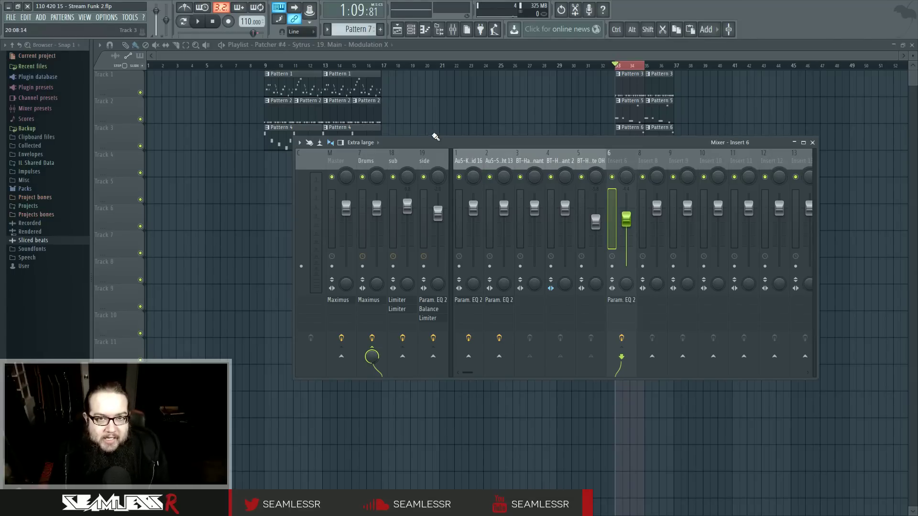
{"action": "left_click_drag", "start_coordinate": [435, 143], "coordinate": [449, 156]}
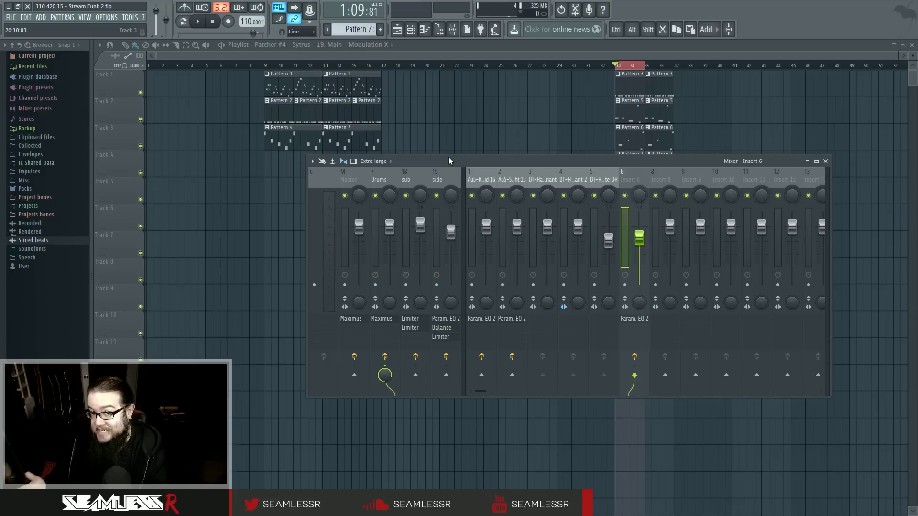
{"action": "mouse_move", "coordinate": [448, 156]}
{"action": "left_mouse_down"}
{"action": "mouse_move", "coordinate": [429, 176]}
{"action": "mouse_move", "coordinate": [464, 225]}
{"action": "mouse_move", "coordinate": [452, 164]}
{"action": "mouse_move", "coordinate": [439, 164]}
{"action": "left_mouse_up"}
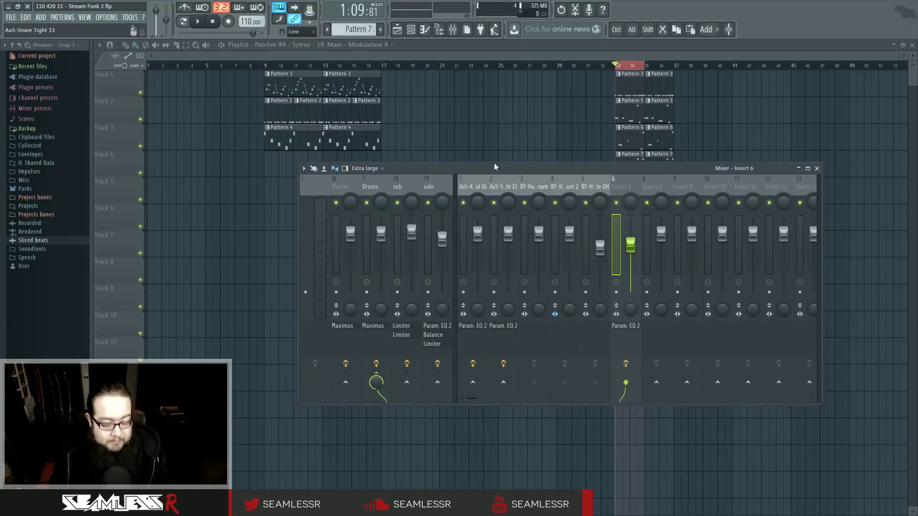
Dismiss the mixer preset save and save the whole project under its current name.
{"action": "key", "text": "ctrl+s"}
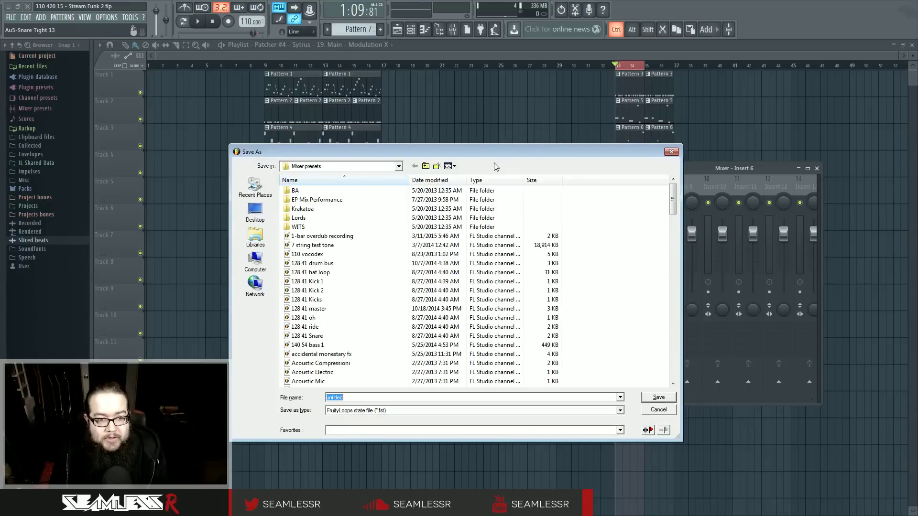
{"action": "left_click", "coordinate": [672, 152]}
{"action": "left_click", "coordinate": [11, 18]}
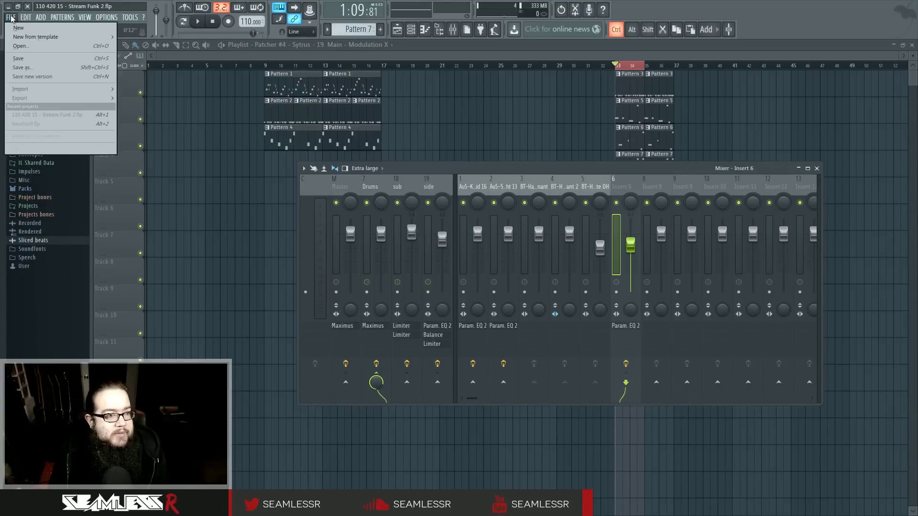
{"action": "left_click", "coordinate": [27, 57]}
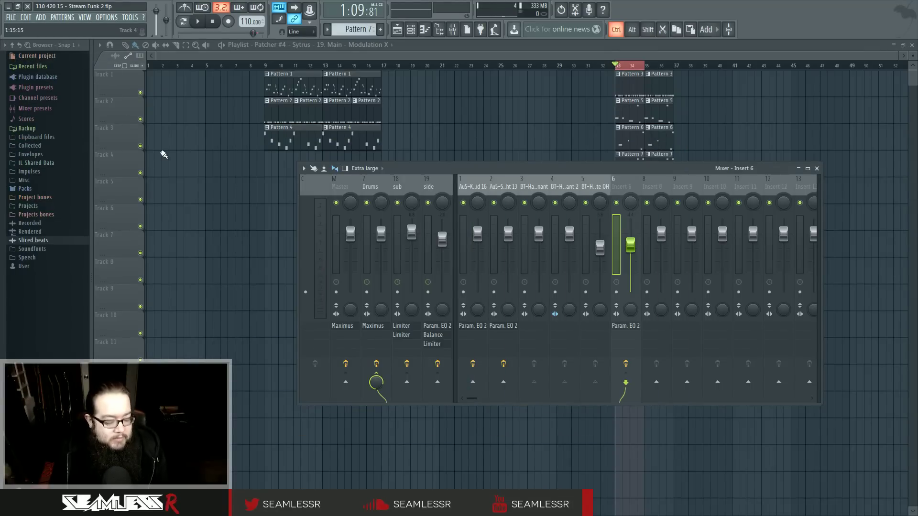
Close the mixer, show the channel rack and move it over the empty middle of the playlist.
{"action": "key", "text": "F9"}
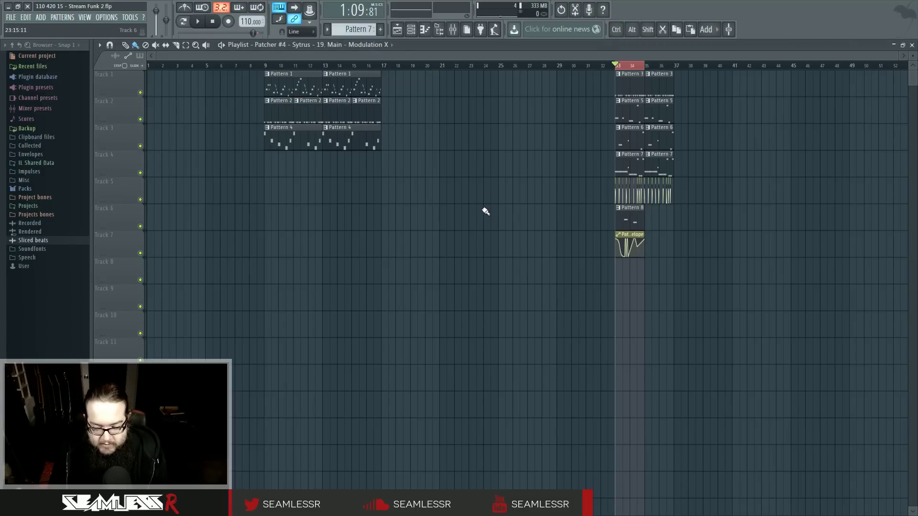
{"action": "left_click", "coordinate": [456, 33]}
{"action": "left_click", "coordinate": [456, 34]}
{"action": "left_click", "coordinate": [456, 34]}
{"action": "left_click", "coordinate": [456, 34]}
{"action": "left_click", "coordinate": [414, 32]}
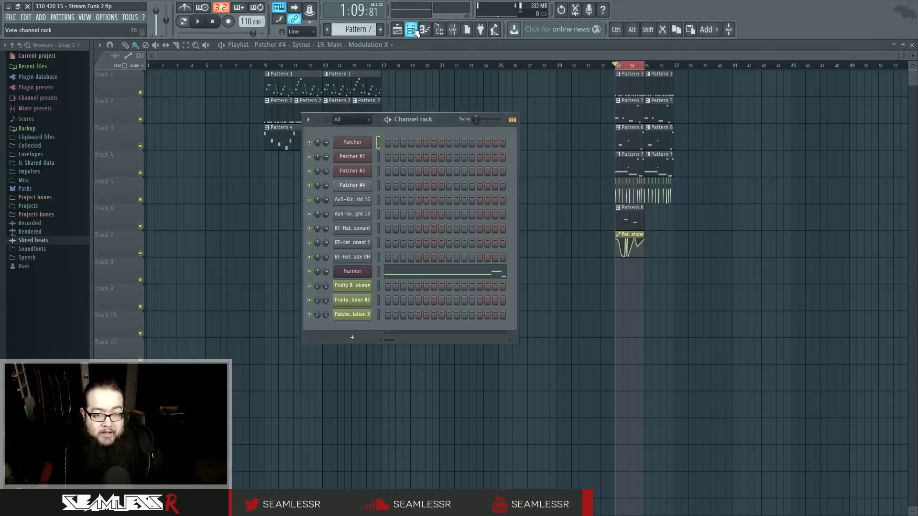
{"action": "left_click_drag", "start_coordinate": [443, 117], "coordinate": [518, 106]}
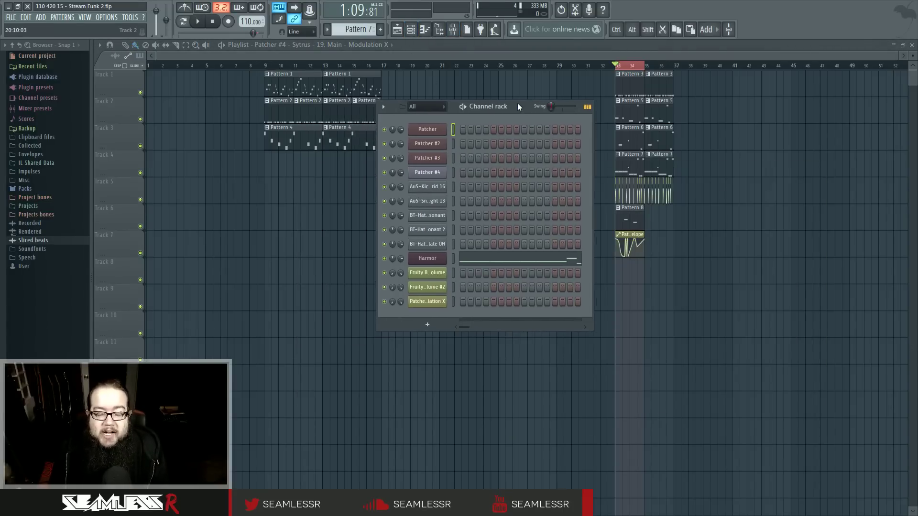
Open the Patcher #2 channel, reposition its window and inspect the upper Harmor in its map.
{"action": "left_click", "coordinate": [436, 144]}
{"action": "left_click_drag", "start_coordinate": [419, 92], "coordinate": [558, 95]}
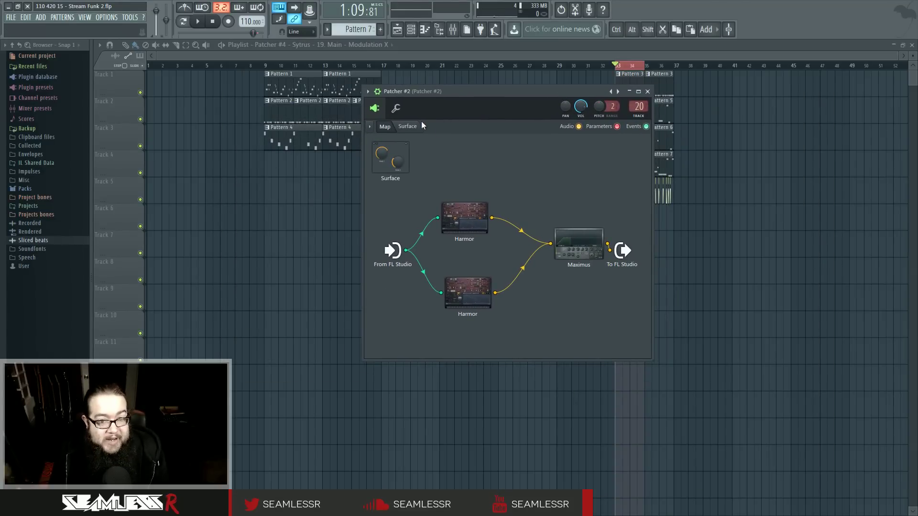
{"action": "left_click_drag", "start_coordinate": [480, 92], "coordinate": [502, 92]}
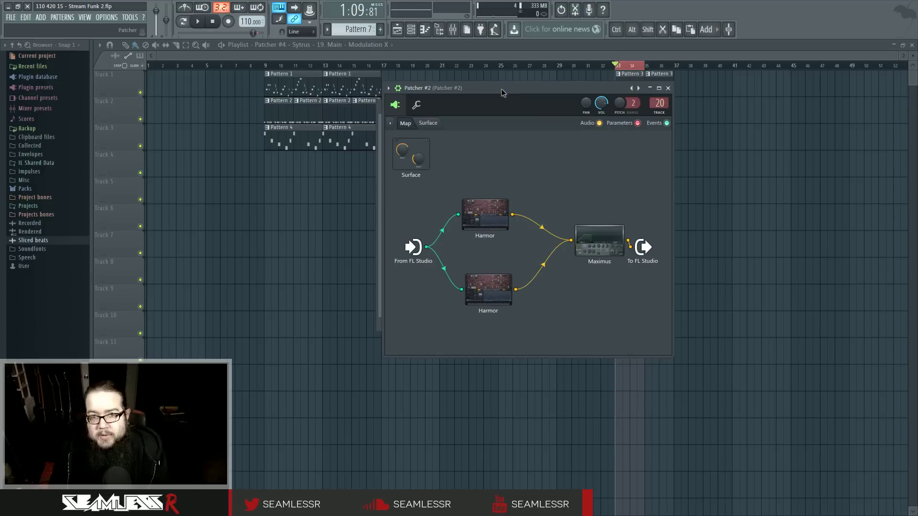
{"action": "double_click", "coordinate": [493, 215]}
{"action": "left_click_drag", "start_coordinate": [486, 216], "coordinate": [600, 52]}
{"action": "key", "text": "Escape"}
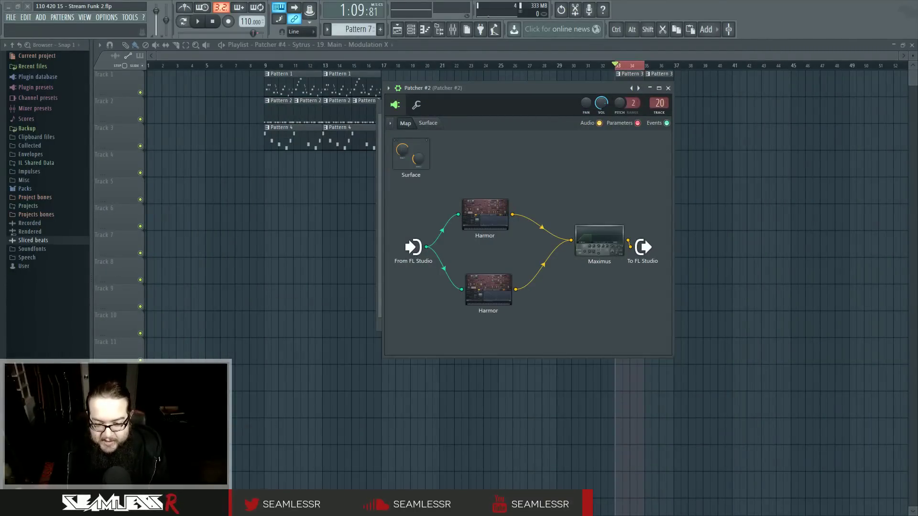
Inspect the lower Harmor and Maximus inside Patcher #2, and close Patcher and the channel rack.
{"action": "double_click", "coordinate": [488, 289]}
{"action": "left_click_drag", "start_coordinate": [539, 173], "coordinate": [564, 137]}
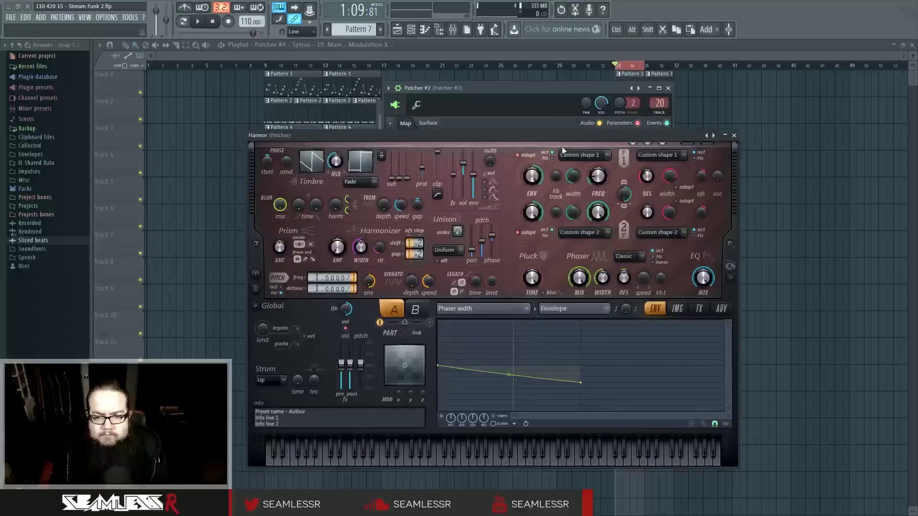
{"action": "left_click", "coordinate": [733, 136]}
{"action": "double_click", "coordinate": [614, 240]}
{"action": "left_click_drag", "start_coordinate": [424, 213], "coordinate": [571, 232]}
{"action": "left_click", "coordinate": [613, 231]}
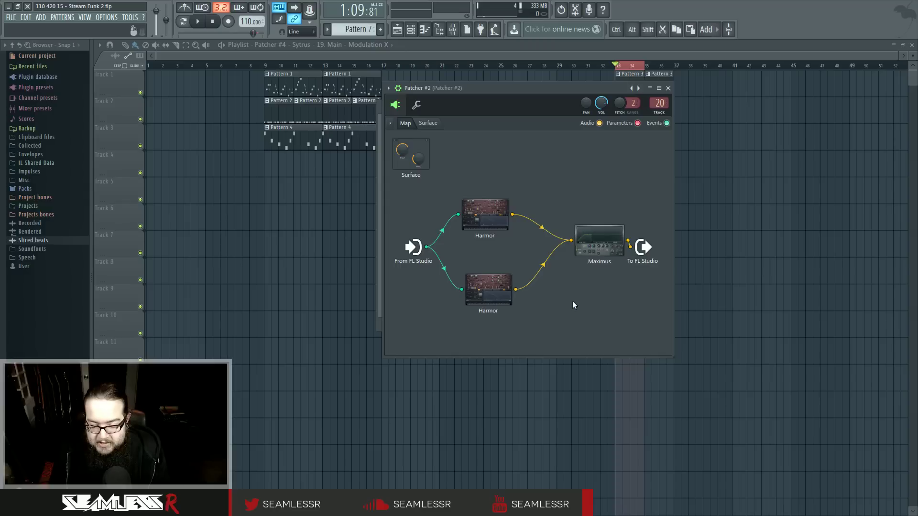
{"action": "left_click", "coordinate": [668, 88]}
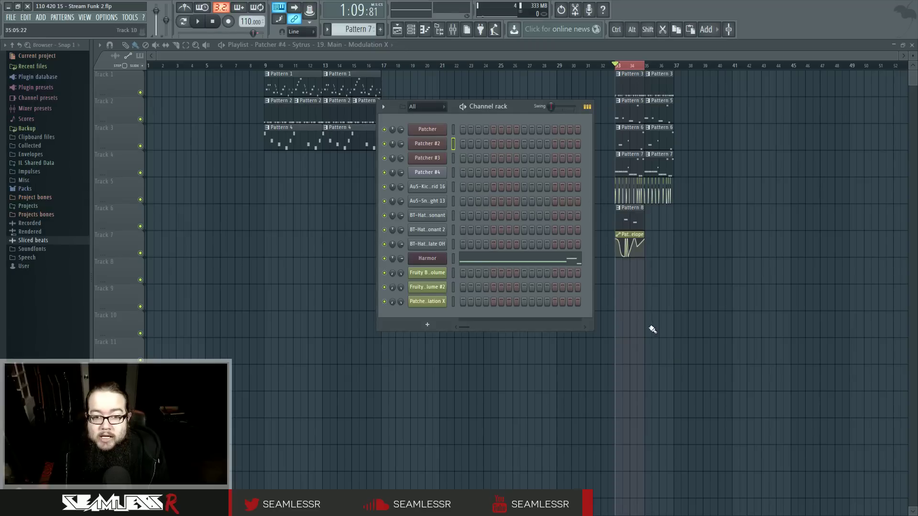
{"action": "left_click_drag", "start_coordinate": [516, 111], "coordinate": [530, 165]}
{"action": "key", "text": "F6"}
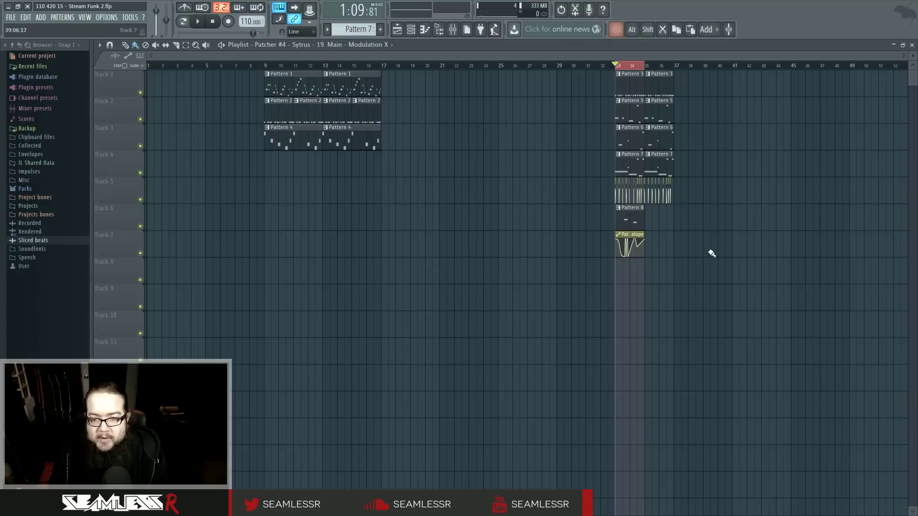
Delete the repeated pattern and automation clips from bar 35 onward on Tracks 1 to 5.
{"action": "scroll", "coordinate": [710, 251], "scroll_direction": "up", "scroll_amount": 5}
{"action": "scroll", "coordinate": [468, 299], "scroll_direction": "left", "scroll_amount": 1}
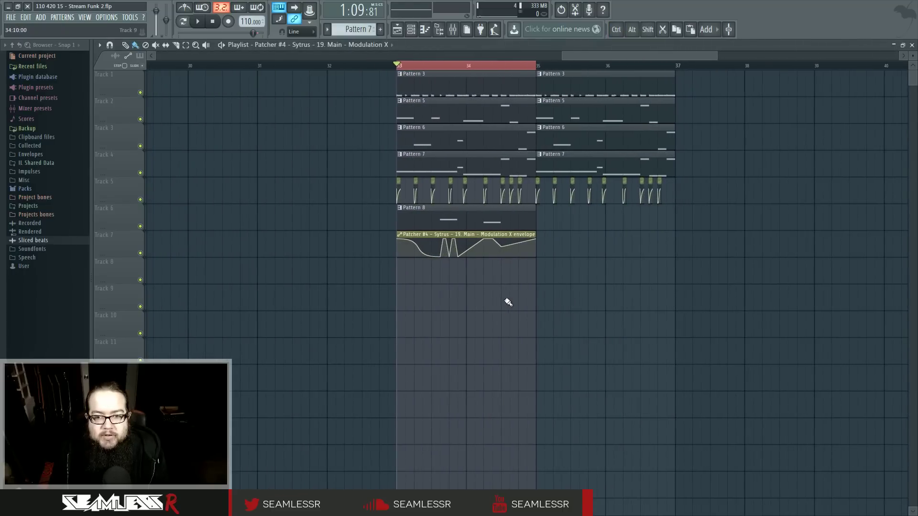
{"action": "left_click_drag", "start_coordinate": [698, 173], "coordinate": [610, 128]}
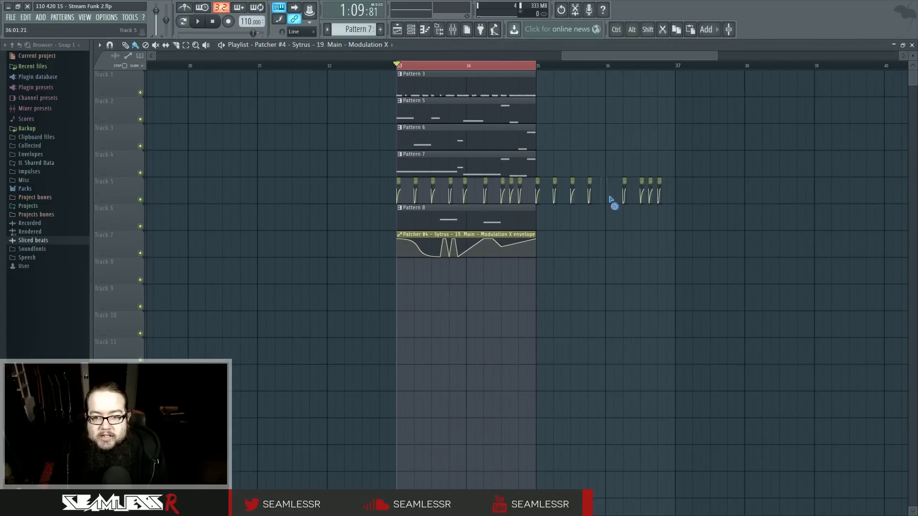
{"action": "left_click_drag", "start_coordinate": [611, 200], "coordinate": [574, 195]}
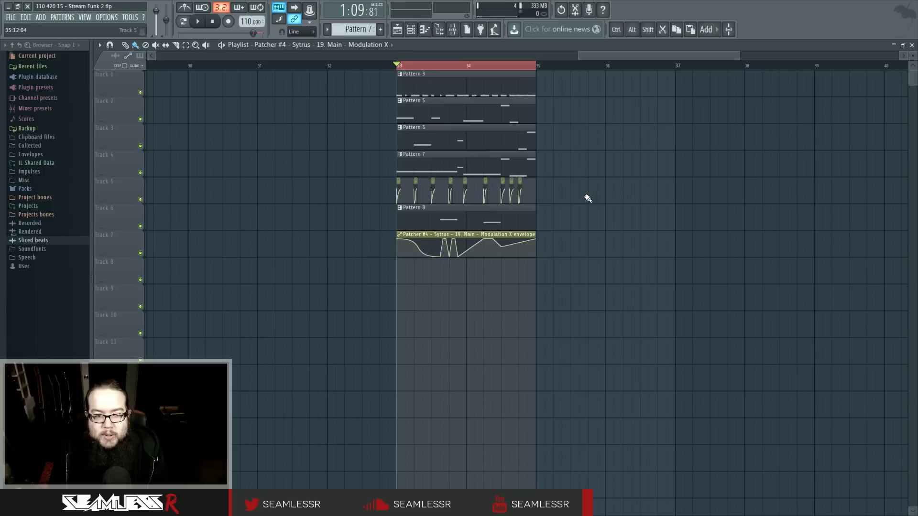
Try painting shortened copies of the Modulation X automation clip along Track 5 after bar 35, and remove them.
{"action": "left_click", "coordinate": [589, 199]}
{"action": "left_click_drag", "start_coordinate": [727, 182], "coordinate": [614, 184]}
{"action": "left_click", "coordinate": [591, 181]}
{"action": "left_click", "coordinate": [622, 179]}
{"action": "left_click", "coordinate": [624, 187]}
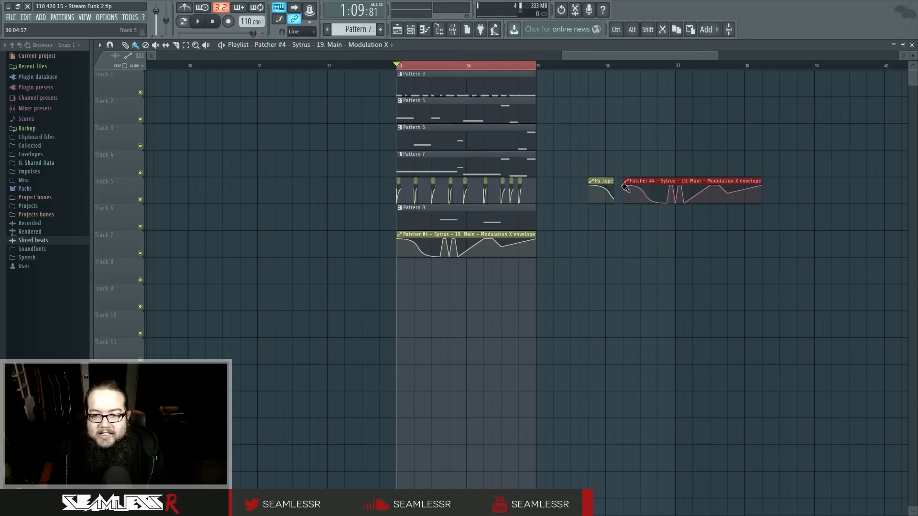
{"action": "right_click", "coordinate": [674, 190]}
{"action": "left_click_drag", "start_coordinate": [626, 190], "coordinate": [795, 190]}
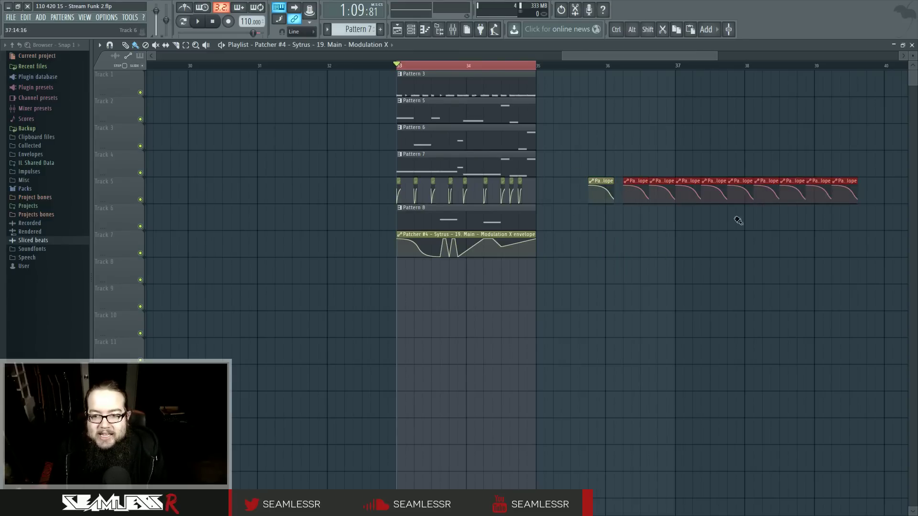
{"action": "right_click", "coordinate": [737, 244]}
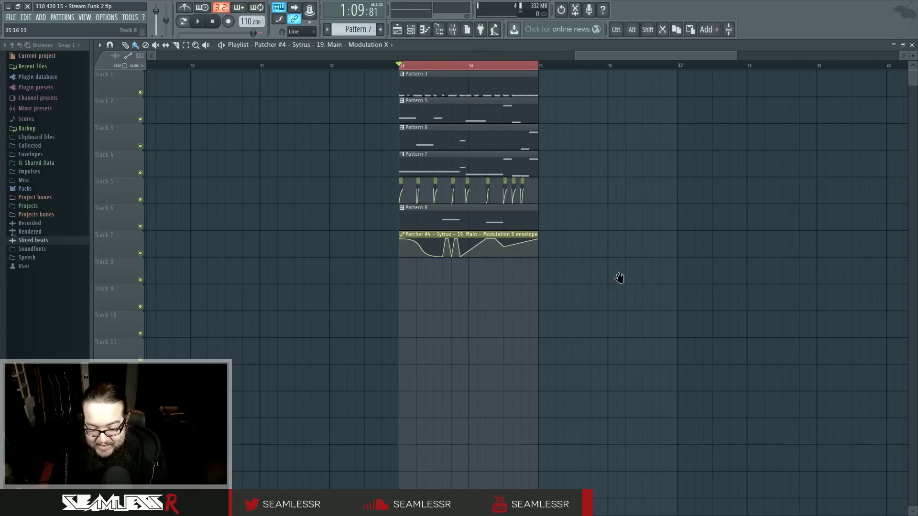
Play the selected playlist section from bar 33 and stop playback.
{"action": "scroll", "coordinate": [617, 275], "scroll_direction": "left", "scroll_amount": 1}
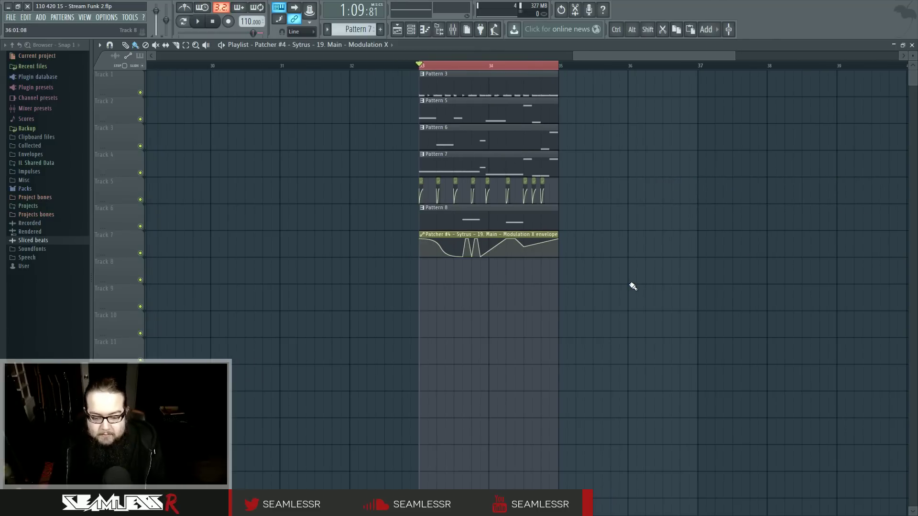
{"action": "scroll", "coordinate": [617, 250], "scroll_direction": "left", "scroll_amount": 1}
{"action": "key", "text": "space"}
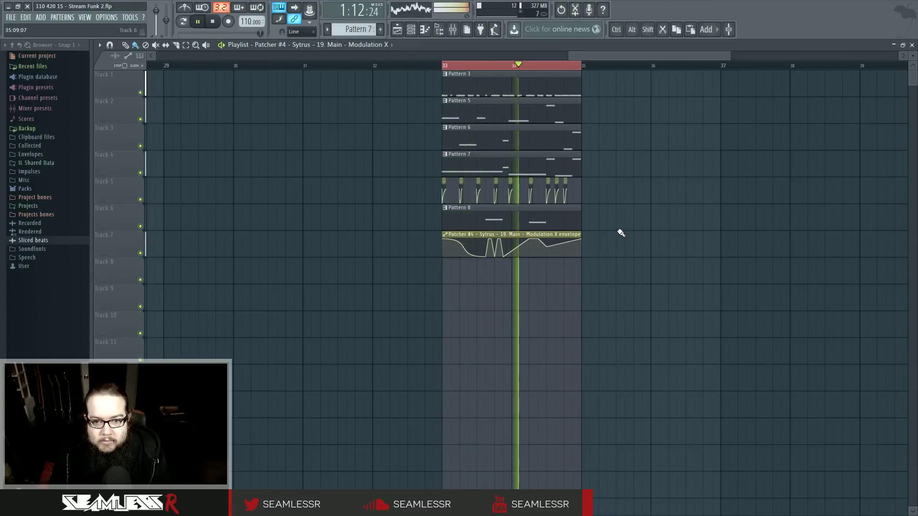
{"action": "key", "text": "space"}
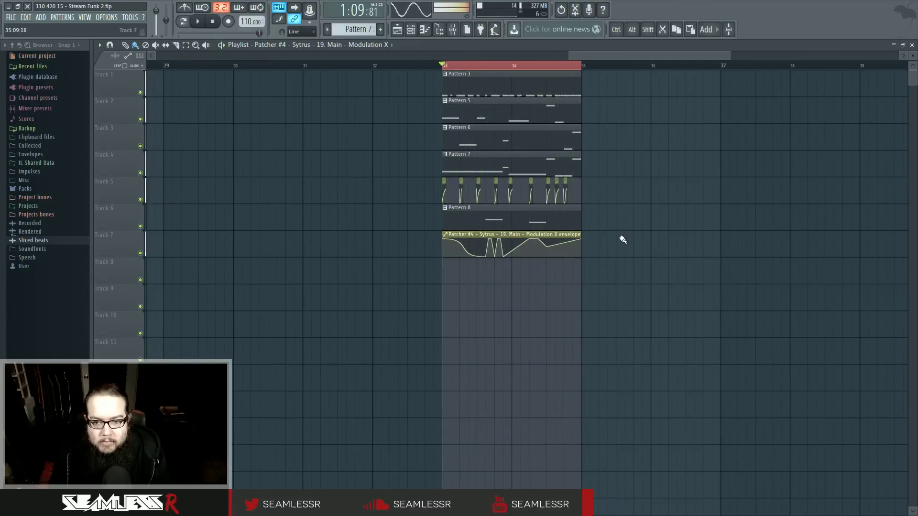
Open the Pattern 5 clip in the piano roll and play it in pattern mode.
{"action": "scroll", "coordinate": [621, 240], "scroll_direction": "up", "scroll_amount": 2}
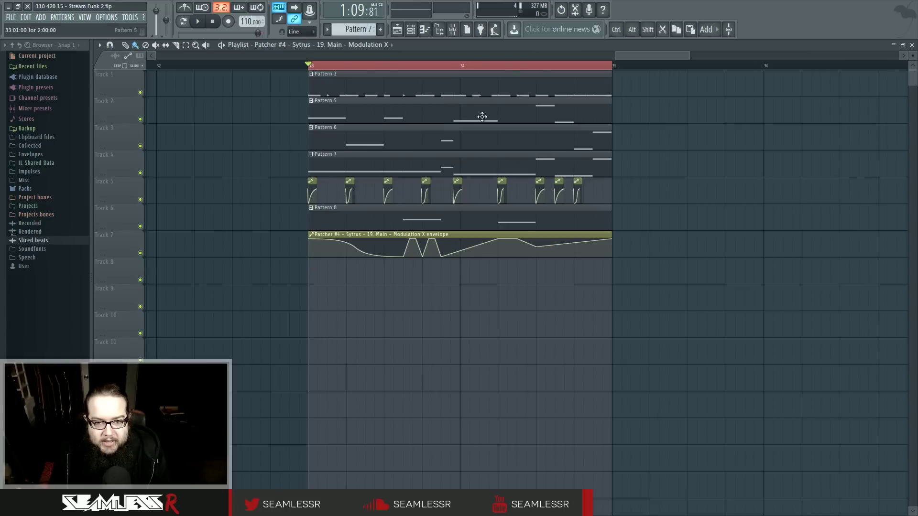
{"action": "double_click", "coordinate": [387, 119]}
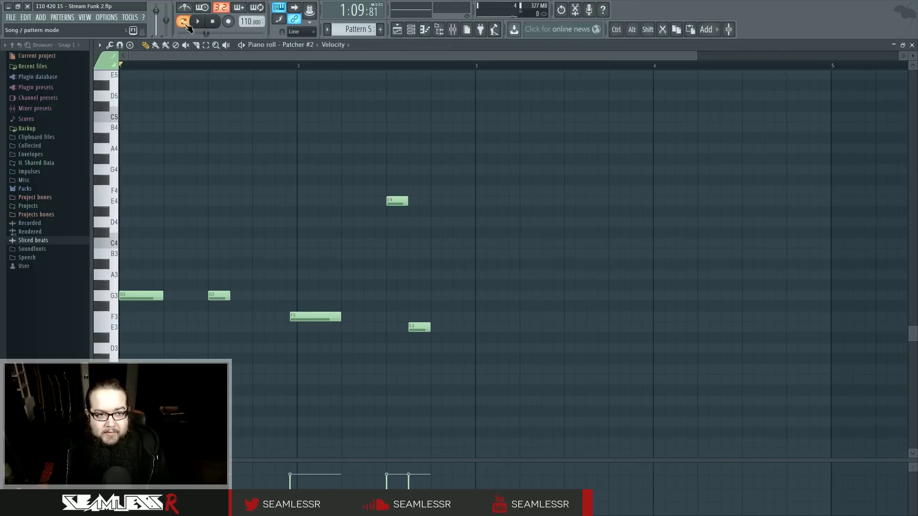
{"action": "left_click", "coordinate": [198, 22]}
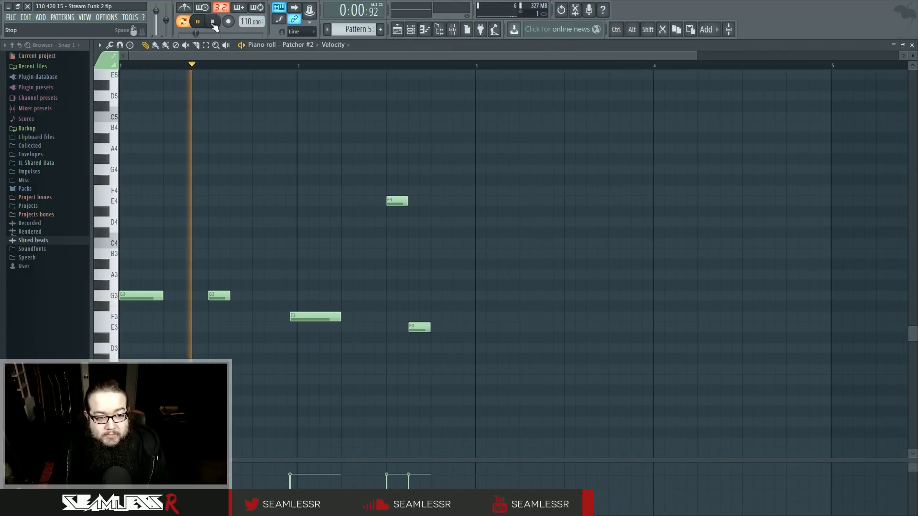
Check Fruity Balance on the mixer's side track, restart Pattern 5 playback, and close the effect and mixer.
{"action": "left_click", "coordinate": [452, 32]}
{"action": "key", "text": "space"}
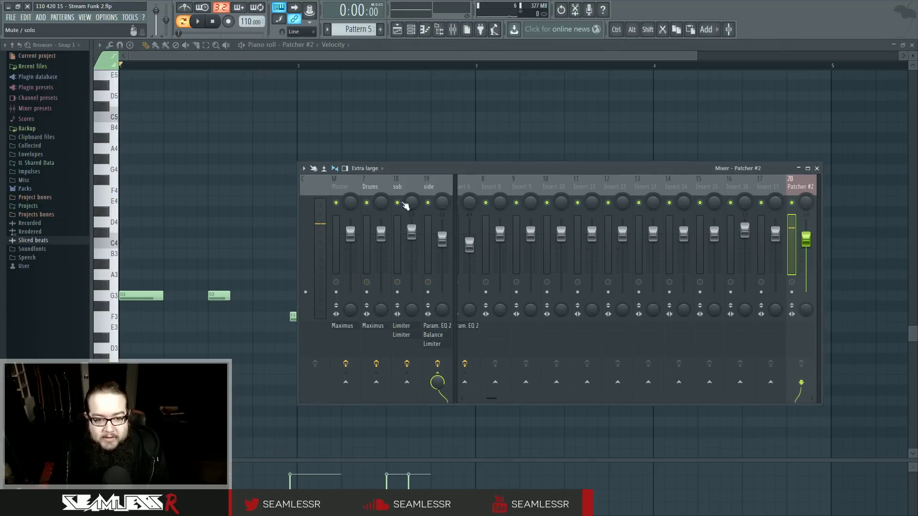
{"action": "left_click", "coordinate": [440, 184]}
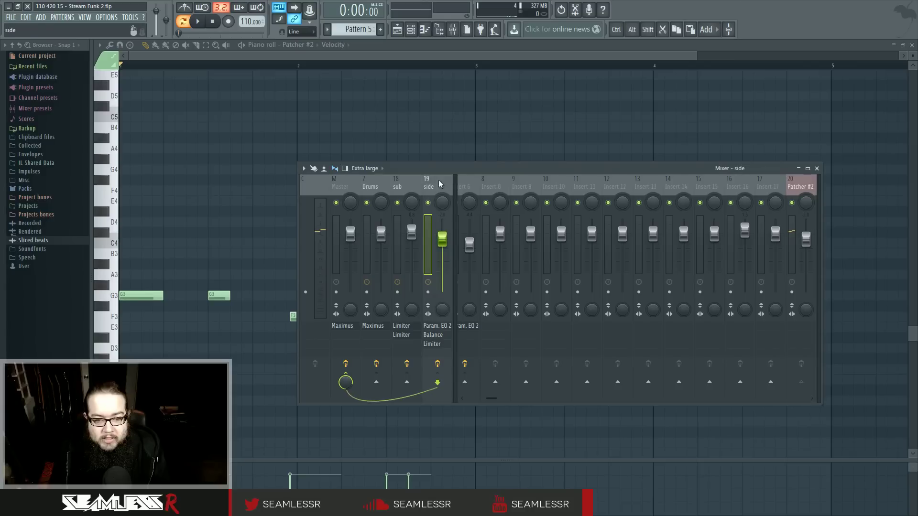
{"action": "left_click", "coordinate": [434, 337]}
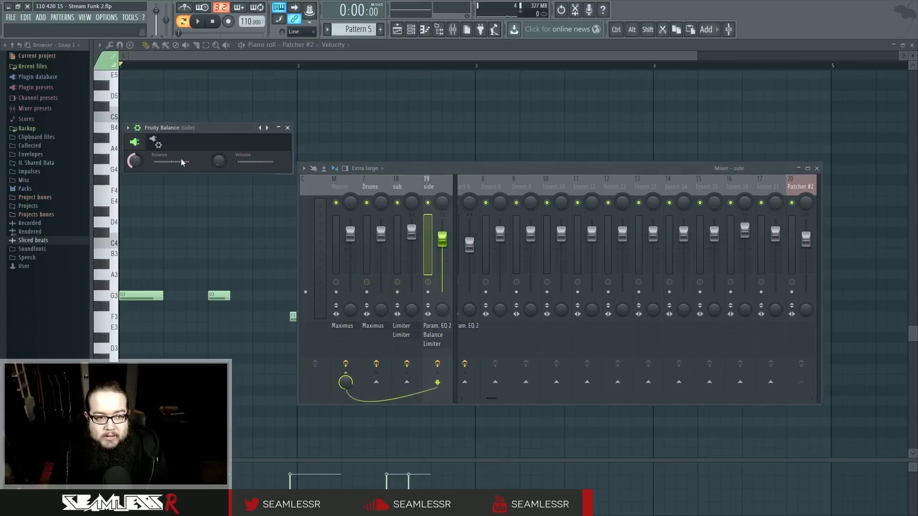
{"action": "key", "text": "space"}
{"action": "left_click", "coordinate": [287, 127]}
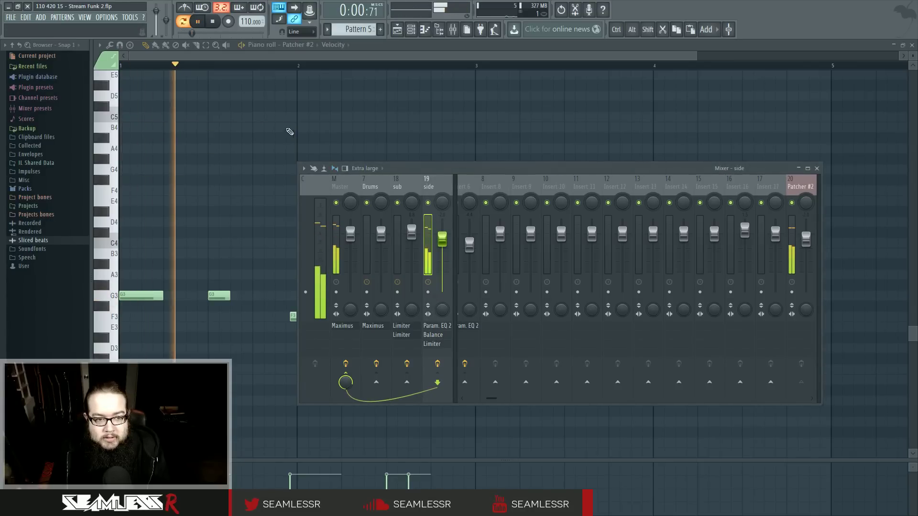
{"action": "key", "text": "F9"}
In Pattern 5, raise the long F3 note to G3 and replace the E4 and E3 notes with one F3 note.
{"action": "left_click_drag", "start_coordinate": [314, 318], "coordinate": [314, 296]}
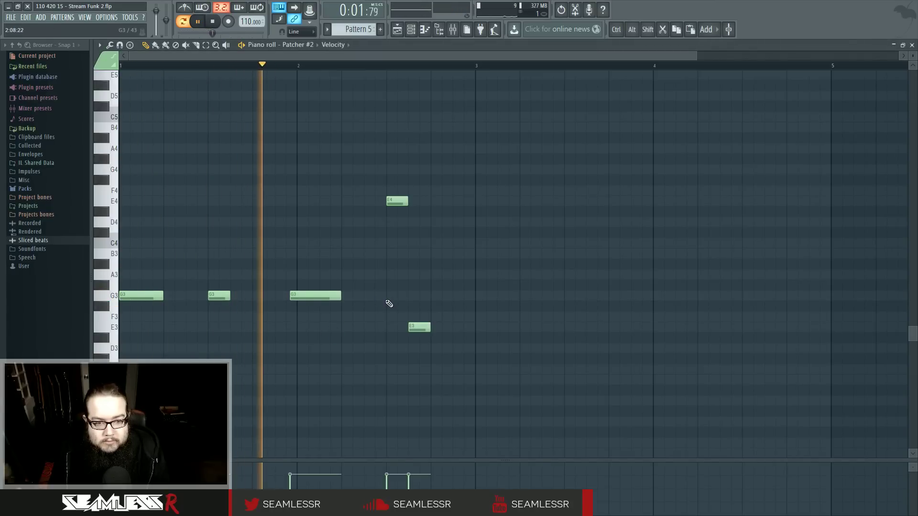
{"action": "left_click_drag", "start_coordinate": [397, 201], "coordinate": [428, 225]}
{"action": "right_click", "coordinate": [423, 328]}
{"action": "left_click", "coordinate": [435, 340]}
{"action": "right_click", "coordinate": [462, 341]}
{"action": "right_click", "coordinate": [412, 223]}
{"action": "left_click", "coordinate": [389, 318]}
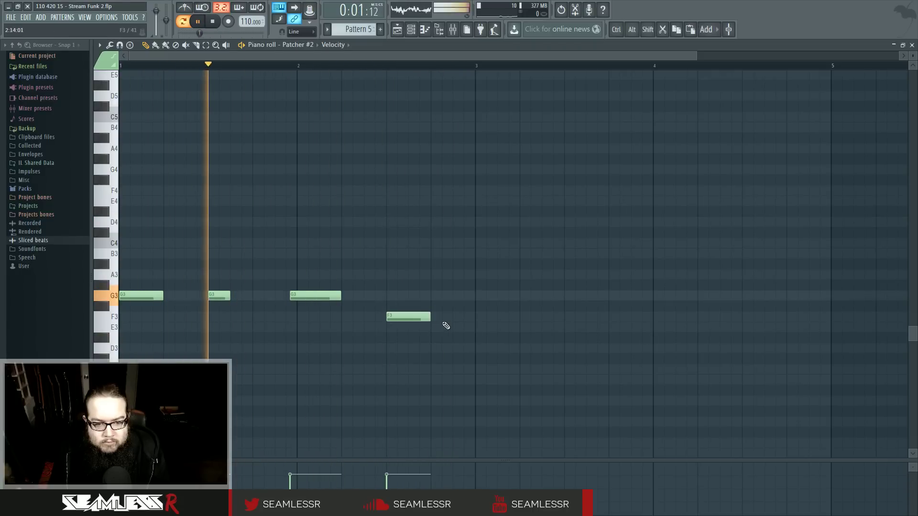
Add a four-step E3 note directly after the new F3 note and stop playback.
{"action": "left_click", "coordinate": [441, 338]}
{"action": "left_click_drag", "start_coordinate": [445, 338], "coordinate": [445, 328]}
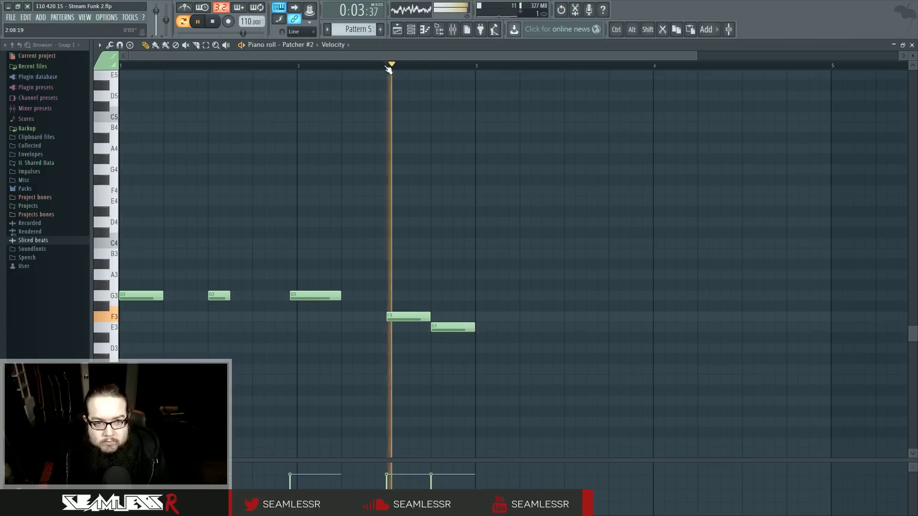
{"action": "mouse_move", "coordinate": [453, 328]}
{"action": "left_mouse_down"}
{"action": "mouse_move", "coordinate": [454, 358]}
{"action": "mouse_move", "coordinate": [440, 328]}
{"action": "left_mouse_up"}
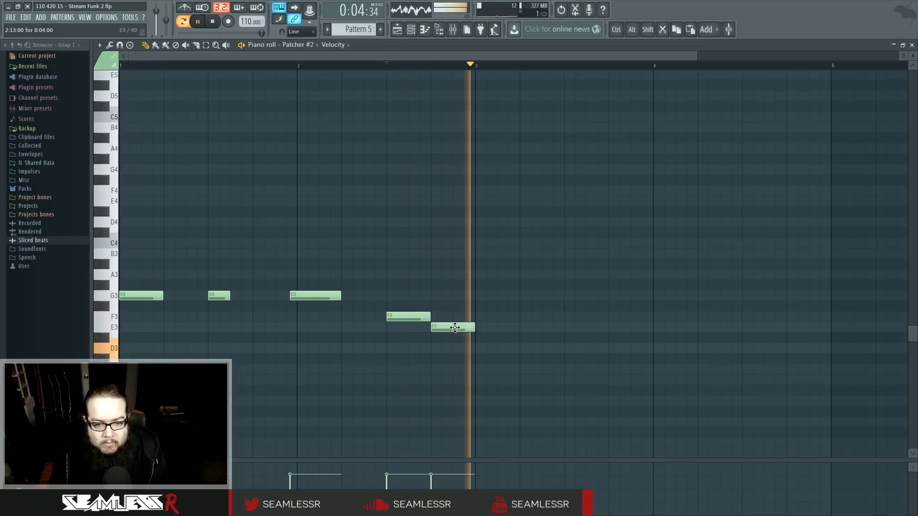
{"action": "key", "text": "space"}
Open the Pattern 1 clip from the playlist in the piano roll and play it.
{"action": "left_click", "coordinate": [423, 30]}
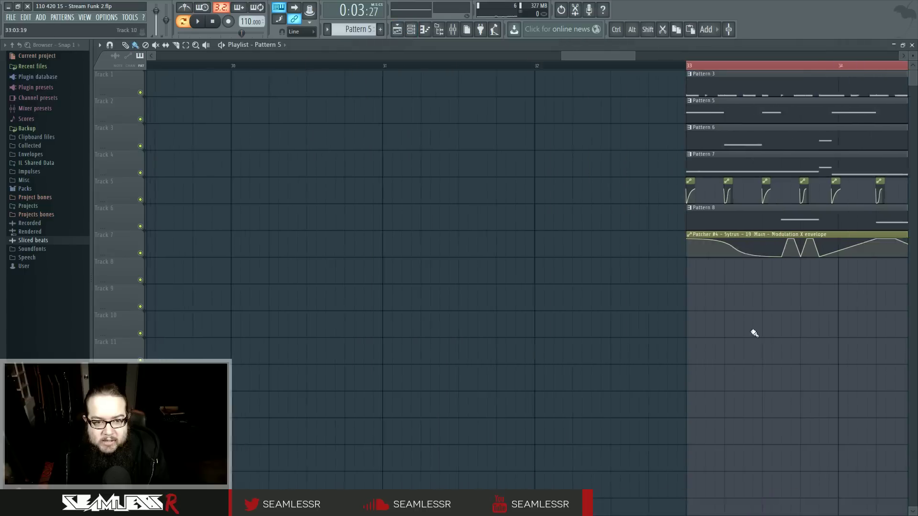
{"action": "double_click", "coordinate": [438, 94]}
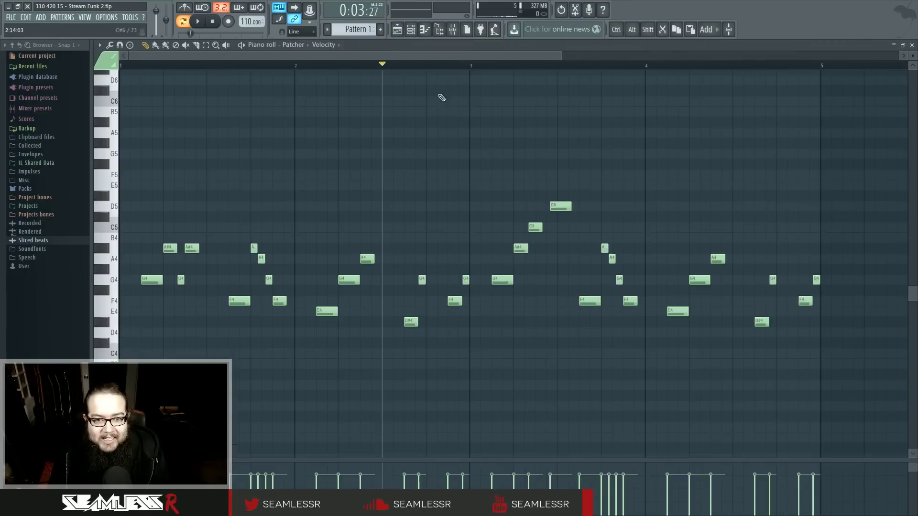
{"action": "scroll", "coordinate": [426, 191], "scroll_direction": "down", "scroll_amount": 2}
{"action": "left_click", "coordinate": [196, 22]}
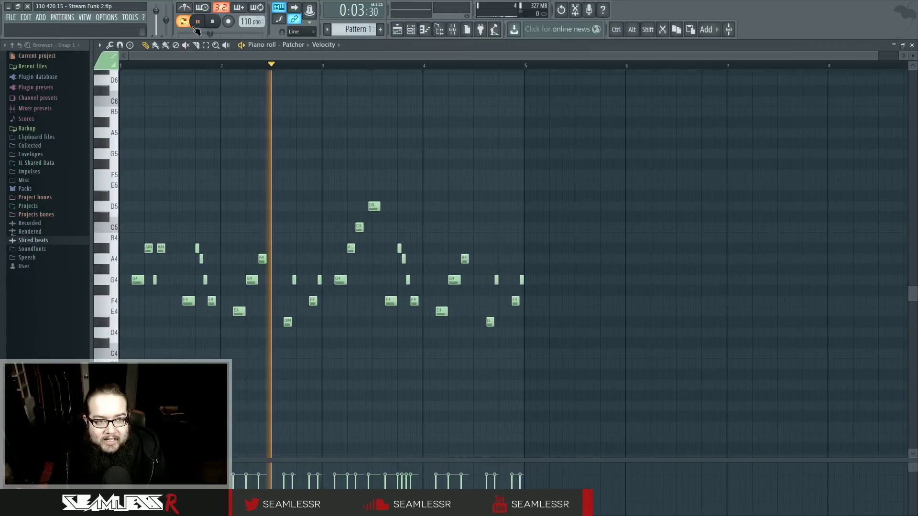
Return to the playlist and open the Pattern 4 clip in the piano roll while playback continues.
{"action": "left_click", "coordinate": [411, 31]}
{"action": "left_click", "coordinate": [397, 30]}
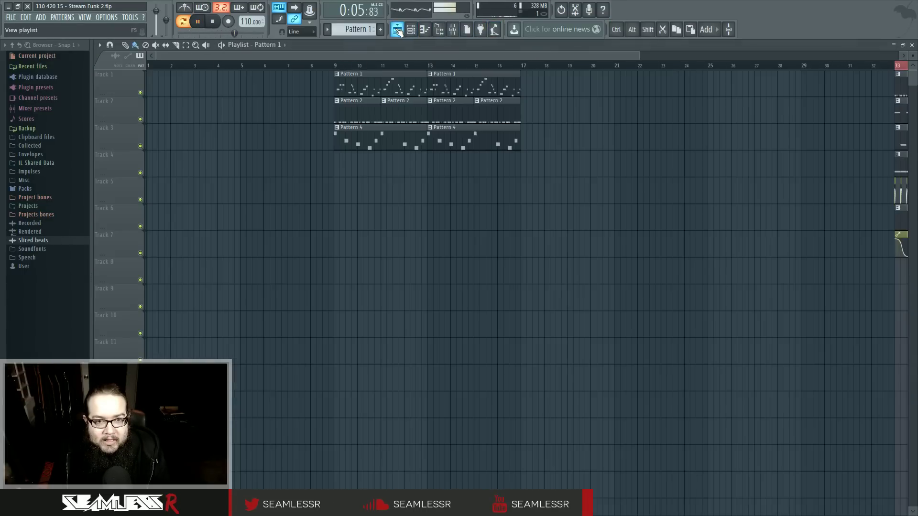
{"action": "double_click", "coordinate": [464, 143]}
{"action": "scroll", "coordinate": [466, 146], "scroll_direction": "down", "scroll_amount": 2}
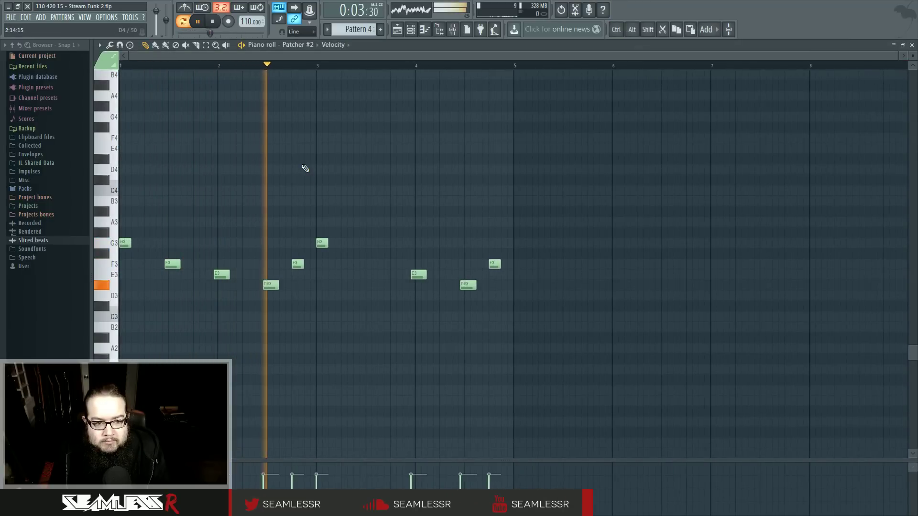
Stop playback of Pattern 4, then open the Pattern 5 clip from the playlist in the piano roll and play it.
{"action": "key", "text": "space"}
{"action": "left_click", "coordinate": [399, 31]}
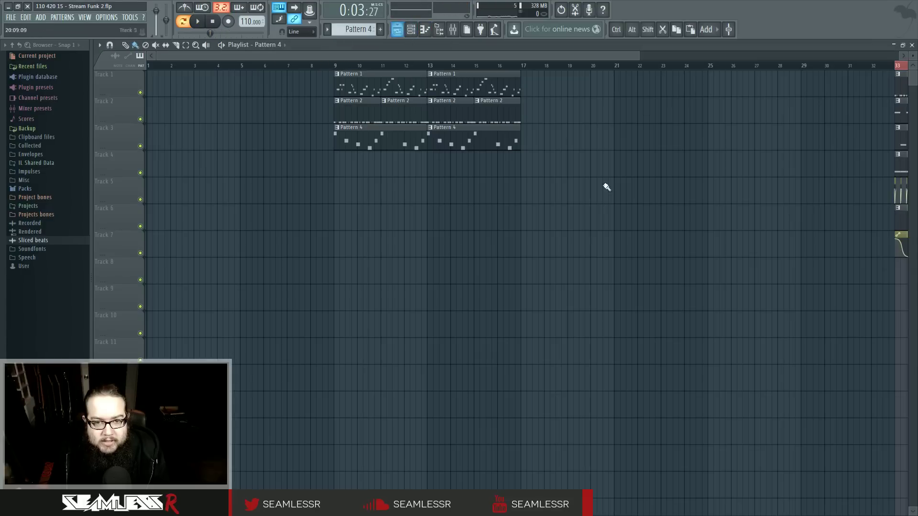
{"action": "scroll", "coordinate": [487, 138], "scroll_direction": "right", "scroll_amount": 5}
{"action": "scroll", "coordinate": [483, 192], "scroll_direction": "up", "scroll_amount": 4}
{"action": "double_click", "coordinate": [388, 121]}
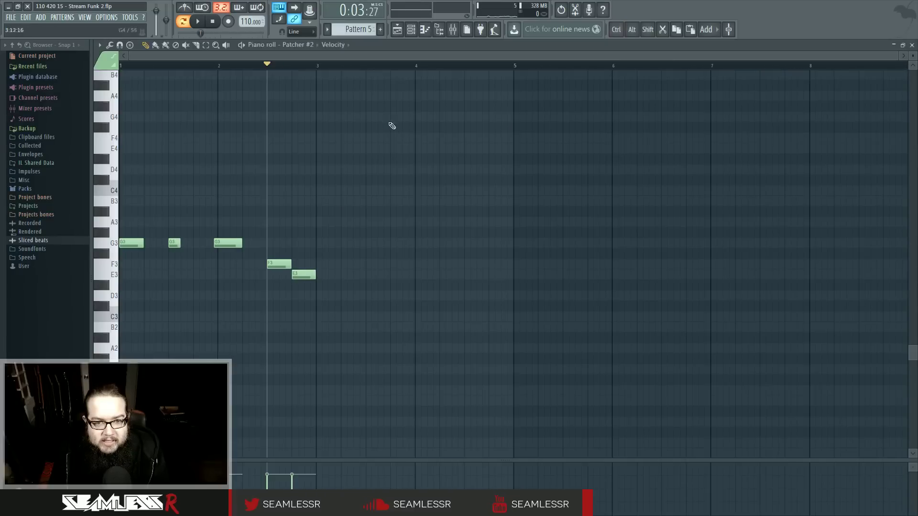
{"action": "key", "text": "space"}
{"action": "scroll", "coordinate": [490, 199], "scroll_direction": "up", "scroll_amount": 1}
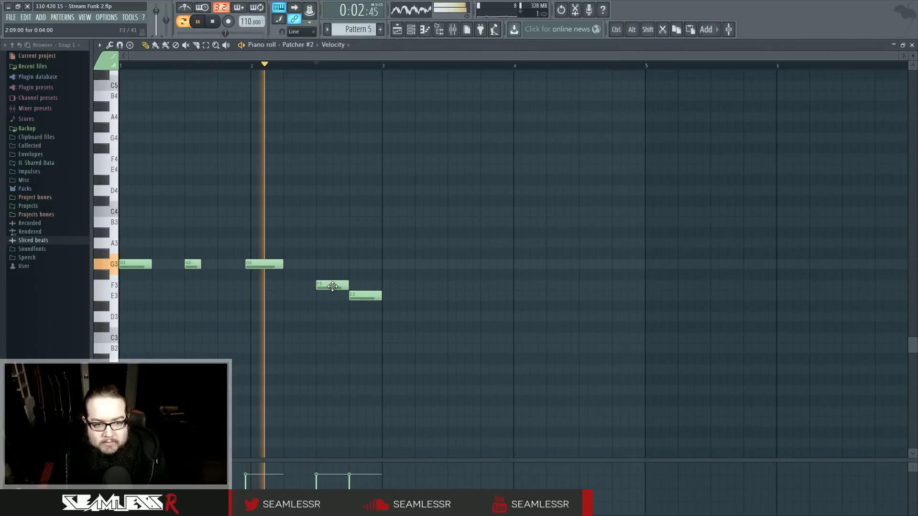
Lower the last two notes of Pattern 5 to E3 and D#3, checking them with short playback.
{"action": "left_click_drag", "start_coordinate": [364, 295], "coordinate": [331, 295]}
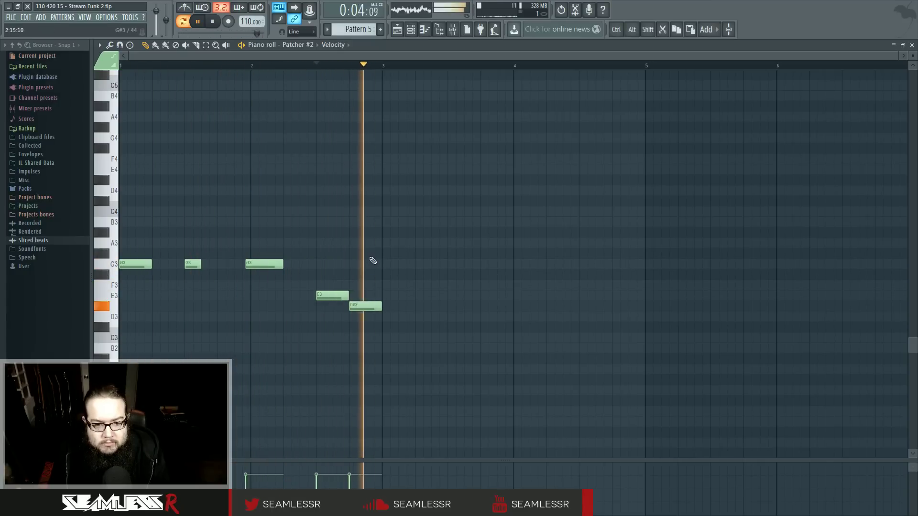
{"action": "key", "text": "space"}
{"action": "mouse_move", "coordinate": [388, 318]}
{"action": "left_mouse_down"}
{"action": "mouse_move", "coordinate": [347, 296]}
{"action": "mouse_move", "coordinate": [336, 271]}
{"action": "mouse_move", "coordinate": [384, 303]}
{"action": "left_mouse_up"}
{"action": "key", "text": "space"}
{"action": "left_click", "coordinate": [350, 316], "text": "ctrl"}
{"action": "key", "text": "space"}
{"action": "left_click_drag", "start_coordinate": [340, 278], "coordinate": [337, 295]}
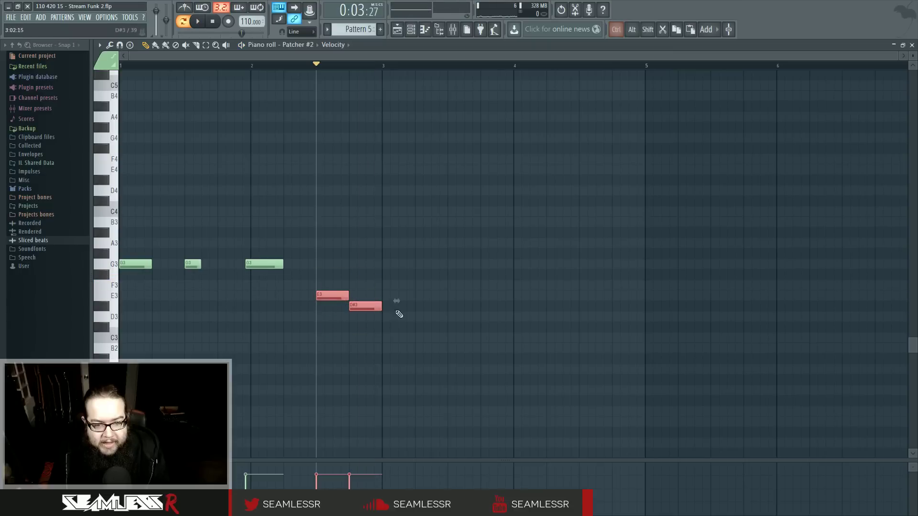
{"action": "mouse_move", "coordinate": [400, 303]}
{"action": "left_mouse_down"}
{"action": "mouse_move", "coordinate": [450, 302]}
{"action": "mouse_move", "coordinate": [391, 303]}
{"action": "left_mouse_up"}
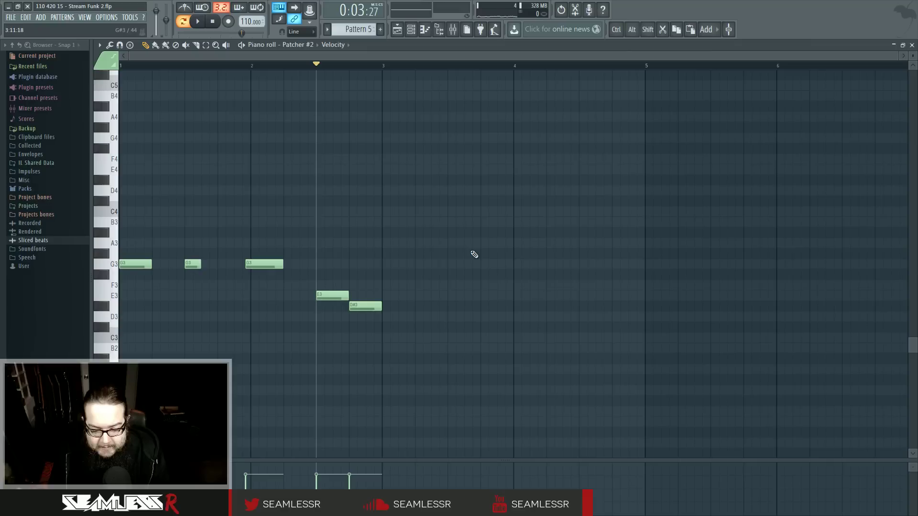
Play Pattern 5 to hear its lowered closing notes and stop playback.
{"action": "key", "text": "space"}
{"action": "scroll", "coordinate": [523, 264], "scroll_direction": "down", "scroll_amount": 2}
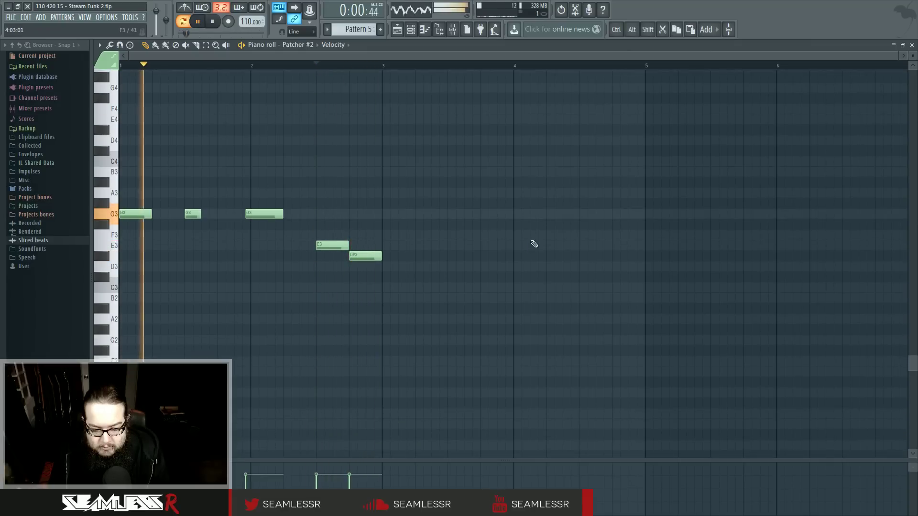
{"action": "scroll", "coordinate": [540, 264], "scroll_direction": "up", "scroll_amount": 1}
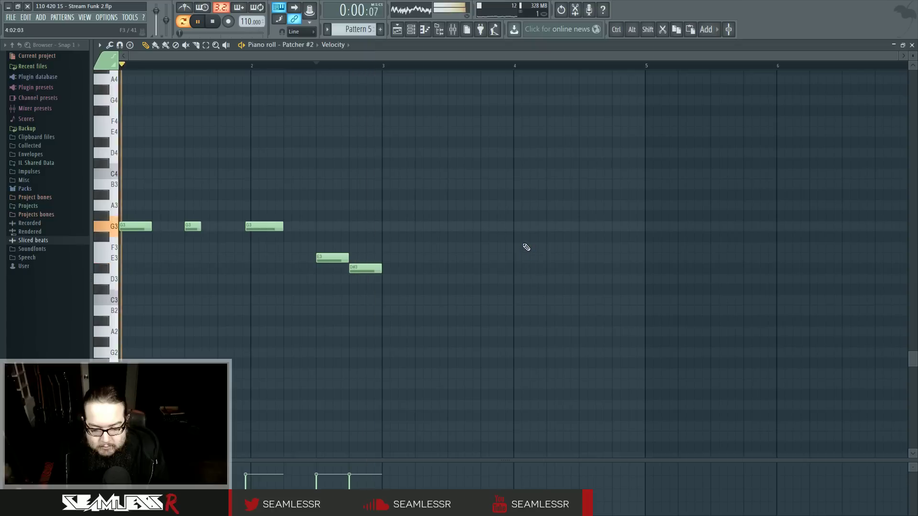
{"action": "scroll", "coordinate": [529, 254], "scroll_direction": "down", "scroll_amount": 1}
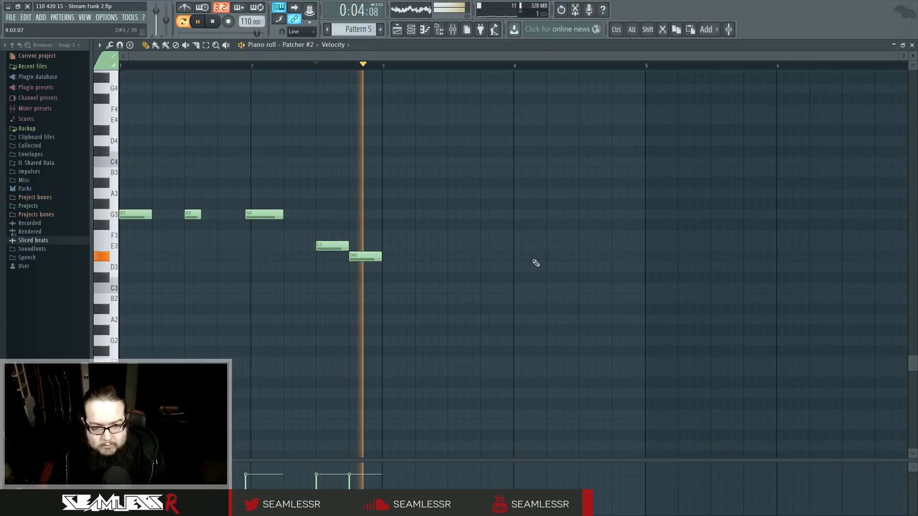
{"action": "key", "text": "space"}
Open Pattern 6 from the playlist, play it, remove its final E2 and E3 notes and return to the playlist.
{"action": "left_click", "coordinate": [397, 29]}
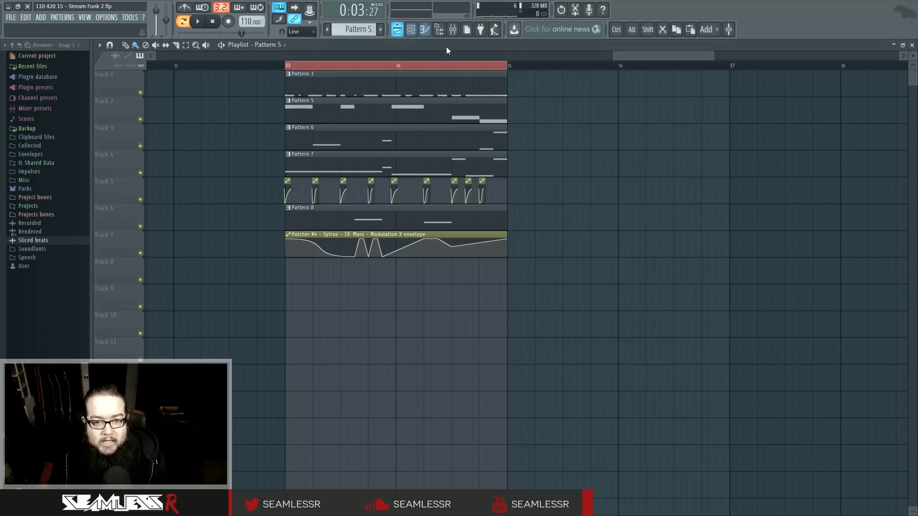
{"action": "double_click", "coordinate": [353, 139]}
{"action": "scroll", "coordinate": [356, 170], "scroll_direction": "down", "scroll_amount": 3}
{"action": "key", "text": "space"}
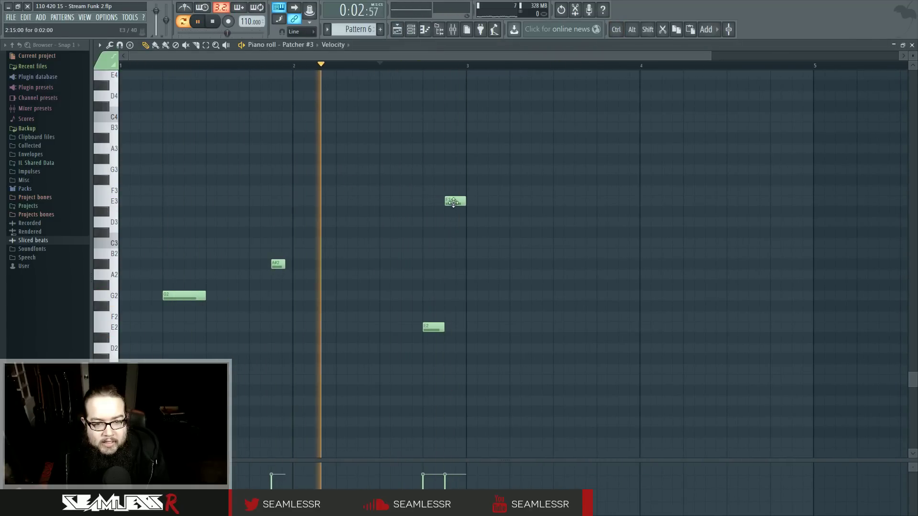
{"action": "key", "text": "space"}
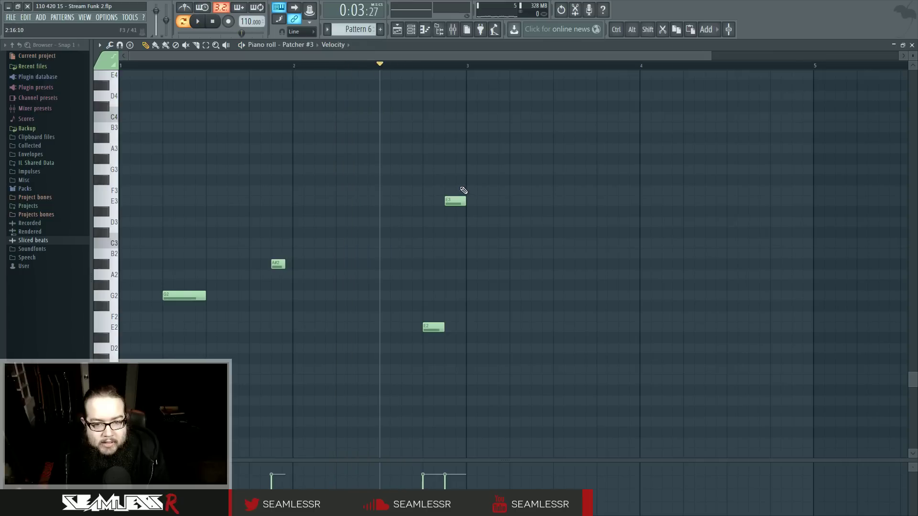
{"action": "left_click", "coordinate": [398, 30]}
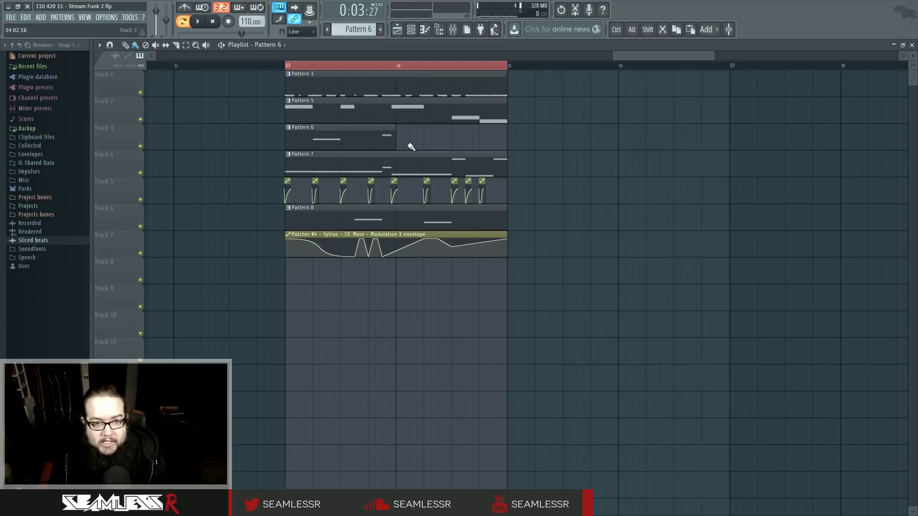
Open Pattern 7 in the piano roll and change its last four notes to two D#2 notes followed by two D2 notes.
{"action": "left_click", "coordinate": [401, 169]}
{"action": "double_click", "coordinate": [400, 167]}
{"action": "key", "text": "space"}
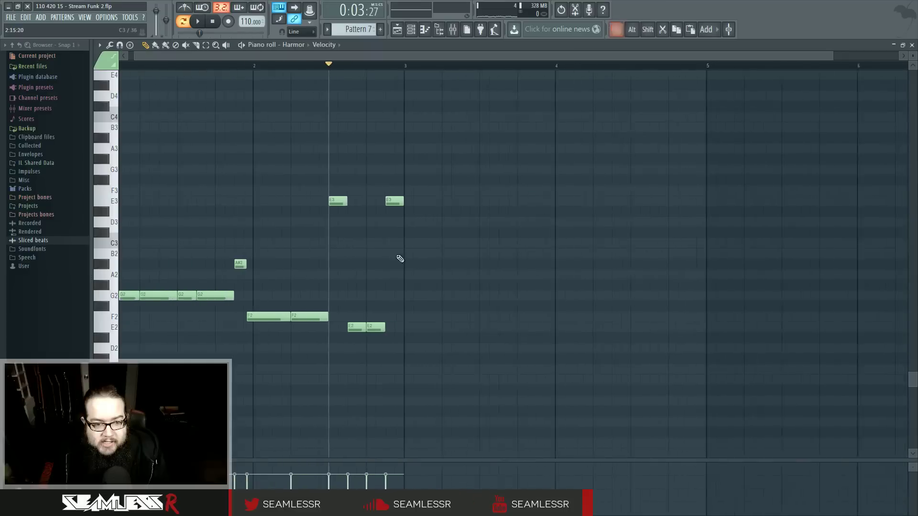
{"action": "left_click_drag", "start_coordinate": [362, 200], "coordinate": [362, 337]}
{"action": "key", "text": "space"}
{"action": "left_click_drag", "start_coordinate": [463, 202], "coordinate": [463, 348]}
{"action": "key", "text": "space"}
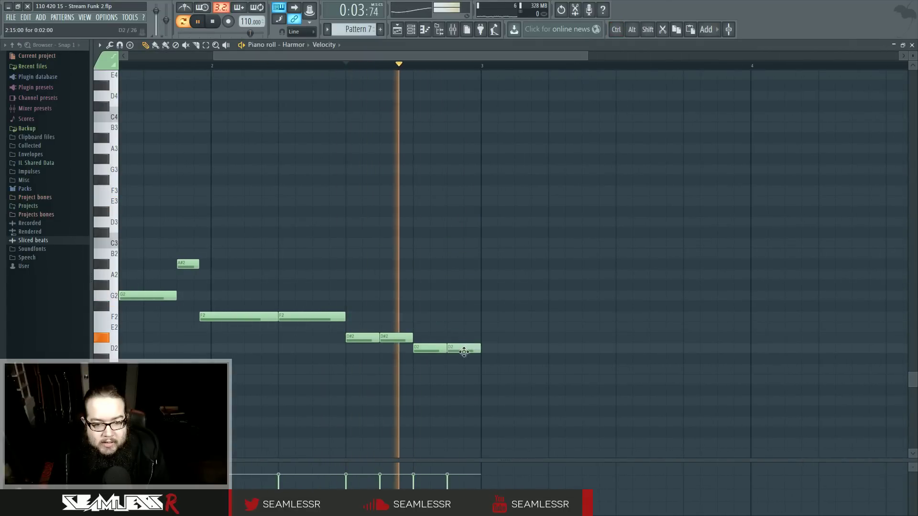
Check the notes of Pattern 5 in the piano roll and return to the playlist.
{"action": "left_click", "coordinate": [399, 30]}
{"action": "double_click", "coordinate": [386, 200]}
{"action": "left_click", "coordinate": [397, 30]}
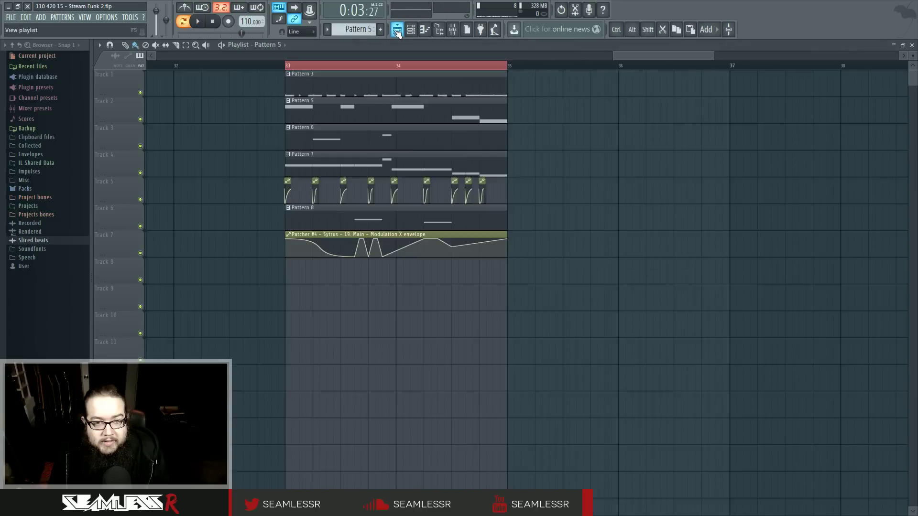
In Pattern 7, raise the last four notes to E2 and D#2 and the two F2 notes before them to G2.
{"action": "double_click", "coordinate": [457, 170]}
{"action": "scroll", "coordinate": [457, 169], "scroll_direction": "down", "scroll_amount": 3}
{"action": "left_click_drag", "start_coordinate": [283, 286], "coordinate": [403, 322]}
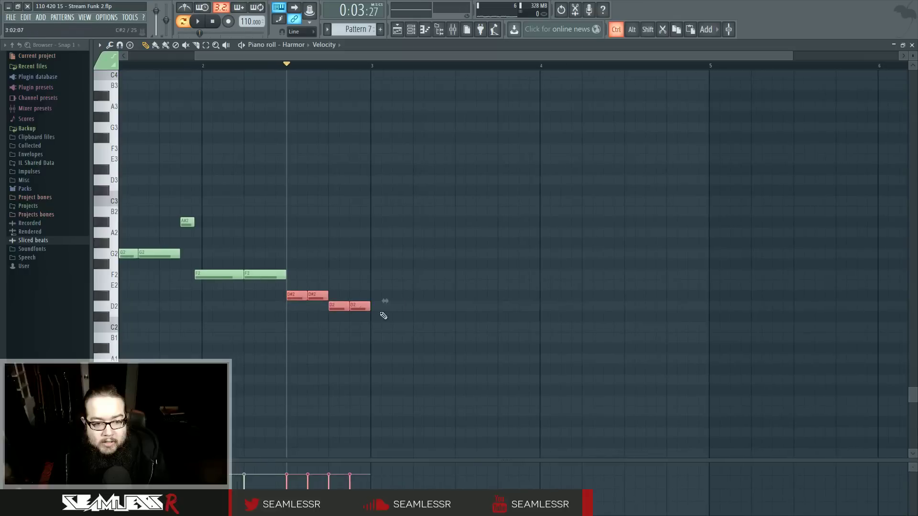
{"action": "scroll", "coordinate": [343, 257], "scroll_direction": "left", "scroll_amount": 2}
{"action": "left_click_drag", "start_coordinate": [268, 262], "coordinate": [354, 276]}
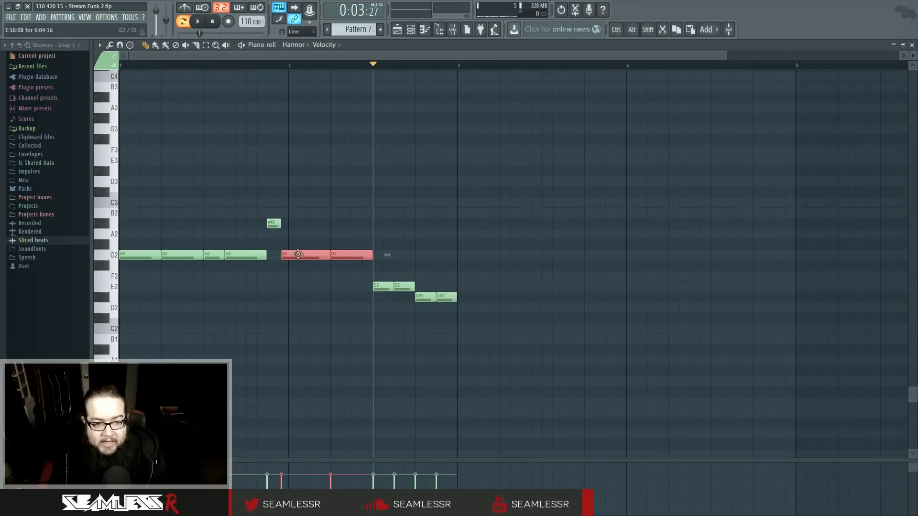
Play Pattern 7 and raise its last two notes to D3.
{"action": "left_click", "coordinate": [314, 296], "text": "ctrl"}
{"action": "key", "text": "space"}
{"action": "left_click_drag", "start_coordinate": [428, 282], "coordinate": [421, 186]}
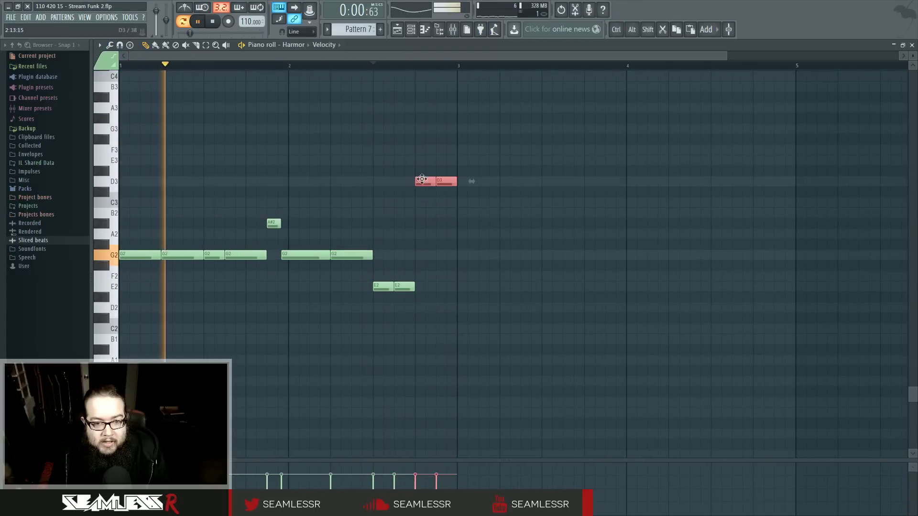
Open Pattern 8 from the playlist, raise its F1 note to G1 and return to the playlist.
{"action": "left_click", "coordinate": [397, 30]}
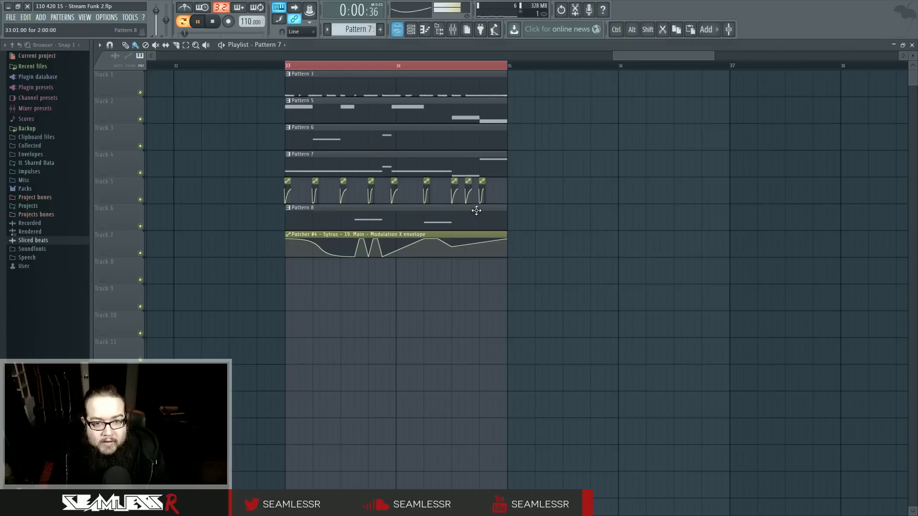
{"action": "double_click", "coordinate": [365, 217]}
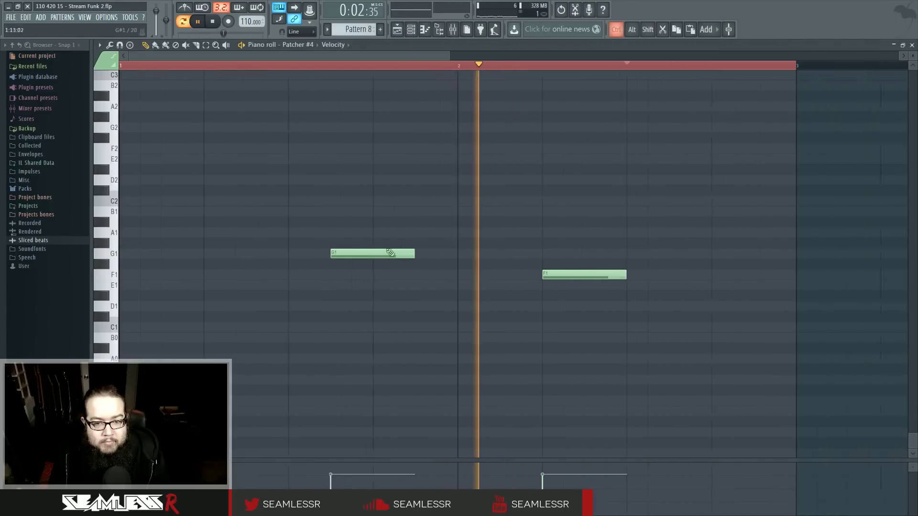
{"action": "left_click", "coordinate": [398, 30]}
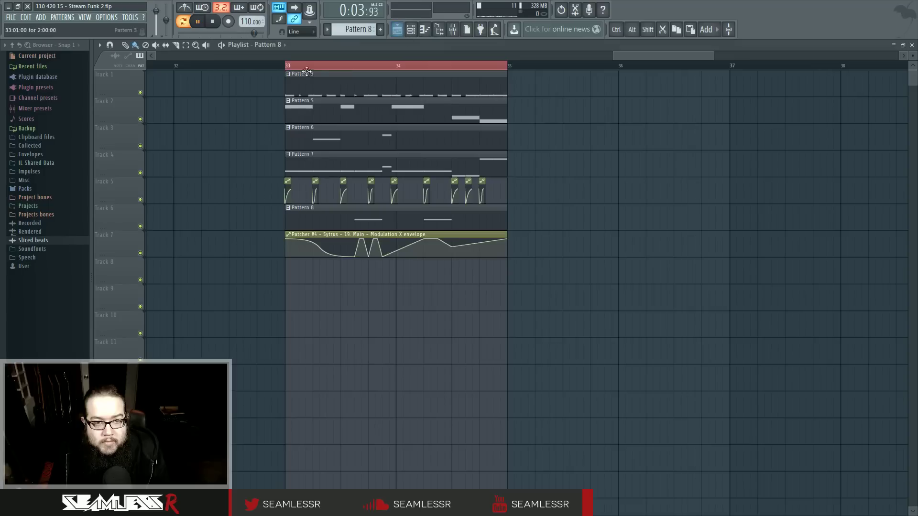
Play the looped playlist section from bar 33 in song mode to hear all edited patterns together.
{"action": "left_click", "coordinate": [289, 67]}
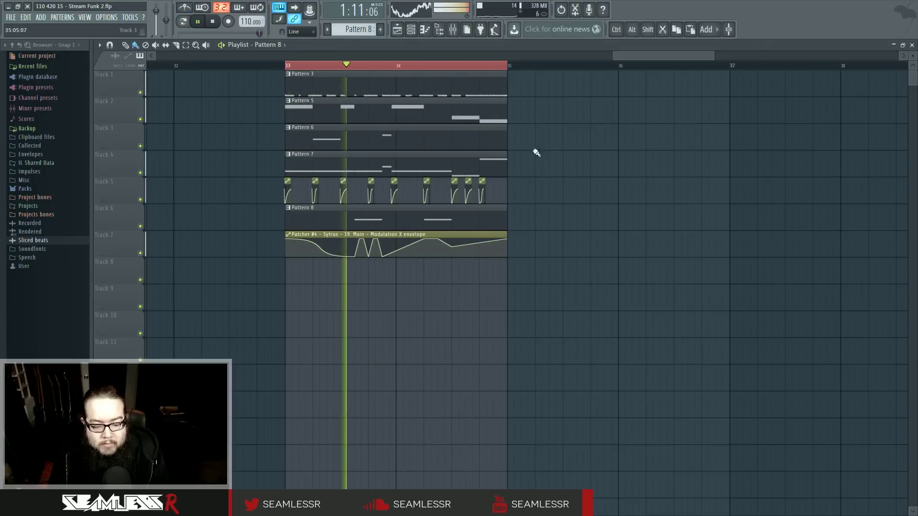
{"action": "left_click_drag", "start_coordinate": [558, 174], "coordinate": [652, 195]}
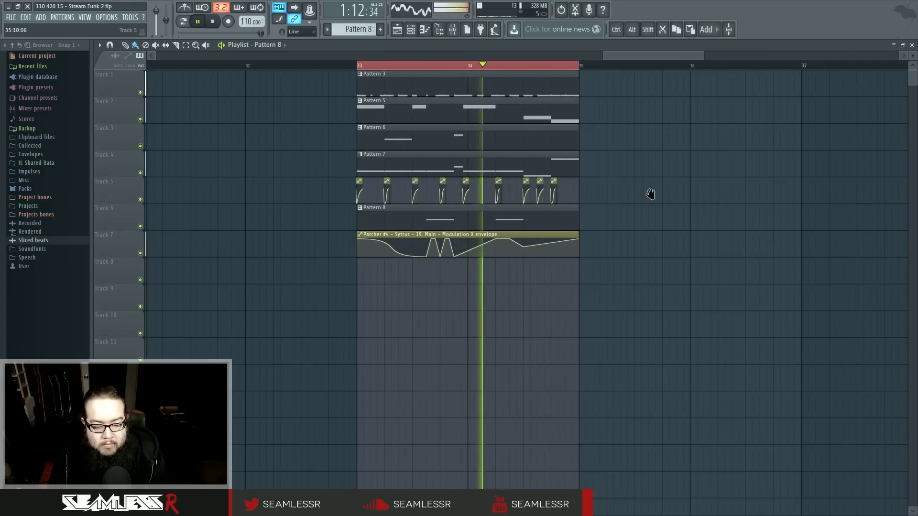
{"action": "left_click_drag", "start_coordinate": [652, 194], "coordinate": [655, 198]}
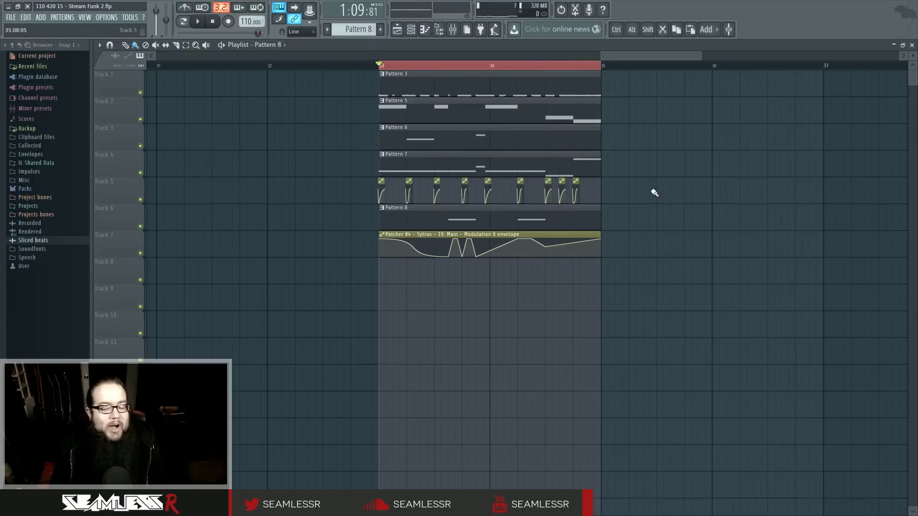
Reopen Pattern 5 in the piano roll and play it in pattern mode.
{"action": "double_click", "coordinate": [470, 114]}
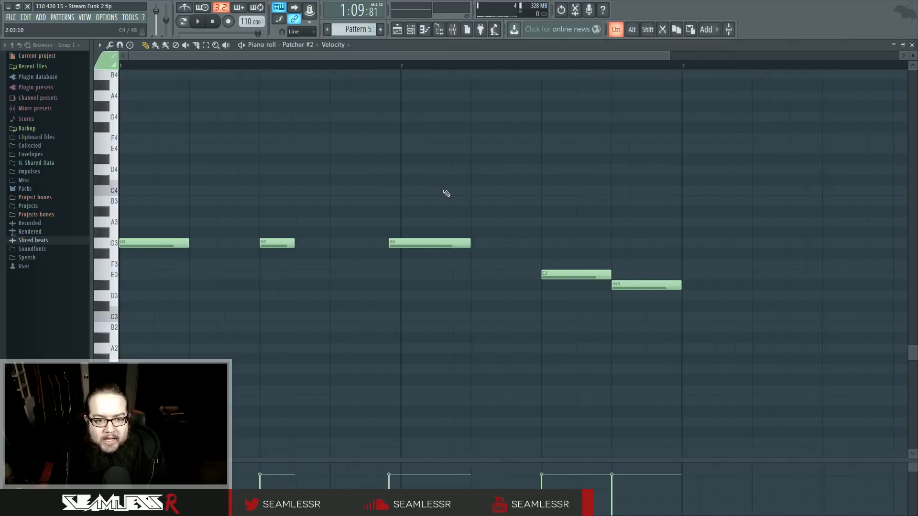
{"action": "left_click", "coordinate": [204, 28]}
{"action": "key", "text": "space"}
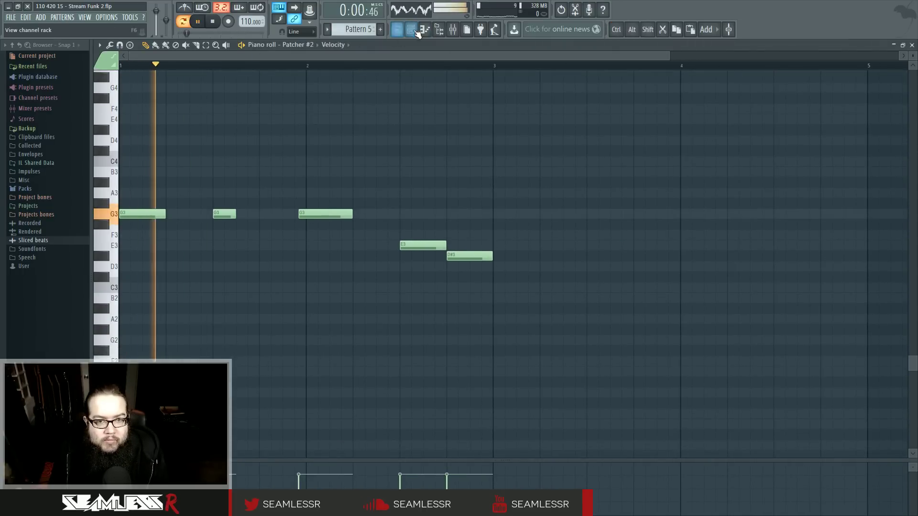
Open Patcher #2 from the channel rack and show the upper Harmor synth from its map.
{"action": "left_click", "coordinate": [411, 30]}
{"action": "left_click", "coordinate": [448, 208]}
{"action": "key", "text": "space"}
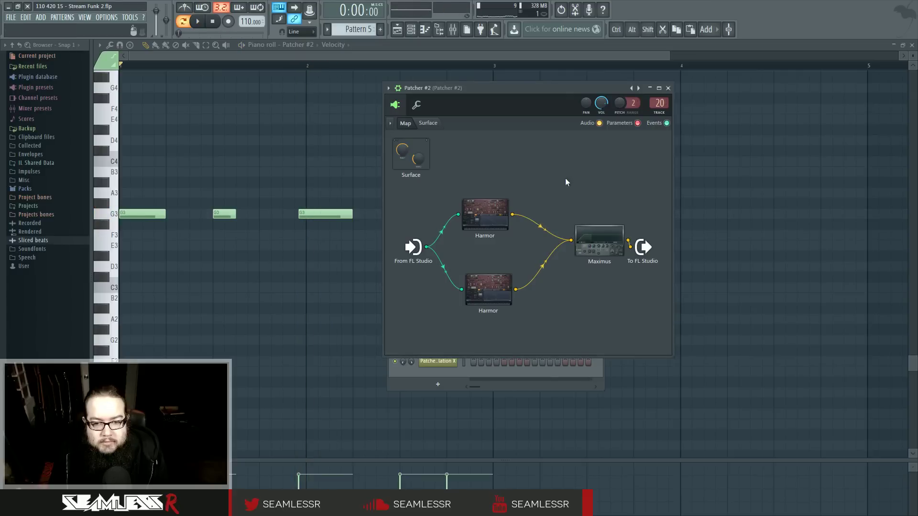
{"action": "key", "text": "space"}
{"action": "left_click", "coordinate": [483, 214]}
{"action": "left_click_drag", "start_coordinate": [472, 135], "coordinate": [492, 87]}
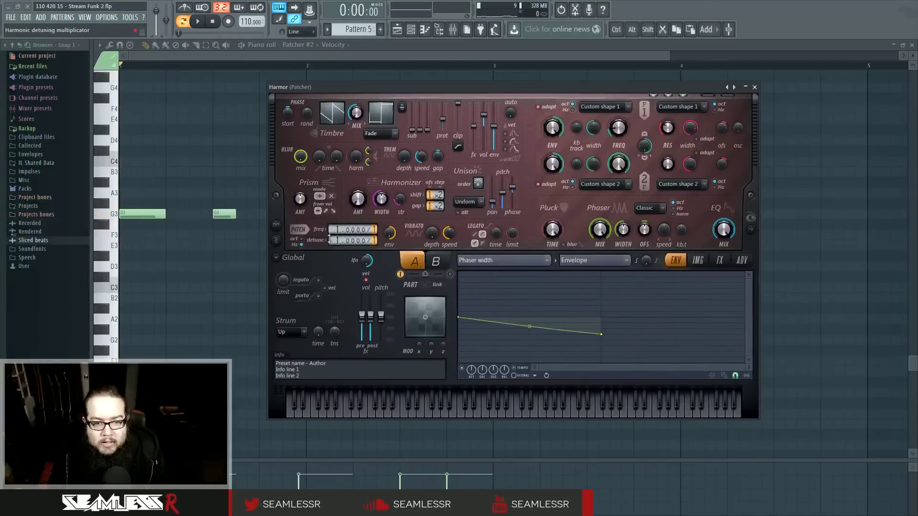
Play Pattern 5 with Harmor open to examine its pitch frequency and detune settings.
{"action": "key", "text": "space"}
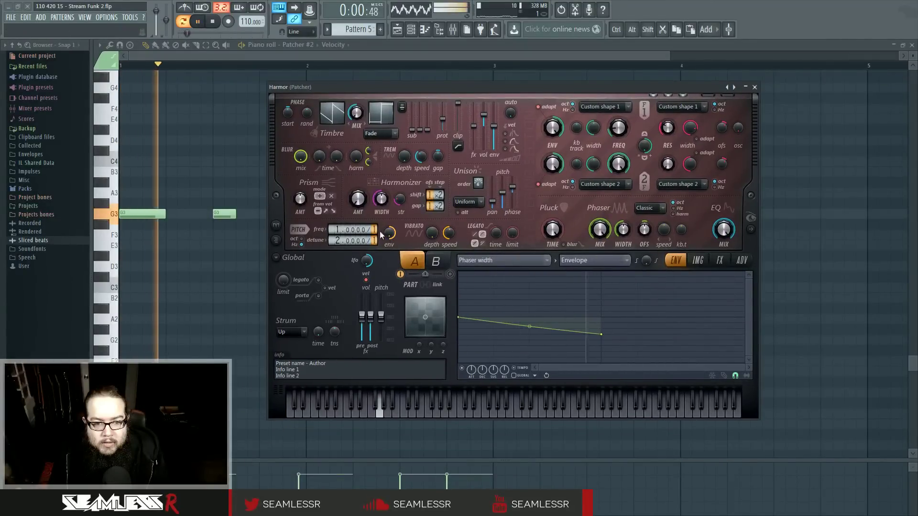
{"action": "key", "text": "space"}
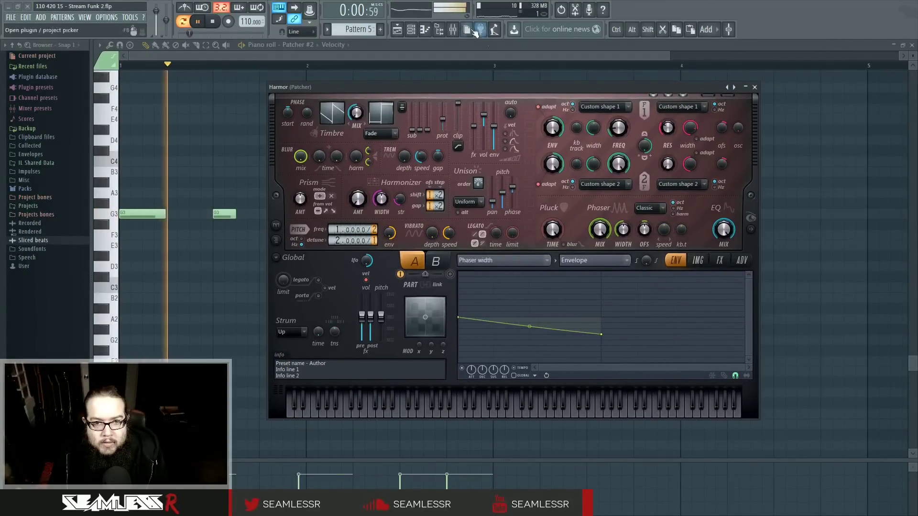
{"action": "key", "text": "space"}
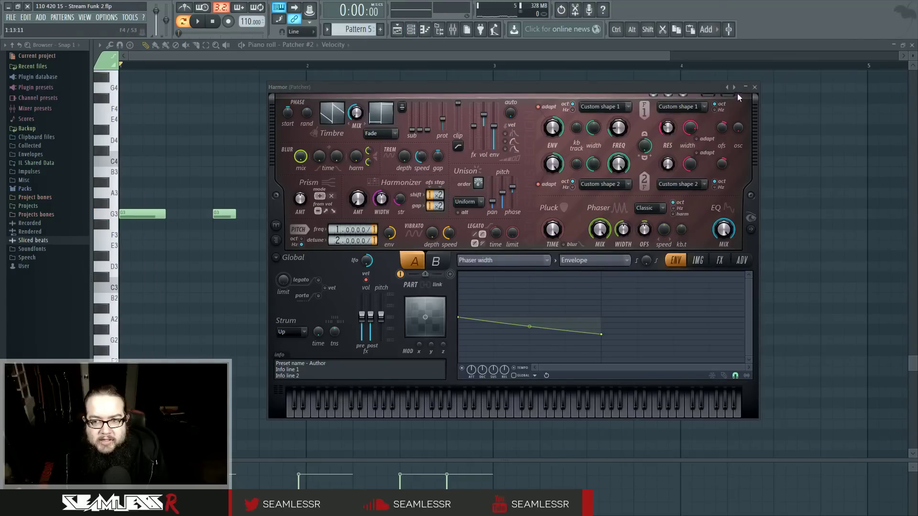
Reopen the upper Harmor from the Patcher #2 map and show its spectral display during playback.
{"action": "key", "text": "Escape"}
{"action": "left_click", "coordinate": [448, 204]}
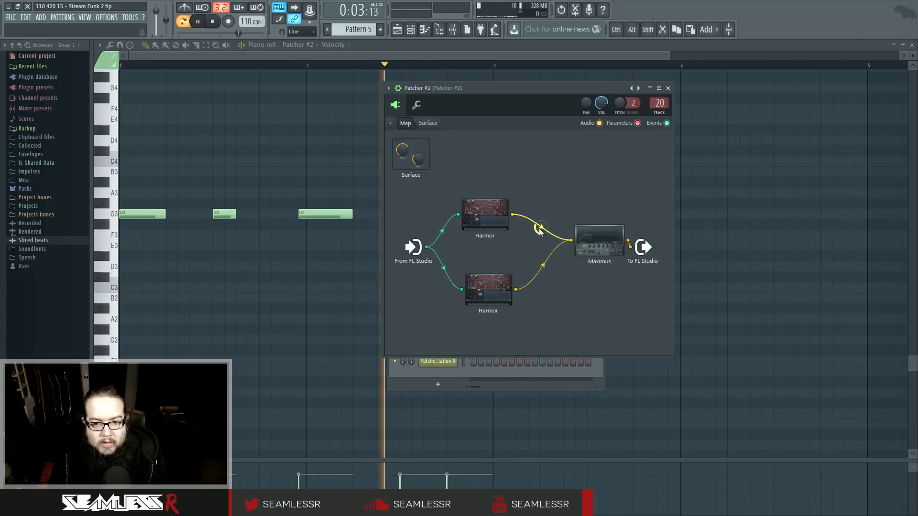
{"action": "double_click", "coordinate": [491, 218]}
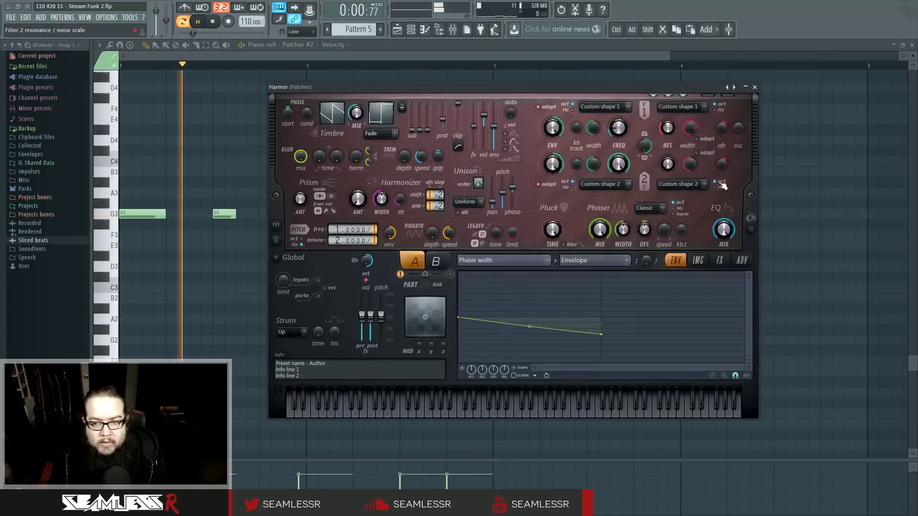
{"action": "left_click", "coordinate": [752, 232]}
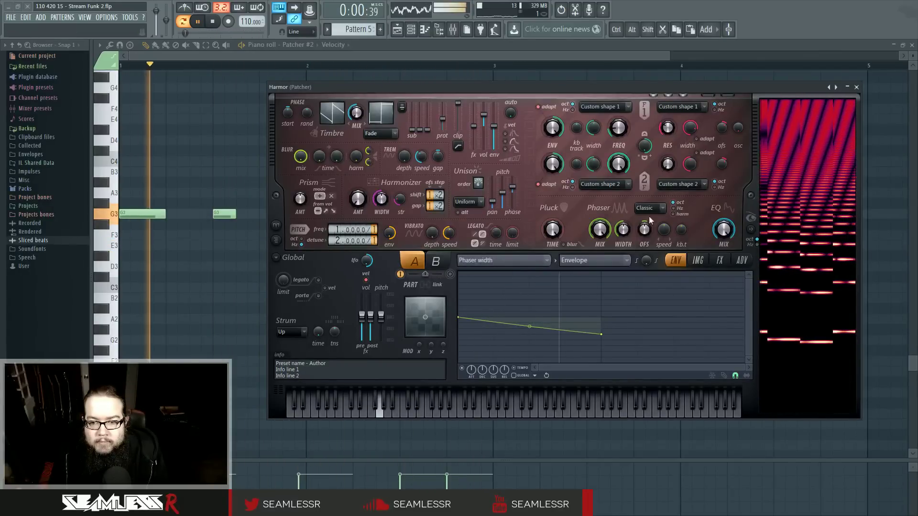
Adjust the upper Harmor's phaser mix, filter 1 frequency and detune divider while Pattern 5 plays.
{"action": "left_click_drag", "start_coordinate": [606, 229], "coordinate": [606, 230]}
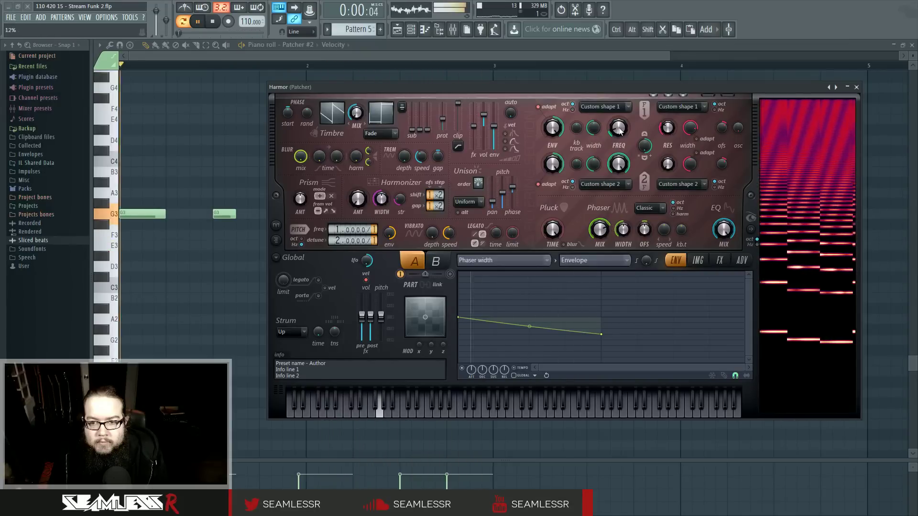
{"action": "left_click_drag", "start_coordinate": [620, 130], "coordinate": [620, 116]}
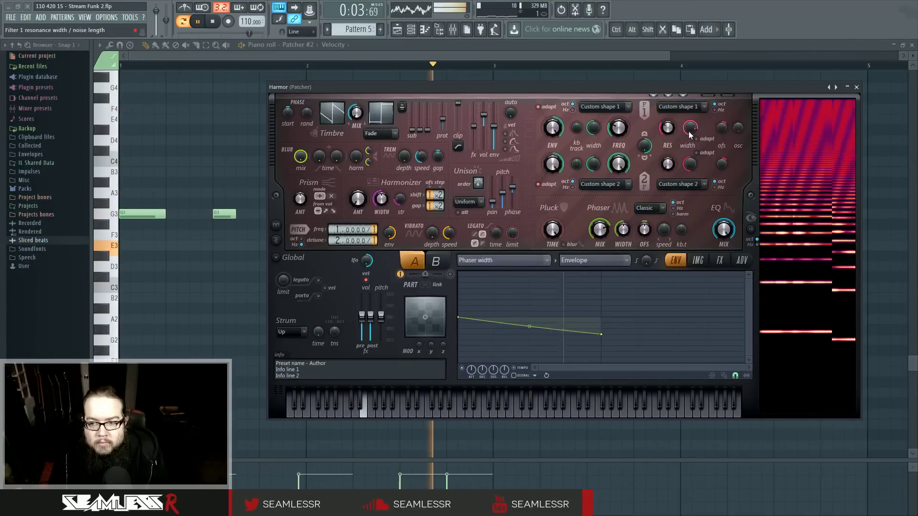
{"action": "left_click_drag", "start_coordinate": [622, 124], "coordinate": [622, 130]}
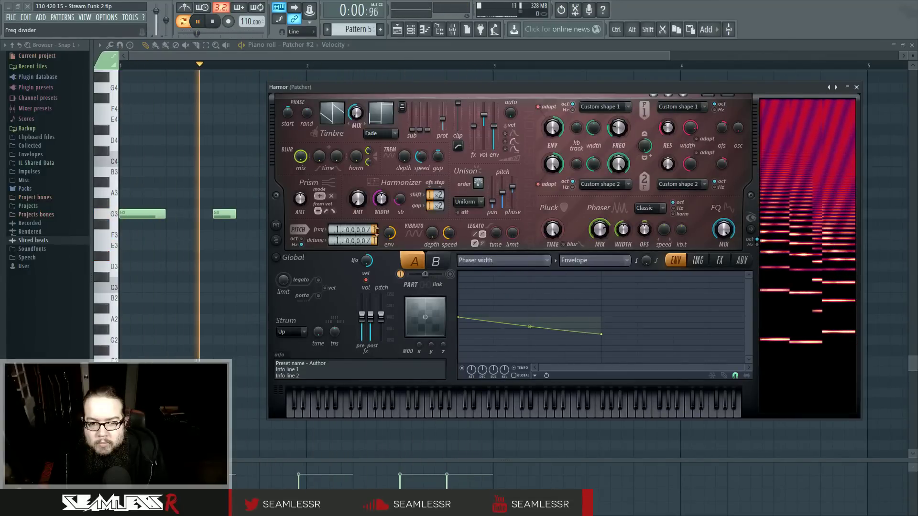
{"action": "left_click_drag", "start_coordinate": [376, 243], "coordinate": [376, 240]}
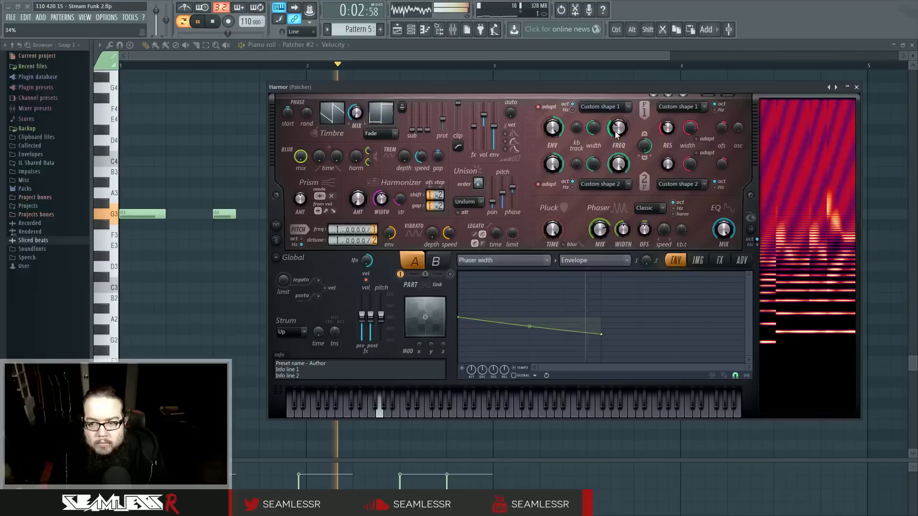
Open the filter 1 resonance width envelope and flatten its bulging curve into a nearly straight decay.
{"action": "right_click", "coordinate": [691, 127]}
{"action": "left_click", "coordinate": [710, 146]}
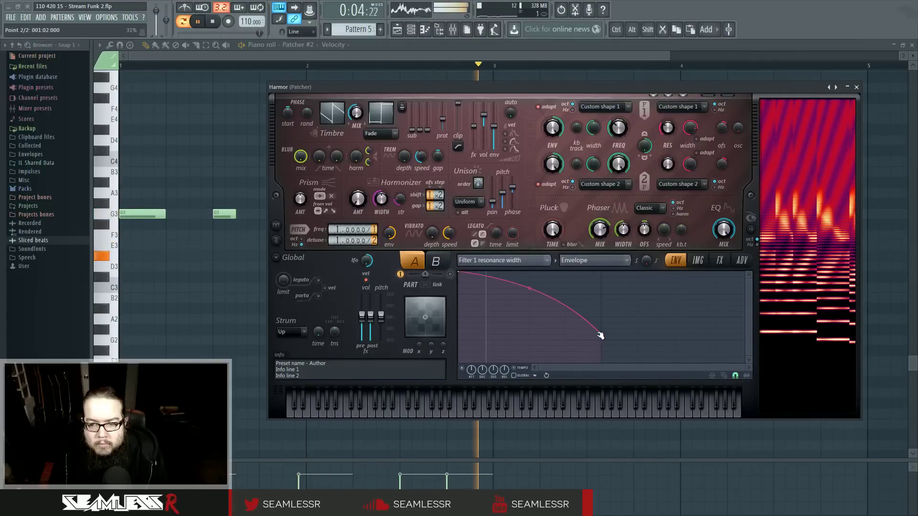
{"action": "mouse_move", "coordinate": [529, 288]}
{"action": "left_mouse_down"}
{"action": "mouse_move", "coordinate": [529, 311]}
{"action": "mouse_move", "coordinate": [529, 300]}
{"action": "left_mouse_up"}
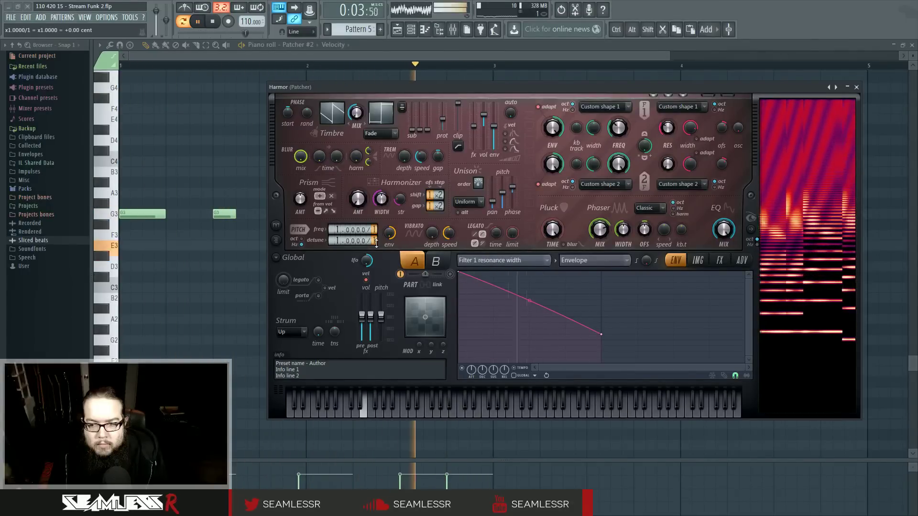
Set Harmor's pitch frequency divider to 2 and its detune multiplier to 2.
{"action": "left_click_drag", "start_coordinate": [375, 234], "coordinate": [374, 231]}
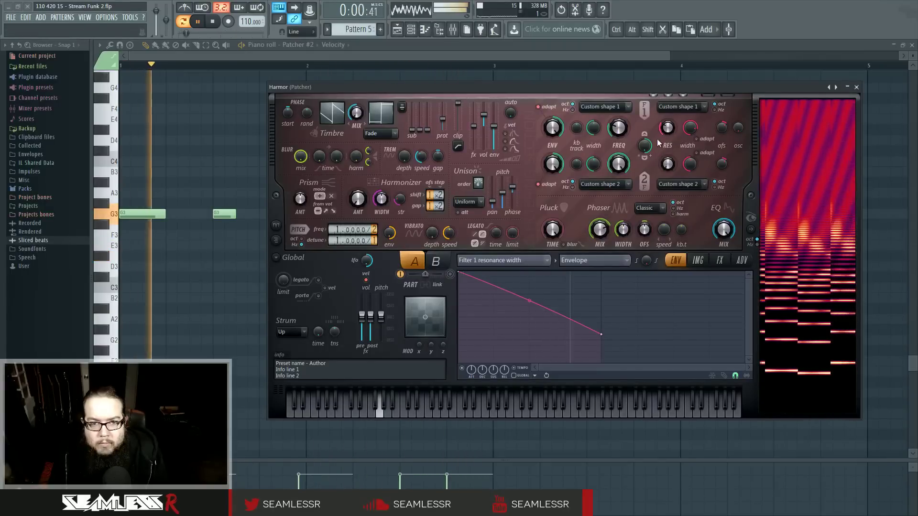
{"action": "left_click_drag", "start_coordinate": [335, 239], "coordinate": [335, 234]}
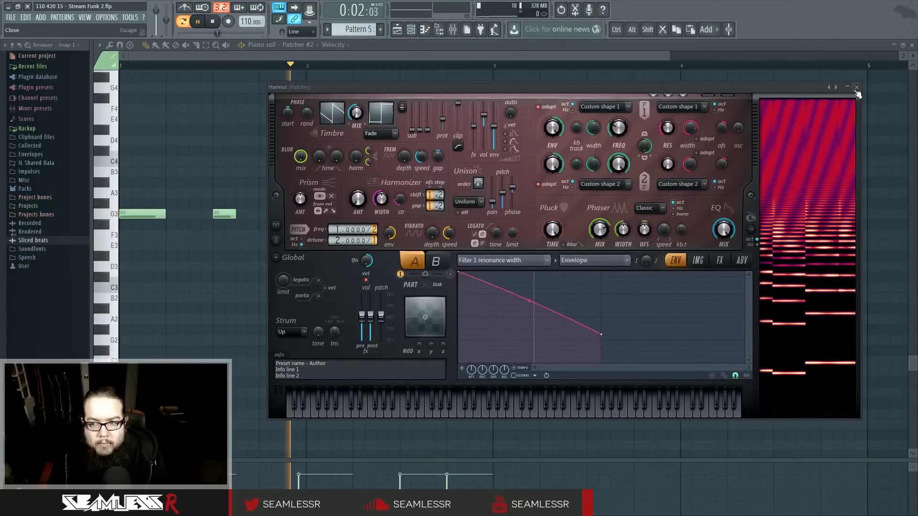
Return to the Patcher #2 map through the channel rack and restart Pattern 5 from the beginning.
{"action": "left_click", "coordinate": [412, 29]}
{"action": "left_click", "coordinate": [447, 207]}
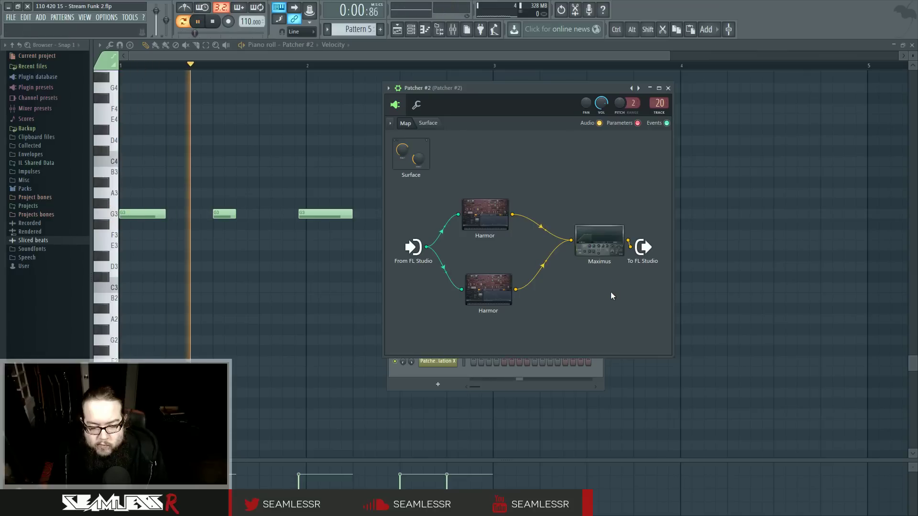
{"action": "key", "text": "space"}
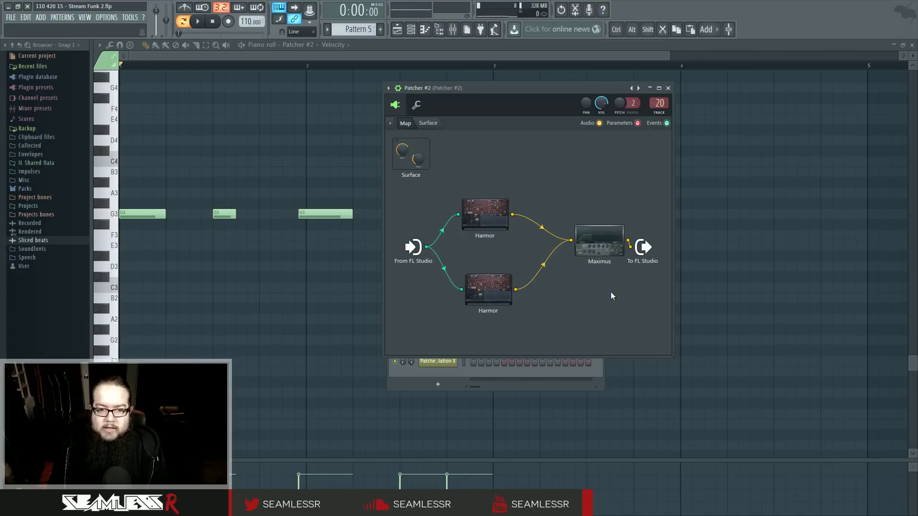
{"action": "key", "text": "space"}
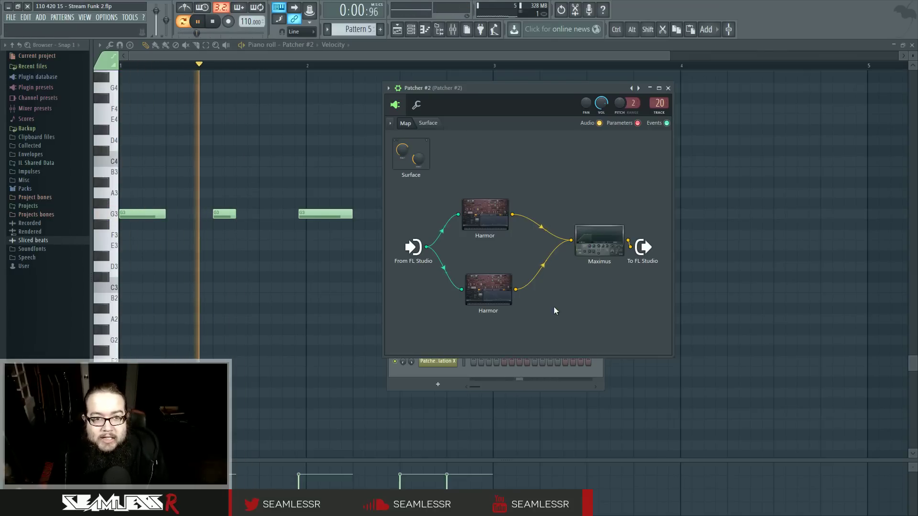
Show the playlist and play the looped arrangement in song mode to hear the patch in context.
{"action": "left_click", "coordinate": [398, 30]}
{"action": "key", "text": "space"}
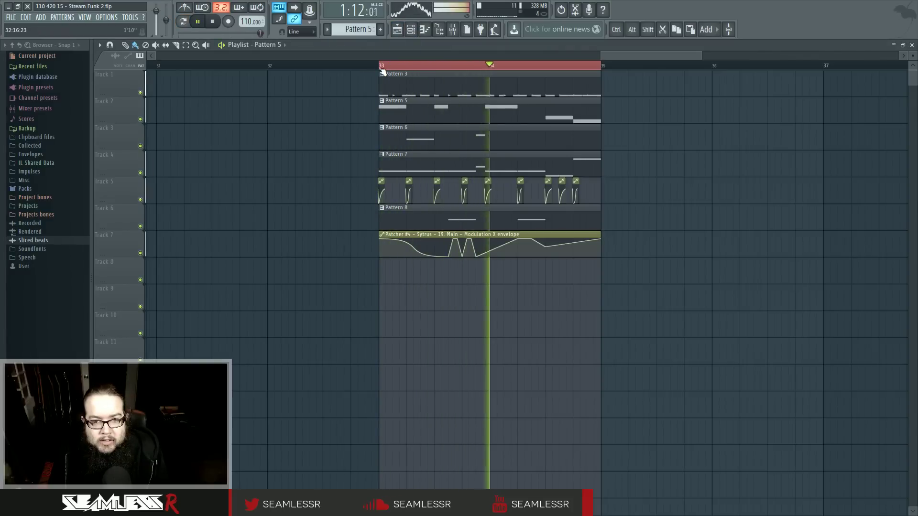
{"action": "key", "text": "space"}
Reopen the upper Harmor inside Patcher #2 and play the song with its window moved aside.
{"action": "left_click", "coordinate": [439, 30]}
{"action": "left_click", "coordinate": [414, 32]}
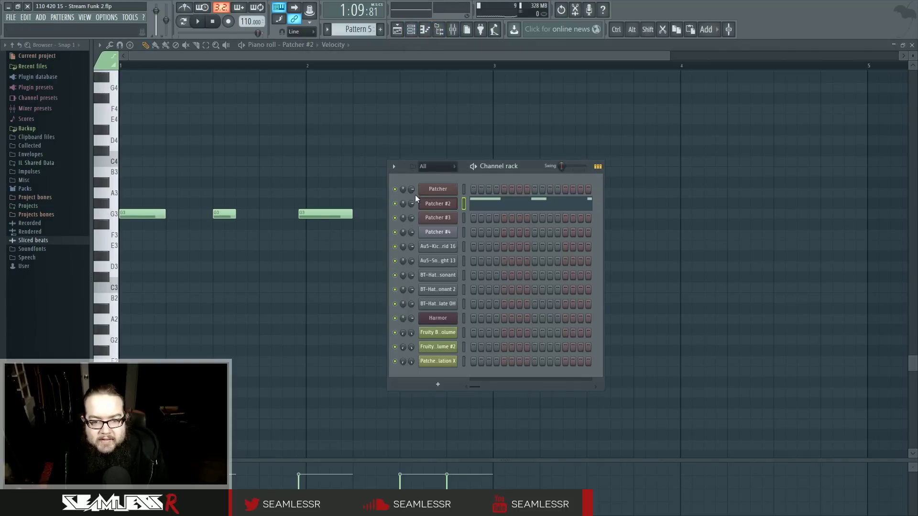
{"action": "left_click", "coordinate": [433, 203]}
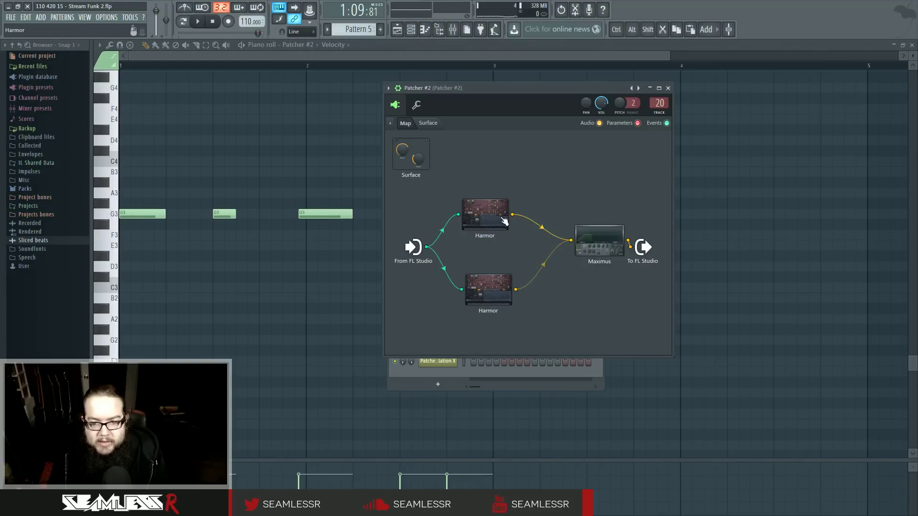
{"action": "double_click", "coordinate": [504, 221]}
{"action": "key", "text": "space"}
{"action": "left_click_drag", "start_coordinate": [531, 88], "coordinate": [484, 88]}
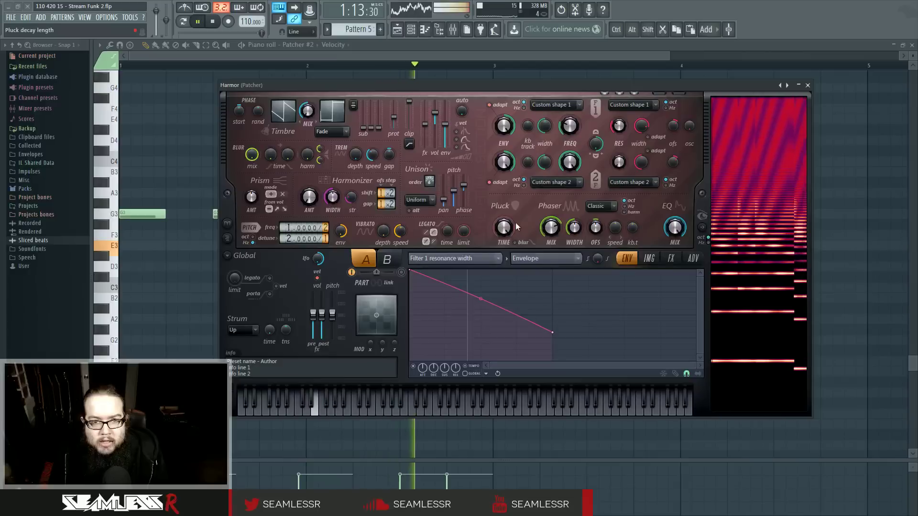
Return Harmor's pitch frequency divider to 1 and readjust filter 1's frequency while auditioning Pattern 5 in pattern mode.
{"action": "key", "text": "space"}
{"action": "key", "text": "space"}
{"action": "key", "text": "space"}
{"action": "key", "text": "space"}
{"action": "key", "text": "space"}
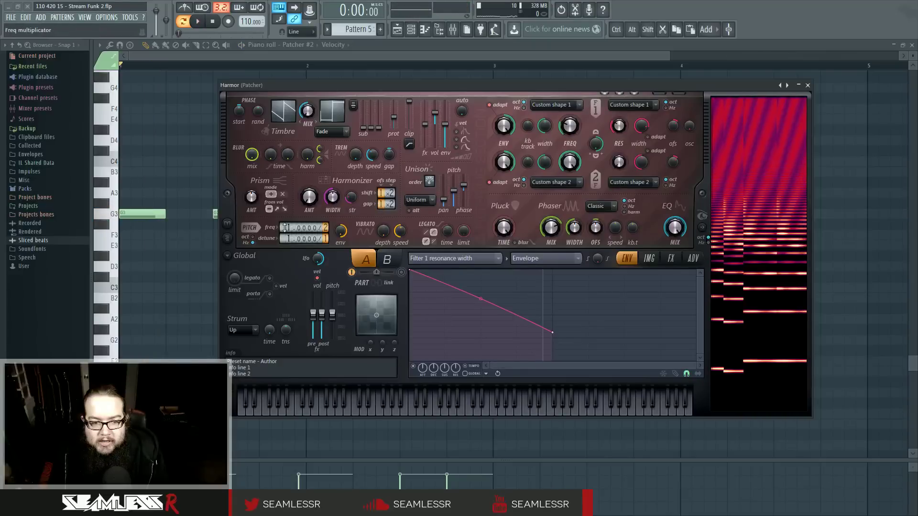
{"action": "key", "text": "space"}
{"action": "scroll", "coordinate": [326, 228], "scroll_direction": "down", "scroll_amount": 1}
{"action": "key", "text": "space"}
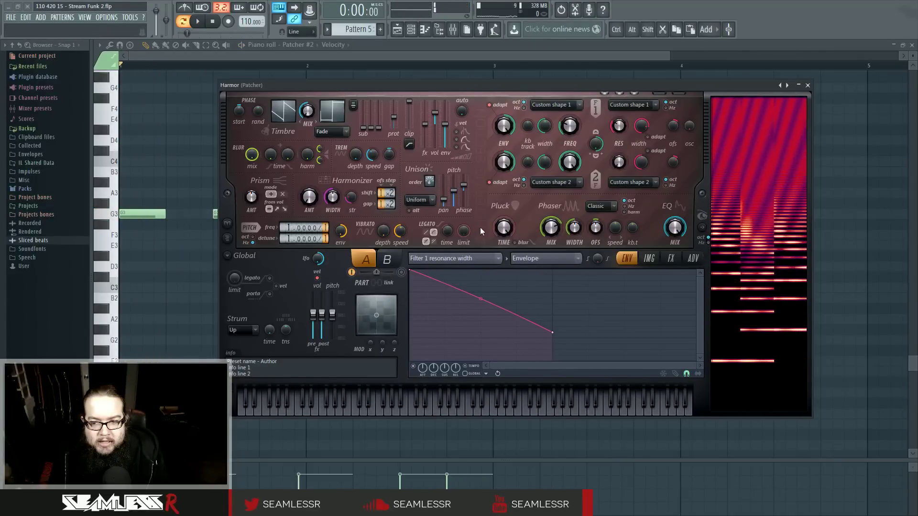
{"action": "left_click_drag", "start_coordinate": [568, 124], "coordinate": [567, 130]}
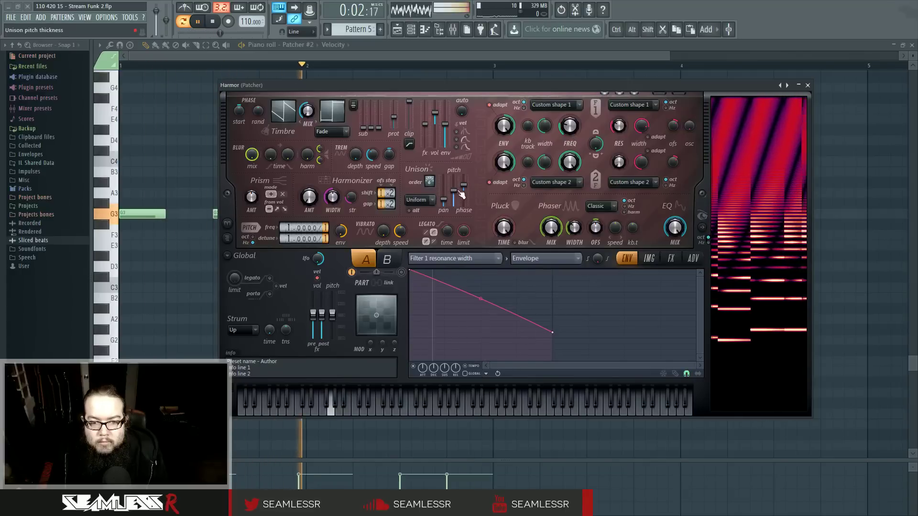
Raise the unison pitch thickness to 77% and shape a short falling envelope for it.
{"action": "left_click_drag", "start_coordinate": [457, 200], "coordinate": [460, 189]}
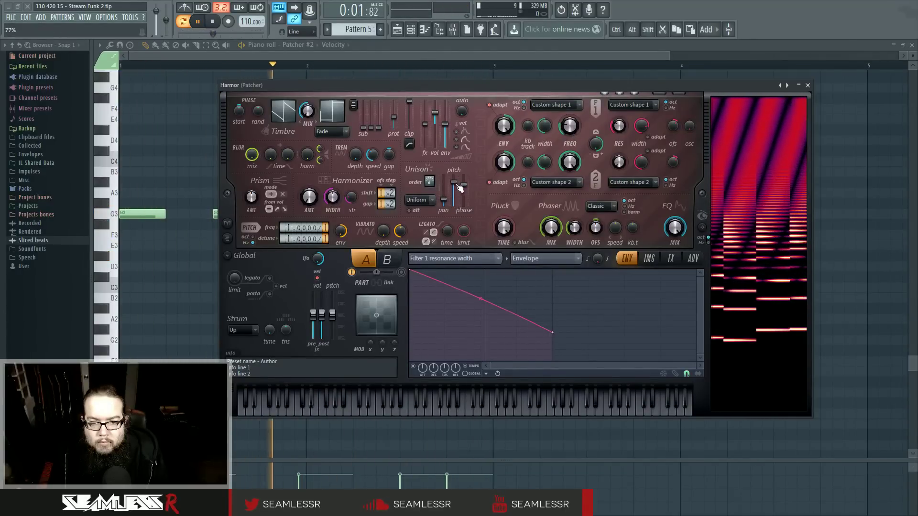
{"action": "right_click", "coordinate": [458, 187]}
{"action": "left_click", "coordinate": [473, 203]}
{"action": "right_click", "coordinate": [466, 327]}
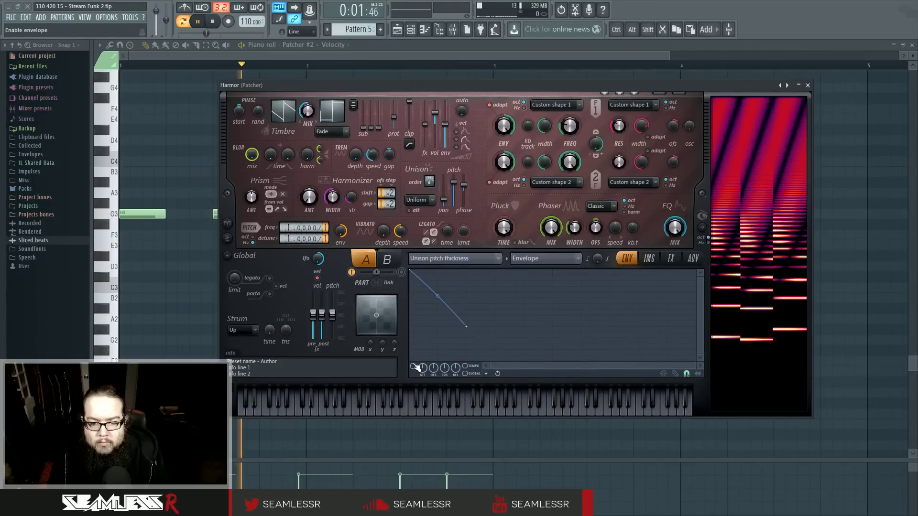
{"action": "left_click_drag", "start_coordinate": [463, 323], "coordinate": [465, 311]}
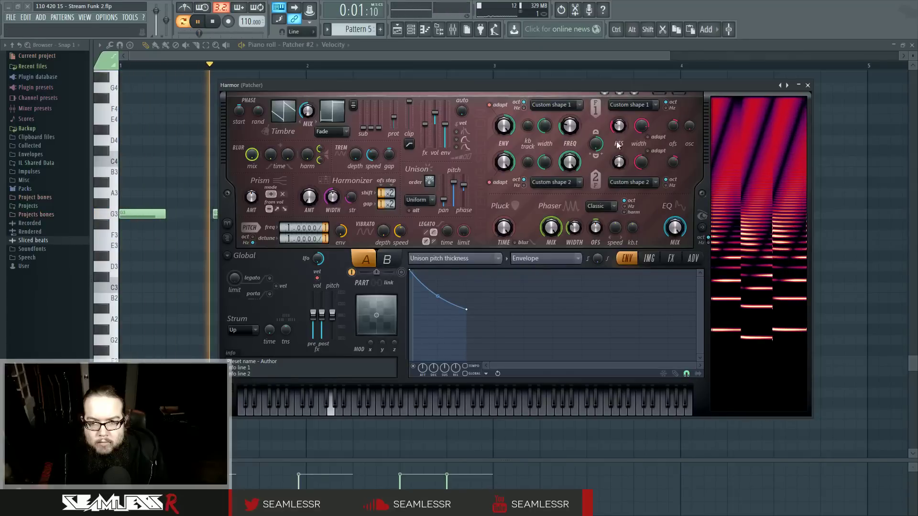
Keep Custom shape 1 as filter 1's resonance shape and open the Resonance shape 1 curve for editing.
{"action": "left_click", "coordinate": [635, 107]}
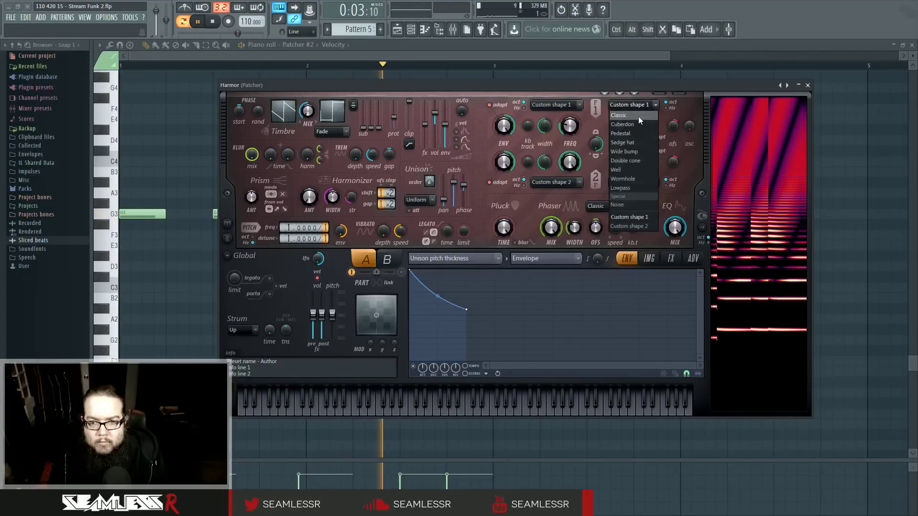
{"action": "left_click", "coordinate": [631, 107]}
{"action": "left_click", "coordinate": [629, 107]}
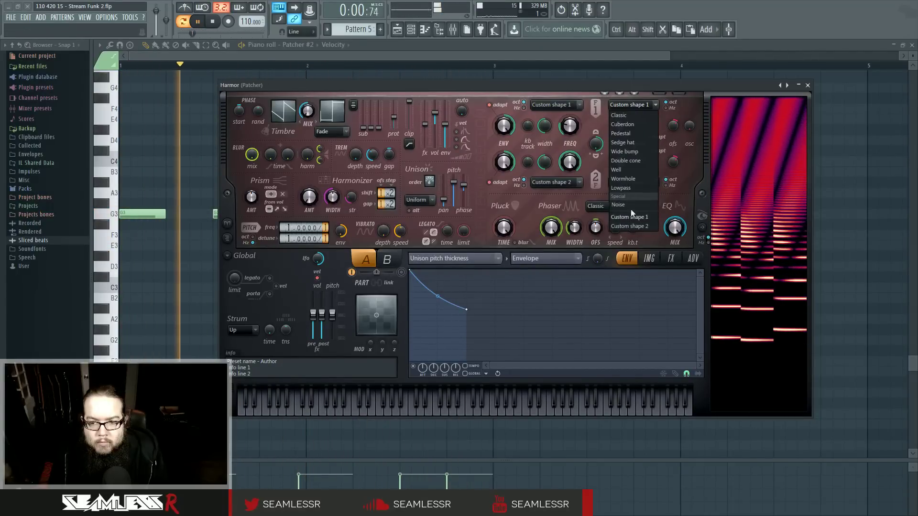
{"action": "left_click", "coordinate": [635, 216]}
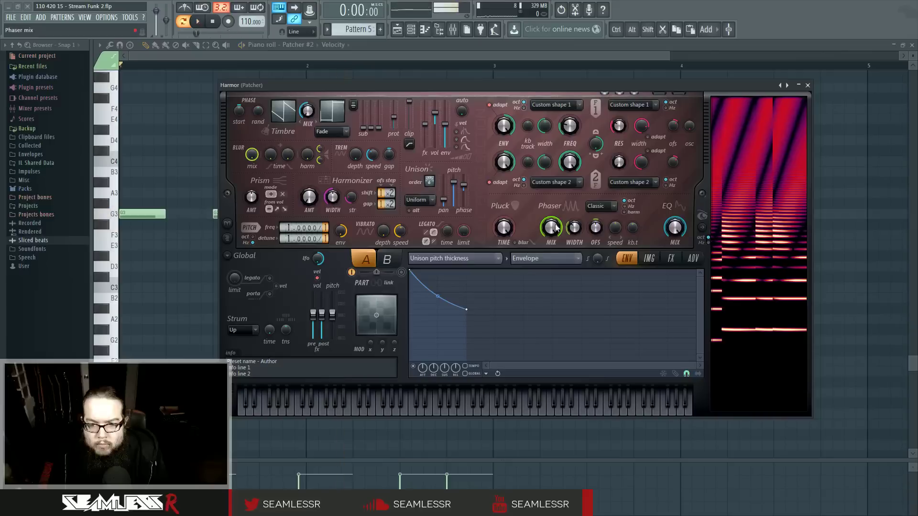
{"action": "left_click", "coordinate": [454, 258]}
{"action": "left_click", "coordinate": [611, 317]}
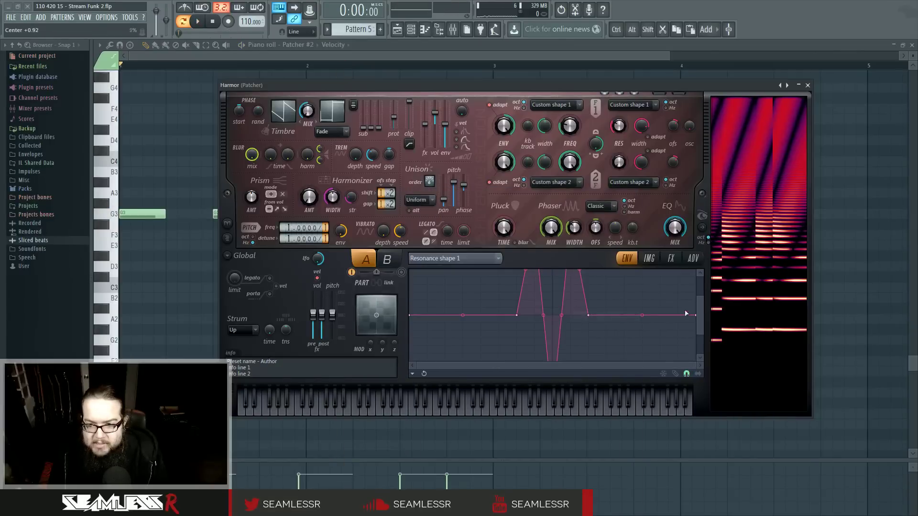
Curve the slopes of the two peaks around Resonance shape 1's center notch, deleting the stray sixth point, while replaying Pattern 5.
{"action": "key", "text": "space"}
{"action": "key", "text": "space"}
{"action": "key", "text": "space"}
{"action": "left_click_drag", "start_coordinate": [561, 316], "coordinate": [543, 348]}
{"action": "key", "text": "space"}
{"action": "key", "text": "space"}
{"action": "key", "text": "space"}
{"action": "left_click_drag", "start_coordinate": [579, 292], "coordinate": [579, 303]}
{"action": "key", "text": "space"}
{"action": "key", "text": "space"}
{"action": "left_click_drag", "start_coordinate": [525, 292], "coordinate": [525, 309]}
{"action": "key", "text": "space"}
{"action": "key", "text": "space"}
{"action": "left_click_drag", "start_coordinate": [543, 348], "coordinate": [561, 277]}
{"action": "key", "text": "space"}
{"action": "key", "text": "space"}
{"action": "key", "text": "space"}
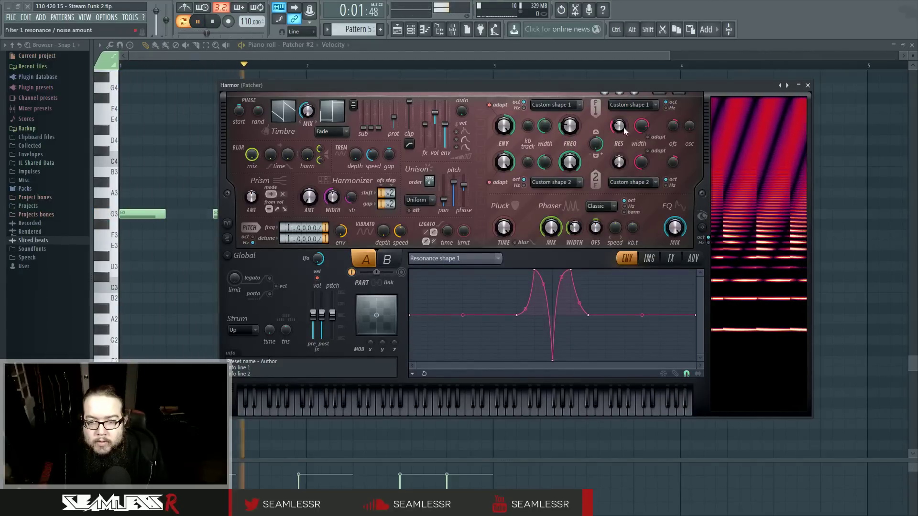
{"action": "right_click", "coordinate": [572, 302]}
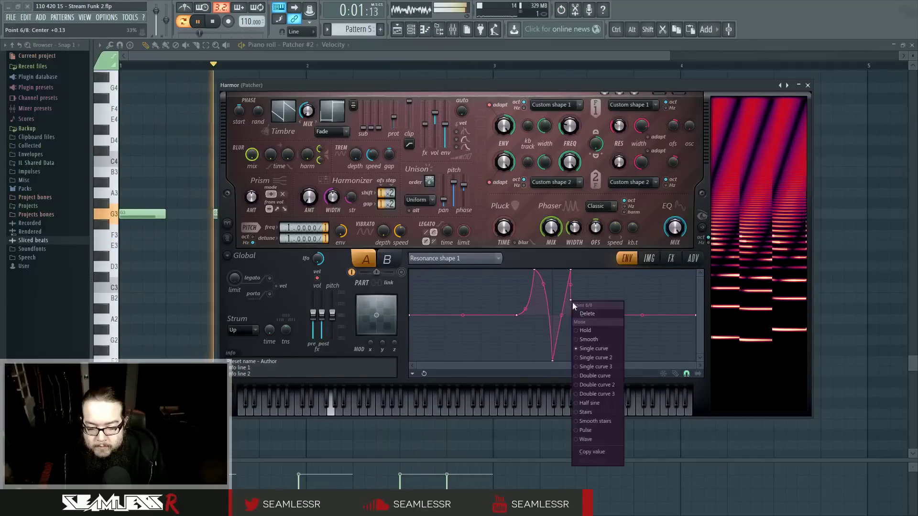
{"action": "left_click", "coordinate": [591, 315]}
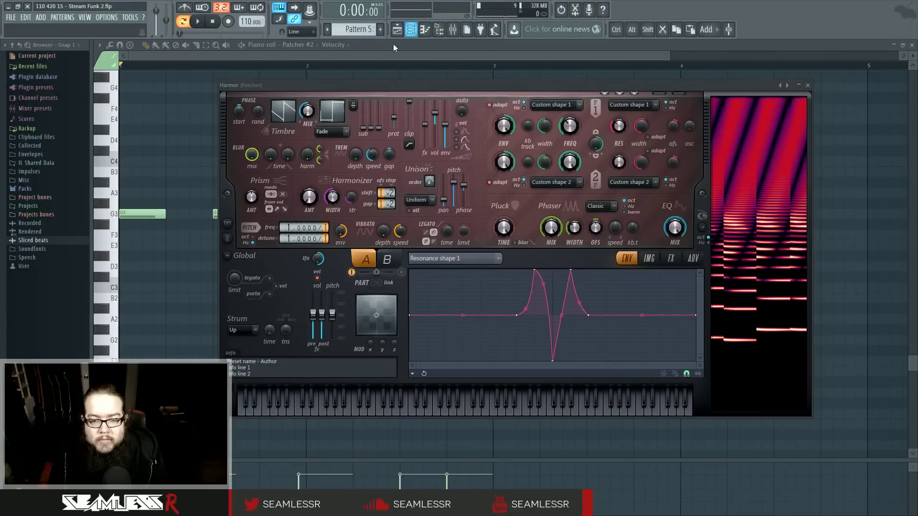
Close the upper Harmor, inspect the lower Harmor's settings during playback, and return to the Patcher #2 map.
{"action": "mouse_move", "coordinate": [499, 82]}
{"action": "left_mouse_down"}
{"action": "mouse_move", "coordinate": [513, 370]}
{"action": "mouse_move", "coordinate": [473, 111]}
{"action": "mouse_move", "coordinate": [493, 78]}
{"action": "left_mouse_up"}
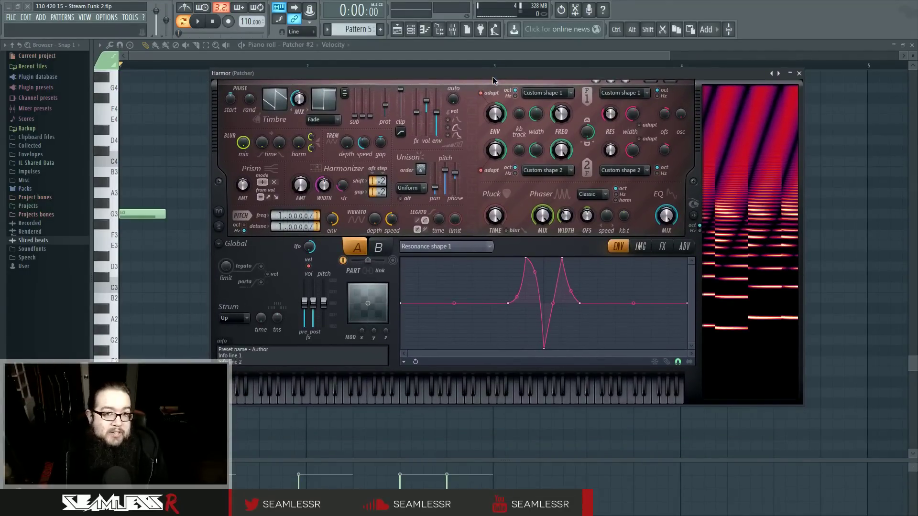
{"action": "left_click", "coordinate": [801, 73]}
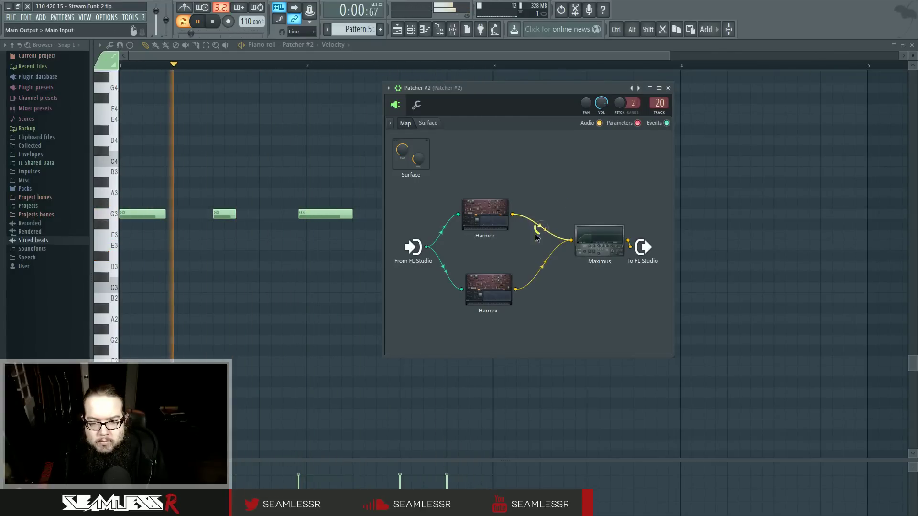
{"action": "double_click", "coordinate": [490, 294]}
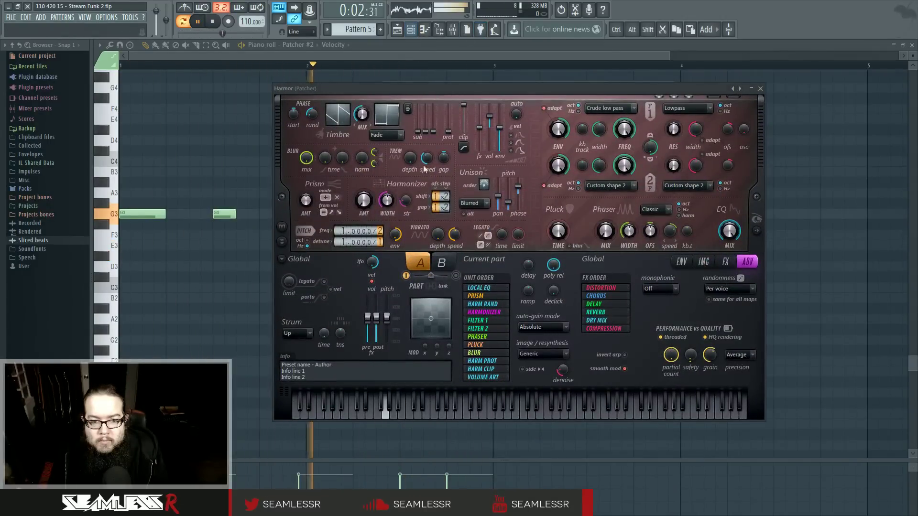
{"action": "left_click", "coordinate": [759, 90]}
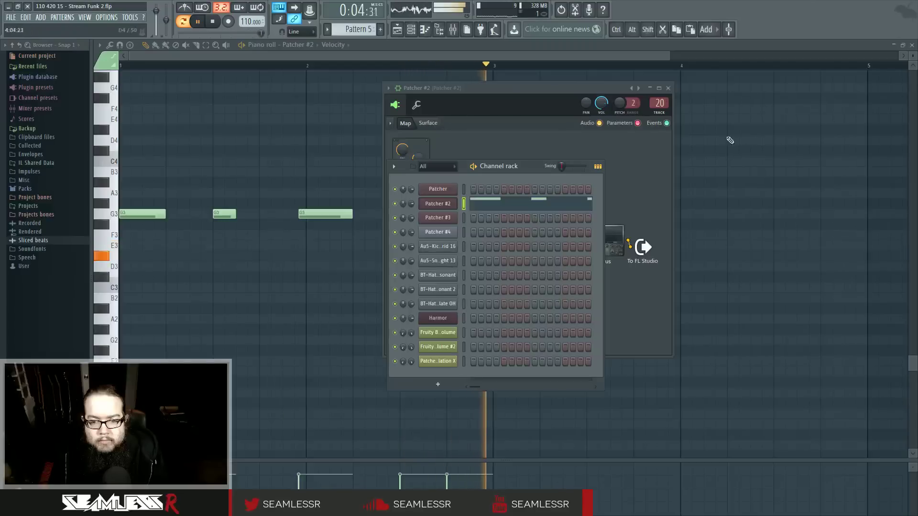
{"action": "left_click", "coordinate": [533, 98]}
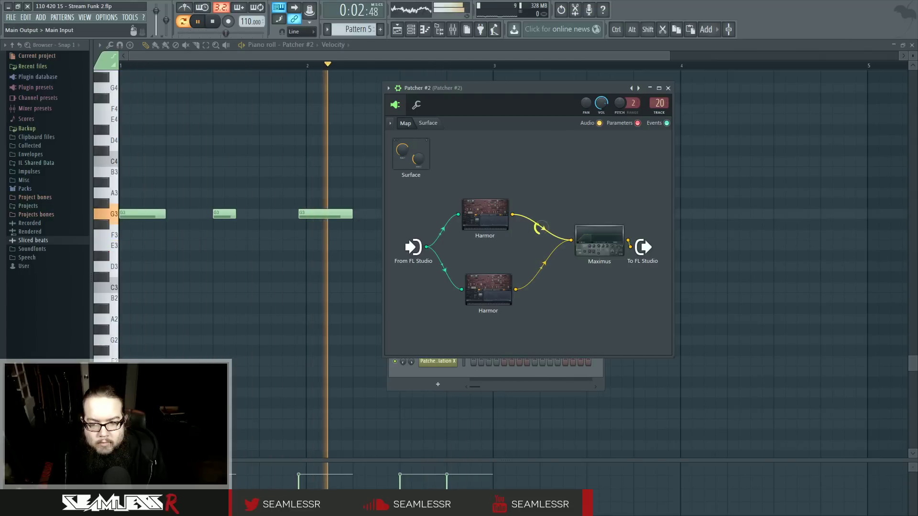
Reopen the upper Harmor and bend its filter 1 resonance width envelope into a strongly bulging, late-falling curve.
{"action": "double_click", "coordinate": [485, 214]}
{"action": "right_click", "coordinate": [632, 117]}
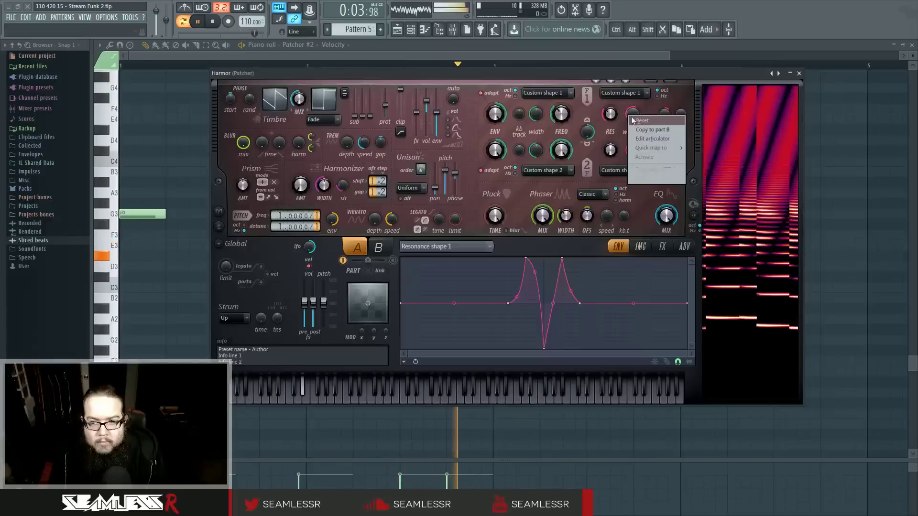
{"action": "left_click", "coordinate": [652, 138]}
{"action": "left_click_drag", "start_coordinate": [472, 289], "coordinate": [472, 264]}
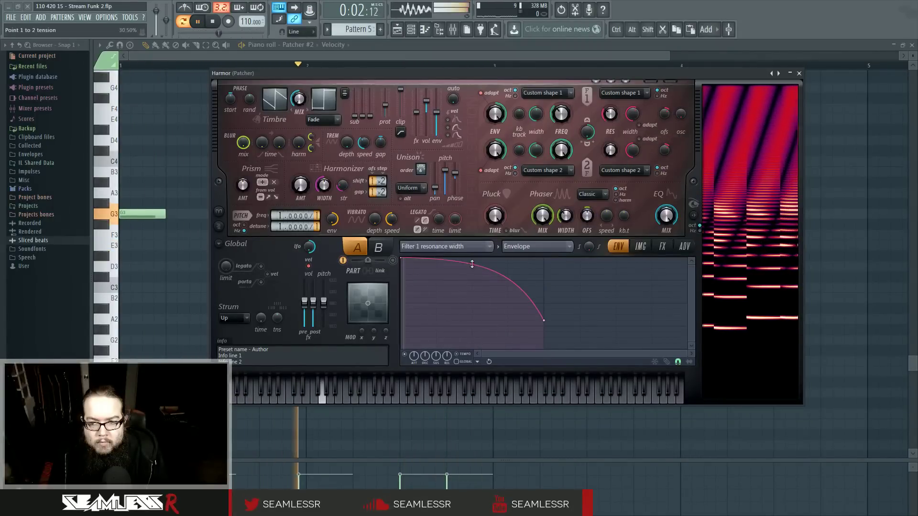
Shape the upper Harmor's unison pitch thickness envelope into a gently falling curve and nudge the unison pan while auditioning Pattern 5.
{"action": "right_click", "coordinate": [448, 178]}
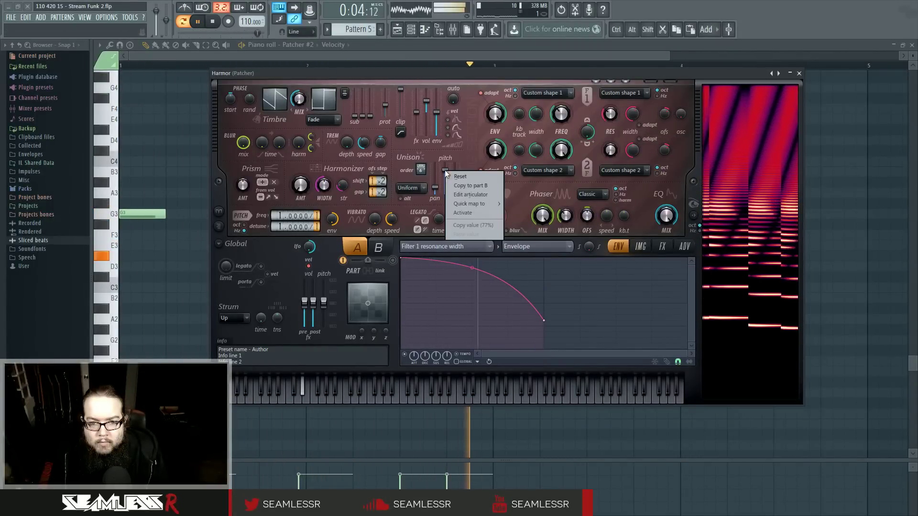
{"action": "left_click", "coordinate": [450, 196]}
{"action": "left_click_drag", "start_coordinate": [429, 270], "coordinate": [428, 258]}
{"action": "left_click_drag", "start_coordinate": [458, 297], "coordinate": [543, 298]}
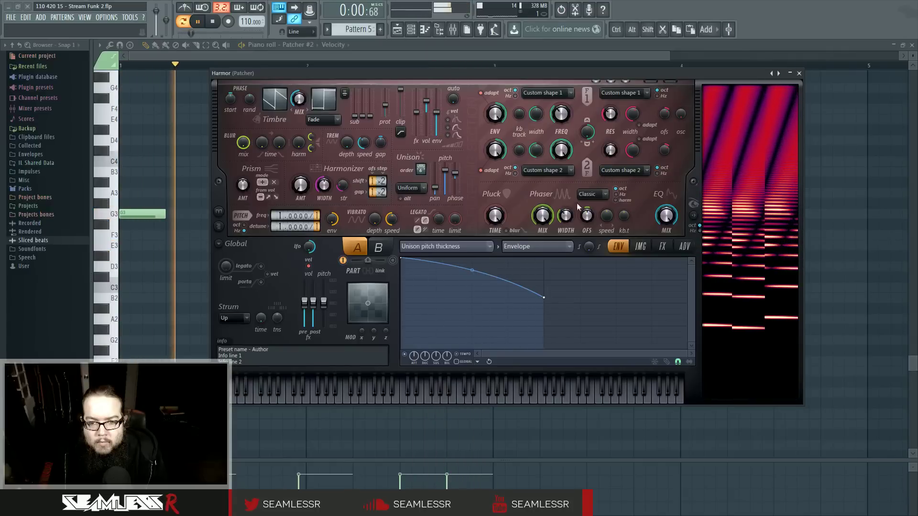
{"action": "scroll", "coordinate": [565, 218], "scroll_direction": "down", "scroll_amount": 4}
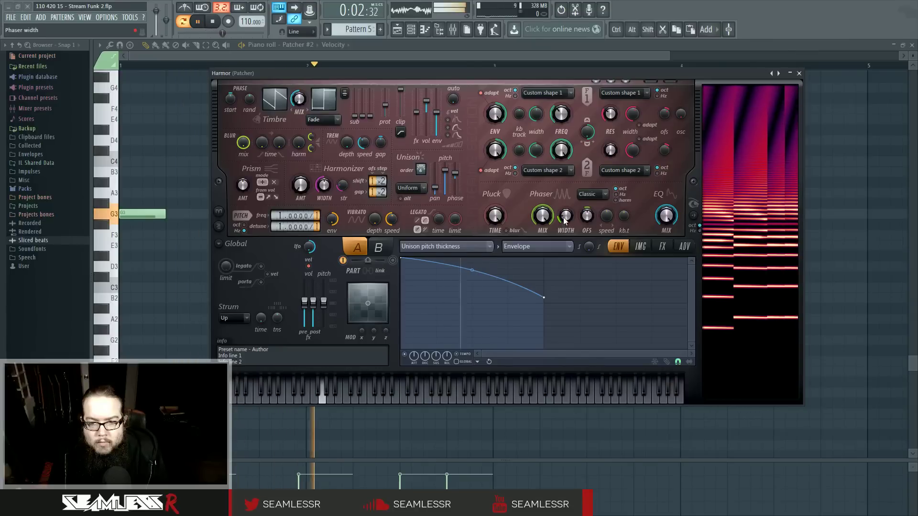
{"action": "left_click_drag", "start_coordinate": [436, 187], "coordinate": [438, 191]}
{"action": "key", "text": "space"}
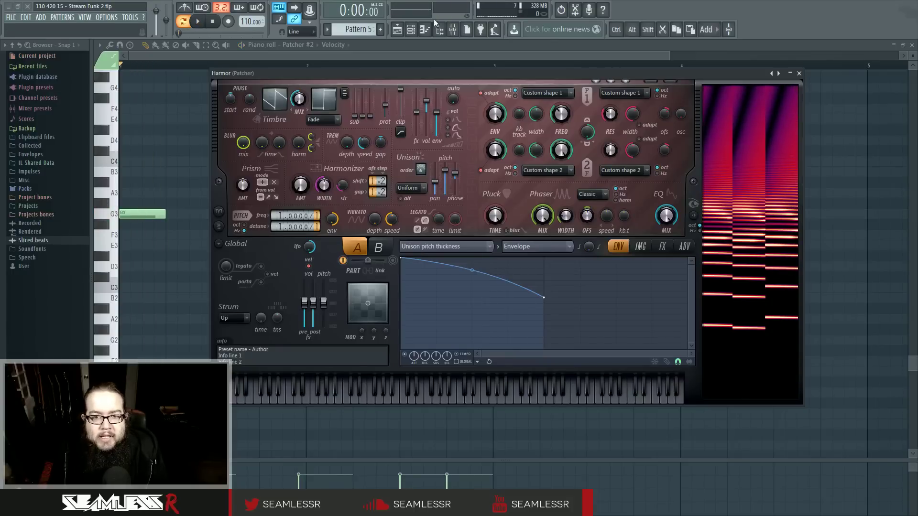
Close the Harmor window and audition the full arrangement from bar 33 in the playlist.
{"action": "left_click", "coordinate": [397, 29]}
{"action": "key", "text": "space"}
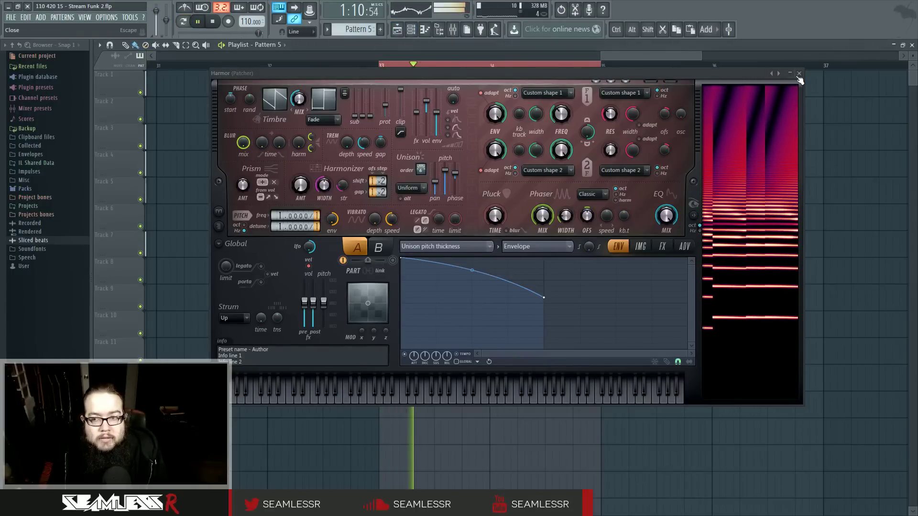
{"action": "left_click", "coordinate": [798, 74]}
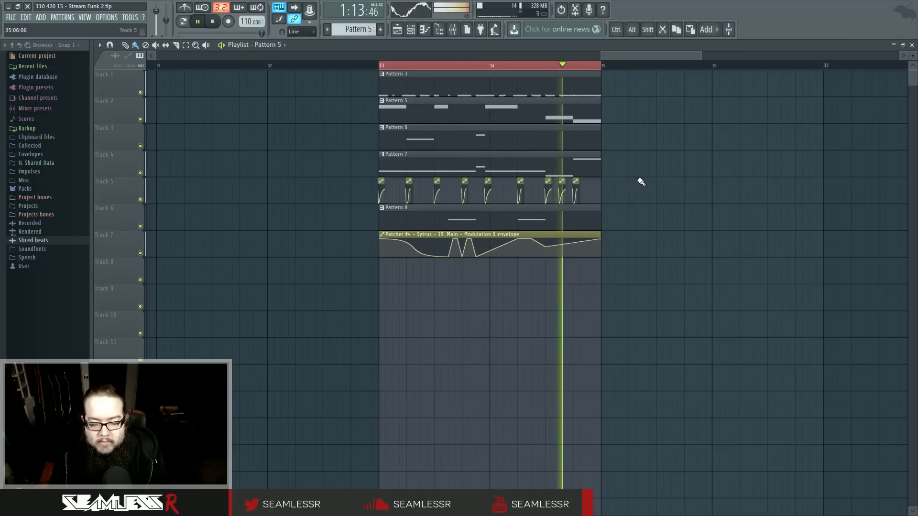
{"action": "key", "text": "space"}
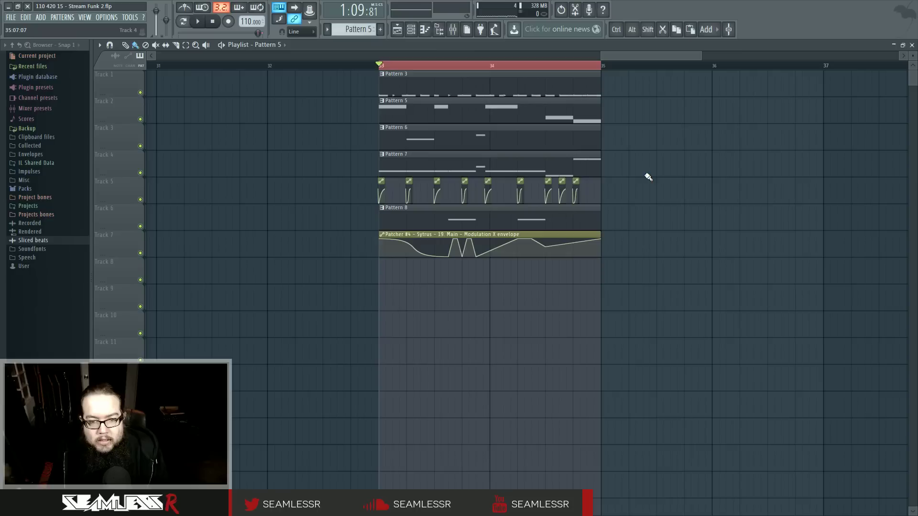
{"action": "key", "text": "space"}
{"action": "key", "text": "space"}
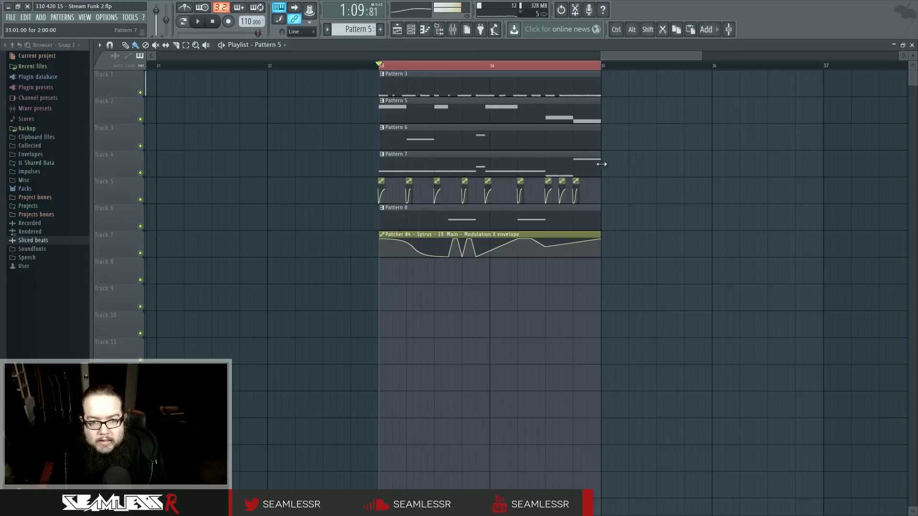
Open Pattern 6 in the piano roll and bring up the Patcher #3 channel's plugin map.
{"action": "double_click", "coordinate": [453, 137]}
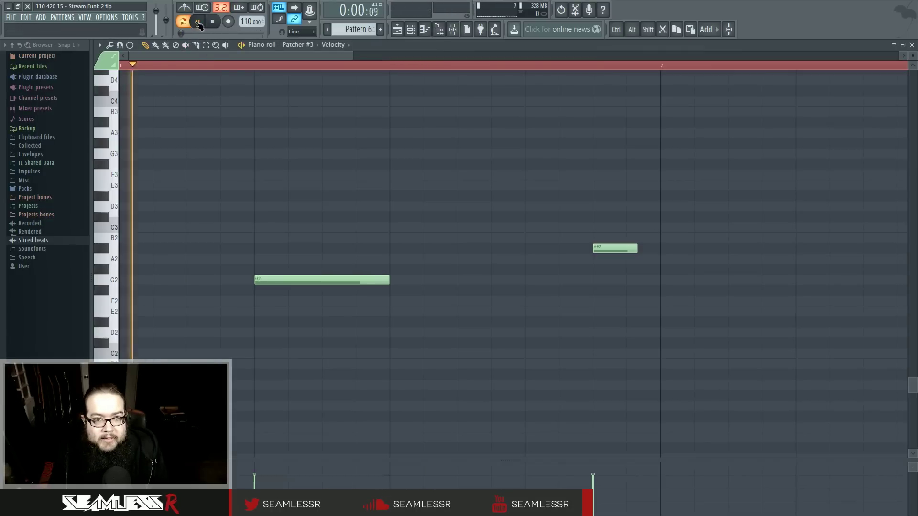
{"action": "left_click", "coordinate": [413, 31]}
{"action": "key", "text": "space"}
{"action": "left_click", "coordinate": [448, 218]}
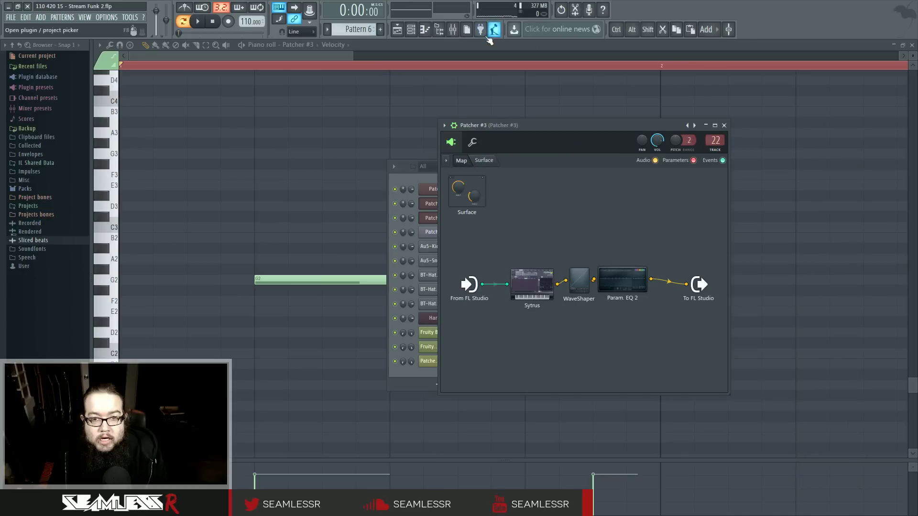
Inspect the Fruity Limiter on the side mixer track, close it, and play Pattern 6 with the Patcher #3 map showing.
{"action": "left_click", "coordinate": [456, 35]}
{"action": "left_click", "coordinate": [447, 345]}
{"action": "left_click", "coordinate": [442, 334]}
{"action": "left_click", "coordinate": [283, 128]}
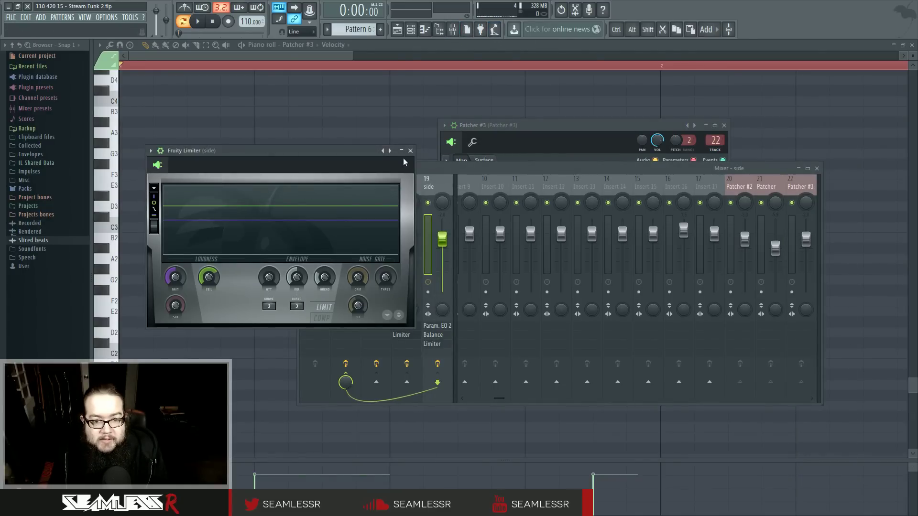
{"action": "left_click", "coordinate": [410, 150]}
{"action": "left_click", "coordinate": [578, 132]}
{"action": "key", "text": "space"}
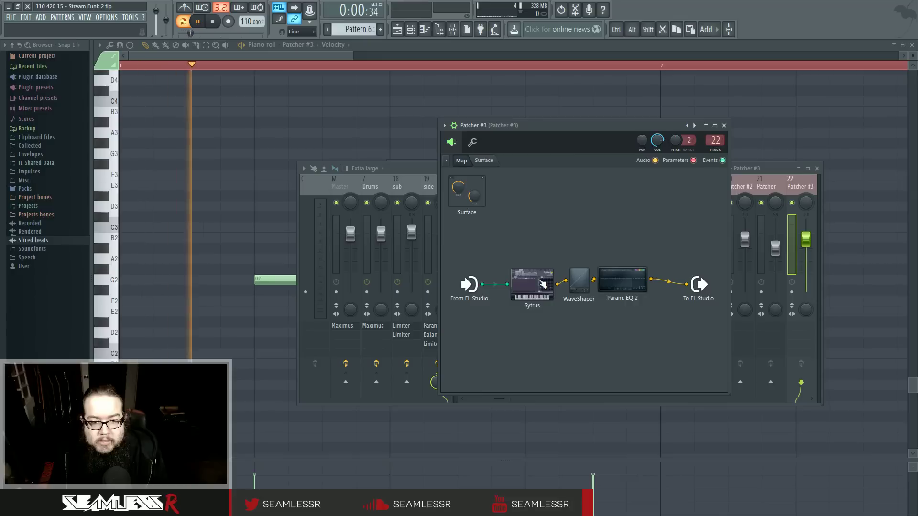
{"action": "key", "text": "space"}
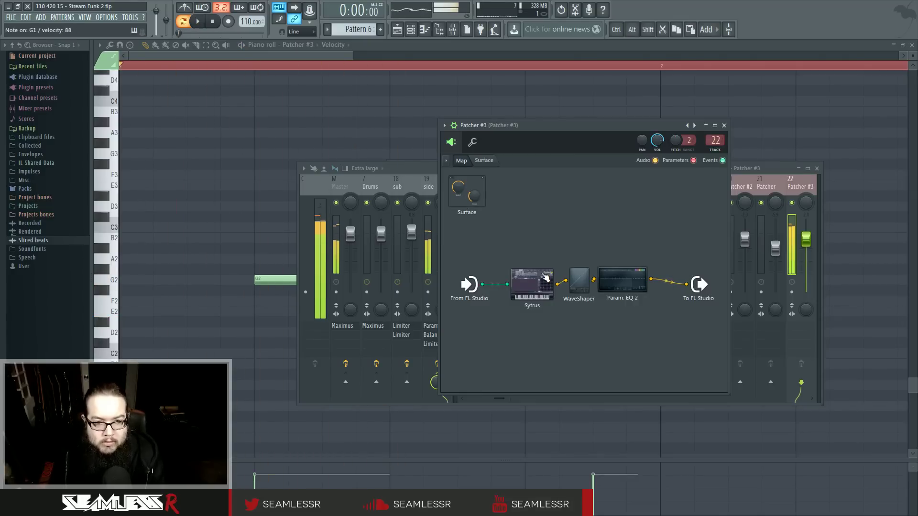
In Pattern 6, lower the first half of the G2 note to G1 and the A#2 note to A#1 during playback.
{"action": "left_click", "coordinate": [208, 211]}
{"action": "scroll", "coordinate": [358, 266], "scroll_direction": "down", "scroll_amount": 3}
{"action": "left_click_drag", "start_coordinate": [364, 186], "coordinate": [363, 310]}
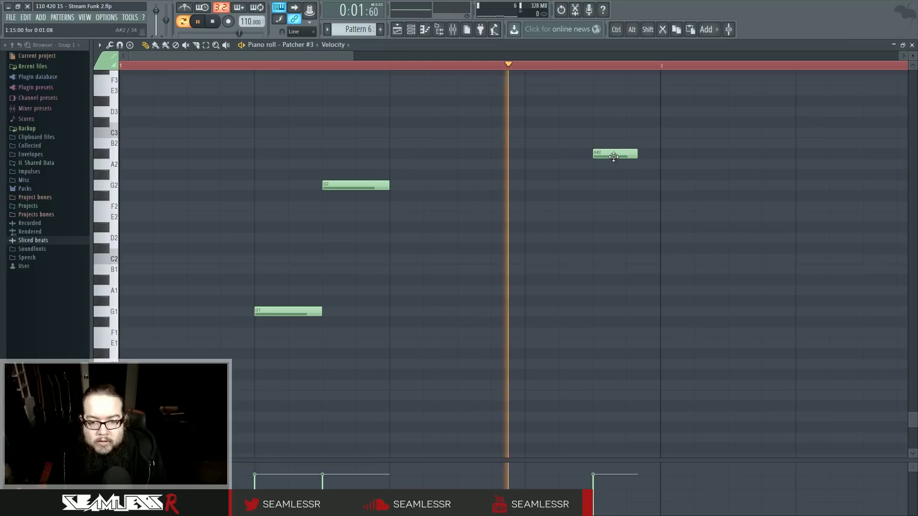
{"action": "left_click_drag", "start_coordinate": [617, 154], "coordinate": [617, 280]}
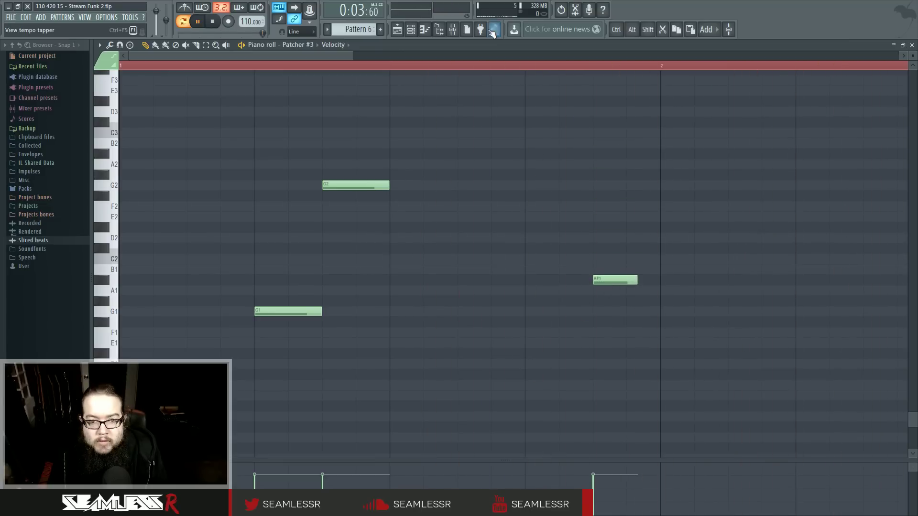
{"action": "left_click", "coordinate": [454, 31]}
{"action": "left_click", "coordinate": [454, 31]}
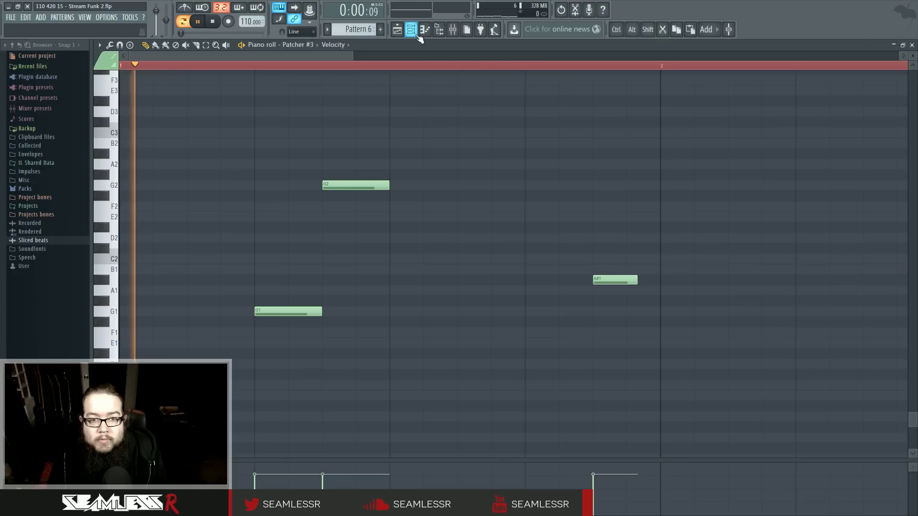
{"action": "key", "text": "space"}
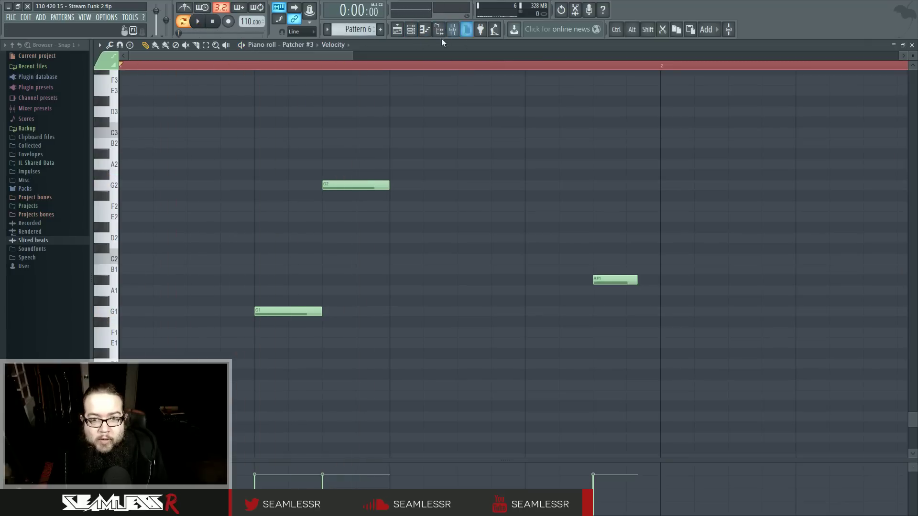
Delete Pattern 6's remaining G2 note, extend the G1 note across its span, and return to the playlist while the song plays.
{"action": "left_click", "coordinate": [198, 21]}
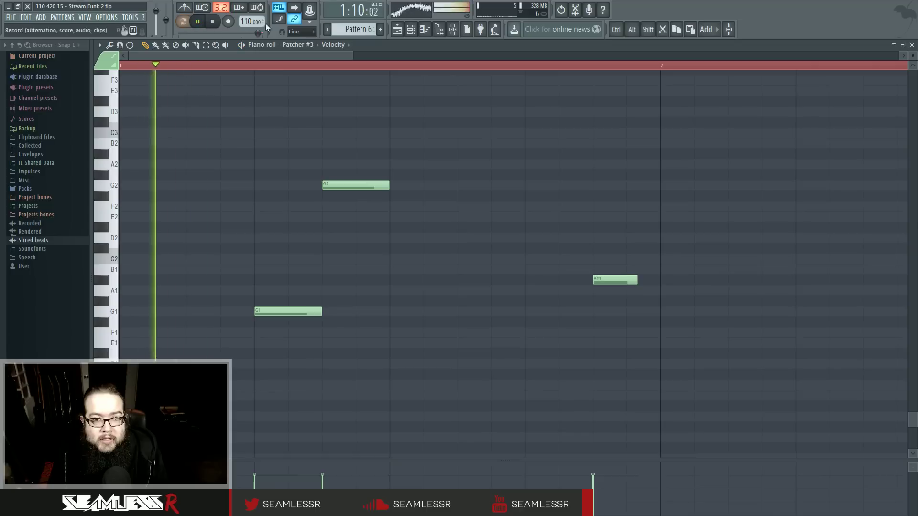
{"action": "right_click", "coordinate": [356, 185]}
{"action": "left_click_drag", "start_coordinate": [320, 311], "coordinate": [390, 311]}
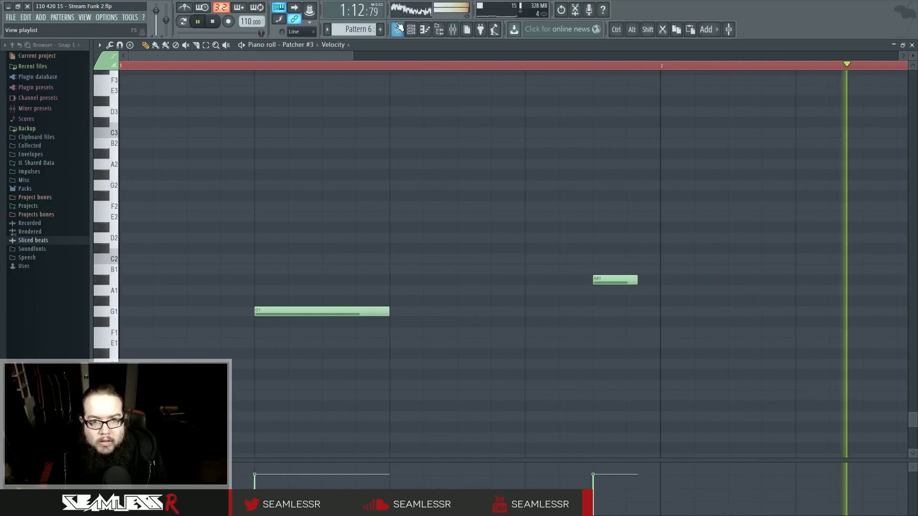
{"action": "key", "text": "F5"}
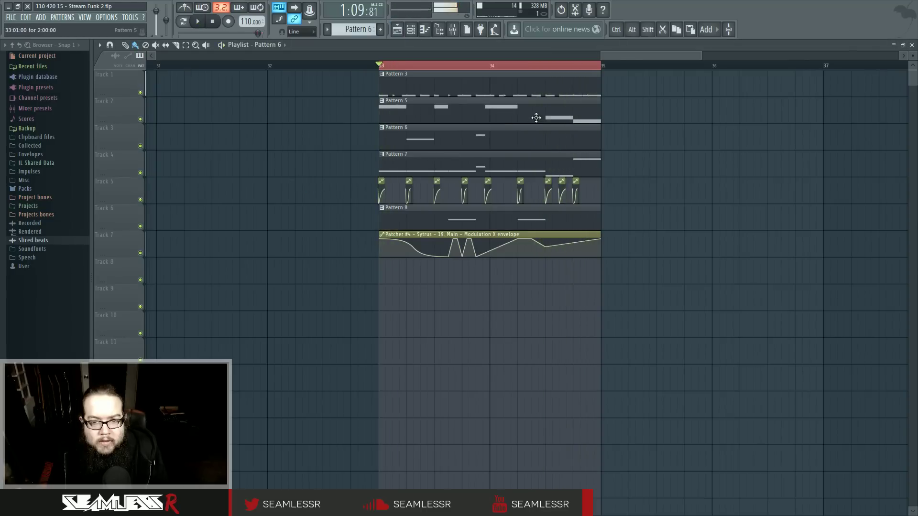
{"action": "key", "text": "space"}
Delete the note before the final D#3 in Pattern 5 and return to the playlist.
{"action": "double_click", "coordinate": [537, 117]}
{"action": "right_click", "coordinate": [394, 282]}
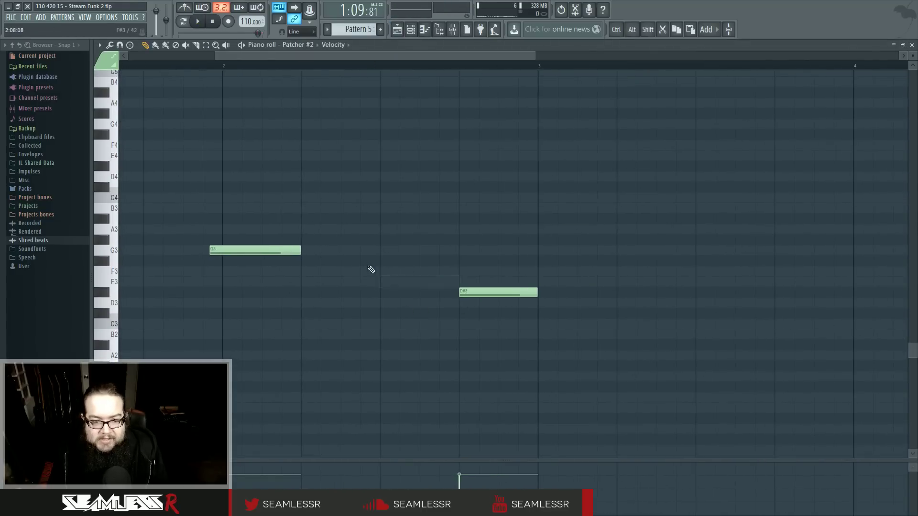
{"action": "left_click", "coordinate": [403, 32]}
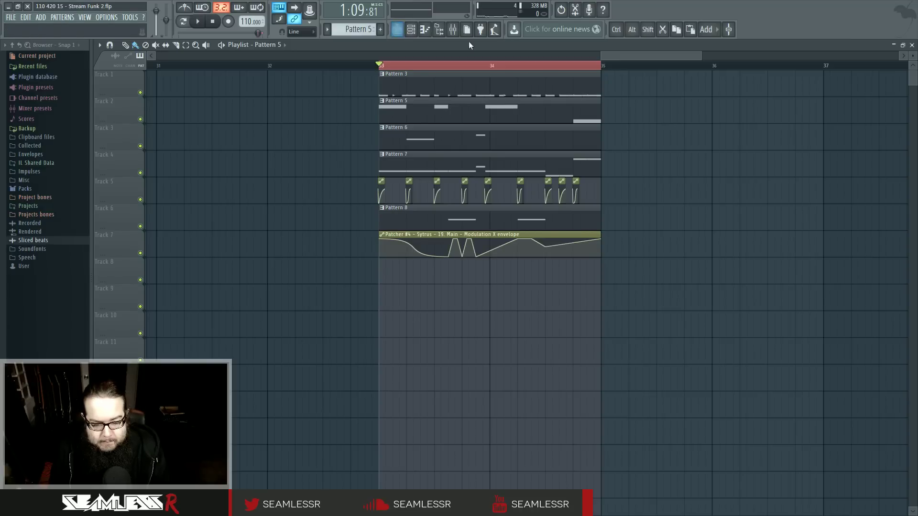
{"action": "left_click_drag", "start_coordinate": [312, 157], "coordinate": [314, 158]}
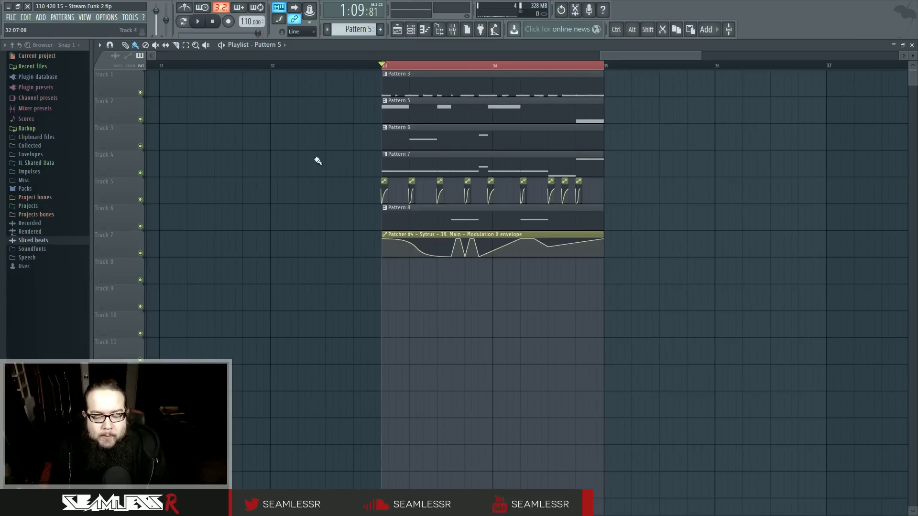
Add a new Patcher channel to the channel rack.
{"action": "left_click", "coordinate": [424, 29]}
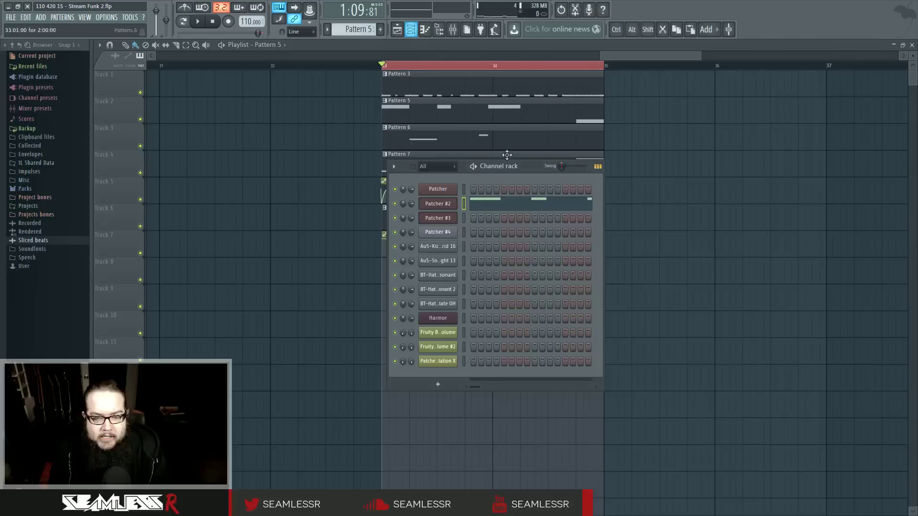
{"action": "left_click", "coordinate": [60, 19]}
{"action": "left_click", "coordinate": [59, 17]}
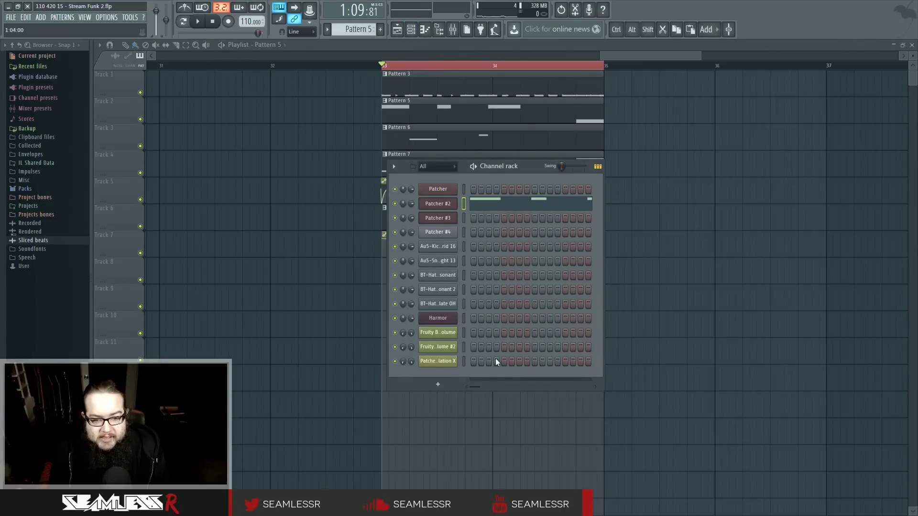
{"action": "left_click", "coordinate": [435, 380]}
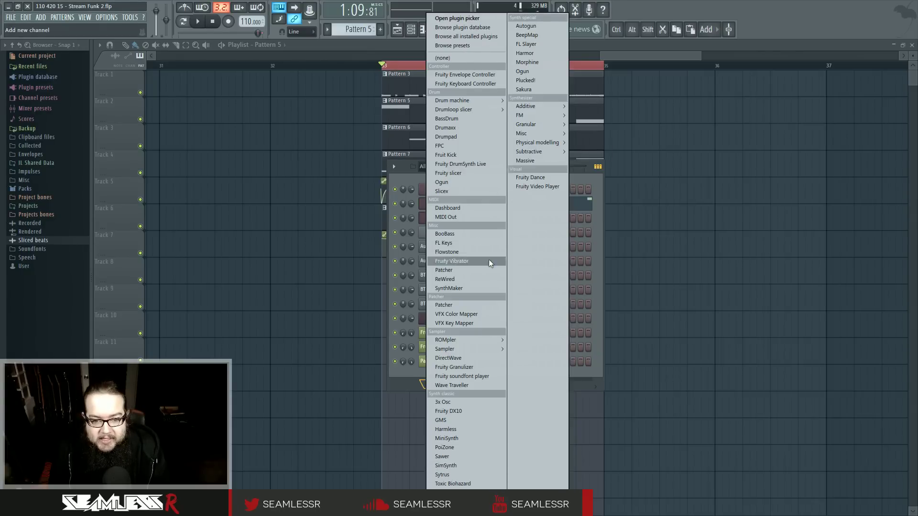
{"action": "left_click", "coordinate": [454, 305]}
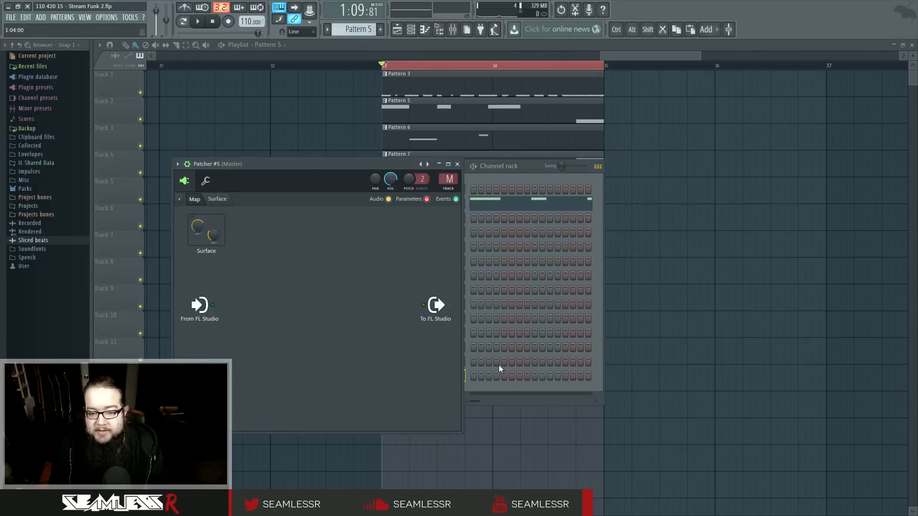
Move the Patcher #5 channel up the channel rack so it sits directly below Patcher #4.
{"action": "left_click", "coordinate": [506, 386]}
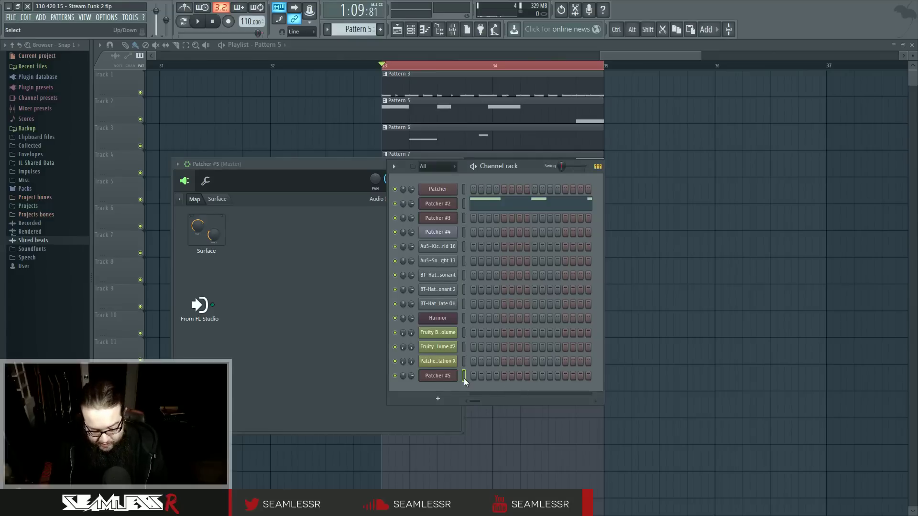
{"action": "key", "text": "alt+Up"}
{"action": "key", "text": "alt+Up"}
{"action": "key", "text": "alt+Up"}
{"action": "key", "text": "alt+Up"}
{"action": "key", "text": "alt+Up"}
{"action": "key", "text": "alt+Up"}
{"action": "key", "text": "alt+Up"}
{"action": "key", "text": "alt+Up"}
{"action": "key", "text": "alt+Up"}
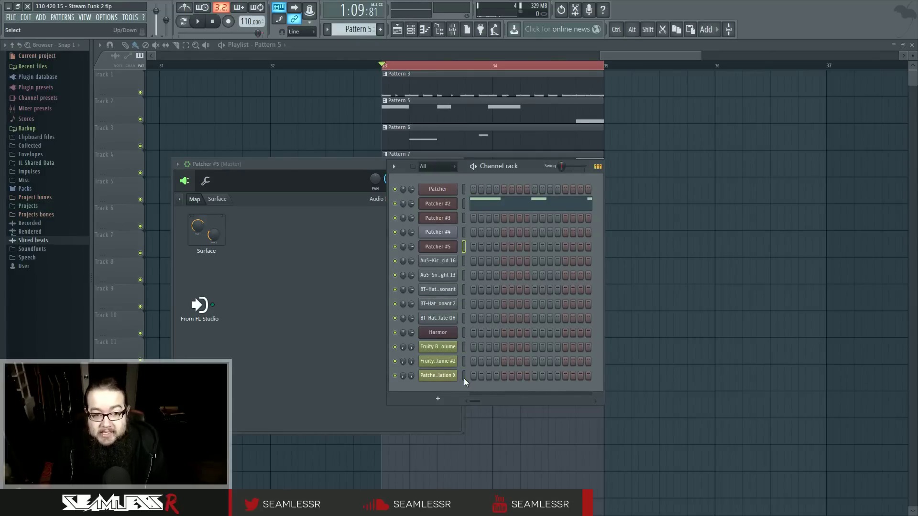
Reposition the Patcher #5 window over the channel rack and add a Fruity Envelope Controller to its map.
{"action": "left_click_drag", "start_coordinate": [322, 164], "coordinate": [578, 109]}
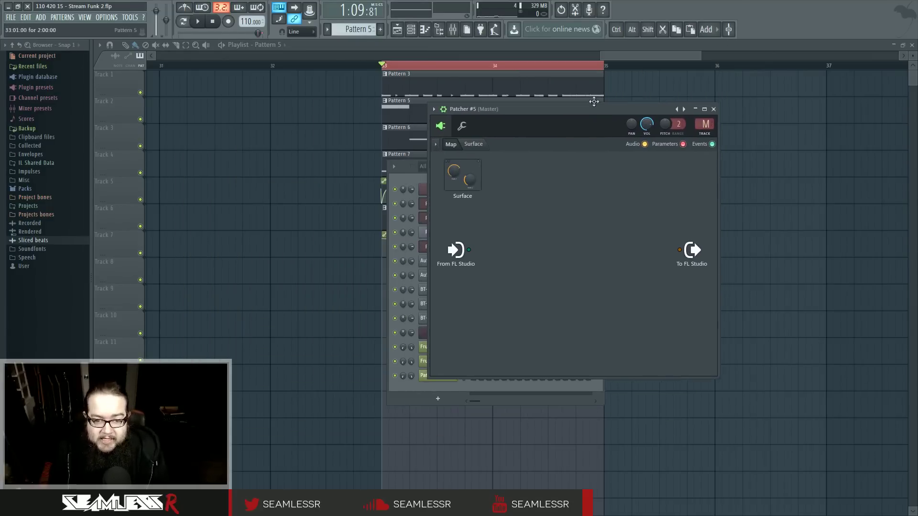
{"action": "right_click", "coordinate": [509, 286]}
{"action": "mouse_move", "coordinate": [525, 300]}
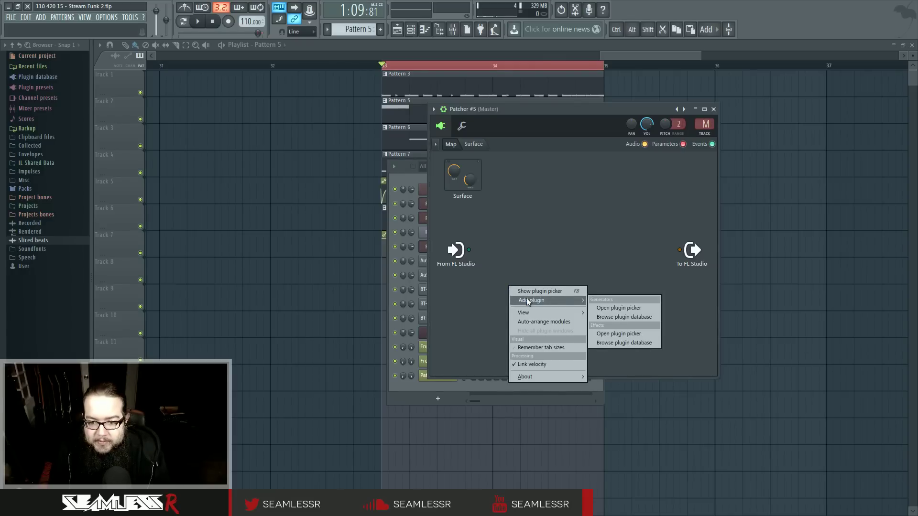
{"action": "left_click", "coordinate": [566, 234]}
{"action": "key", "text": "F8"}
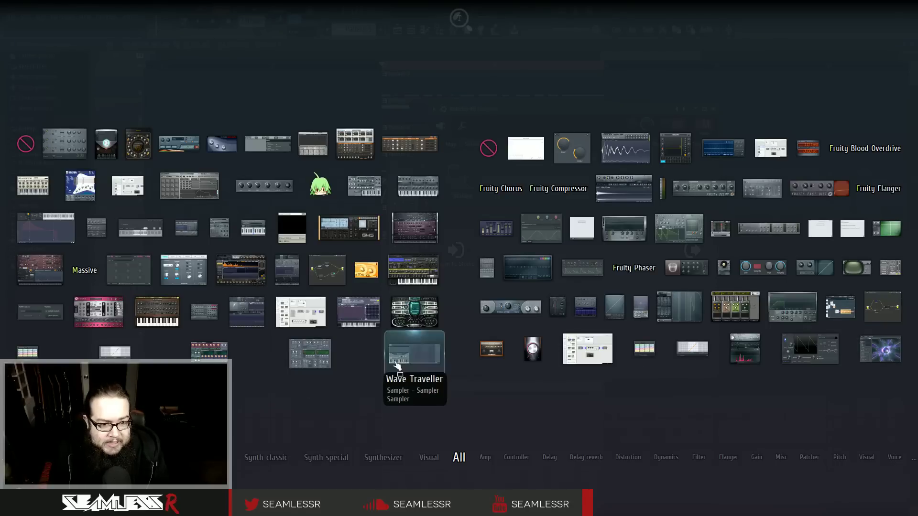
{"action": "left_click", "coordinate": [66, 231]}
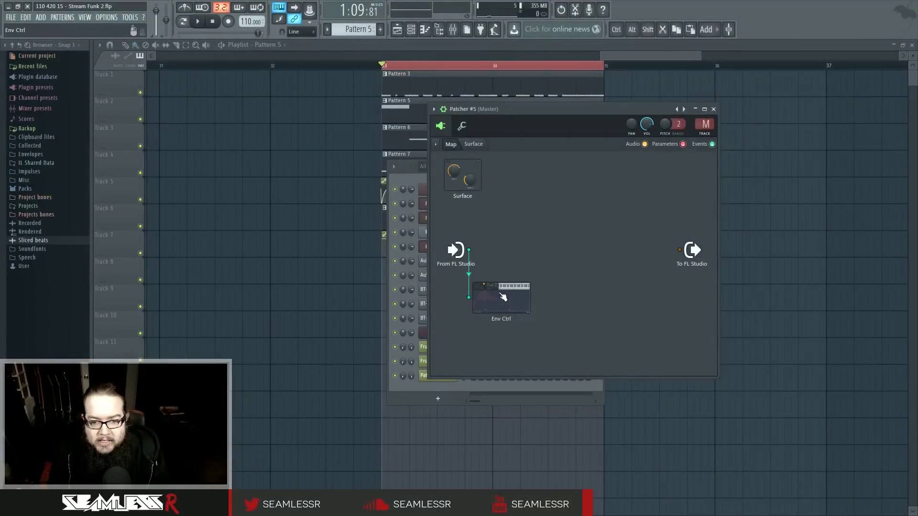
Move the Env Ctrl module toward the middle of the map, open its editor, and adjust its global modulation X.
{"action": "left_click_drag", "start_coordinate": [507, 302], "coordinate": [555, 299]}
{"action": "double_click", "coordinate": [552, 297]}
{"action": "left_click_drag", "start_coordinate": [368, 215], "coordinate": [560, 151]}
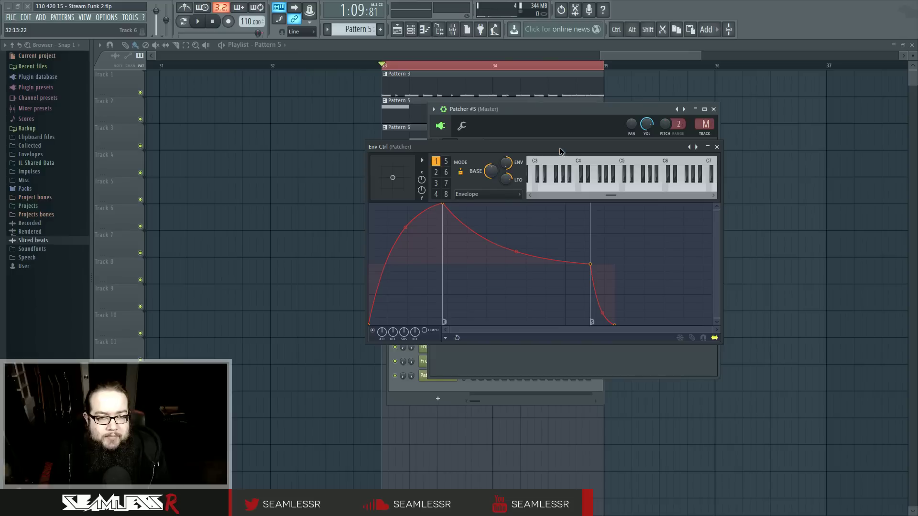
{"action": "left_click_drag", "start_coordinate": [394, 178], "coordinate": [421, 159]}
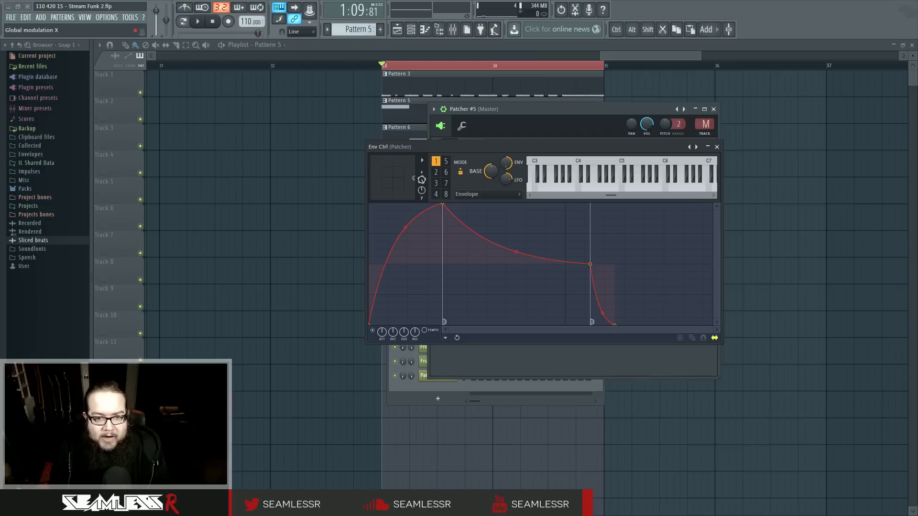
Switch articulator 1 to Modulation X mapping and shape its curve as a straight ramp rising from minimum to maximum.
{"action": "left_click_drag", "start_coordinate": [421, 187], "coordinate": [423, 176]}
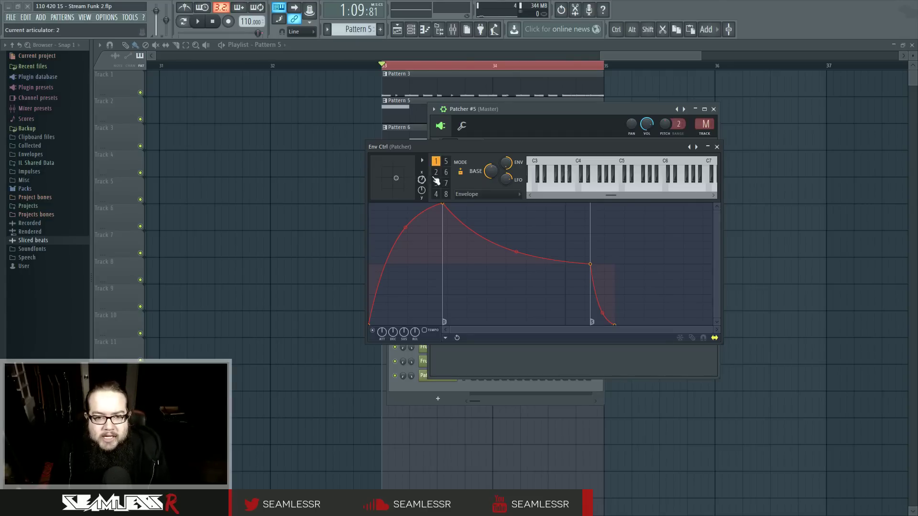
{"action": "left_click", "coordinate": [435, 194]}
{"action": "left_click_drag", "start_coordinate": [421, 180], "coordinate": [421, 181]}
{"action": "left_click", "coordinate": [436, 161]}
{"action": "left_click", "coordinate": [484, 195]}
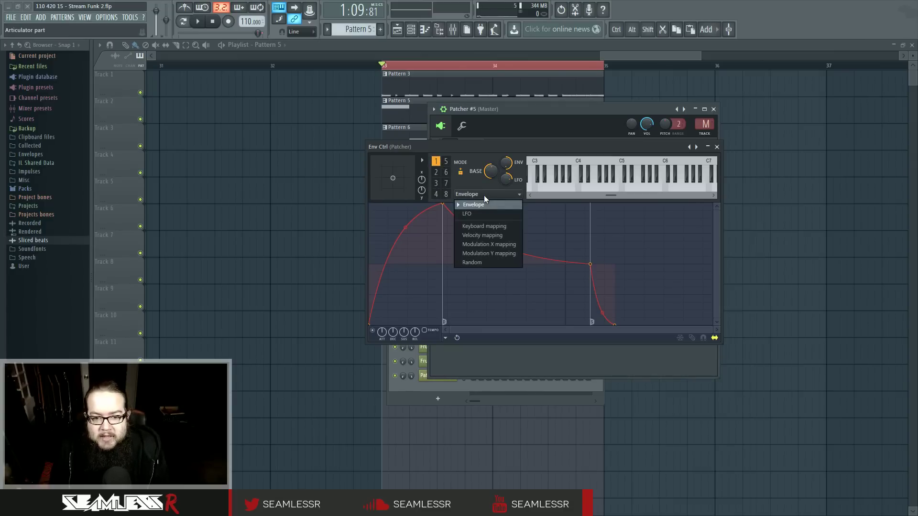
{"action": "left_click", "coordinate": [501, 244]}
{"action": "left_click_drag", "start_coordinate": [370, 264], "coordinate": [382, 328]}
{"action": "left_click_drag", "start_coordinate": [713, 265], "coordinate": [712, 203]}
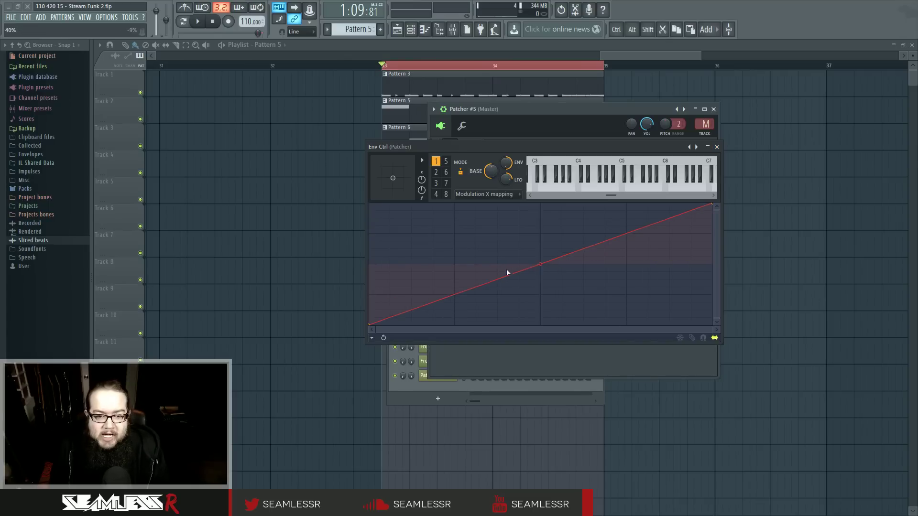
Shape articulator 2's Modulation X mapping into a zigzag starting at maximum, with a low point about a third across and a peak about two thirds across.
{"action": "mouse_move", "coordinate": [422, 179]}
{"action": "left_mouse_down"}
{"action": "mouse_move", "coordinate": [422, 157]}
{"action": "mouse_move", "coordinate": [422, 202]}
{"action": "mouse_move", "coordinate": [421, 171]}
{"action": "left_mouse_up"}
{"action": "left_click", "coordinate": [436, 172]}
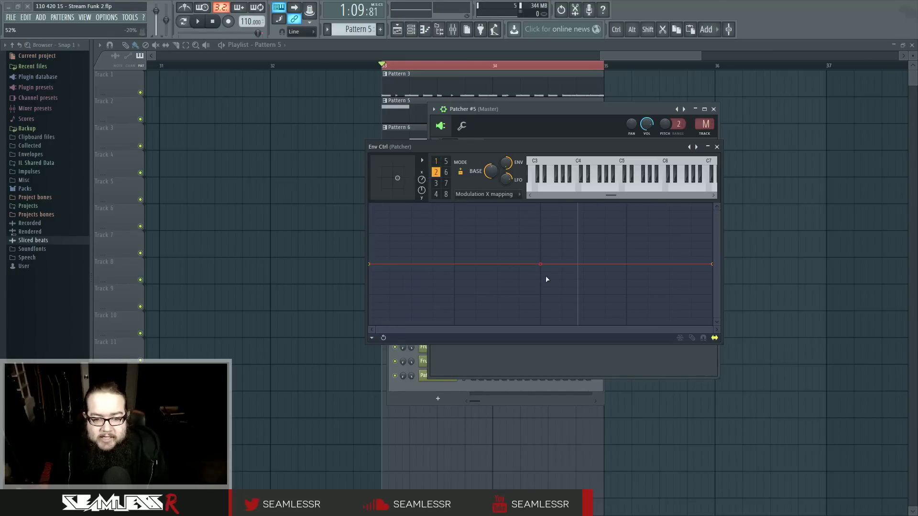
{"action": "left_click_drag", "start_coordinate": [369, 264], "coordinate": [421, 164]}
{"action": "right_click", "coordinate": [472, 324]}
{"action": "right_click", "coordinate": [600, 204]}
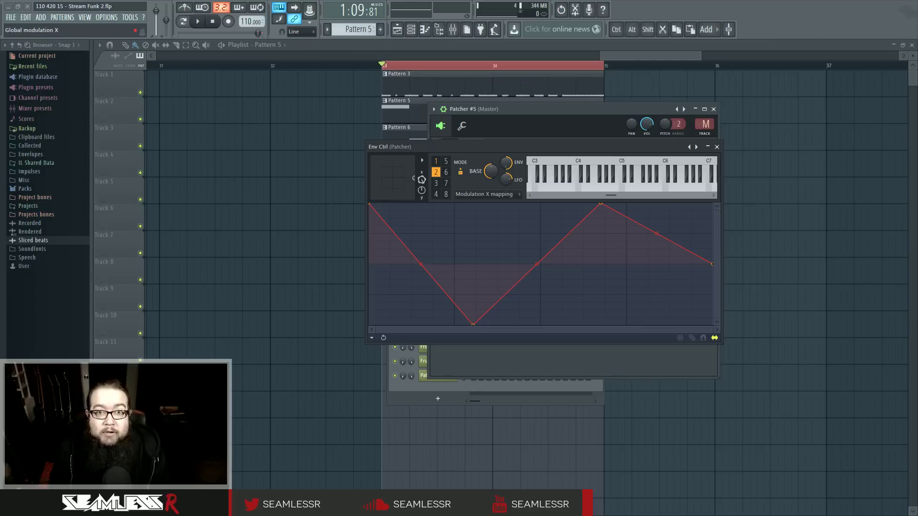
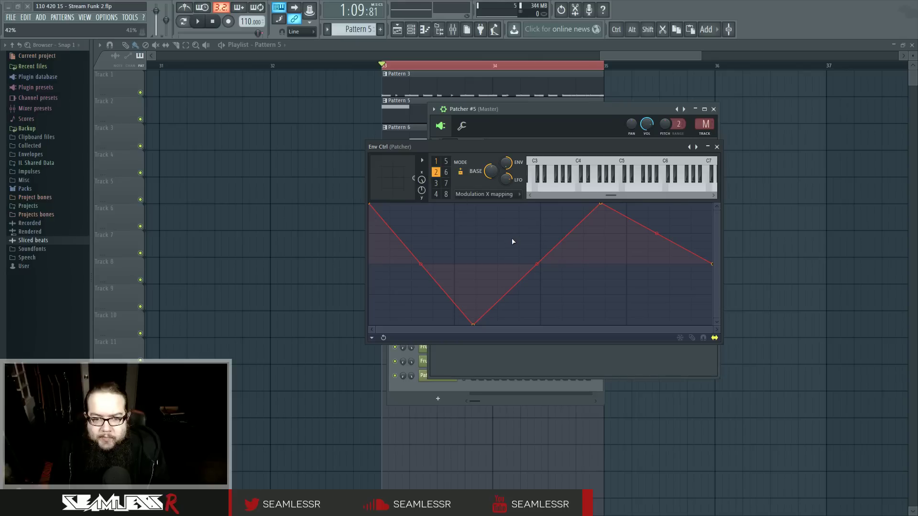
Move the Env Ctrl editor clear of the Surface module and activate articulator 2's base level parameter.
{"action": "left_click_drag", "start_coordinate": [489, 147], "coordinate": [588, 181]}
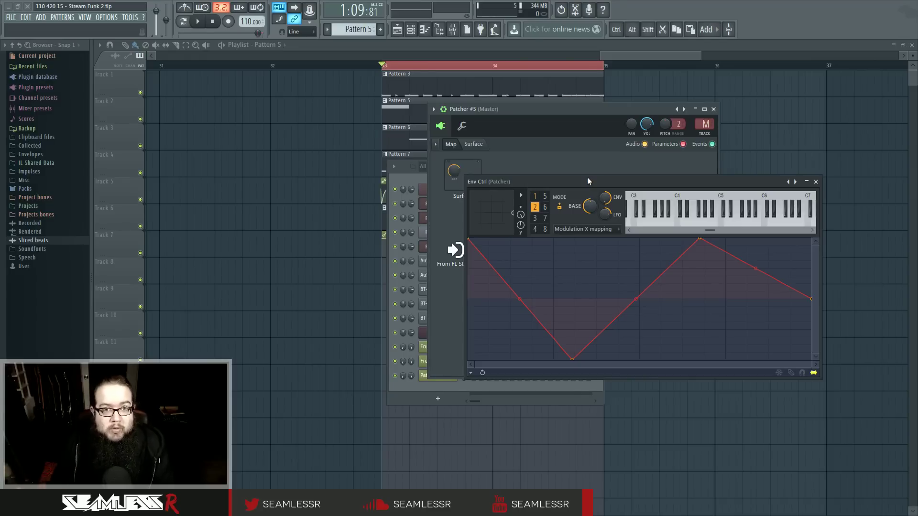
{"action": "left_click_drag", "start_coordinate": [587, 178], "coordinate": [605, 178]}
{"action": "right_click", "coordinate": [606, 204]}
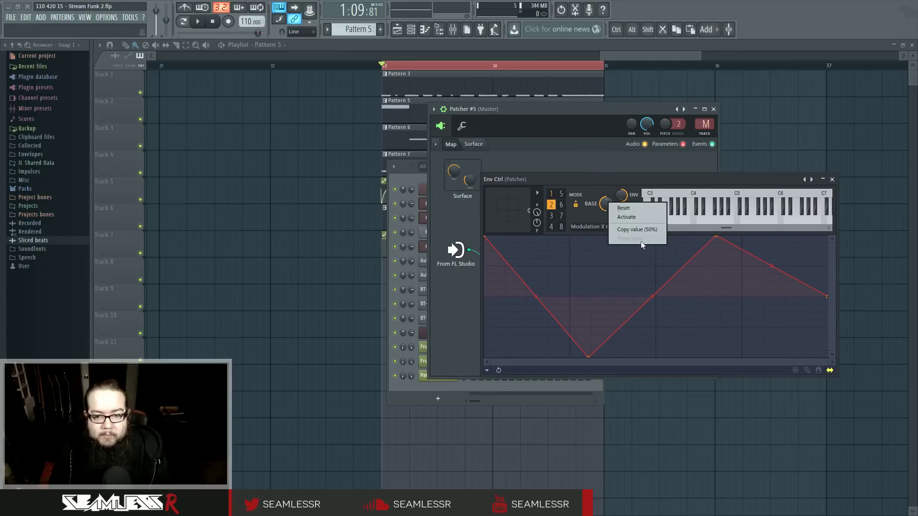
{"action": "left_click", "coordinate": [633, 219]}
Examine the mapping formula presets in the base level's remote control settings, and close the settings without linking a controller.
{"action": "right_click", "coordinate": [610, 206]}
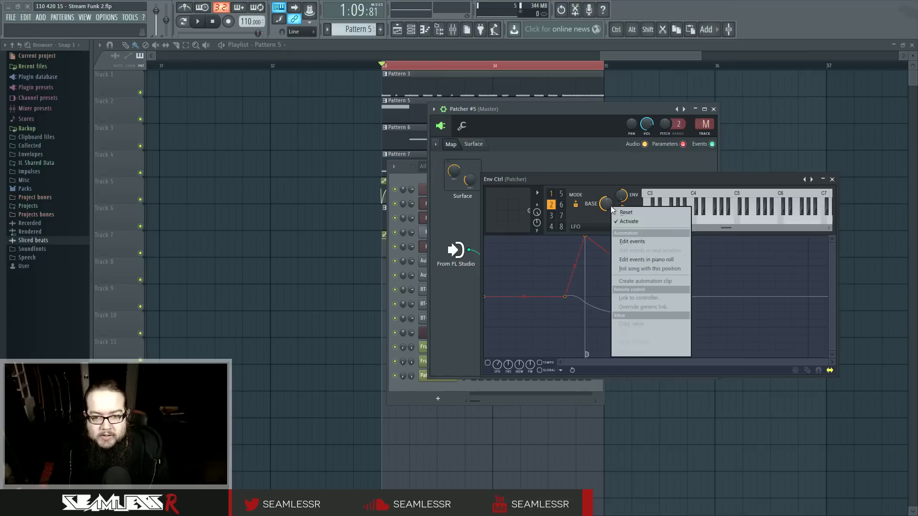
{"action": "left_click", "coordinate": [636, 300]}
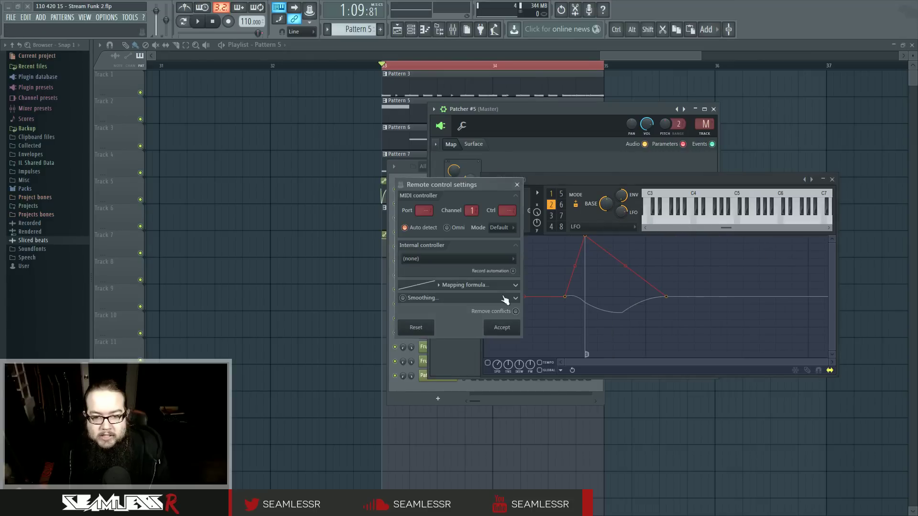
{"action": "left_click", "coordinate": [440, 286]}
{"action": "left_click", "coordinate": [438, 285]}
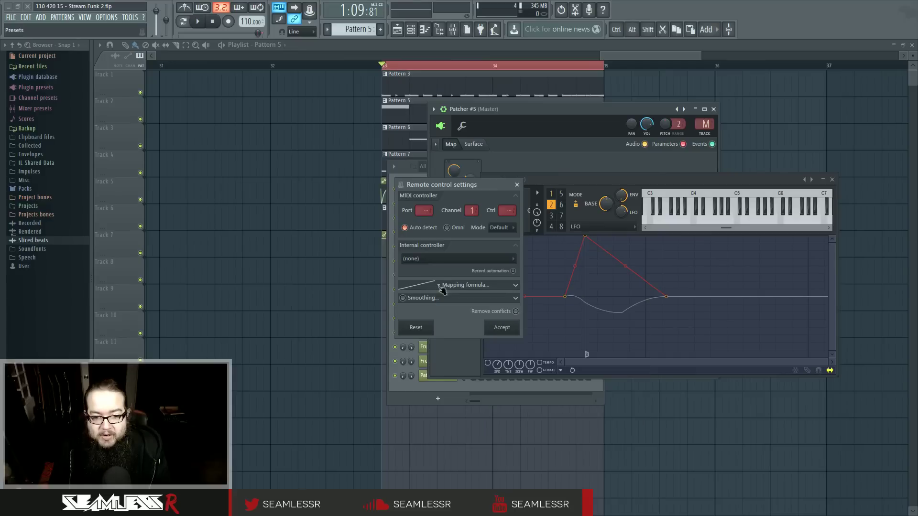
{"action": "left_click", "coordinate": [486, 286]}
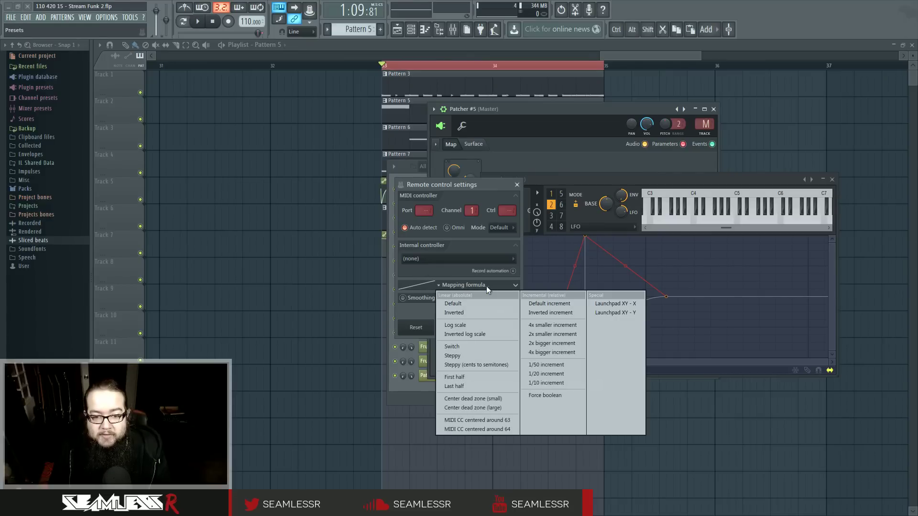
{"action": "left_click", "coordinate": [487, 285]}
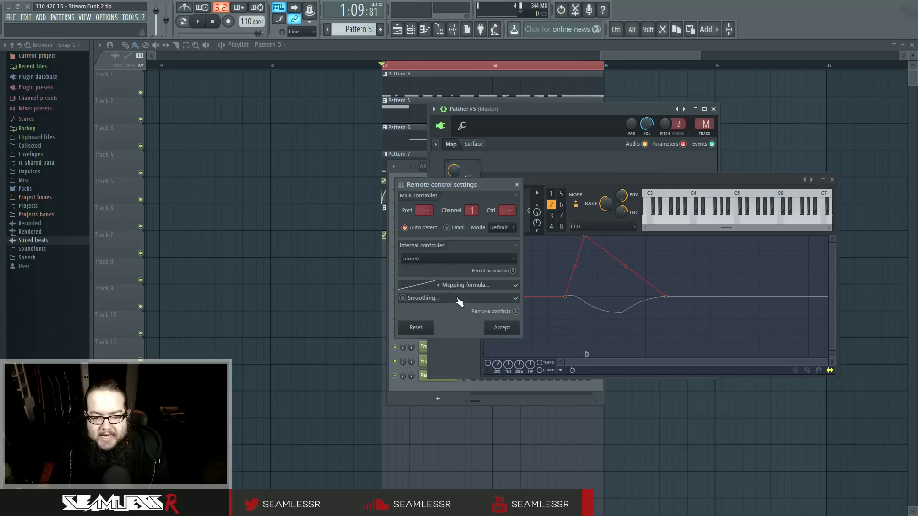
{"action": "left_click", "coordinate": [516, 184]}
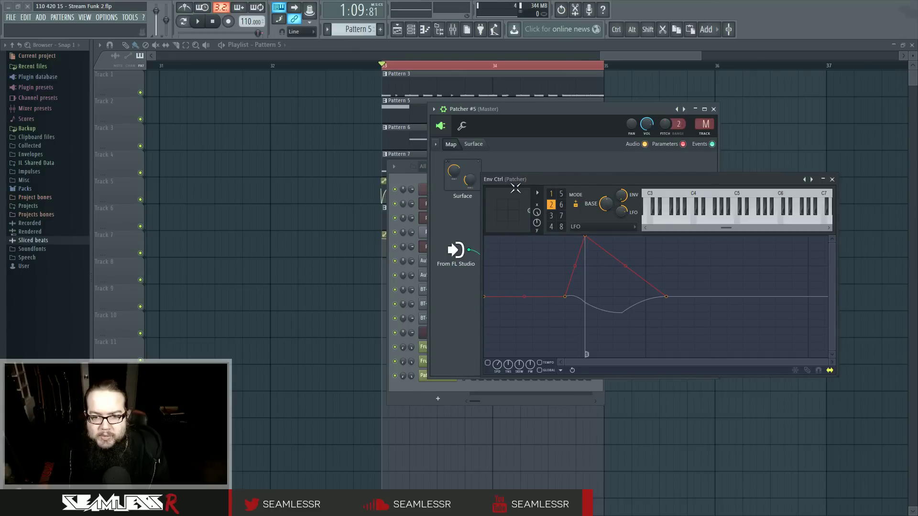
Compare the Modulation X mapping curves of articulators 1 and 2, and close the Env Ctrl editor.
{"action": "left_click_drag", "start_coordinate": [567, 181], "coordinate": [567, 199]}
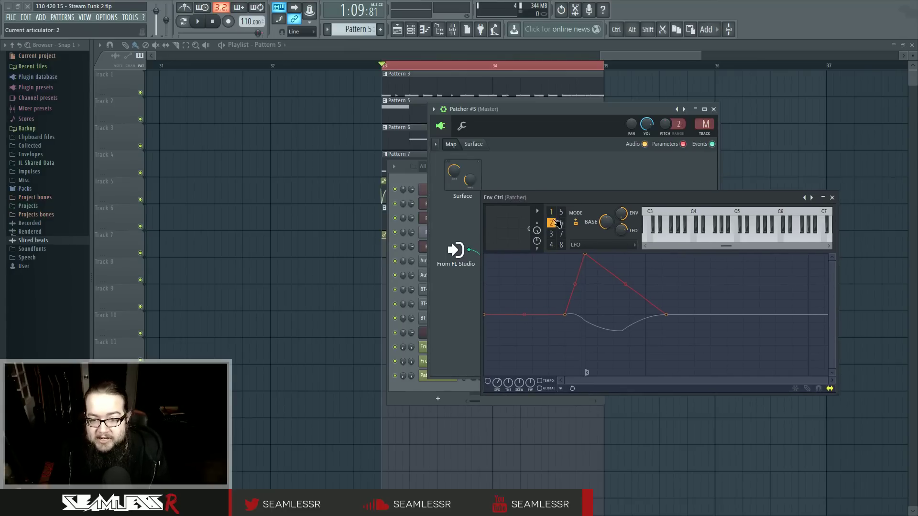
{"action": "left_click", "coordinate": [598, 245]}
{"action": "left_click", "coordinate": [603, 292]}
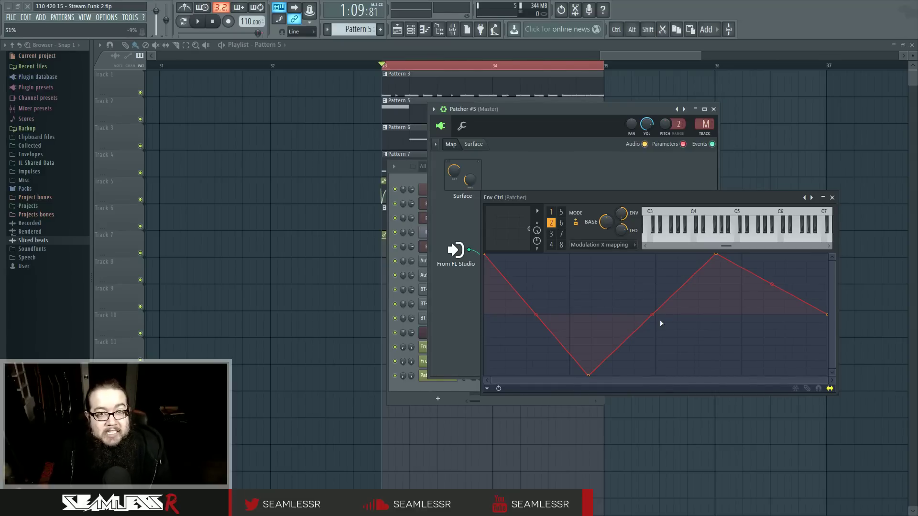
{"action": "left_click", "coordinate": [551, 212]}
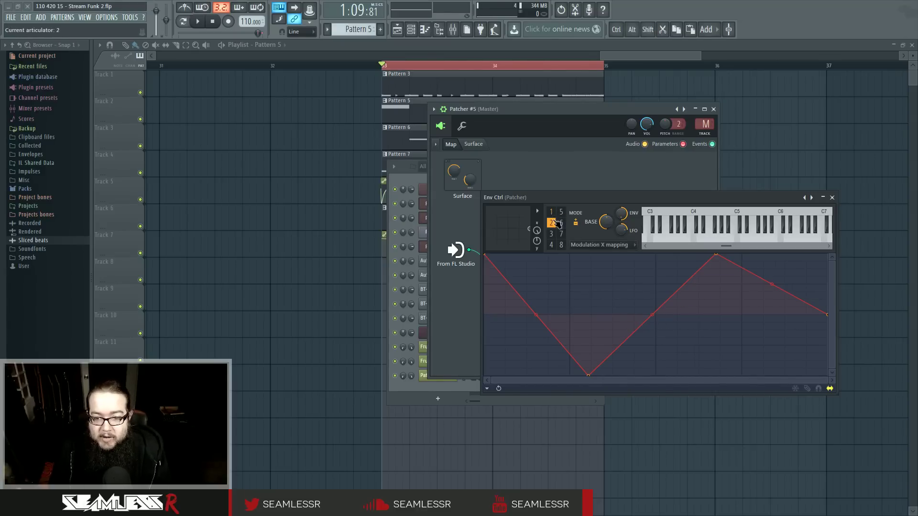
{"action": "left_click_drag", "start_coordinate": [582, 203], "coordinate": [557, 214]}
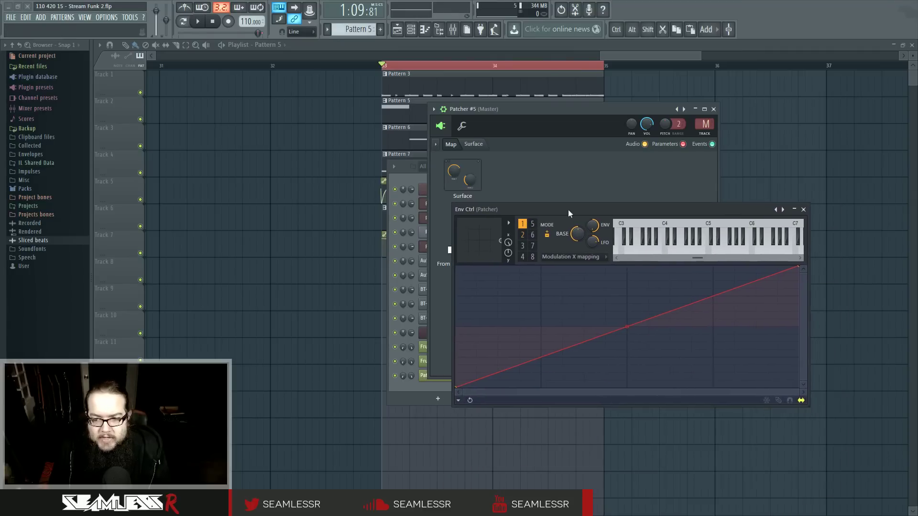
{"action": "left_click", "coordinate": [525, 234]}
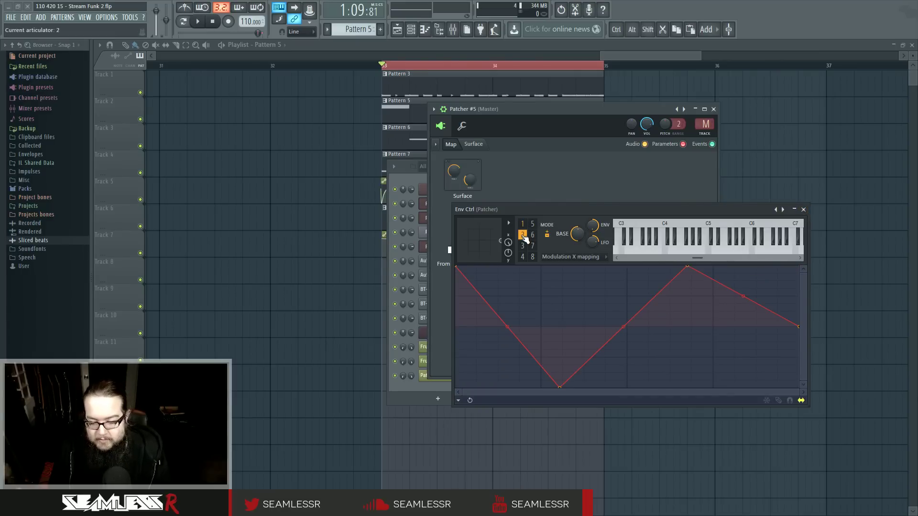
{"action": "left_click", "coordinate": [803, 209]}
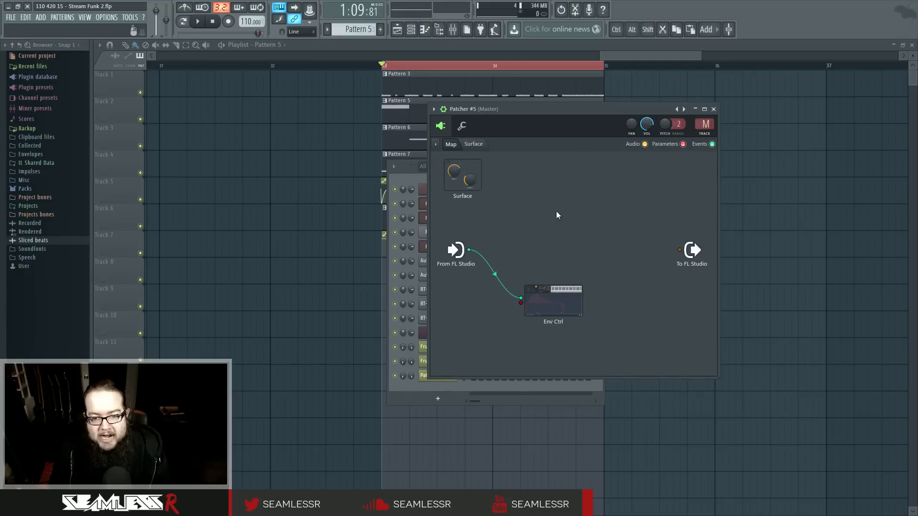
Add Sytrus to the Patcher #5 map and place the Env Ctrl module below it.
{"action": "right_click", "coordinate": [546, 254]}
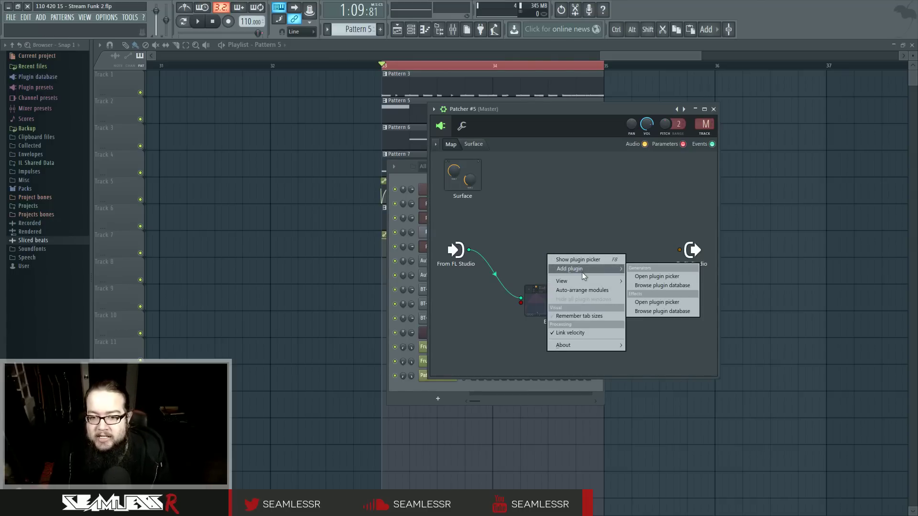
{"action": "left_click", "coordinate": [578, 259]}
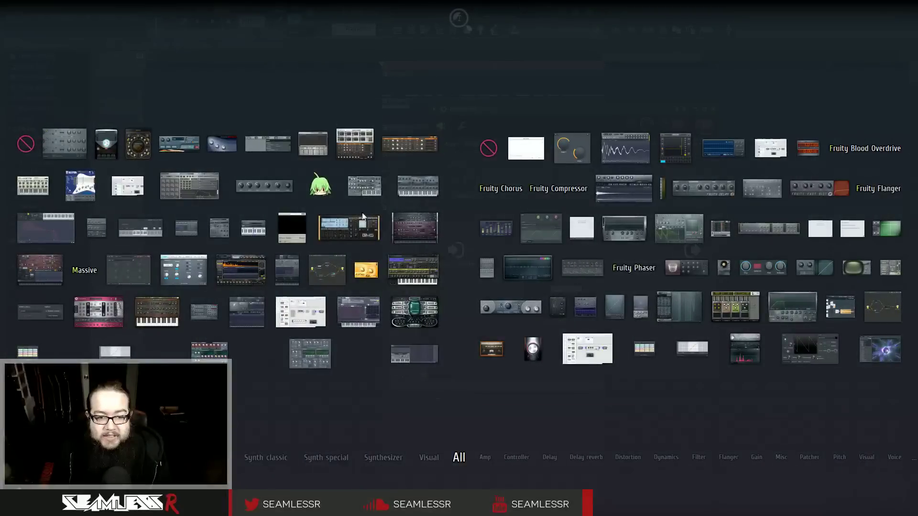
{"action": "left_click", "coordinate": [414, 311]}
{"action": "left_click_drag", "start_coordinate": [536, 247], "coordinate": [536, 247]}
{"action": "left_click_drag", "start_coordinate": [551, 300], "coordinate": [540, 325]}
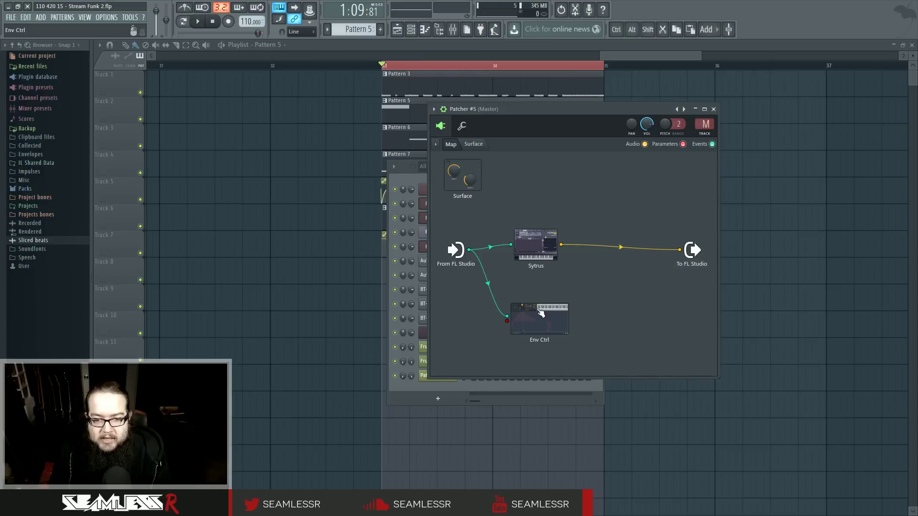
{"action": "left_click_drag", "start_coordinate": [545, 316], "coordinate": [543, 314]}
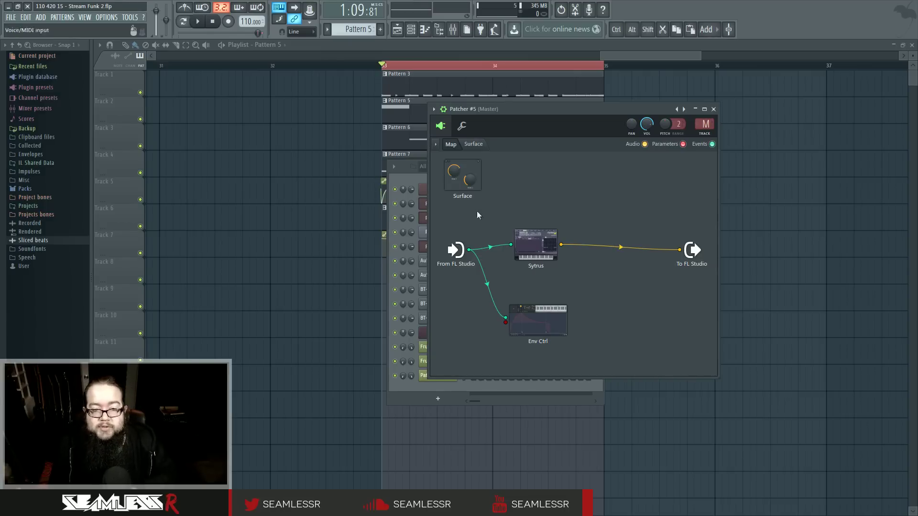
Add a knob to the Patcher surface and connect its parameter output to the Env Ctrl parameter input.
{"action": "left_click", "coordinate": [473, 144]}
{"action": "left_click", "coordinate": [460, 163]}
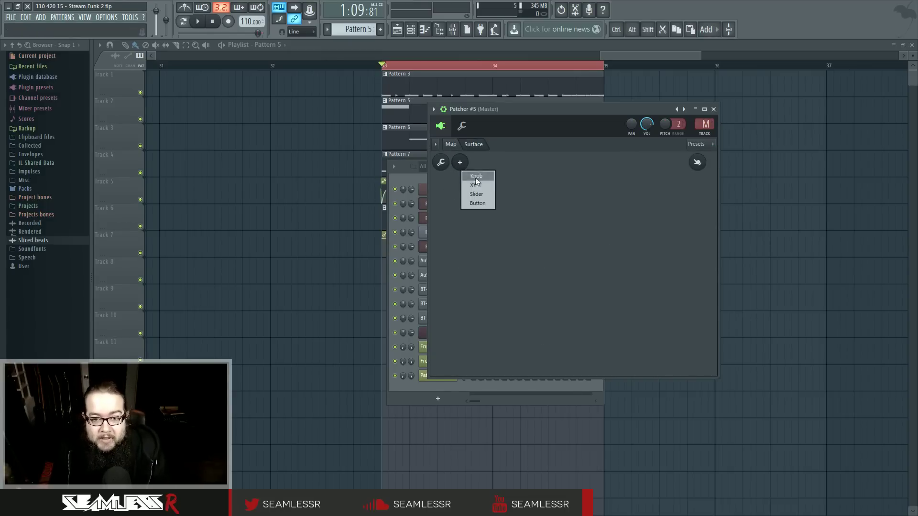
{"action": "left_click", "coordinate": [475, 176]}
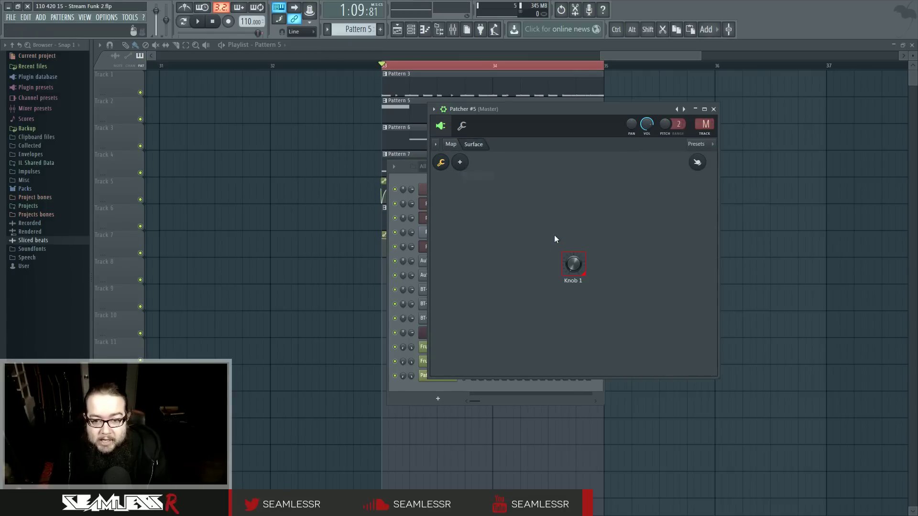
{"action": "left_click", "coordinate": [450, 144]}
{"action": "left_click_drag", "start_coordinate": [505, 322], "coordinate": [486, 176]}
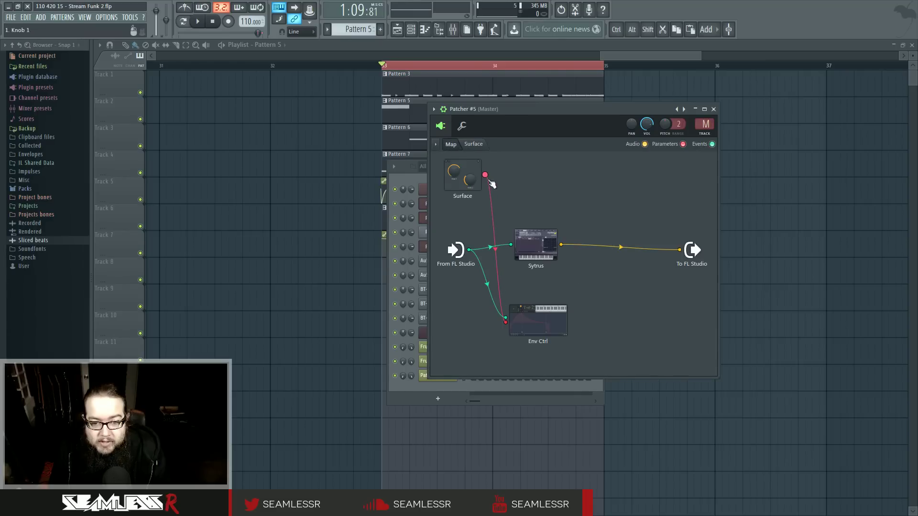
{"action": "right_click", "coordinate": [546, 311]}
{"action": "mouse_move", "coordinate": [575, 369]}
{"action": "mouse_move", "coordinate": [619, 369]}
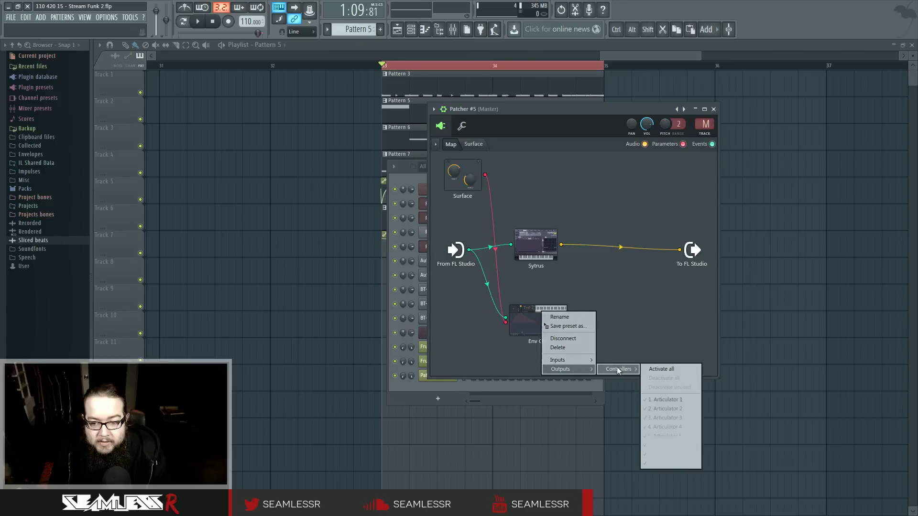
{"action": "left_click", "coordinate": [683, 399]}
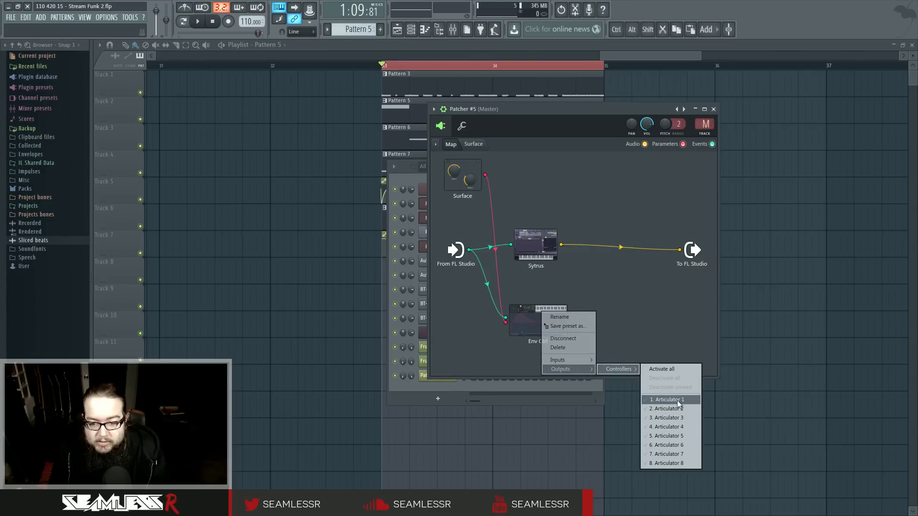
{"action": "left_click", "coordinate": [615, 279]}
Space out the Env Ctrl and Sytrus modules on the map and load the Default preset in Sytrus.
{"action": "left_click_drag", "start_coordinate": [550, 316], "coordinate": [536, 315]}
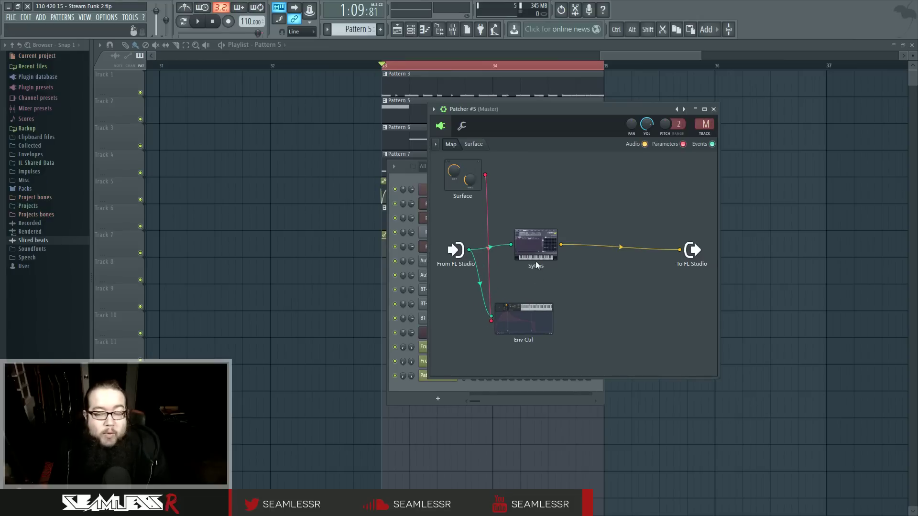
{"action": "mouse_move", "coordinate": [549, 246]}
{"action": "left_mouse_down"}
{"action": "mouse_move", "coordinate": [579, 247]}
{"action": "mouse_move", "coordinate": [561, 245]}
{"action": "left_mouse_up"}
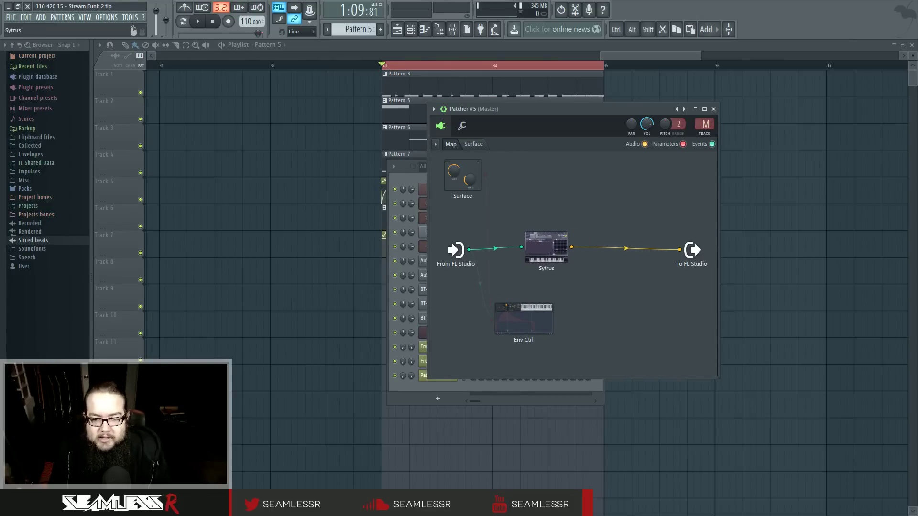
{"action": "left_click", "coordinate": [543, 241]}
{"action": "left_click", "coordinate": [431, 211]}
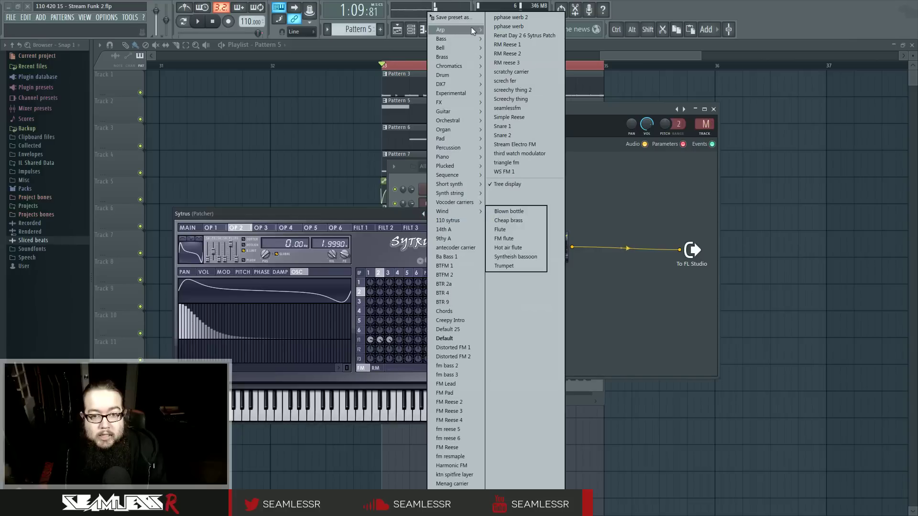
{"action": "left_click", "coordinate": [454, 347]}
{"action": "left_click", "coordinate": [430, 214]}
{"action": "left_click", "coordinate": [445, 339]}
{"action": "left_click", "coordinate": [430, 213]}
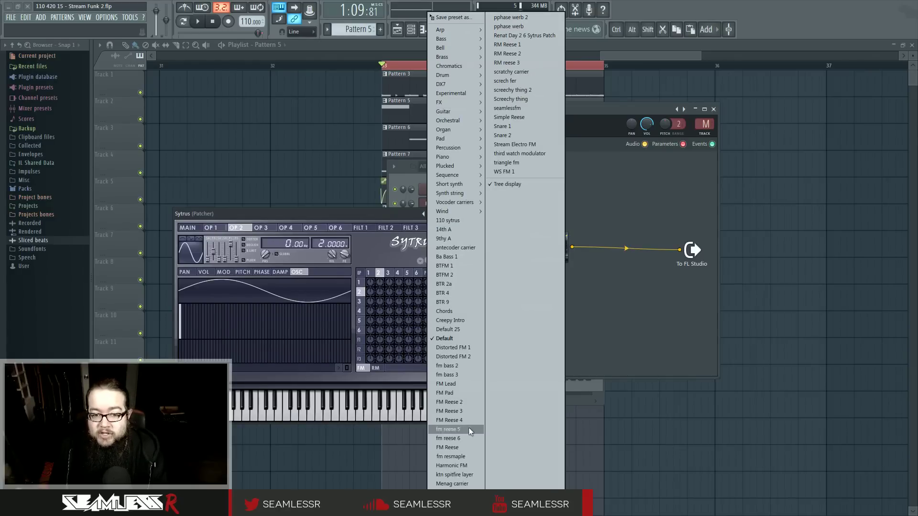
{"action": "left_click", "coordinate": [404, 211]}
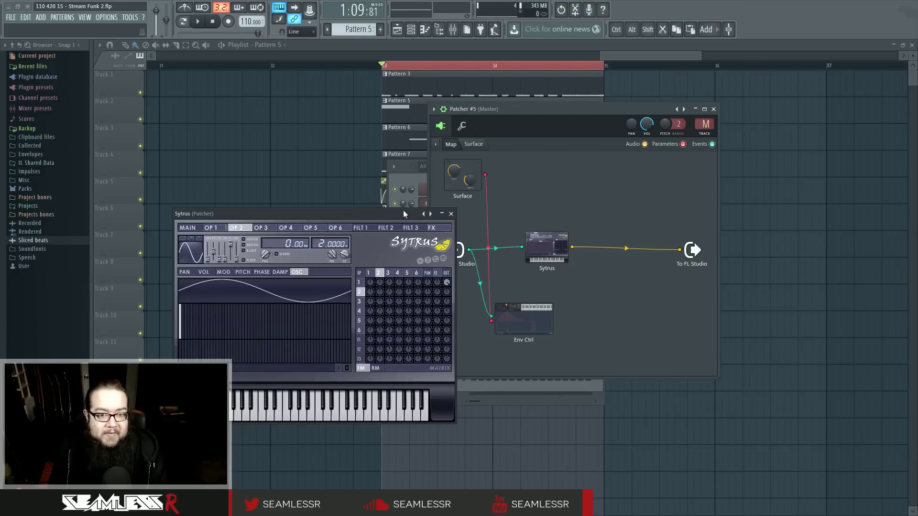
Move the Sytrus window over the Patcher window, toward the middle of the workspace.
{"action": "left_click_drag", "start_coordinate": [403, 213], "coordinate": [500, 164]}
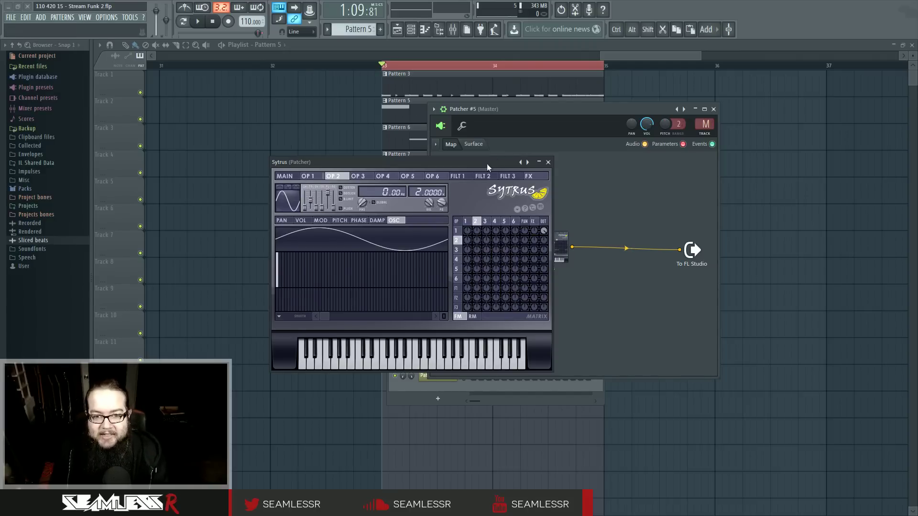
{"action": "left_click_drag", "start_coordinate": [487, 164], "coordinate": [524, 154]}
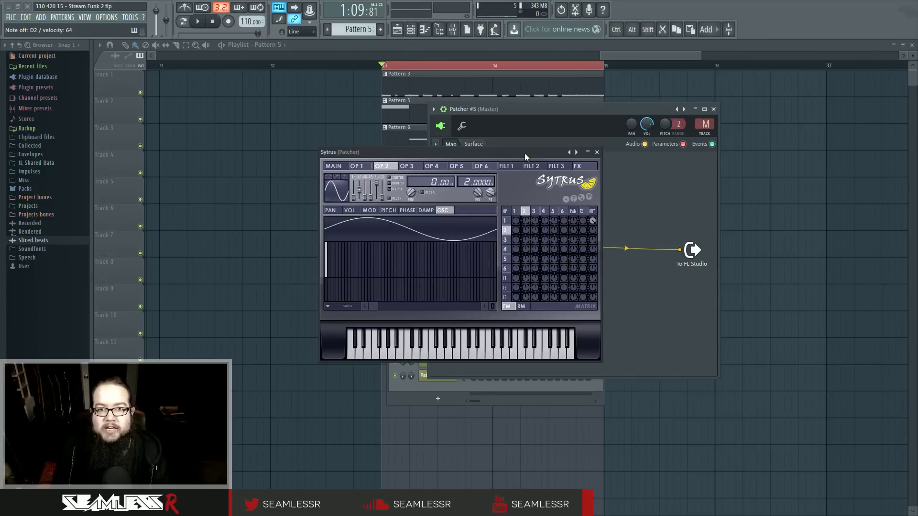
{"action": "left_click_drag", "start_coordinate": [517, 150], "coordinate": [512, 151]}
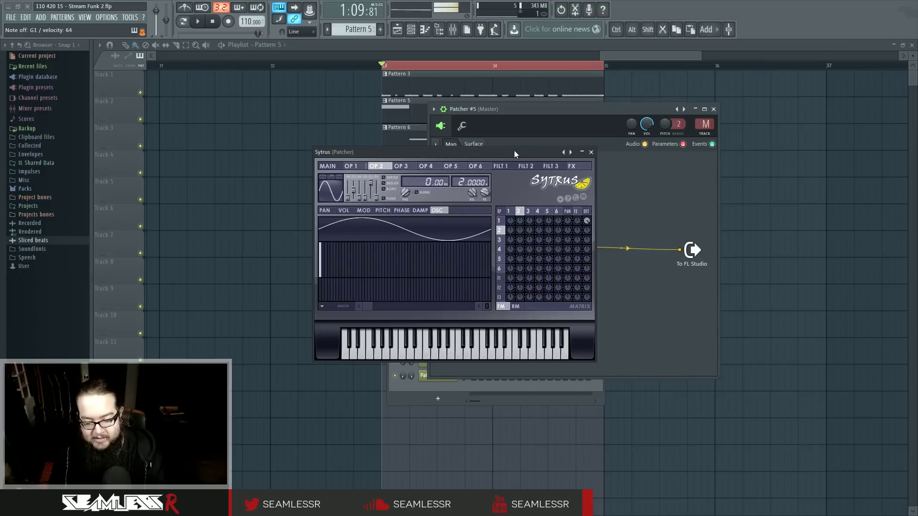
Frequency-modulate operator 1 with operator 2 and reshape operator 2's waveform with additional low and mid harmonics and altered phases.
{"action": "left_click", "coordinate": [515, 210]}
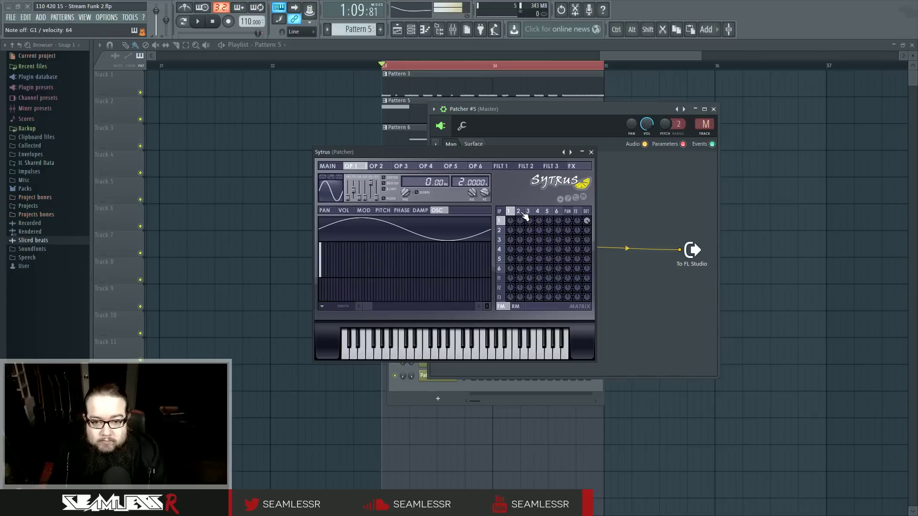
{"action": "left_click", "coordinate": [518, 212]}
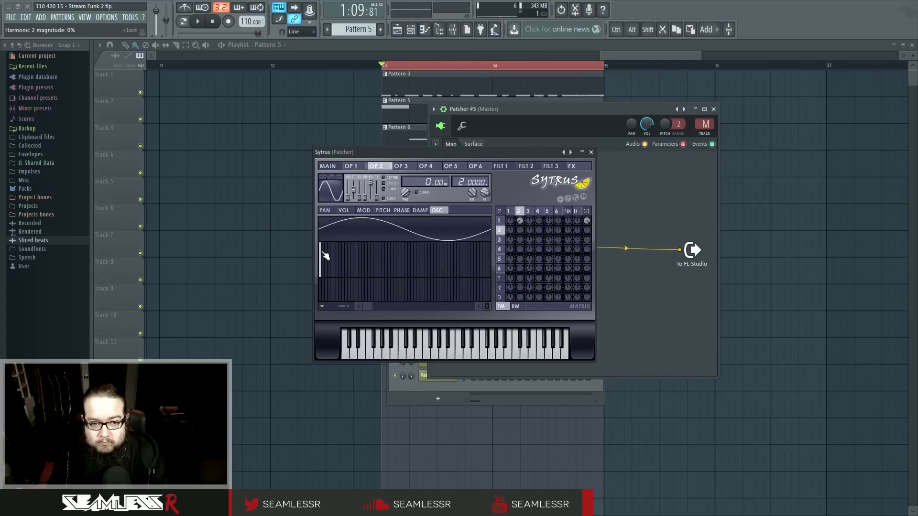
{"action": "left_click_drag", "start_coordinate": [322, 251], "coordinate": [411, 283]}
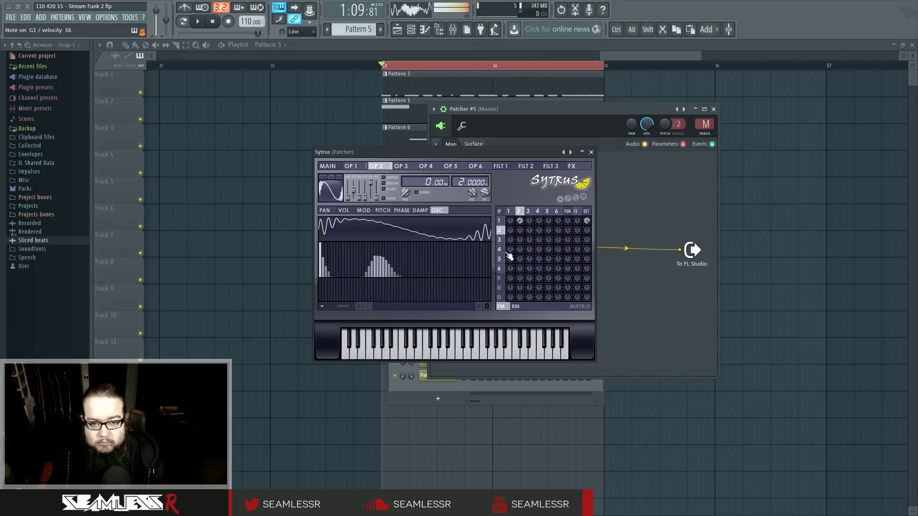
{"action": "mouse_move", "coordinate": [400, 294]}
{"action": "left_mouse_down"}
{"action": "mouse_move", "coordinate": [379, 291]}
{"action": "mouse_move", "coordinate": [383, 282]}
{"action": "left_mouse_up"}
{"action": "left_click_drag", "start_coordinate": [348, 200], "coordinate": [351, 194]}
Ring-modulate operator 2 with operator 3, giving operator 3 a hump-shaped waveform and a frequency ratio of 2.0100.
{"action": "left_click", "coordinate": [528, 212]}
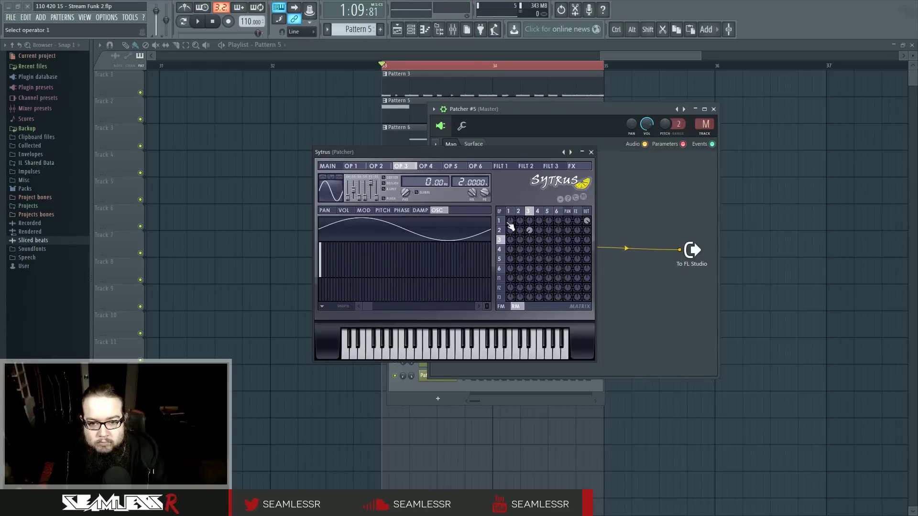
{"action": "left_click", "coordinate": [324, 177]}
{"action": "left_click", "coordinate": [330, 177]}
{"action": "left_click_drag", "start_coordinate": [320, 281], "coordinate": [321, 299]}
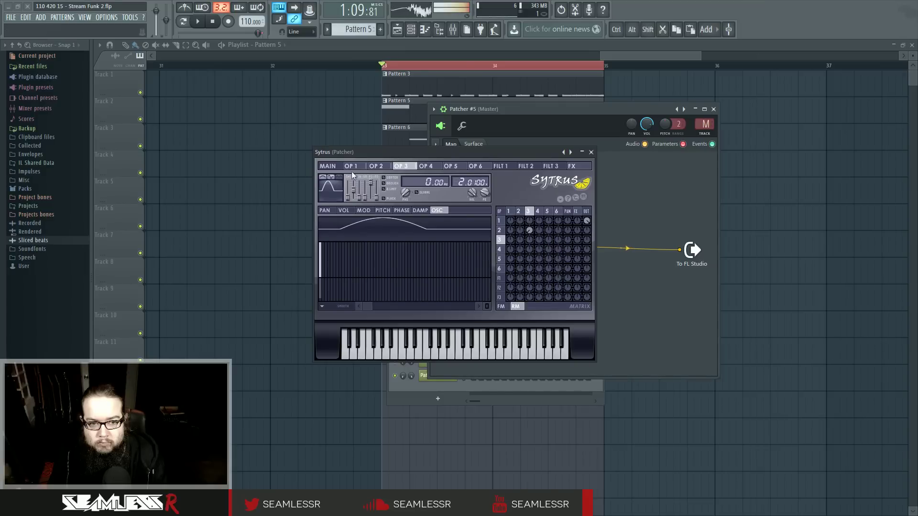
Add a midpoint at zero to operator 2's Mod X curve in its modulation articulator, forming a V shape.
{"action": "left_click", "coordinate": [516, 212]}
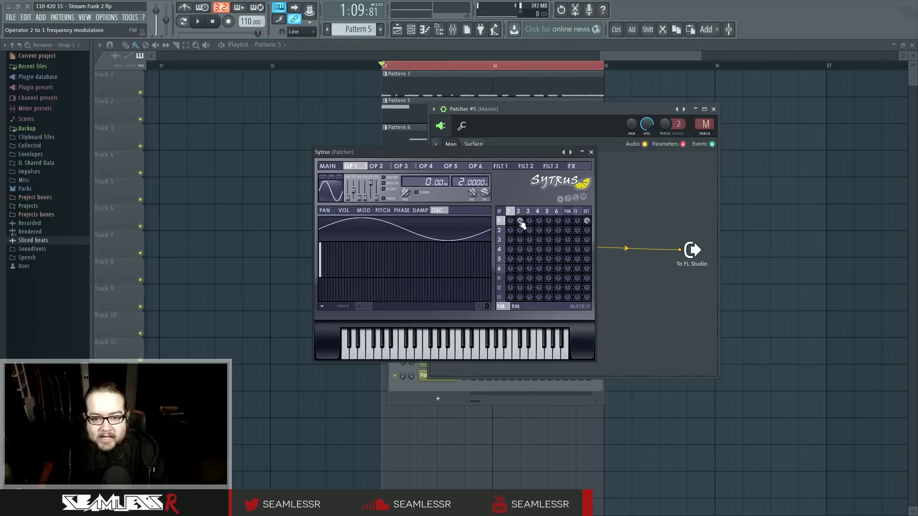
{"action": "left_click", "coordinate": [364, 210]}
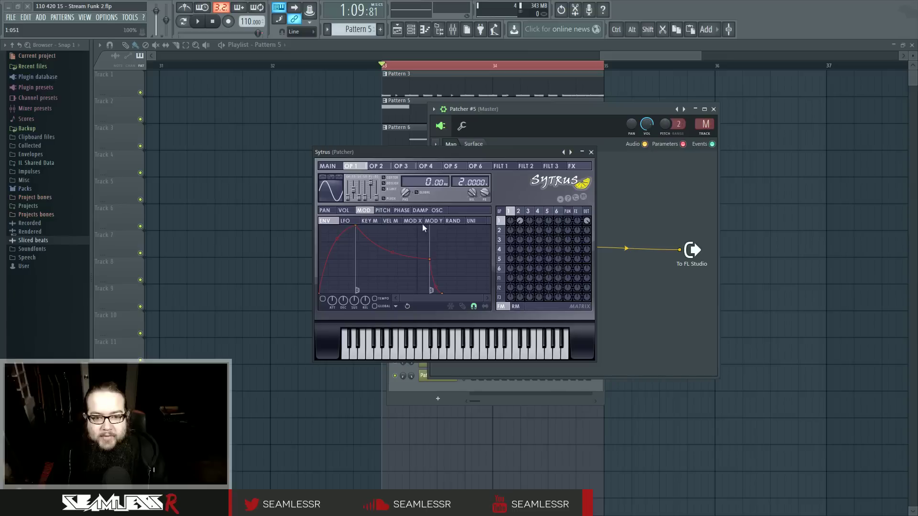
{"action": "left_click", "coordinate": [417, 221]}
{"action": "left_click", "coordinate": [521, 211]}
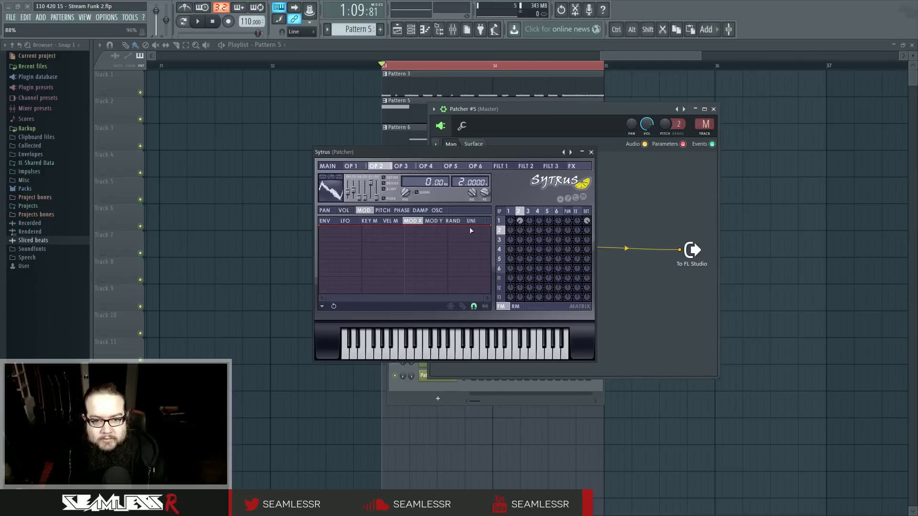
{"action": "right_click", "coordinate": [404, 277]}
Adjust Mod X in the main modulation section and toggle the modulation smoothing option.
{"action": "left_click", "coordinate": [326, 165]}
{"action": "mouse_move", "coordinate": [367, 230]}
{"action": "left_mouse_down"}
{"action": "mouse_move", "coordinate": [367, 243]}
{"action": "mouse_move", "coordinate": [367, 213]}
{"action": "left_mouse_up"}
{"action": "left_click", "coordinate": [325, 261]}
Reshape operator 2's Mod X curve to rise from zero through a high midpoint to 100% at its end.
{"action": "left_click", "coordinate": [520, 211]}
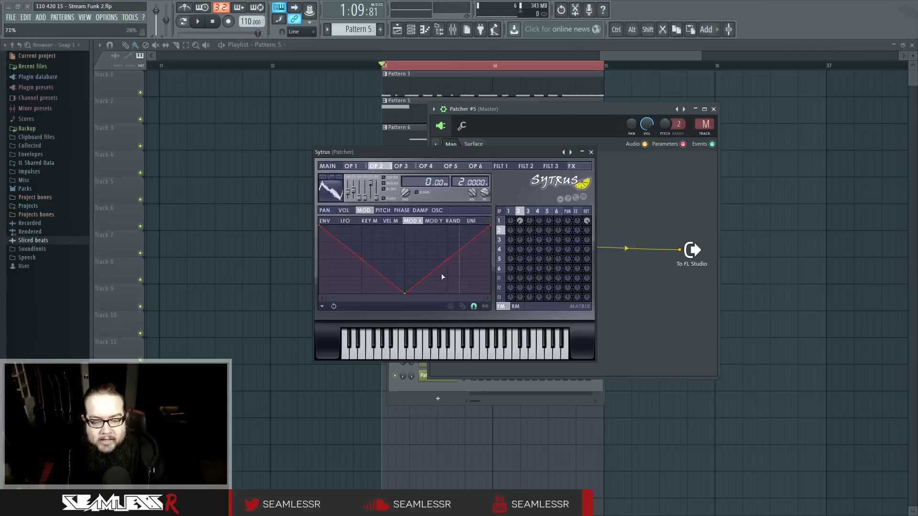
{"action": "left_click_drag", "start_coordinate": [407, 295], "coordinate": [405, 225]}
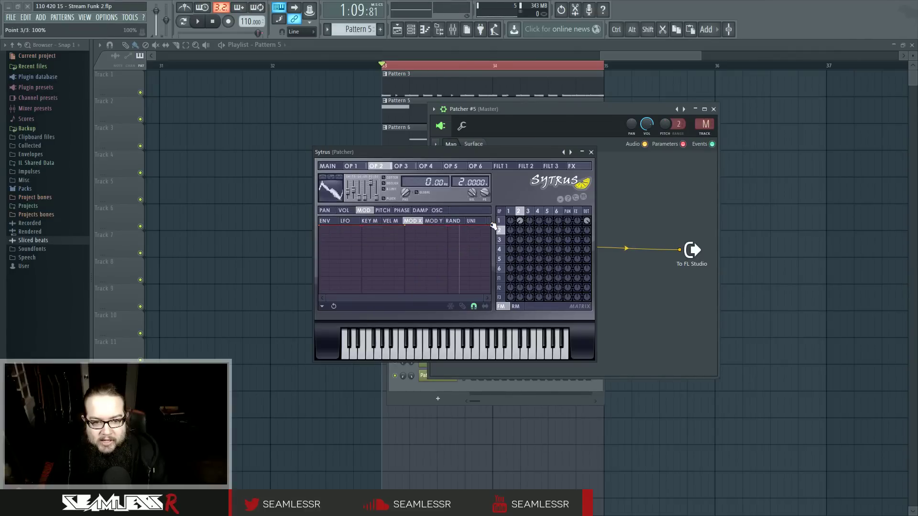
{"action": "left_click", "coordinate": [329, 166]}
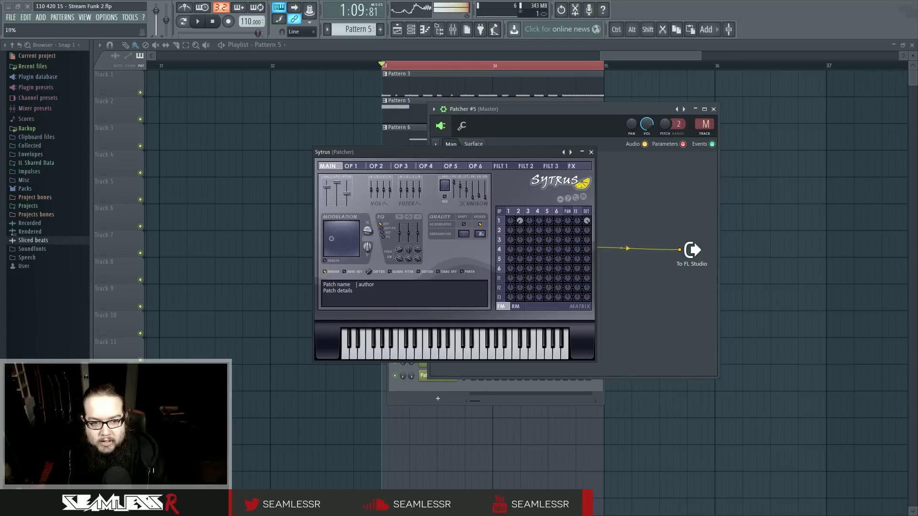
{"action": "left_click", "coordinate": [519, 211]}
{"action": "left_click_drag", "start_coordinate": [407, 227], "coordinate": [407, 239]}
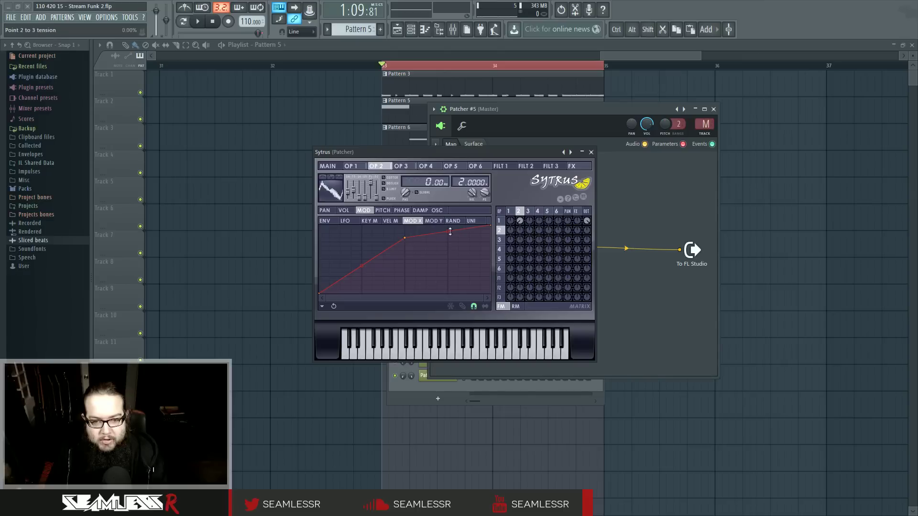
Sweep Mod X into its upper range to audition operator 2's modulation, and close the Sytrus window.
{"action": "left_click", "coordinate": [329, 166]}
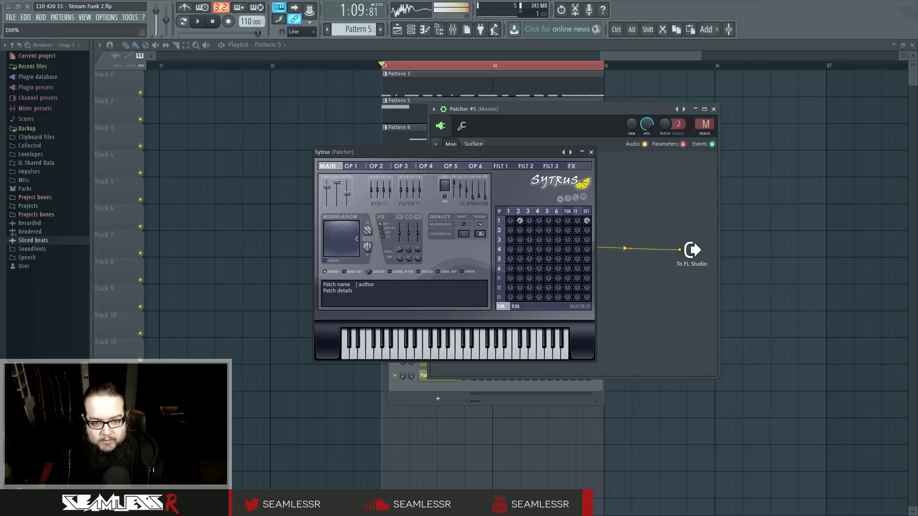
{"action": "left_click_drag", "start_coordinate": [367, 230], "coordinate": [367, 197]}
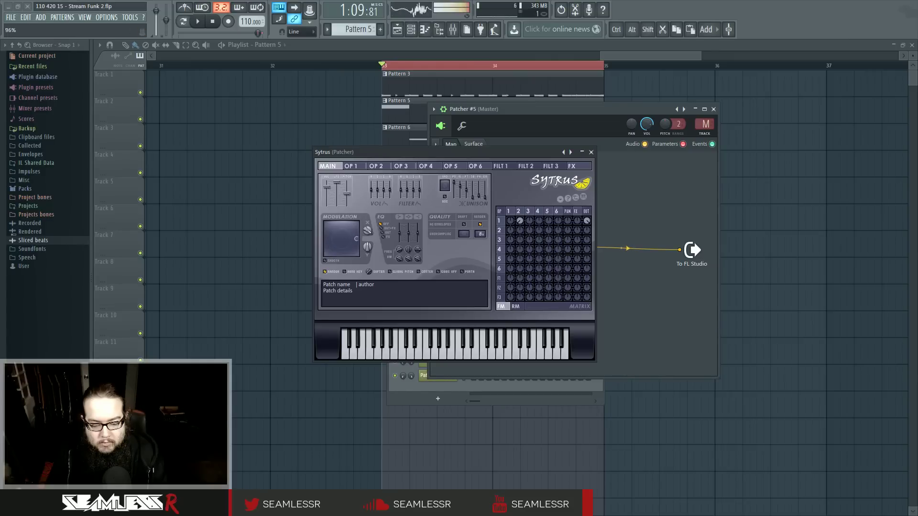
{"action": "left_click_drag", "start_coordinate": [367, 230], "coordinate": [367, 201]}
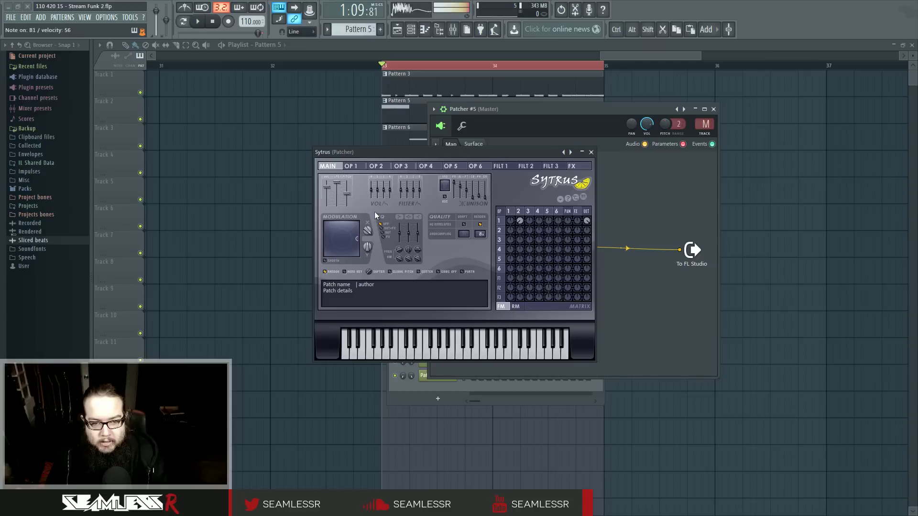
{"action": "left_click", "coordinate": [525, 216]}
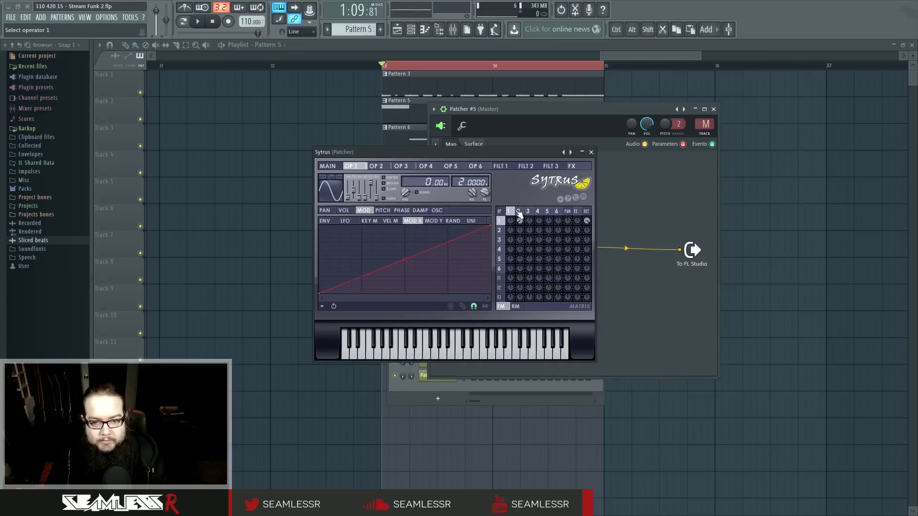
{"action": "left_click", "coordinate": [591, 153]}
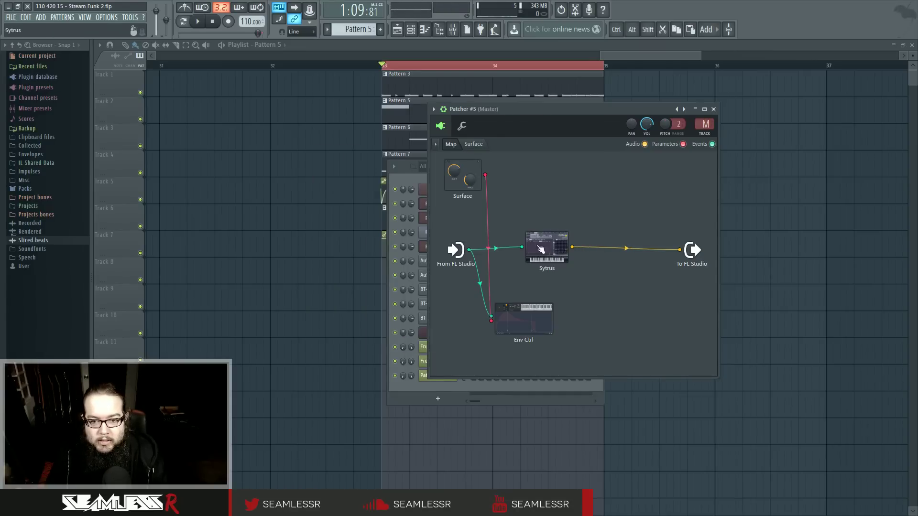
Insert a WaveShaper effect between the Sytrus audio output and To FL Studio.
{"action": "right_click", "coordinate": [574, 249]}
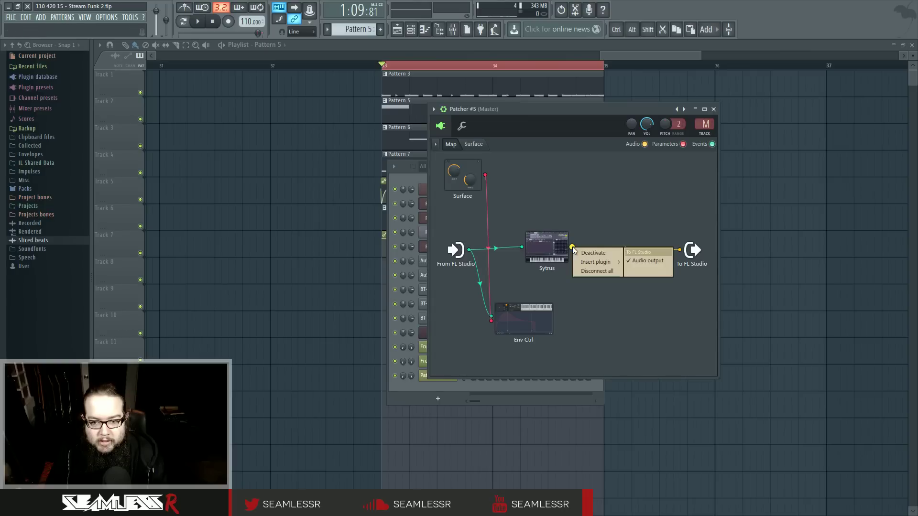
{"action": "mouse_move", "coordinate": [593, 261]}
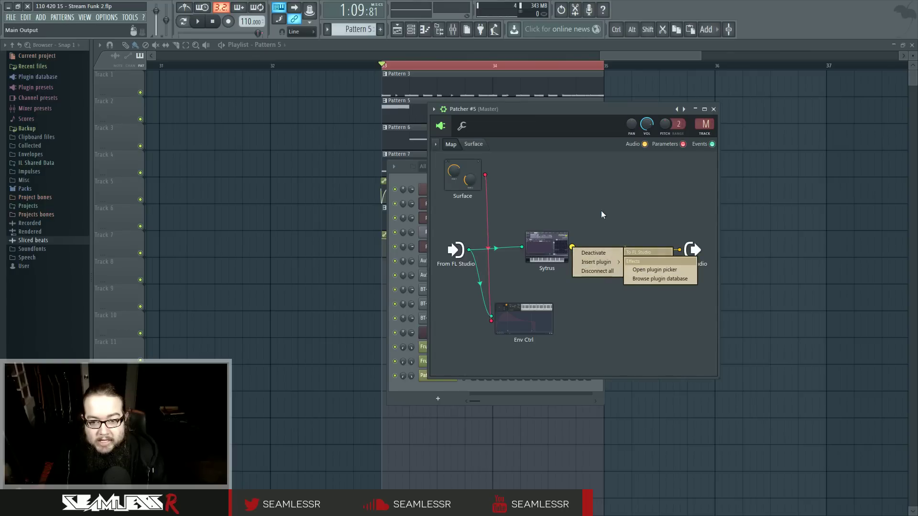
{"action": "left_click", "coordinate": [647, 271]}
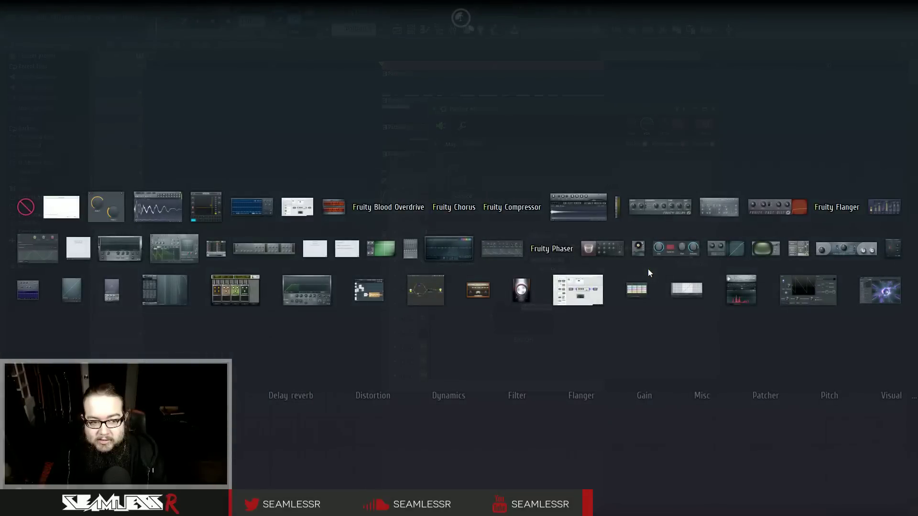
{"action": "left_click_drag", "start_coordinate": [73, 292], "coordinate": [454, 289]}
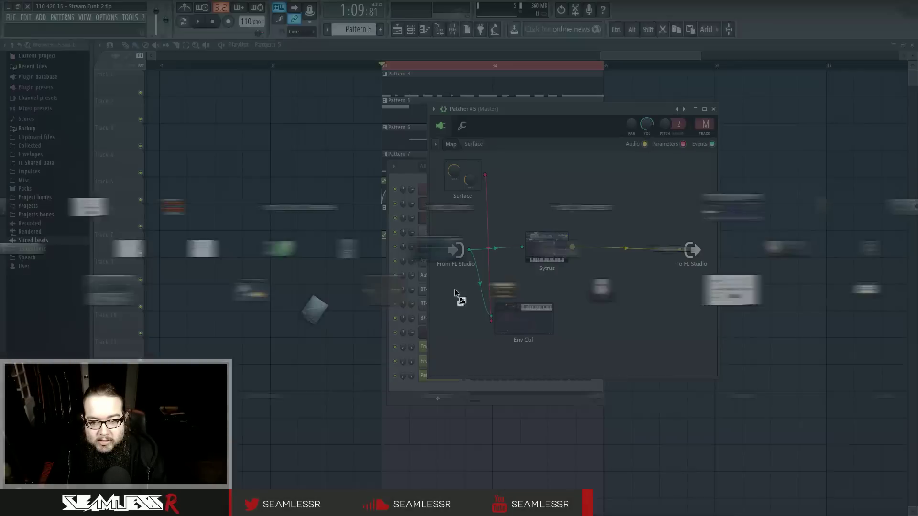
Reposition and enlarge the Patcher window, and move the To FL Studio module to its far end.
{"action": "left_click_drag", "start_coordinate": [556, 114], "coordinate": [490, 79]}
{"action": "left_click_drag", "start_coordinate": [552, 83], "coordinate": [527, 76]}
{"action": "left_click_drag", "start_coordinate": [625, 336], "coordinate": [802, 349]}
{"action": "left_click_drag", "start_coordinate": [608, 208], "coordinate": [776, 207]}
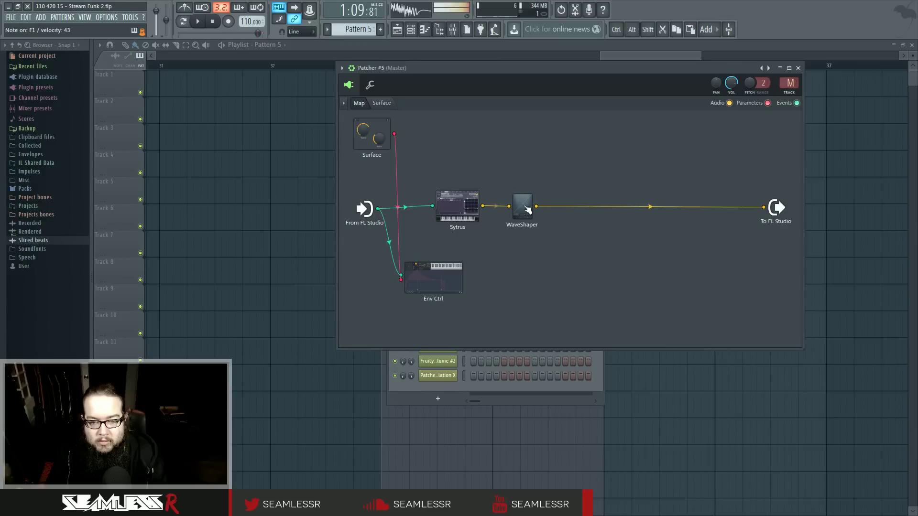
Move the WaveShaper farther from Sytrus, and insert a Param. EQ 2 effect between Sytrus and the WaveShaper.
{"action": "left_click_drag", "start_coordinate": [519, 204], "coordinate": [578, 206]}
{"action": "right_click", "coordinate": [556, 245]}
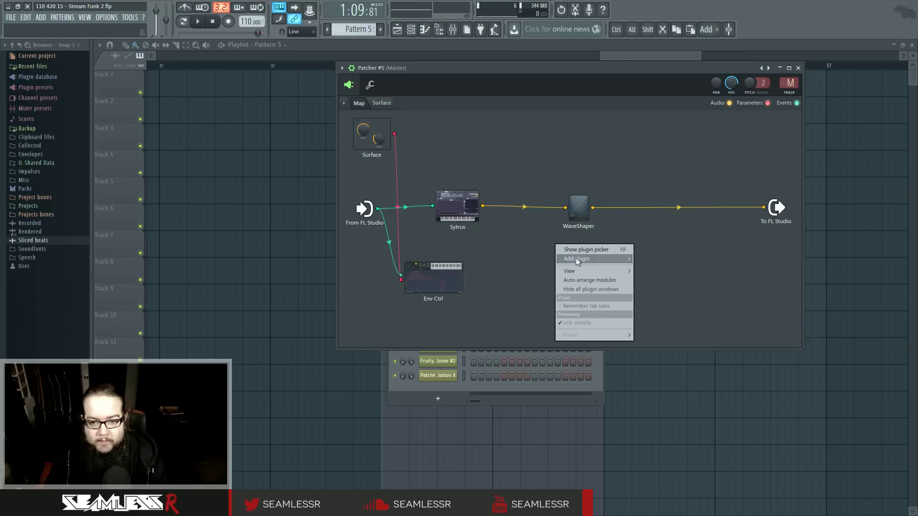
{"action": "left_click", "coordinate": [543, 249]}
{"action": "right_click", "coordinate": [542, 259]}
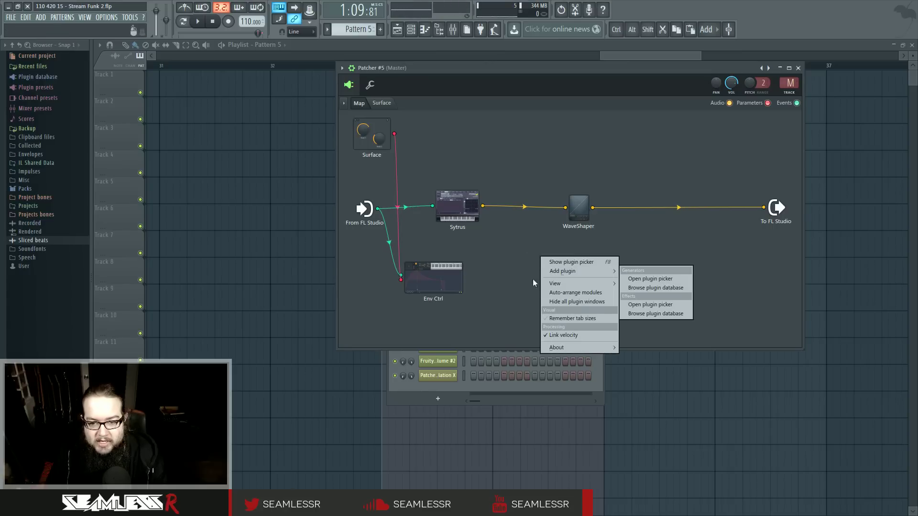
{"action": "left_click", "coordinate": [509, 263]}
{"action": "right_click", "coordinate": [551, 270]}
{"action": "left_click", "coordinate": [532, 261]}
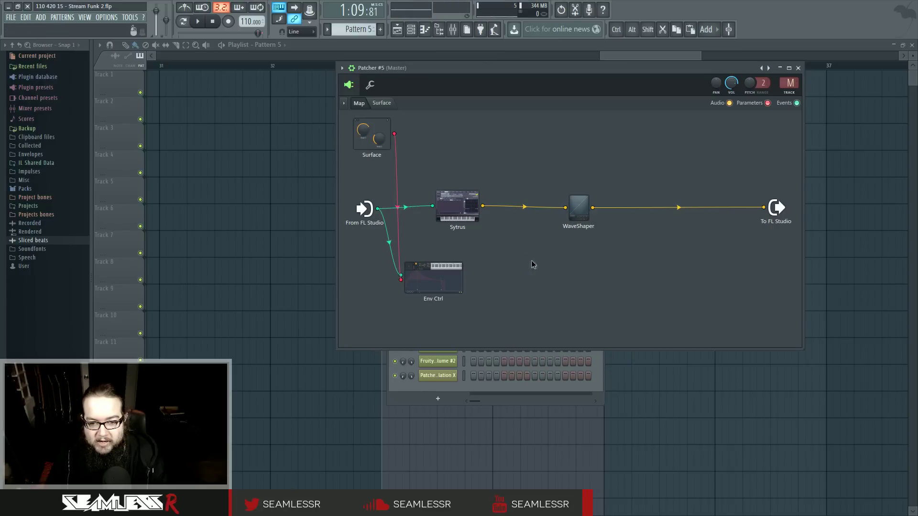
{"action": "key", "text": "F8"}
{"action": "left_click_drag", "start_coordinate": [537, 262], "coordinate": [581, 251]}
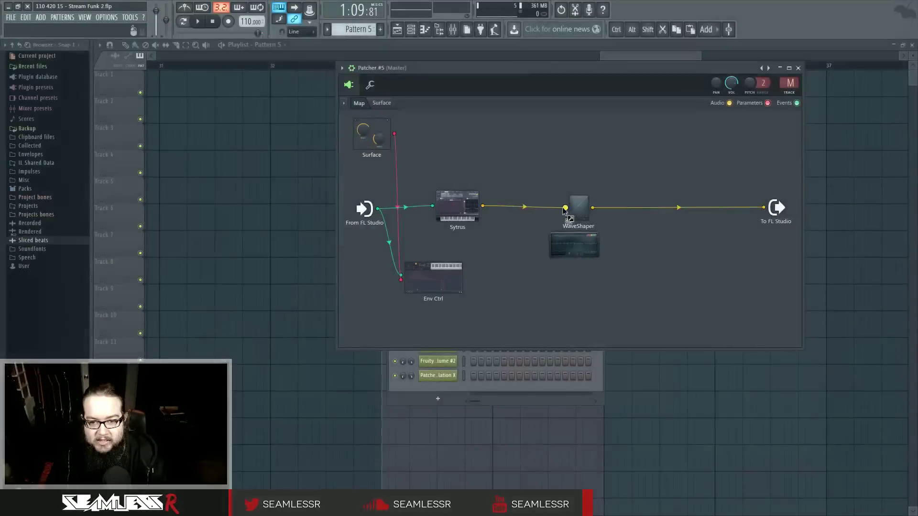
Examine the effect categories in the plugin database, including Visual, Dynamics and Filter > EQ, and collapse the database.
{"action": "left_click", "coordinate": [61, 77]}
{"action": "left_click", "coordinate": [58, 88]}
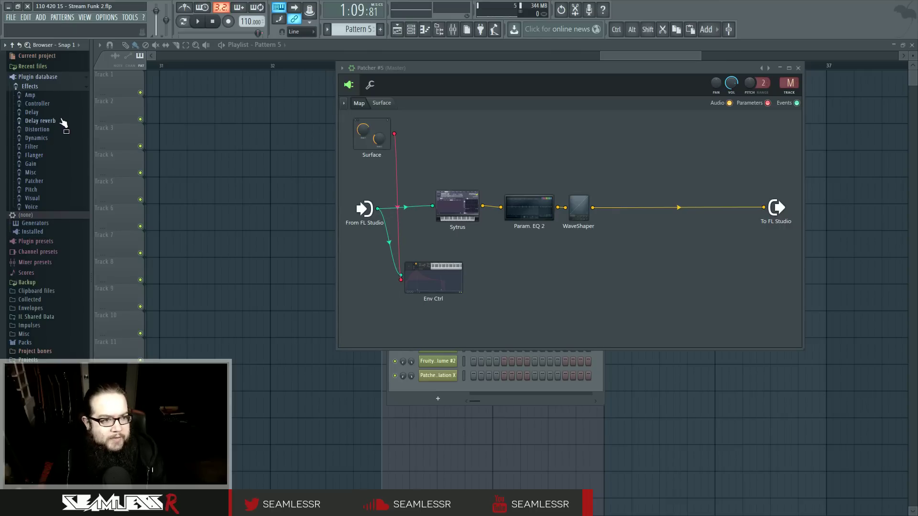
{"action": "left_click", "coordinate": [54, 200]}
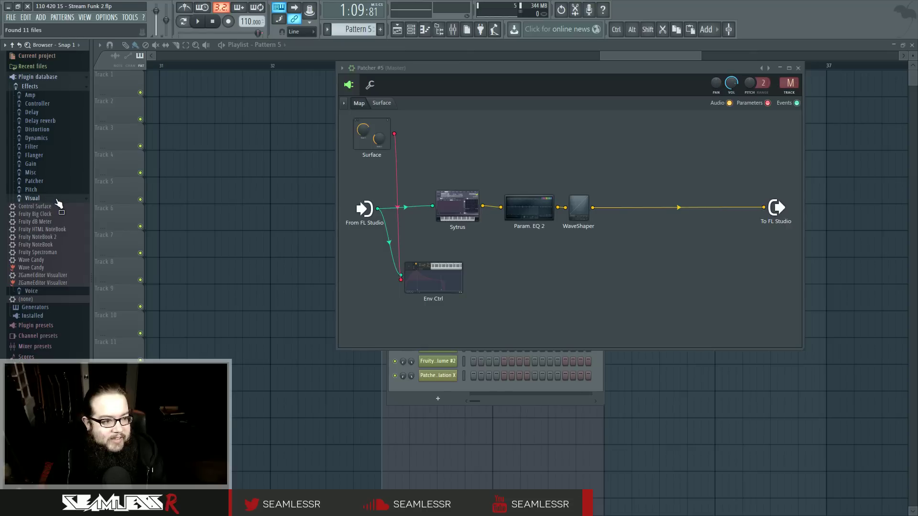
{"action": "left_click", "coordinate": [57, 199]}
{"action": "left_click", "coordinate": [55, 139]}
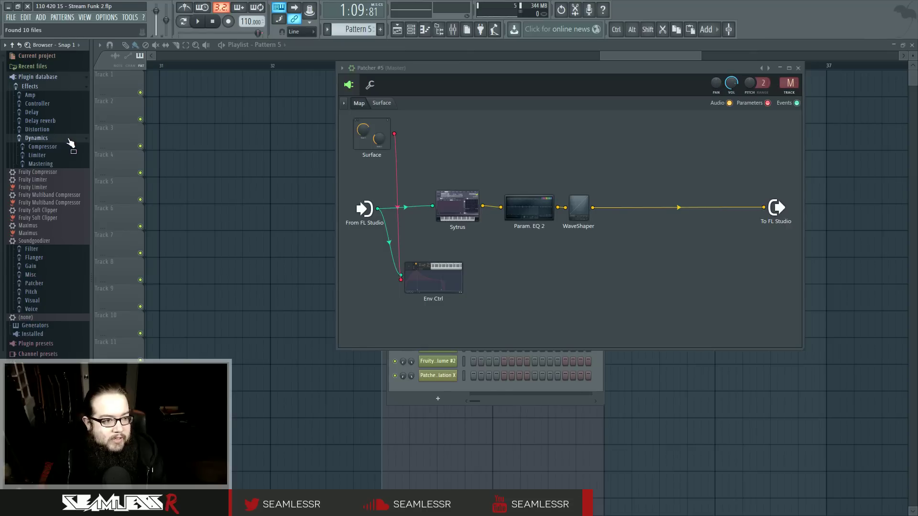
{"action": "left_click", "coordinate": [69, 140]}
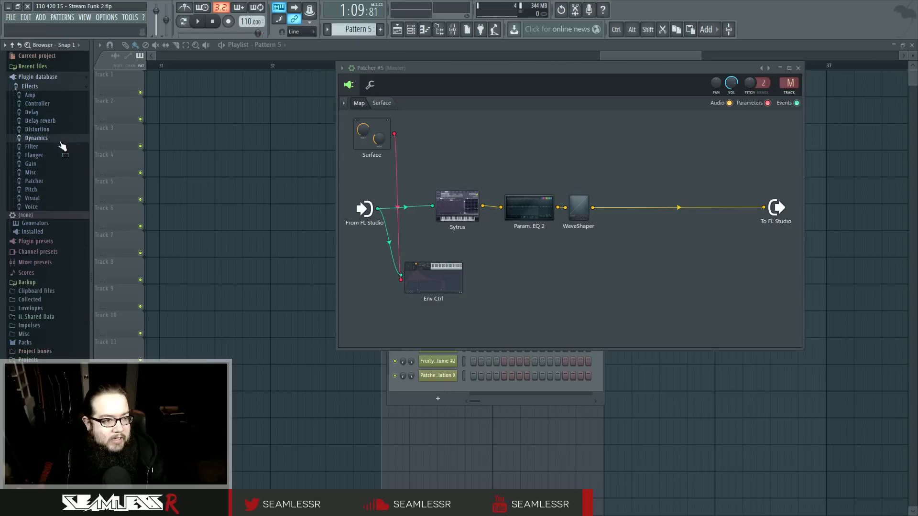
{"action": "left_click", "coordinate": [57, 146]}
{"action": "left_click", "coordinate": [60, 156]}
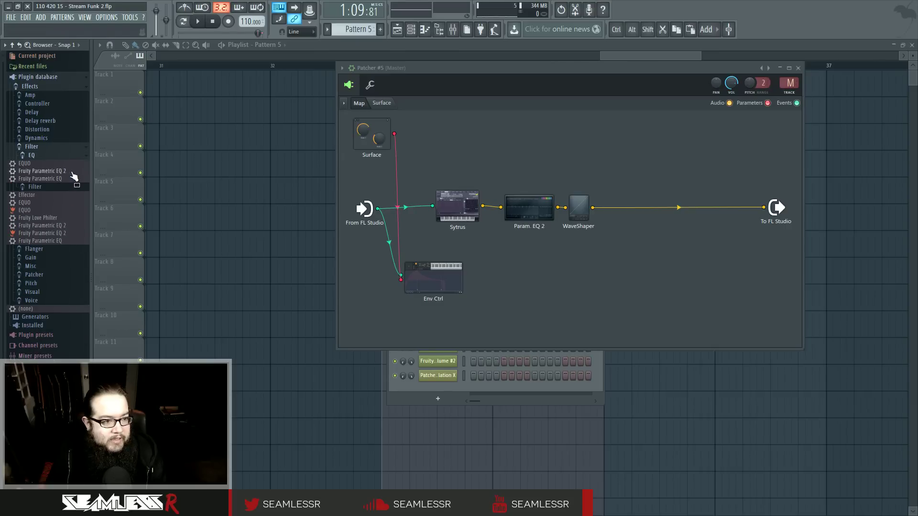
{"action": "left_click", "coordinate": [51, 88]}
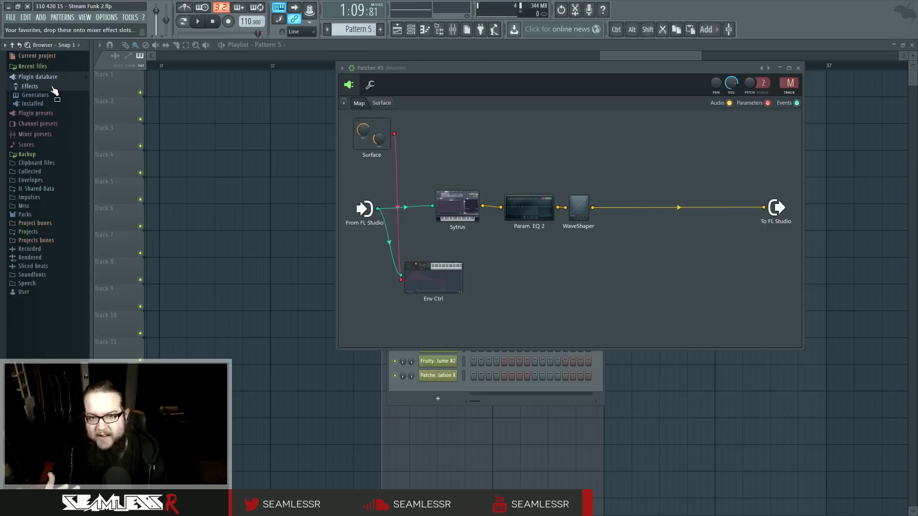
{"action": "left_click", "coordinate": [57, 77]}
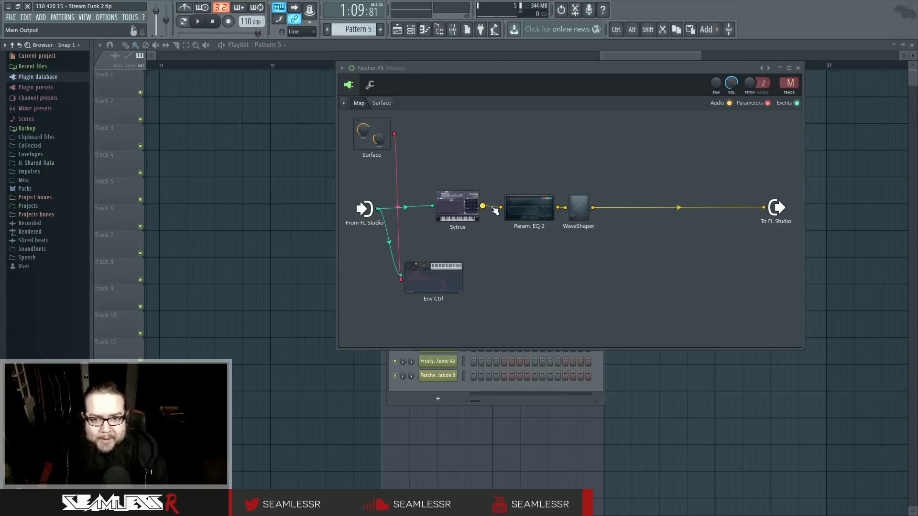
Boost band 5 of Param. EQ 2 into a tall midrange peak, and close the EQ window.
{"action": "left_click", "coordinate": [537, 204]}
{"action": "left_click_drag", "start_coordinate": [413, 229], "coordinate": [762, 162]}
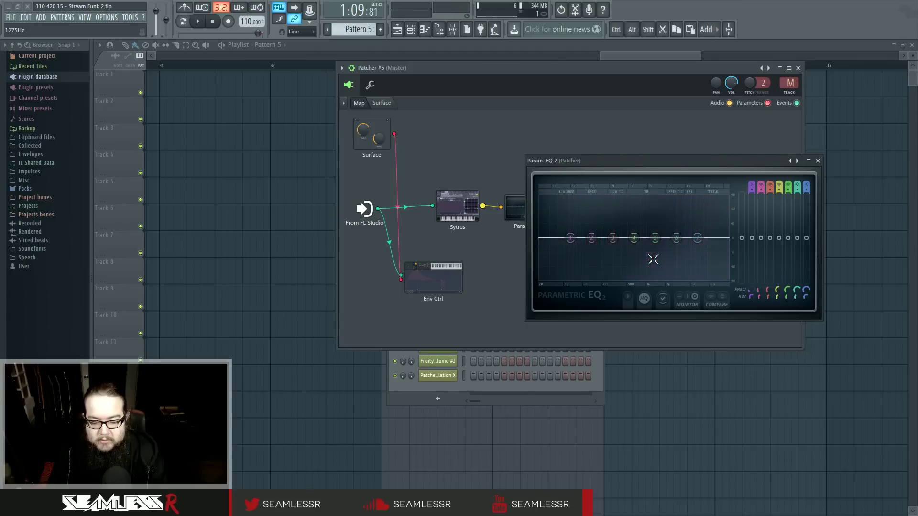
{"action": "left_click_drag", "start_coordinate": [654, 237], "coordinate": [633, 200]}
{"action": "left_click_drag", "start_coordinate": [669, 161], "coordinate": [574, 203]}
{"action": "left_click", "coordinate": [718, 205]}
Open the WaveShaper and expose its pre-gain knob as a parameter input in the patch map.
{"action": "left_click", "coordinate": [579, 206]}
{"action": "left_click_drag", "start_coordinate": [232, 277], "coordinate": [717, 230]}
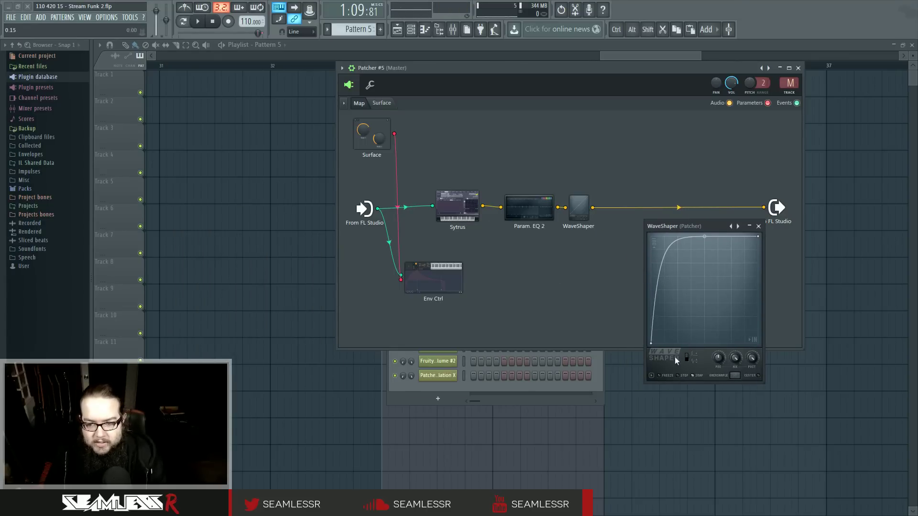
{"action": "right_click", "coordinate": [722, 359]}
{"action": "left_click", "coordinate": [748, 376]}
Raise the frequency of EQ band 5, expose that frequency as a patch parameter input, and close the EQ window.
{"action": "left_click", "coordinate": [525, 203]}
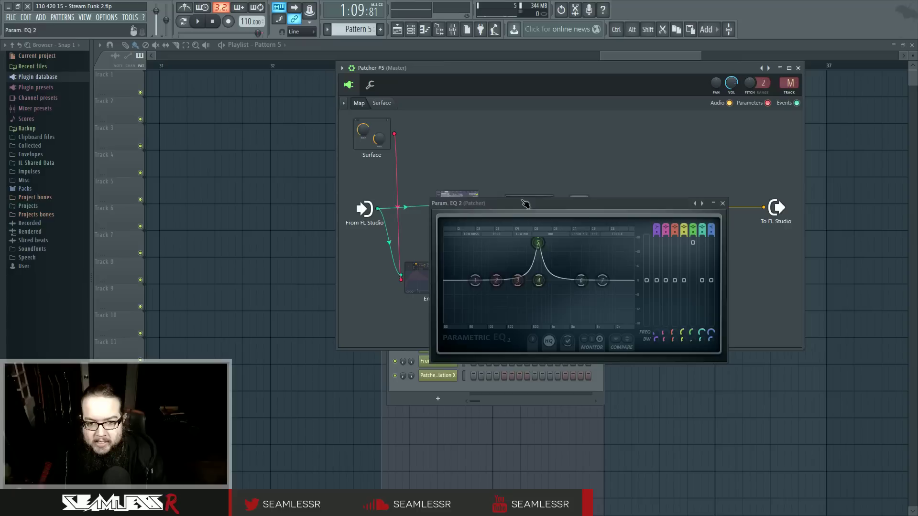
{"action": "left_click_drag", "start_coordinate": [682, 333], "coordinate": [693, 333]}
{"action": "right_click", "coordinate": [693, 331]}
{"action": "left_click", "coordinate": [719, 350]}
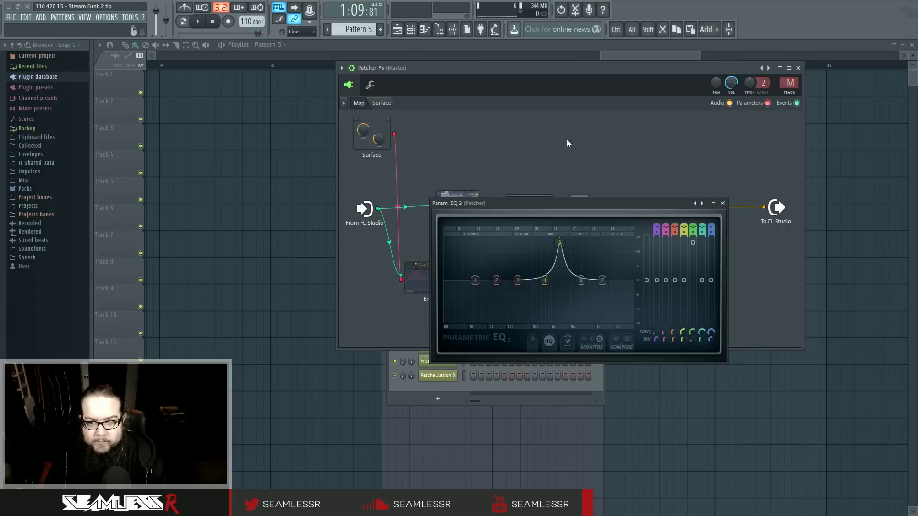
{"action": "left_click", "coordinate": [722, 203]}
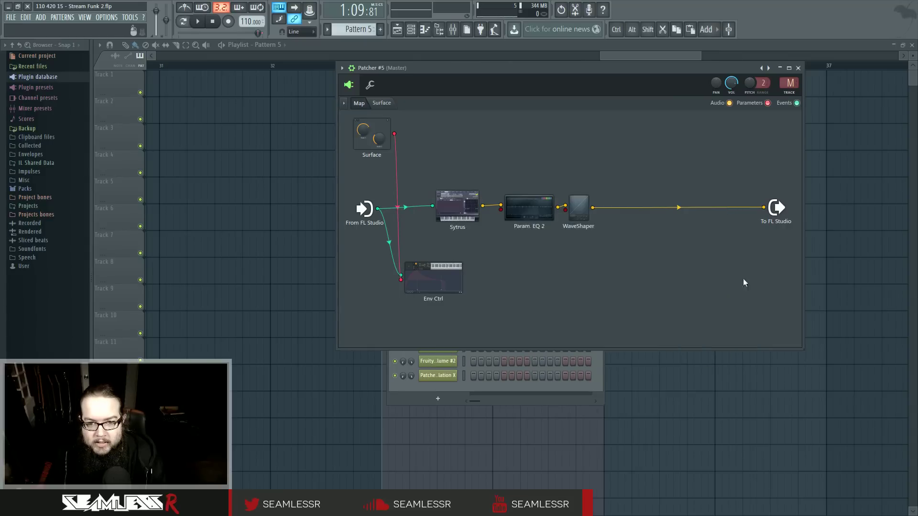
Open Env Ctrl and delete the low and high middle points from articulator 2's Modulation X mapping curve.
{"action": "double_click", "coordinate": [447, 275]}
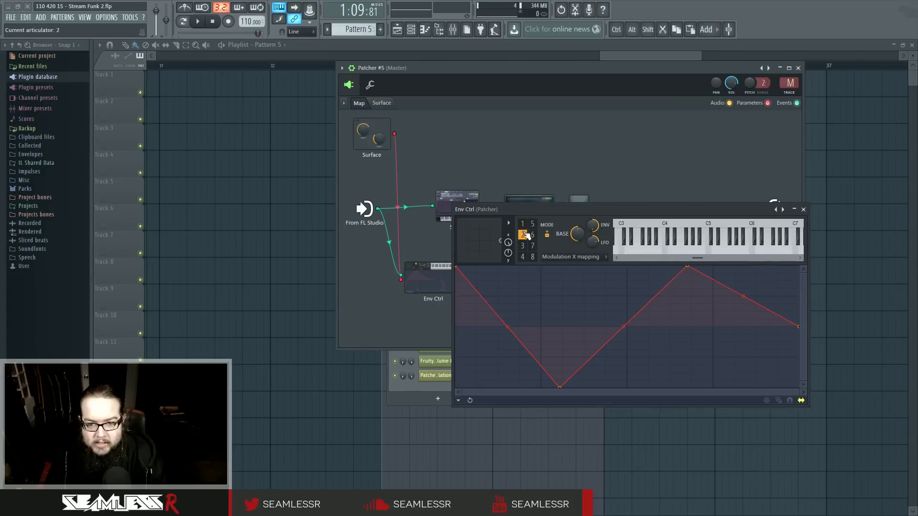
{"action": "left_click", "coordinate": [523, 224]}
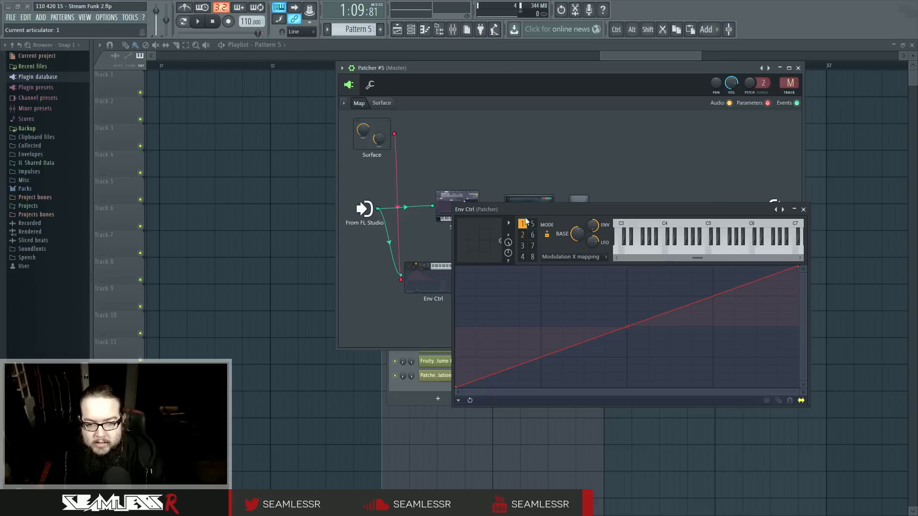
{"action": "left_click_drag", "start_coordinate": [527, 210], "coordinate": [616, 204]}
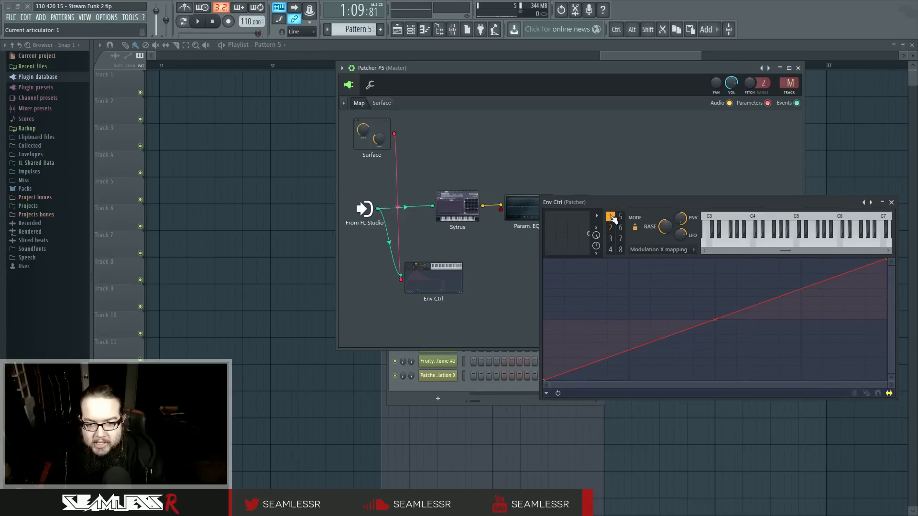
{"action": "left_click_drag", "start_coordinate": [611, 202], "coordinate": [582, 245]}
{"action": "left_click", "coordinate": [580, 271]}
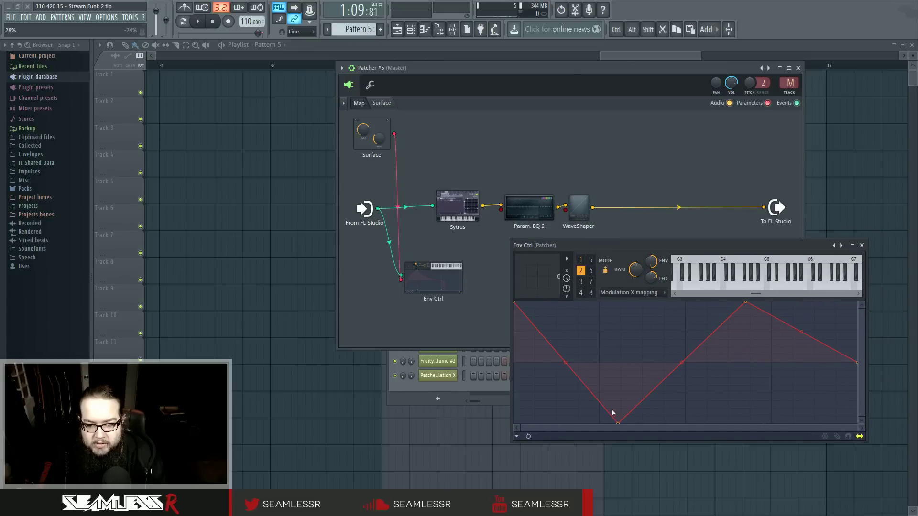
{"action": "right_click", "coordinate": [622, 420]}
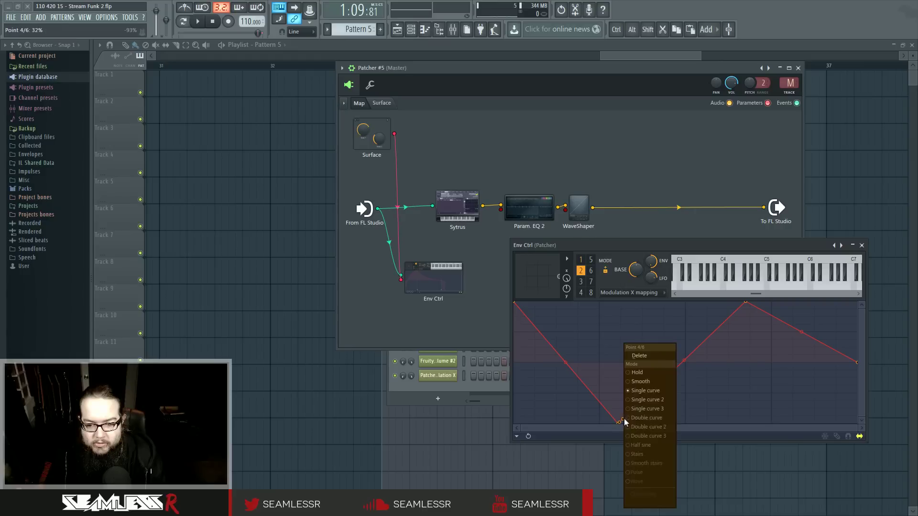
{"action": "left_click", "coordinate": [647, 357]}
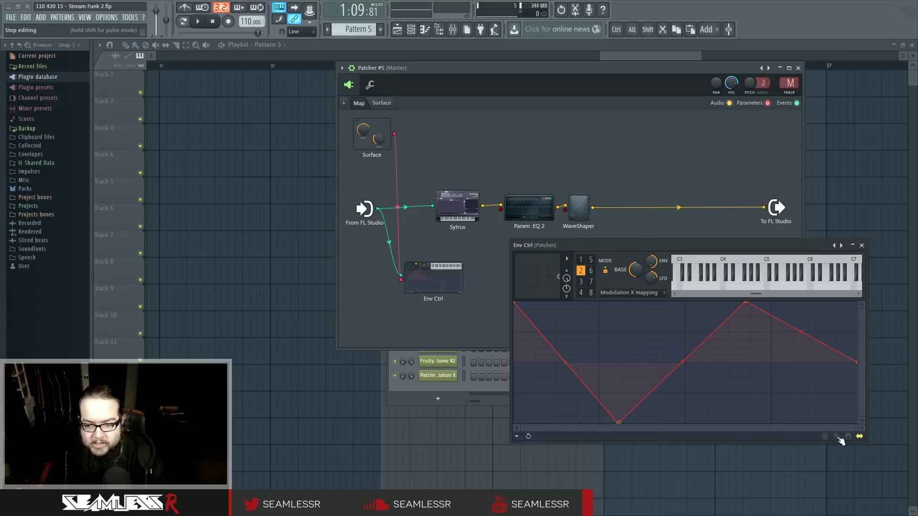
{"action": "right_click", "coordinate": [619, 422]}
{"action": "right_click", "coordinate": [745, 303]}
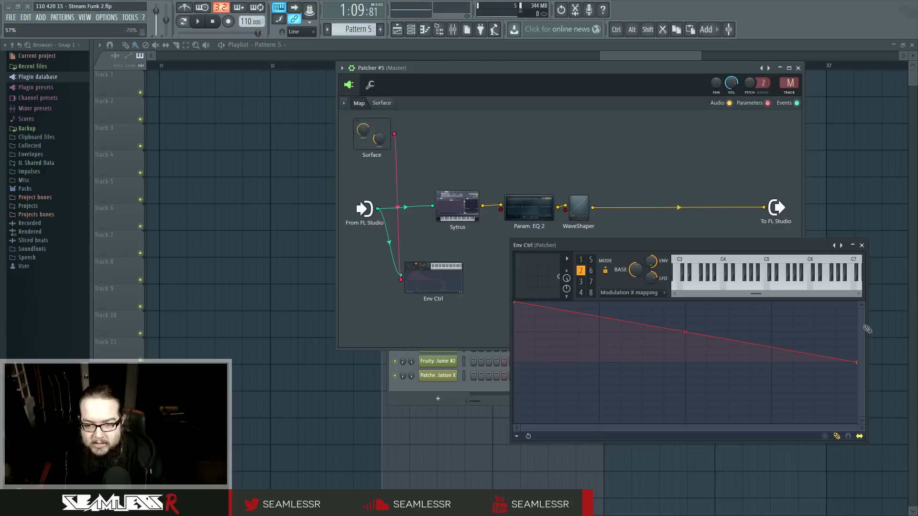
Set articulator 2's mapping curve to start slightly below the centre line and rise to about midway above it.
{"action": "left_click", "coordinate": [837, 437]}
{"action": "left_click_drag", "start_coordinate": [518, 304], "coordinate": [514, 371]}
{"action": "left_click_drag", "start_coordinate": [856, 363], "coordinate": [856, 330]}
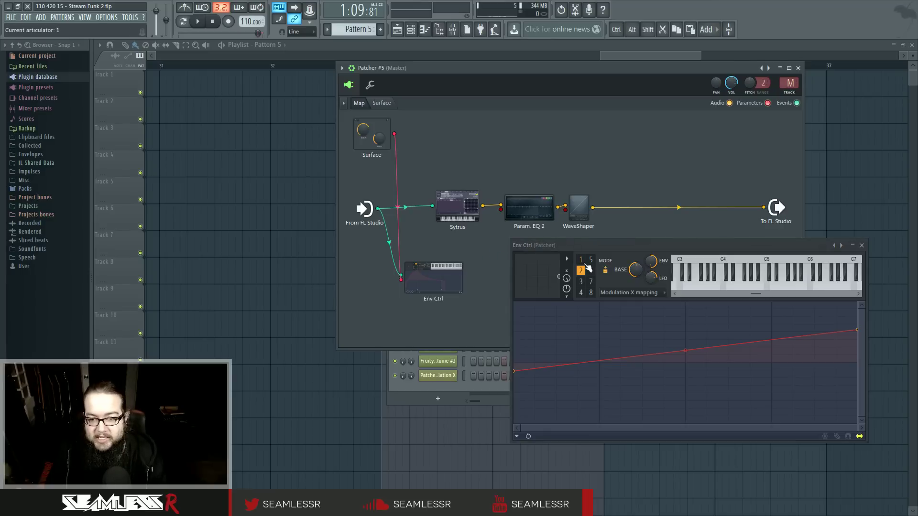
Activate Env Ctrl's Articulator 1 and Articulator 2 outputs, and connect them to the Param. EQ 2 and WaveShaper parameter inputs.
{"action": "right_click", "coordinate": [459, 274]}
{"action": "mouse_move", "coordinate": [478, 328]}
{"action": "mouse_move", "coordinate": [533, 328]}
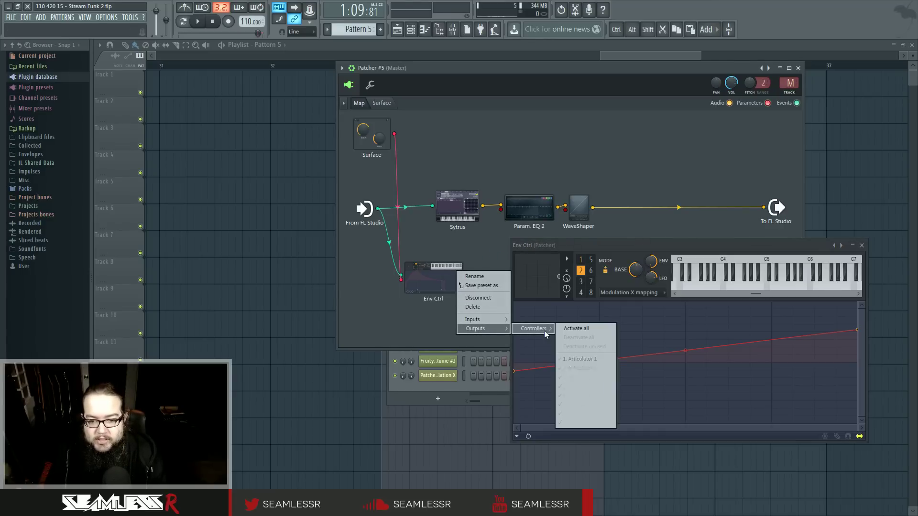
{"action": "left_click", "coordinate": [580, 359]}
{"action": "right_click", "coordinate": [449, 288]}
{"action": "mouse_move", "coordinate": [478, 343]}
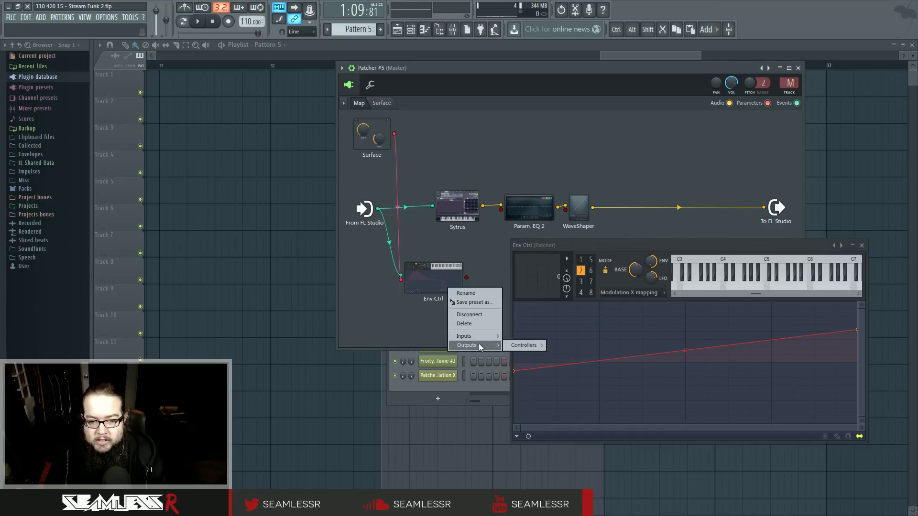
{"action": "mouse_move", "coordinate": [526, 345]}
{"action": "left_click", "coordinate": [589, 376]}
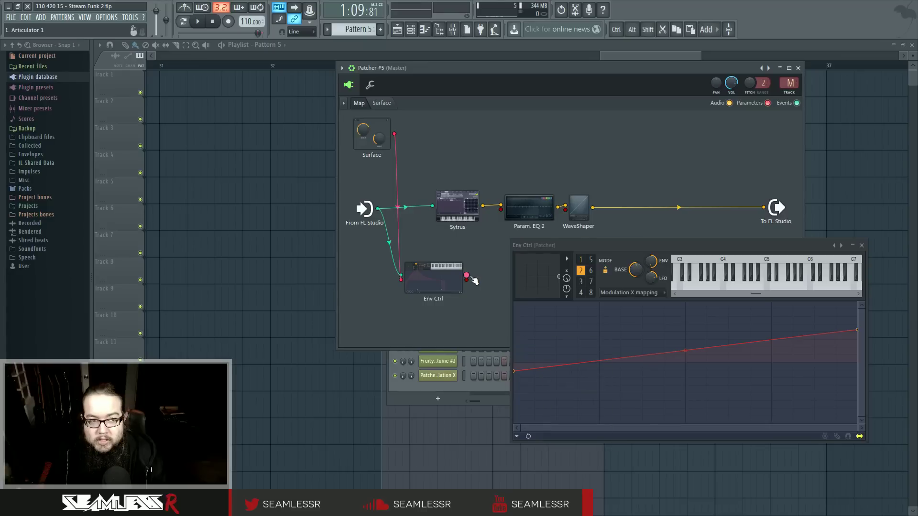
{"action": "left_click_drag", "start_coordinate": [467, 276], "coordinate": [501, 210]}
Bend articulator 1's Modulation X mapping line upward into a fast-rising curve, and try the Modulation X knob.
{"action": "left_click", "coordinate": [580, 260]}
{"action": "left_click_drag", "start_coordinate": [684, 361], "coordinate": [685, 320]}
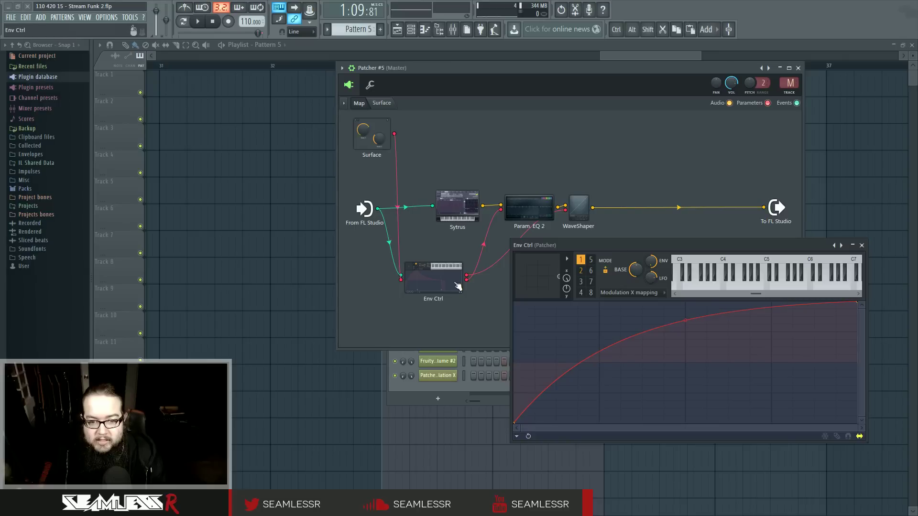
{"action": "mouse_move", "coordinate": [566, 278]}
{"action": "left_mouse_down"}
{"action": "mouse_move", "coordinate": [566, 331]}
{"action": "mouse_move", "coordinate": [566, 278]}
{"action": "left_mouse_up"}
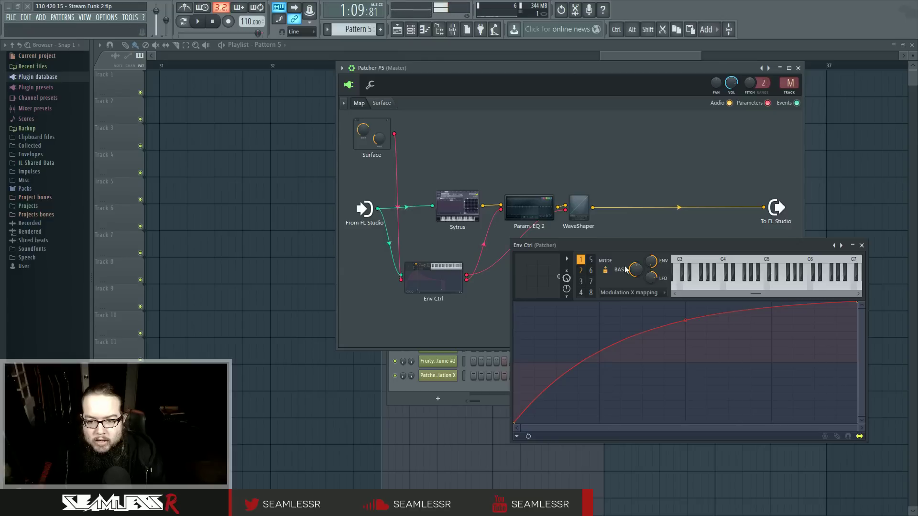
Sweep Env Ctrl's global Modulation X into its upper range while viewing the mappings of articulators 1 and 2.
{"action": "left_click", "coordinate": [632, 289]}
{"action": "left_click", "coordinate": [637, 290]}
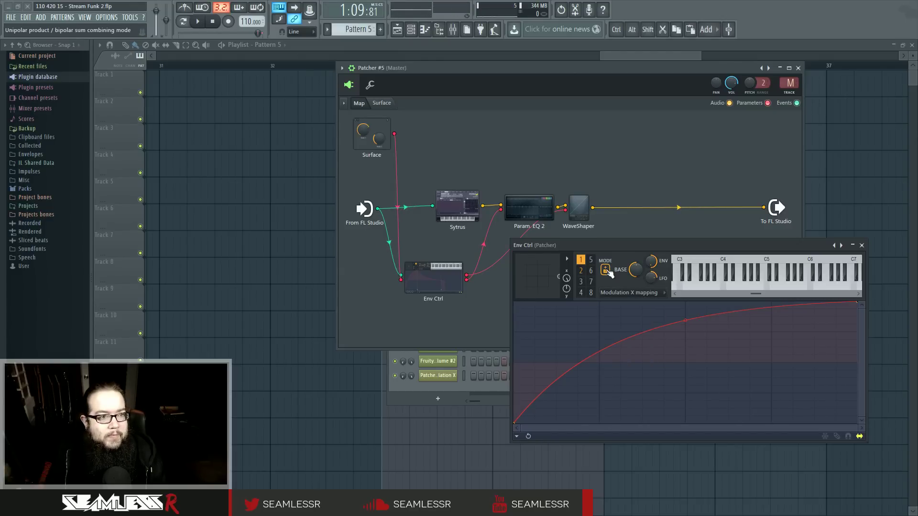
{"action": "left_click", "coordinate": [572, 267]}
{"action": "left_click_drag", "start_coordinate": [566, 278], "coordinate": [566, 259]}
{"action": "left_click", "coordinate": [580, 270]}
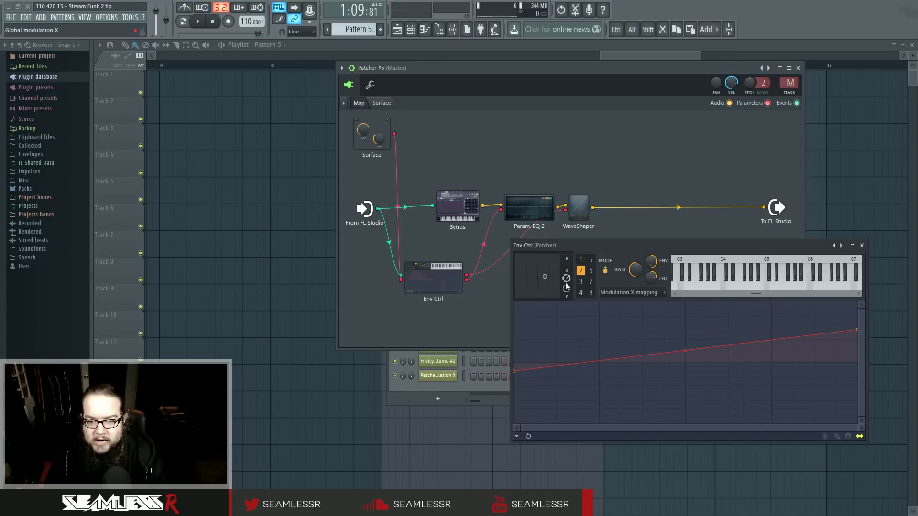
{"action": "left_click_drag", "start_coordinate": [566, 278], "coordinate": [566, 246]}
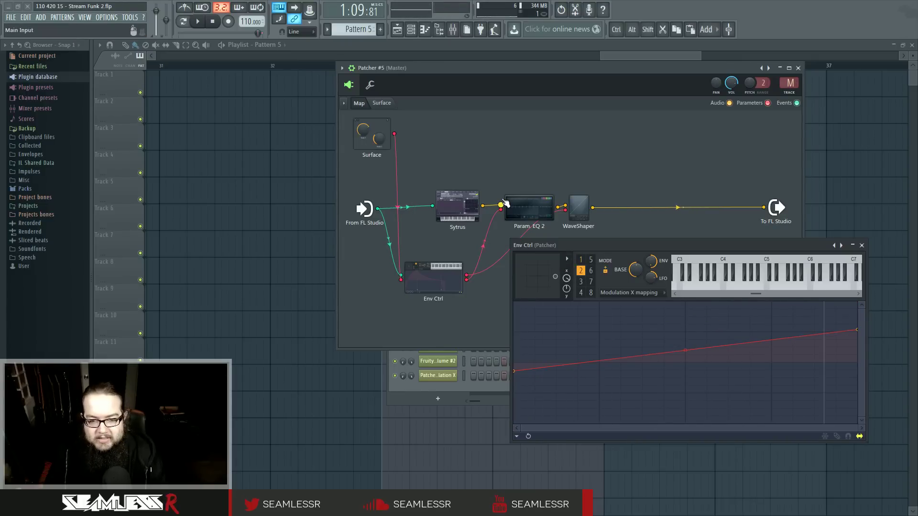
Close Env Ctrl, expose Sytrus's main Modulation X as a parameter input, and connect it to the Surface knob output.
{"action": "right_click", "coordinate": [448, 204]}
{"action": "left_click", "coordinate": [456, 201]}
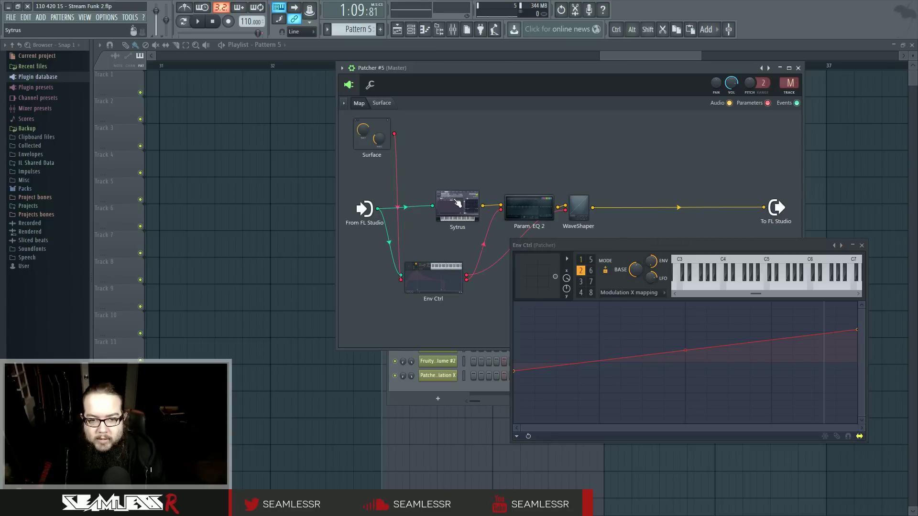
{"action": "left_click", "coordinate": [861, 245]}
{"action": "left_click", "coordinate": [459, 198]}
{"action": "right_click", "coordinate": [369, 232]}
{"action": "left_click", "coordinate": [591, 152]}
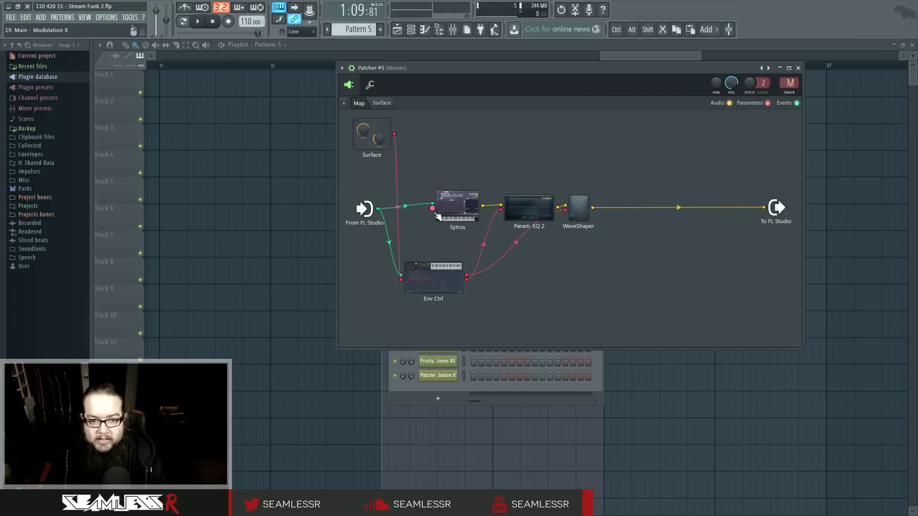
{"action": "left_click_drag", "start_coordinate": [433, 209], "coordinate": [394, 134]}
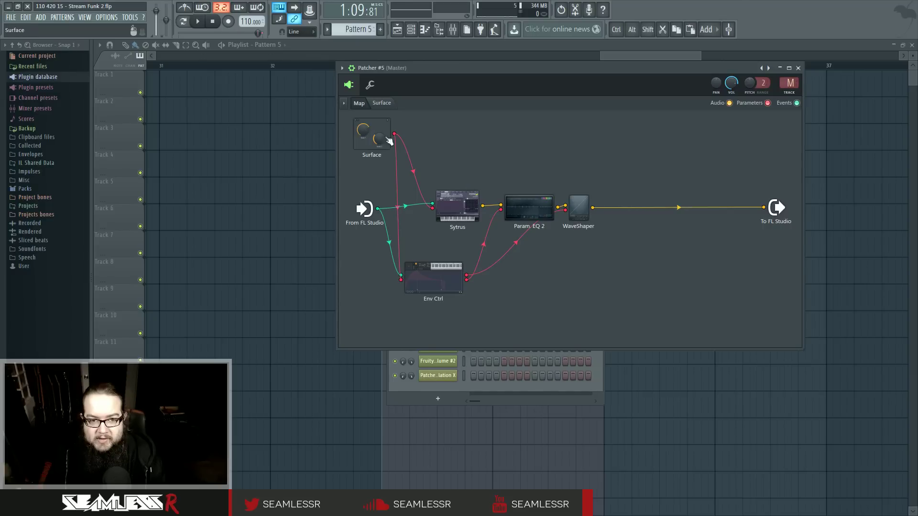
Open the WaveShaper beside the Surface view and try Knob 1 while watching the shaper curve.
{"action": "left_click", "coordinate": [383, 105]}
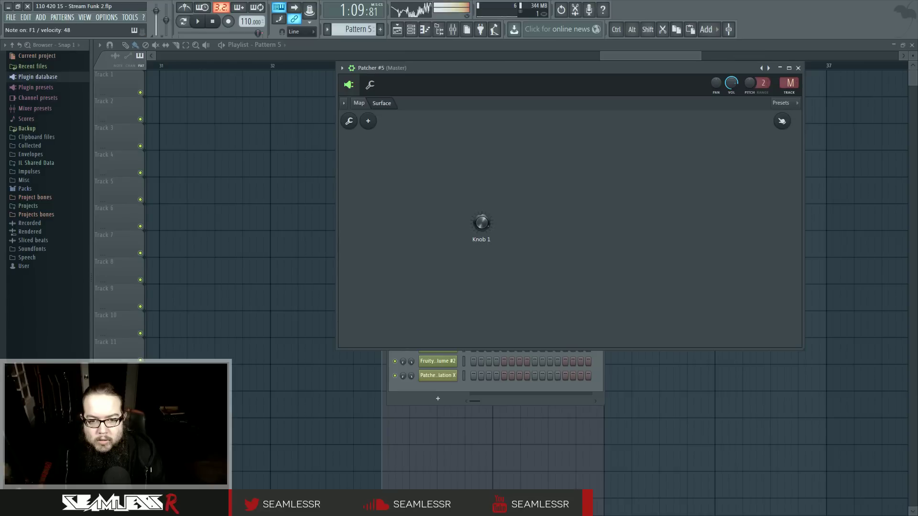
{"action": "left_click", "coordinate": [359, 103]}
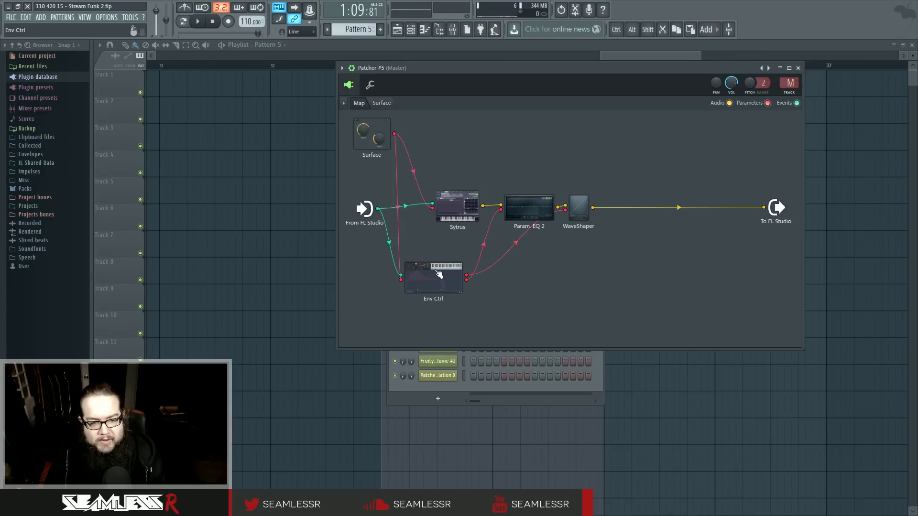
{"action": "left_click_drag", "start_coordinate": [440, 274], "coordinate": [457, 274]}
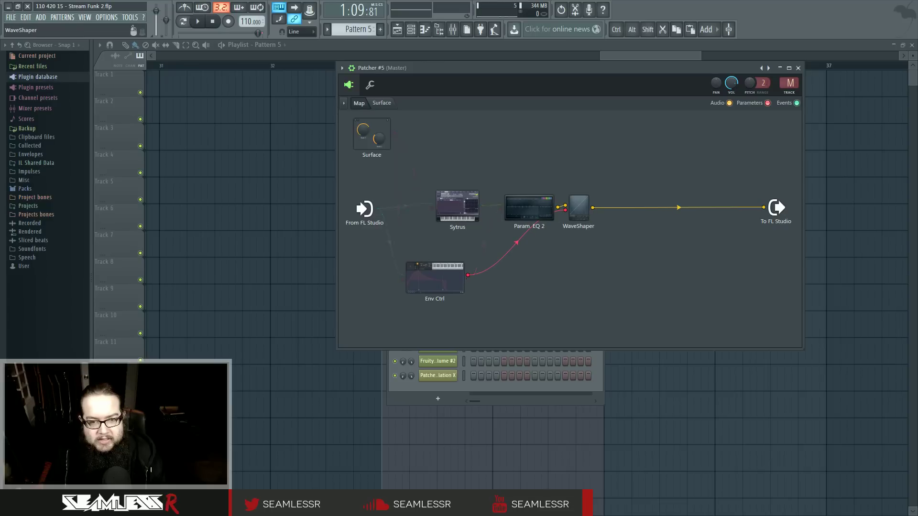
{"action": "left_click", "coordinate": [587, 214]}
{"action": "left_click", "coordinate": [381, 103]}
{"action": "left_click_drag", "start_coordinate": [481, 223], "coordinate": [481, 238]}
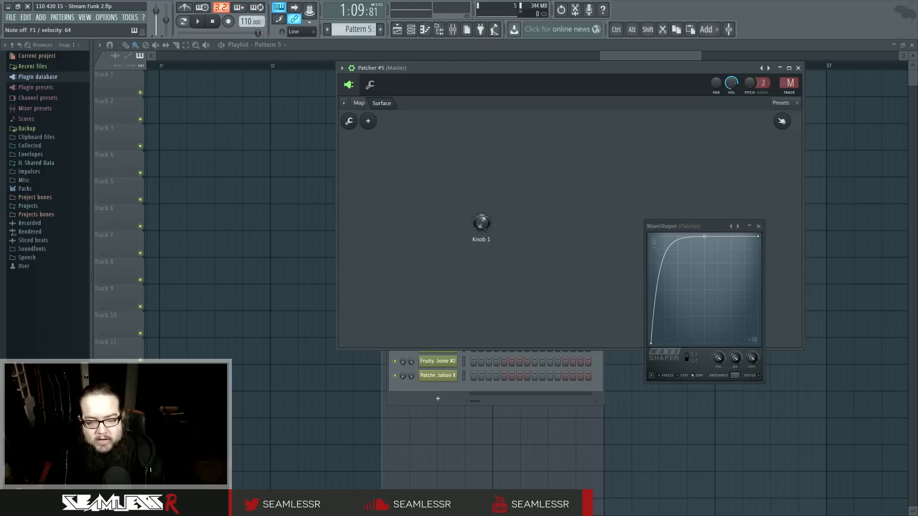
Disconnect the FL Studio event input from Env Ctrl and return to the Surface view.
{"action": "left_click", "coordinate": [357, 104]}
{"action": "left_click_drag", "start_coordinate": [404, 278], "coordinate": [385, 271]}
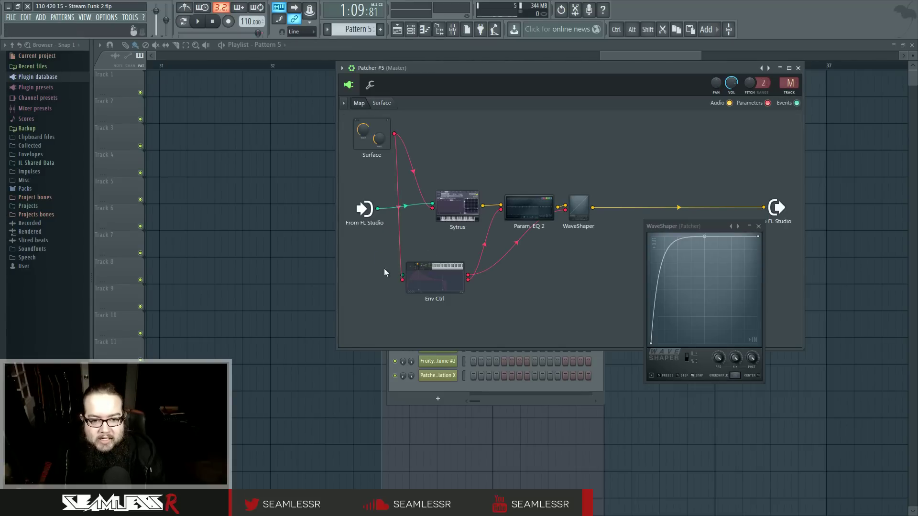
{"action": "left_click", "coordinate": [382, 103]}
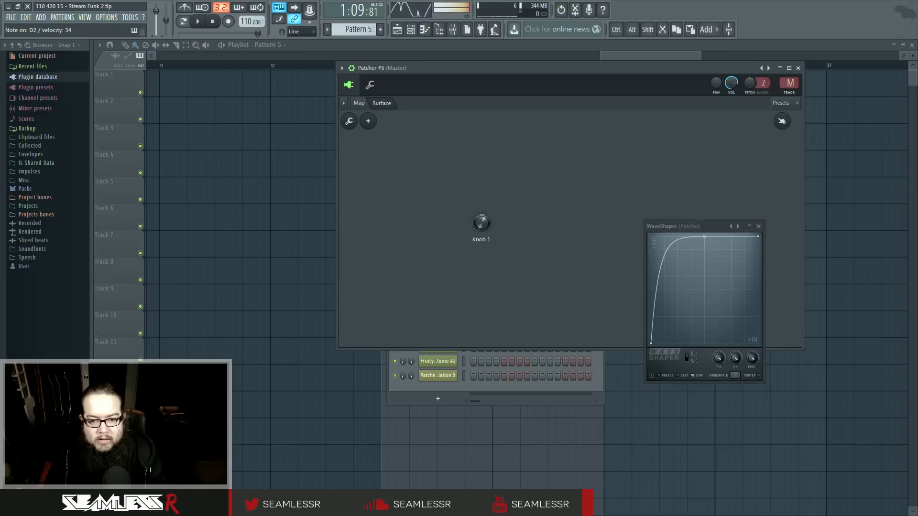
Open Env Ctrl and disable the parameter input of articulator 2's Base knob.
{"action": "left_click", "coordinate": [359, 103]}
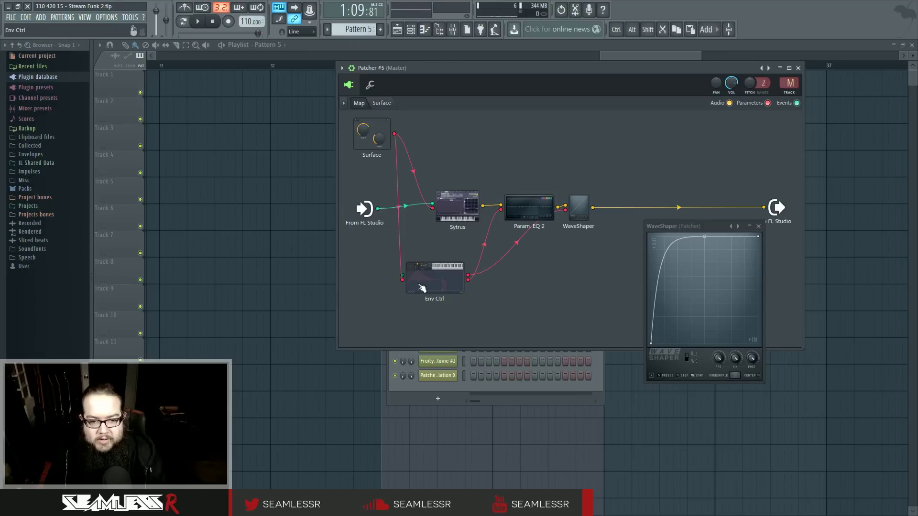
{"action": "left_click", "coordinate": [448, 273]}
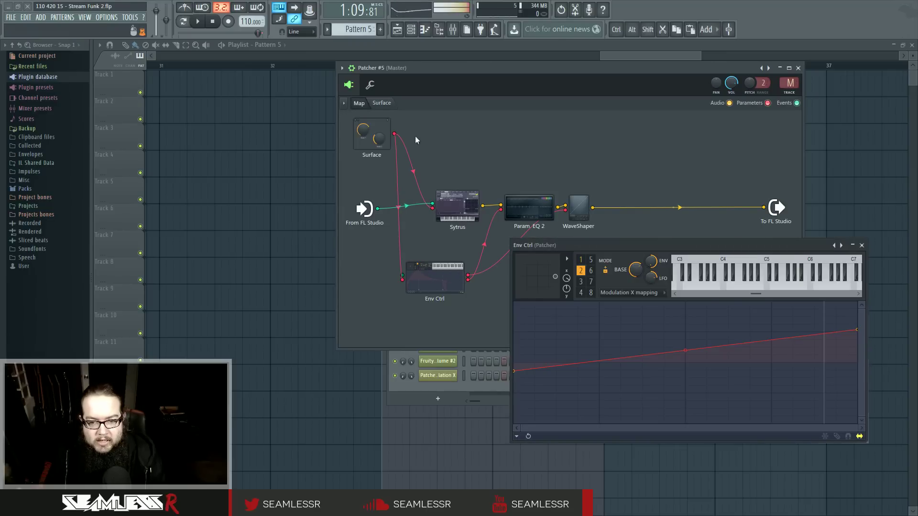
{"action": "left_click", "coordinate": [382, 103]}
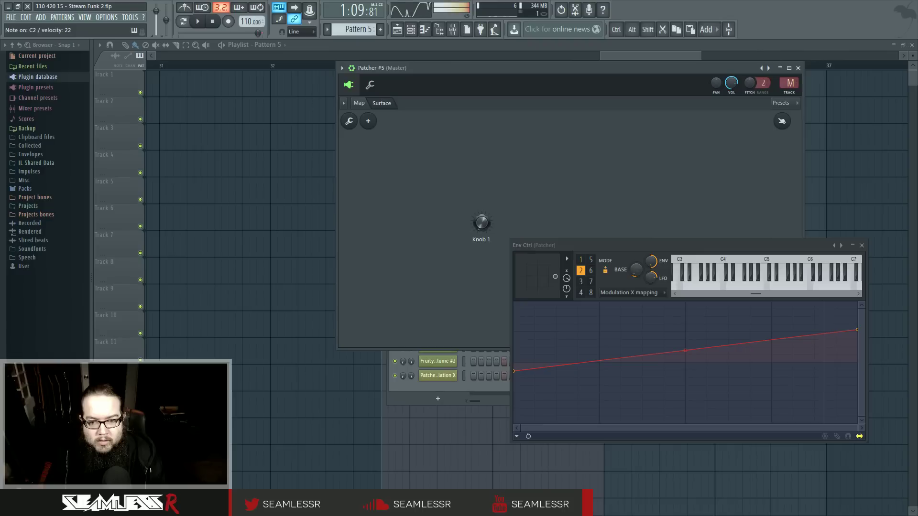
{"action": "right_click", "coordinate": [632, 275]}
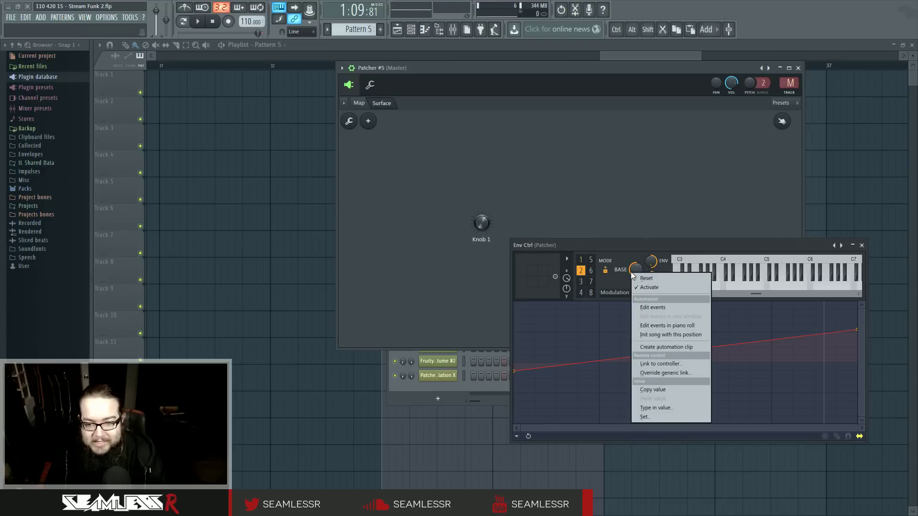
{"action": "left_click", "coordinate": [645, 288]}
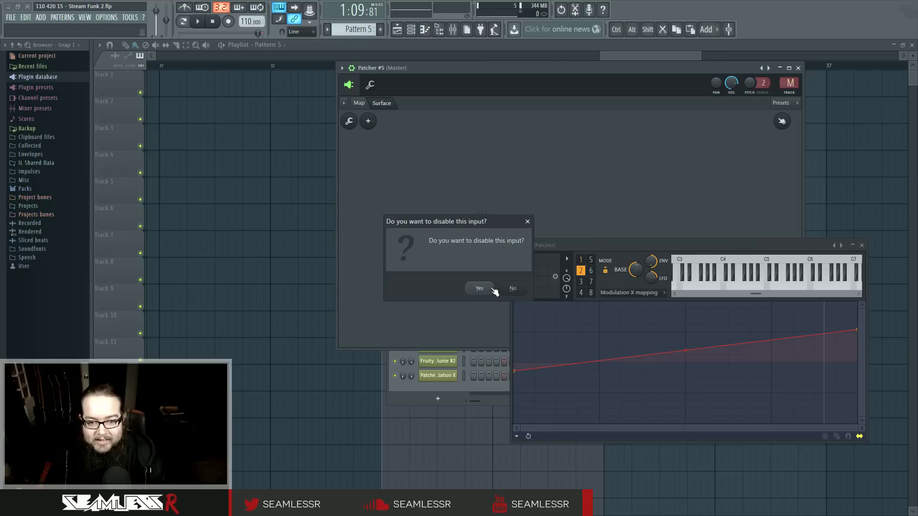
{"action": "left_click", "coordinate": [492, 289]}
Activate Env Ctrl's global Modulation X as a parameter input, connect it to the Surface knob output, and try Knob 1.
{"action": "right_click", "coordinate": [567, 278]}
{"action": "left_click", "coordinate": [595, 295]}
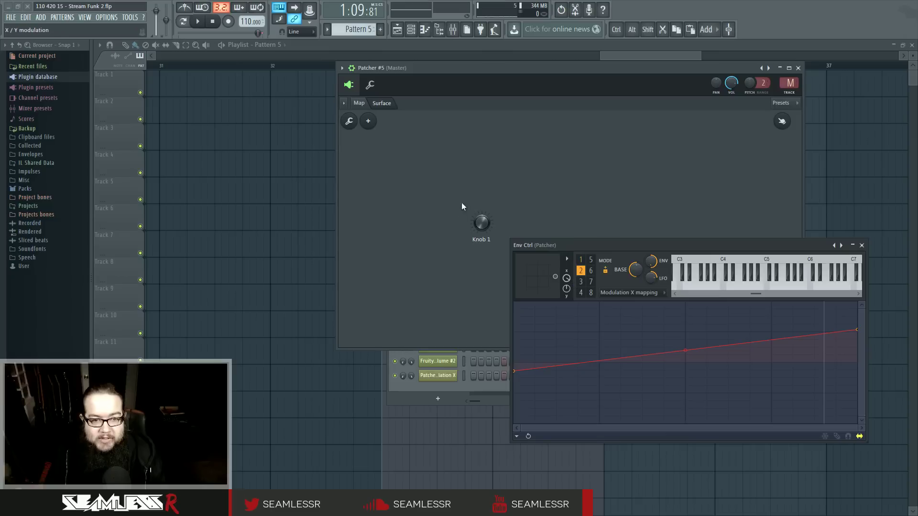
{"action": "left_click", "coordinate": [359, 102]}
{"action": "left_click_drag", "start_coordinate": [402, 280], "coordinate": [394, 134]}
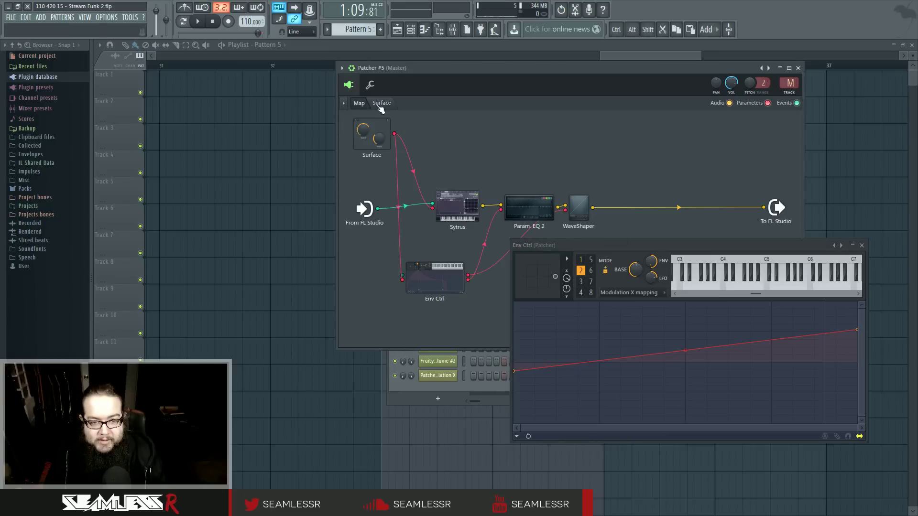
{"action": "left_click", "coordinate": [382, 104]}
{"action": "mouse_move", "coordinate": [482, 223]}
{"action": "left_mouse_down"}
{"action": "mouse_move", "coordinate": [481, 215]}
{"action": "mouse_move", "coordinate": [481, 236]}
{"action": "mouse_move", "coordinate": [482, 212]}
{"action": "left_mouse_up"}
Reshape articulator 2's Modulation X mapping into a gentle downward slope, starting above the centre line and ending slightly below it.
{"action": "left_click_drag", "start_coordinate": [859, 329], "coordinate": [859, 348]}
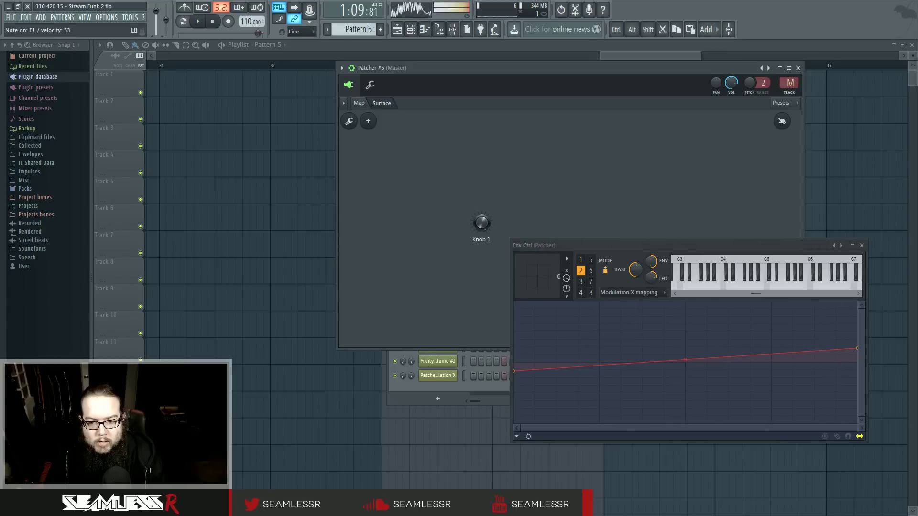
{"action": "left_click_drag", "start_coordinate": [512, 371], "coordinate": [514, 326]}
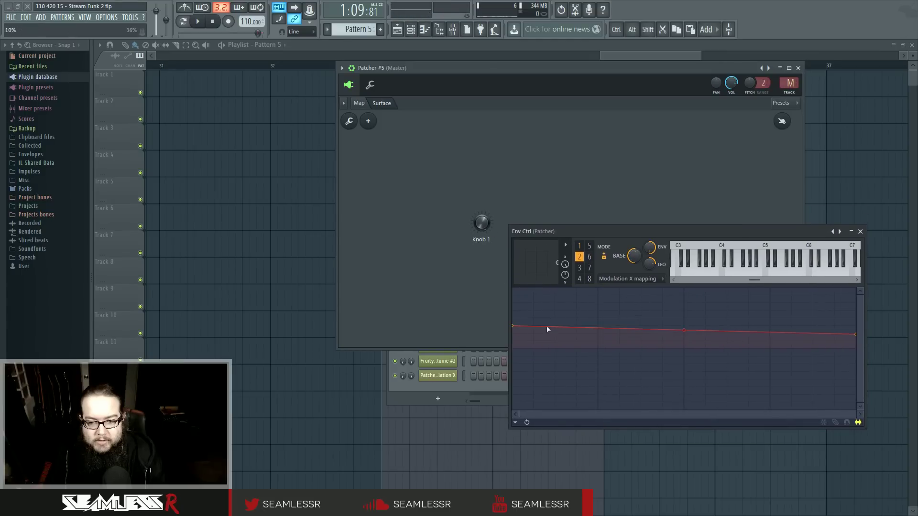
{"action": "left_click_drag", "start_coordinate": [851, 335], "coordinate": [855, 357]}
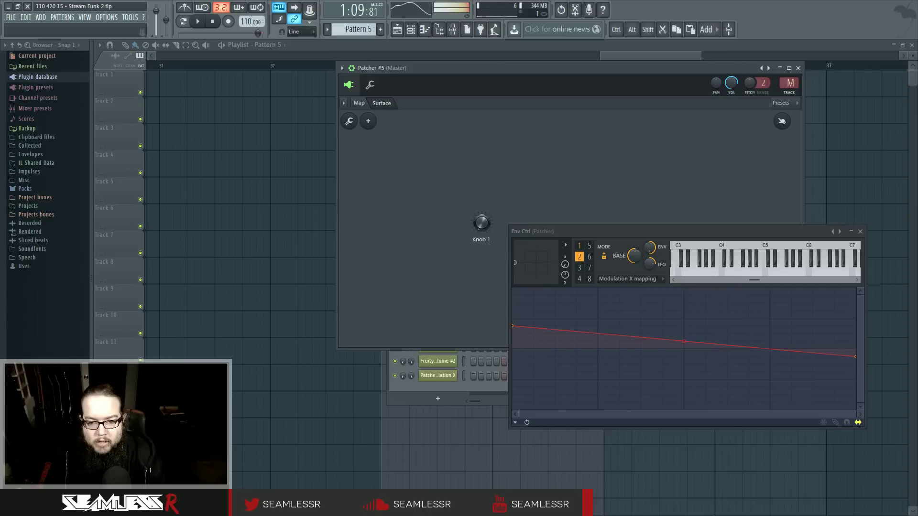
{"action": "left_click_drag", "start_coordinate": [515, 329], "coordinate": [514, 335]}
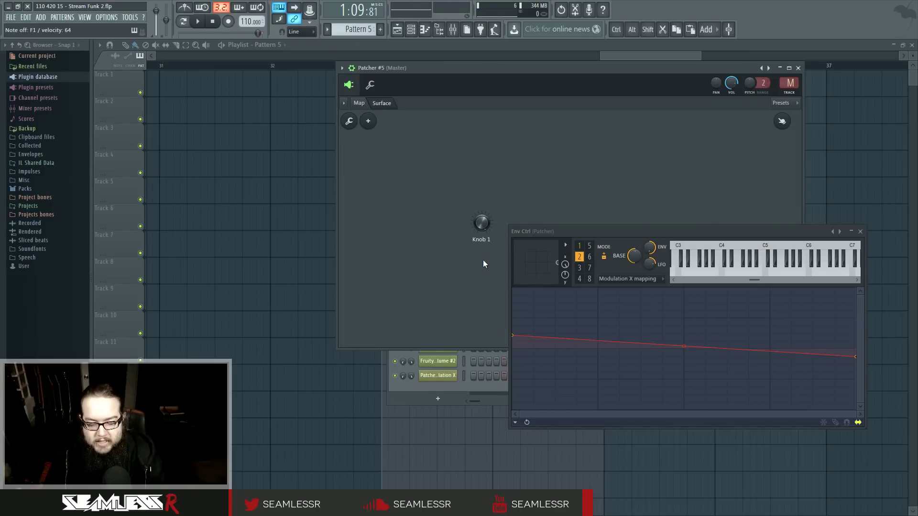
Open Param. EQ 2 from the map and enable its High precision monitor.
{"action": "left_click", "coordinate": [365, 106]}
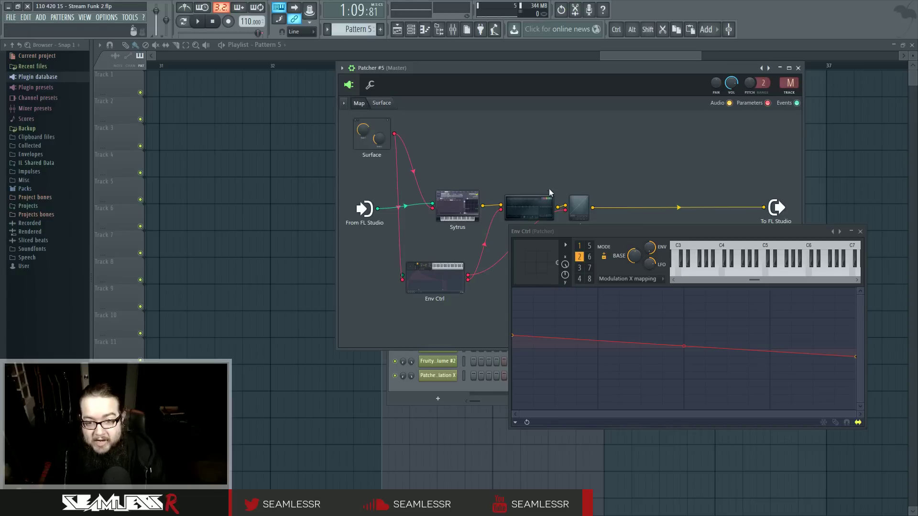
{"action": "left_click", "coordinate": [543, 213]}
{"action": "left_click", "coordinate": [532, 339]}
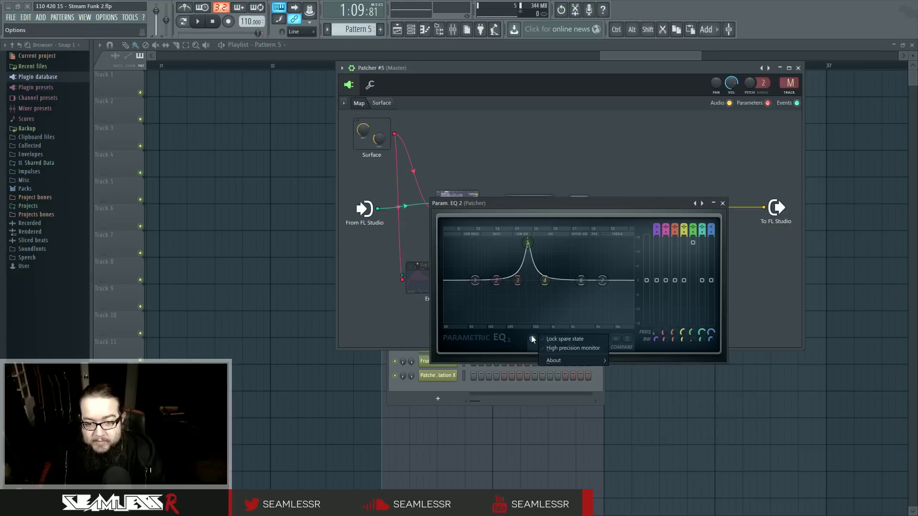
{"action": "left_click", "coordinate": [551, 349]}
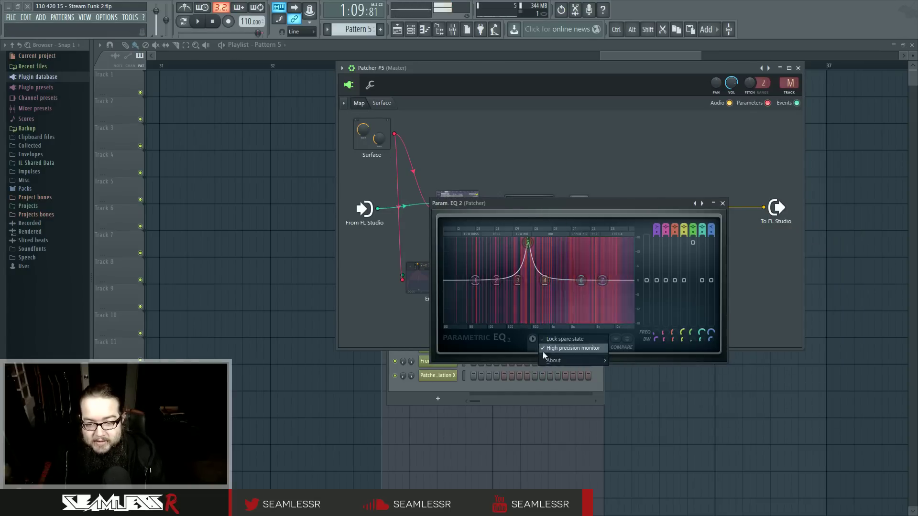
{"action": "left_click", "coordinate": [533, 339]}
{"action": "left_click", "coordinate": [544, 349]}
{"action": "left_click", "coordinate": [532, 340]}
{"action": "left_click", "coordinate": [543, 358]}
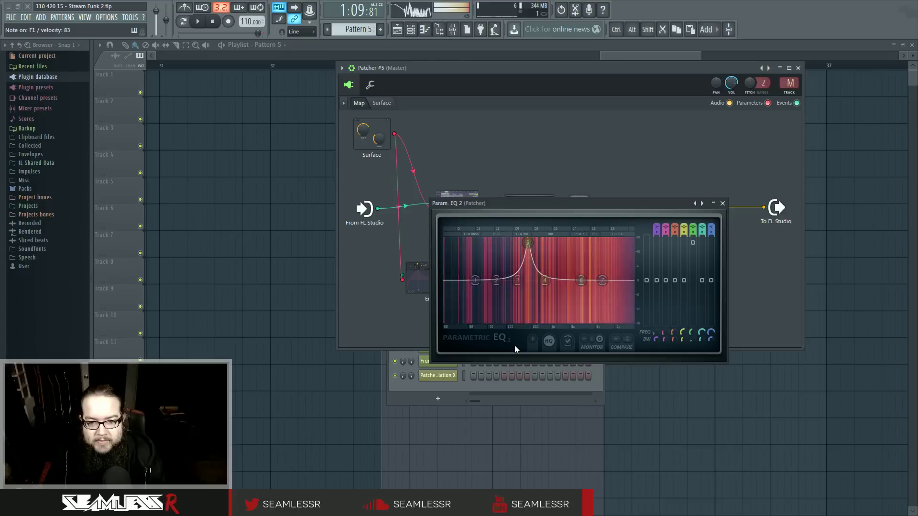
Raise band 4 of Param. EQ 2 into a narrow peak of about 16 dB, just above band 5's frequency.
{"action": "left_click_drag", "start_coordinate": [545, 282], "coordinate": [557, 250]}
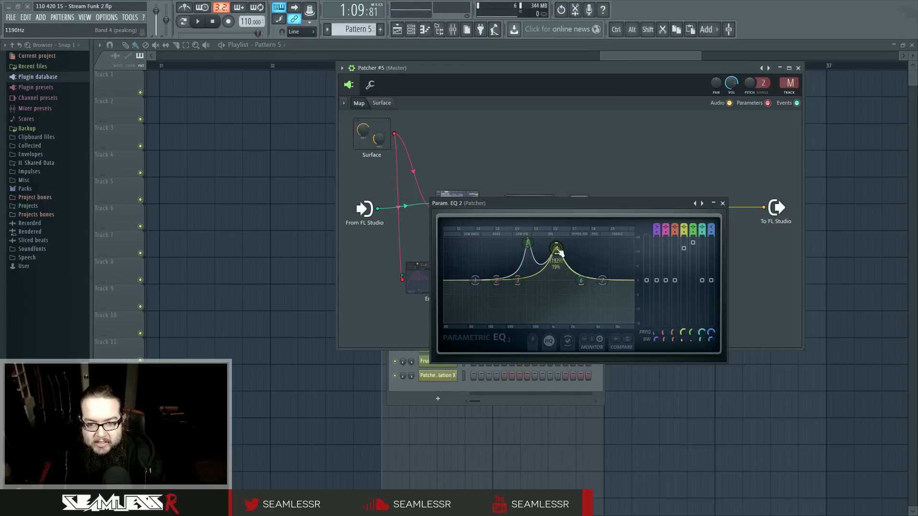
{"action": "right_click", "coordinate": [557, 249]}
{"action": "mouse_move", "coordinate": [573, 283]}
{"action": "left_click", "coordinate": [612, 287]}
{"action": "left_click_drag", "start_coordinate": [556, 248], "coordinate": [549, 242]}
{"action": "scroll", "coordinate": [548, 243], "scroll_direction": "down", "scroll_amount": 4}
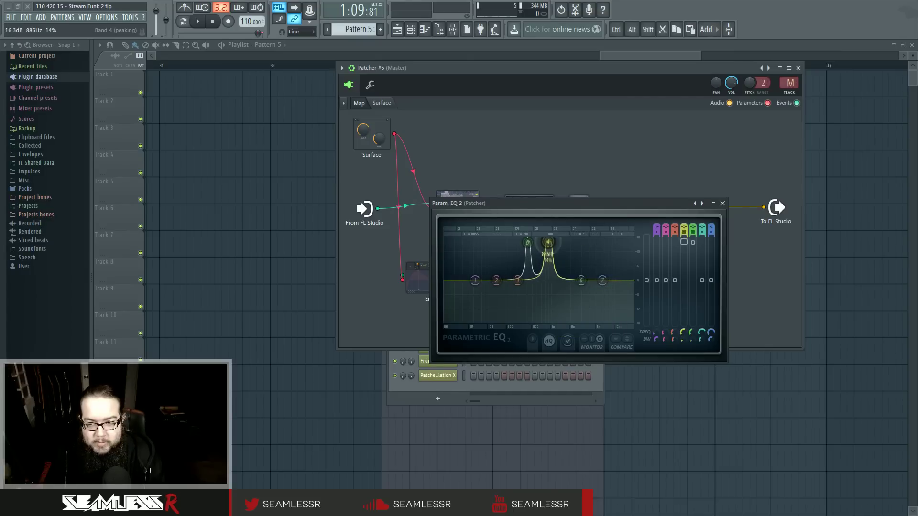
{"action": "left_click_drag", "start_coordinate": [547, 242], "coordinate": [544, 242]}
Activate band 4's frequency as a parameter input and close Param. EQ 2.
{"action": "right_click", "coordinate": [682, 331]}
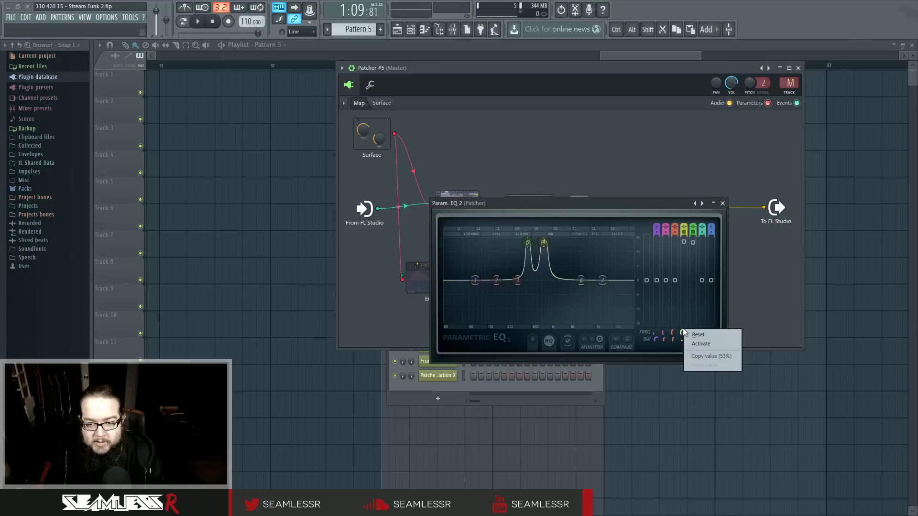
{"action": "left_click", "coordinate": [702, 345]}
{"action": "left_click", "coordinate": [722, 203]}
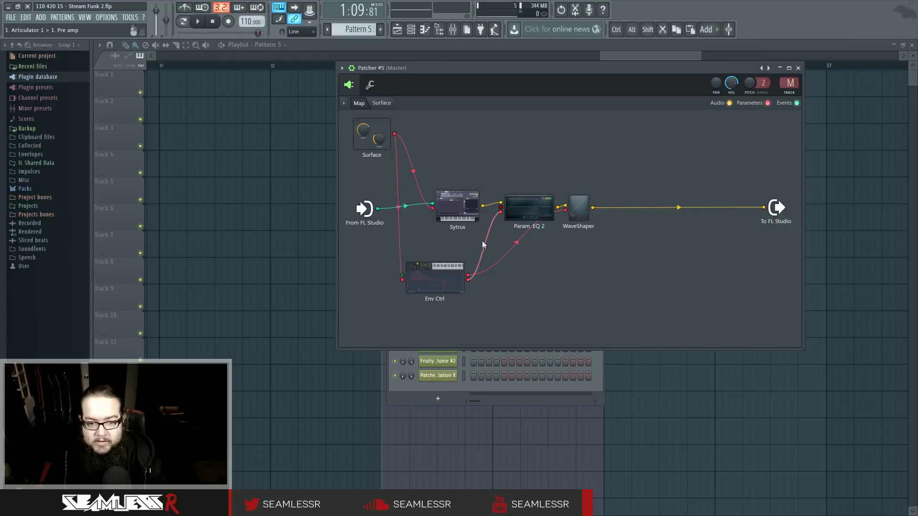
Select articulator 3 in Env Ctrl, activate the Articulator 3 output, and connect it to Param. EQ 2's new band 4 frequency input.
{"action": "left_click", "coordinate": [434, 275]}
{"action": "left_click", "coordinate": [583, 269]}
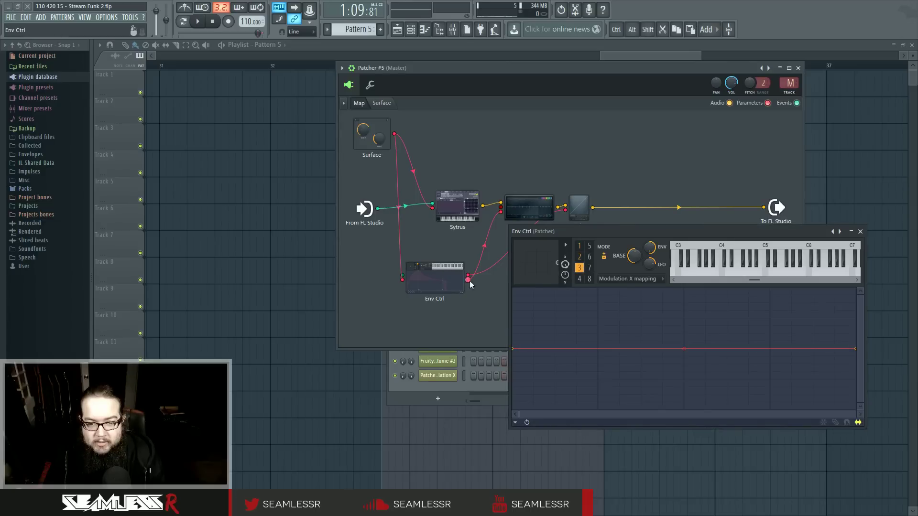
{"action": "right_click", "coordinate": [438, 274]}
{"action": "mouse_move", "coordinate": [466, 333]}
{"action": "mouse_move", "coordinate": [520, 334]}
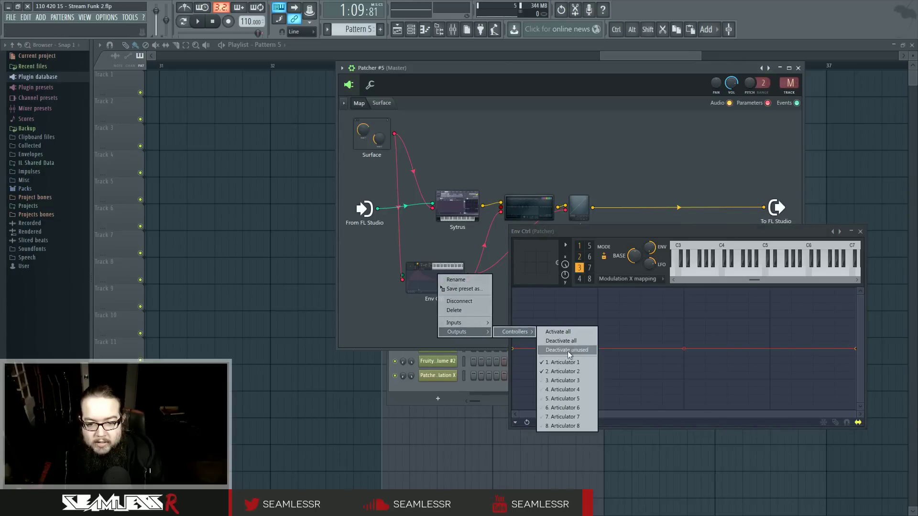
{"action": "left_click", "coordinate": [564, 382]}
{"action": "left_click_drag", "start_coordinate": [468, 282], "coordinate": [479, 269]}
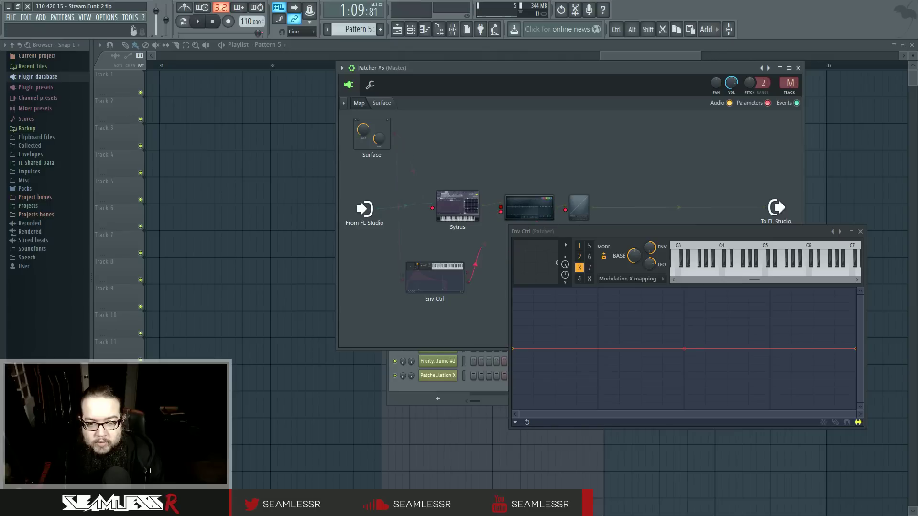
{"action": "left_click_drag", "start_coordinate": [500, 208], "coordinate": [500, 208]}
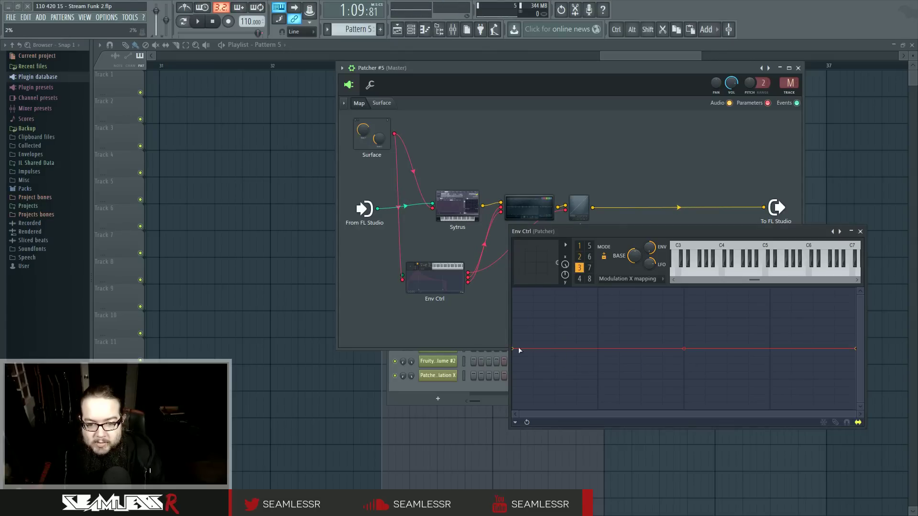
Lower the start of articulator 3's Modulation X mapping for a gentle rise to centre, and try it with Knob 1.
{"action": "left_click_drag", "start_coordinate": [517, 350], "coordinate": [513, 366]}
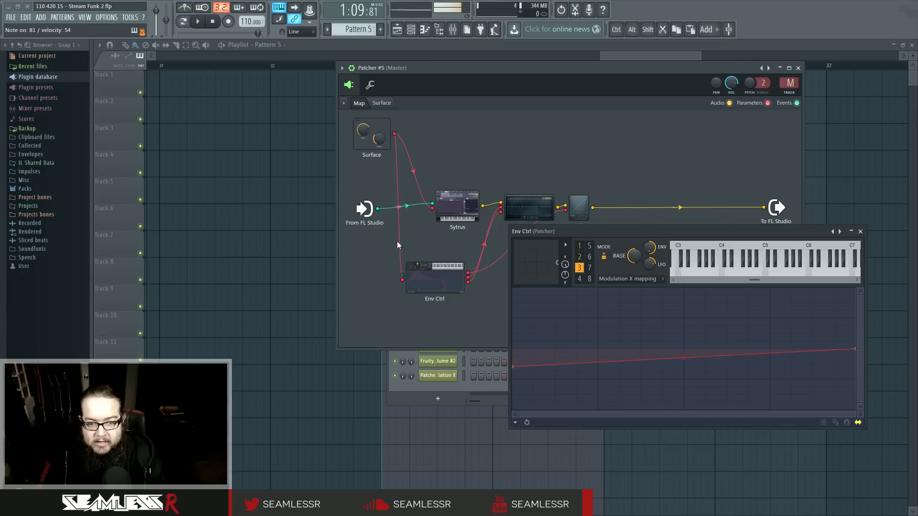
{"action": "left_click", "coordinate": [381, 103]}
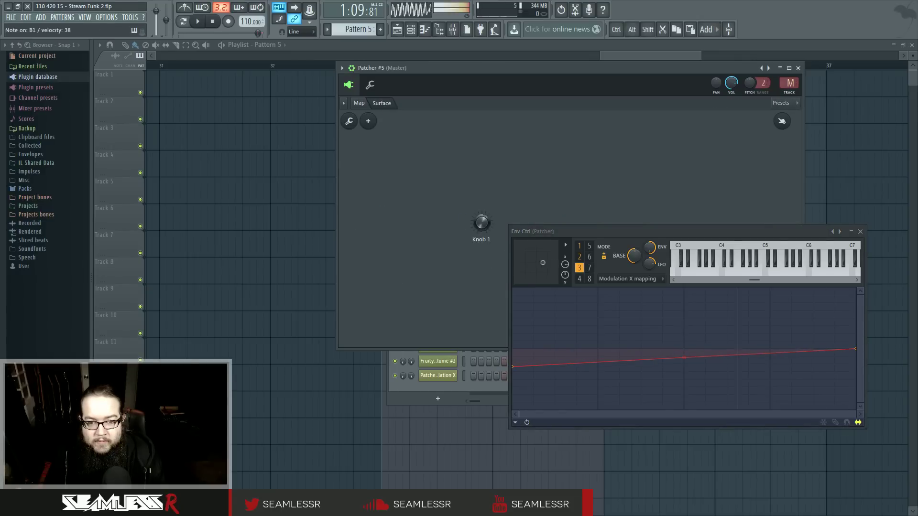
{"action": "mouse_move", "coordinate": [481, 223]}
{"action": "left_mouse_down"}
{"action": "mouse_move", "coordinate": [482, 160]}
{"action": "mouse_move", "coordinate": [481, 222]}
{"action": "mouse_move", "coordinate": [481, 160]}
{"action": "mouse_move", "coordinate": [481, 207]}
{"action": "mouse_move", "coordinate": [481, 182]}
{"action": "left_mouse_up"}
Place Param. EQ 2 beside the Surface view, close Env Ctrl, and sweep Knob 1 while watching the band 4 and 5 peaks.
{"action": "left_click", "coordinate": [361, 103]}
{"action": "double_click", "coordinate": [542, 201]}
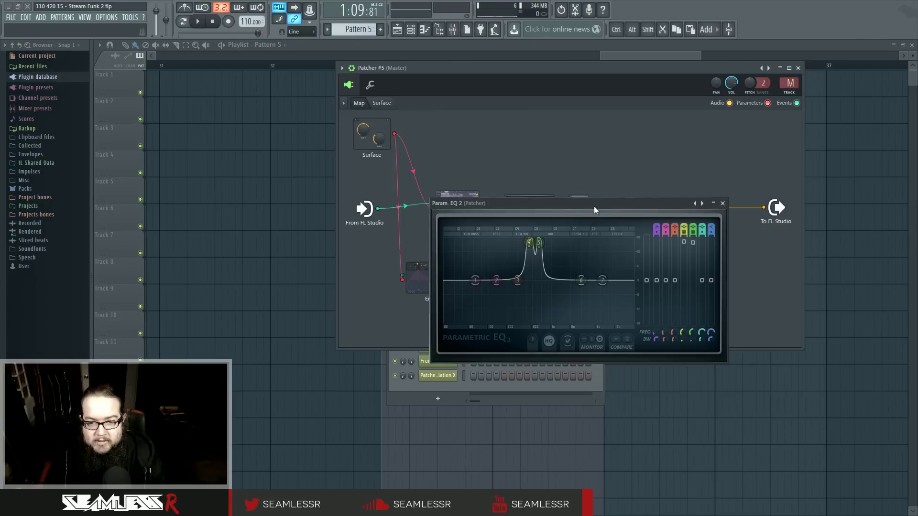
{"action": "left_click_drag", "start_coordinate": [593, 205], "coordinate": [743, 208]}
{"action": "double_click", "coordinate": [431, 277]}
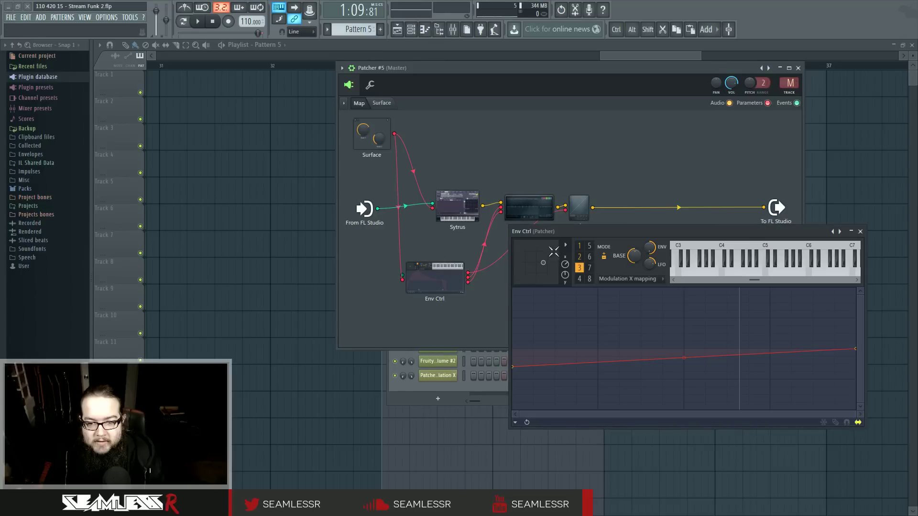
{"action": "left_click_drag", "start_coordinate": [654, 234], "coordinate": [579, 289]}
{"action": "left_click", "coordinate": [785, 287]}
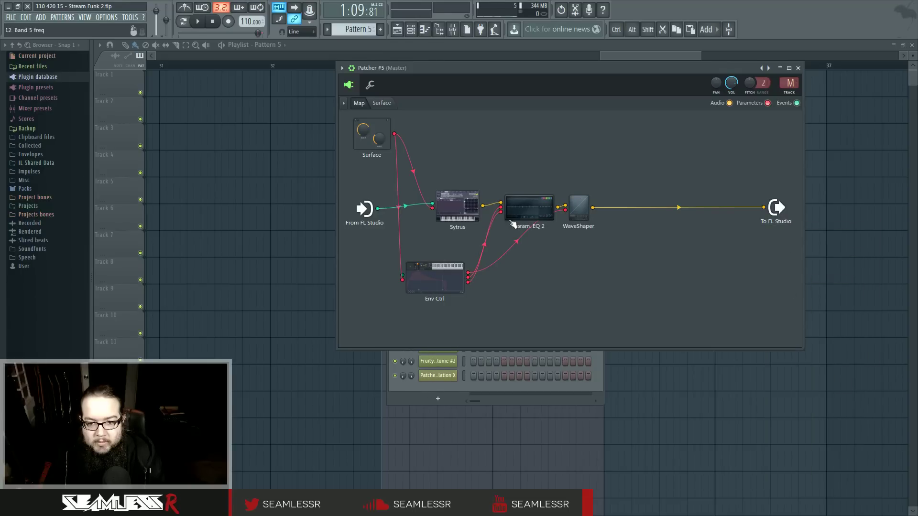
{"action": "double_click", "coordinate": [528, 208]}
{"action": "left_click", "coordinate": [381, 103]}
{"action": "left_click_drag", "start_coordinate": [480, 225], "coordinate": [480, 168]}
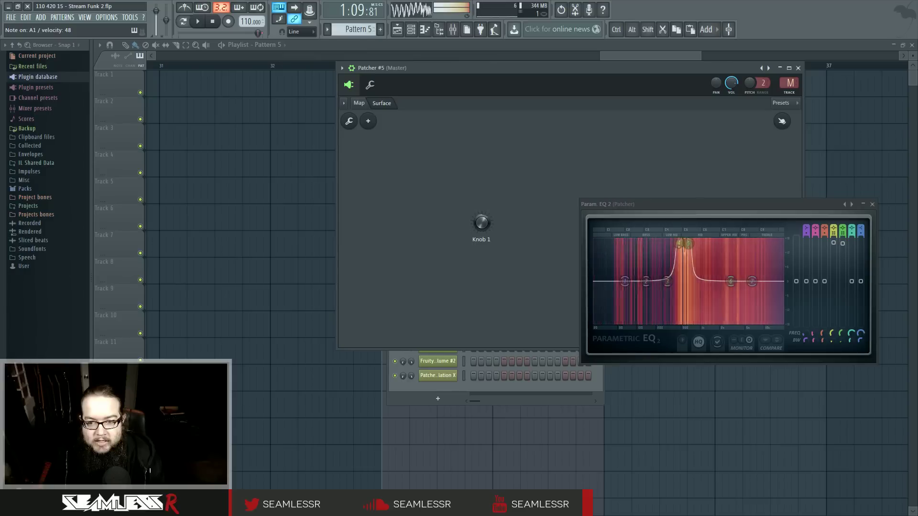
In Env Ctrl, raise both ends of articulator 2's Modulation X mapping, with the start point at about 28%.
{"action": "left_click", "coordinate": [370, 104]}
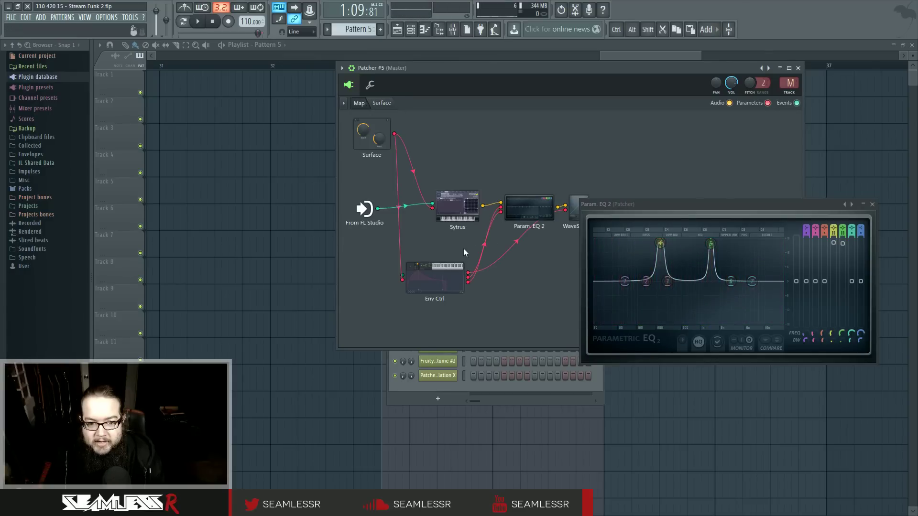
{"action": "left_click", "coordinate": [450, 270]}
{"action": "left_click_drag", "start_coordinate": [666, 234], "coordinate": [369, 266]}
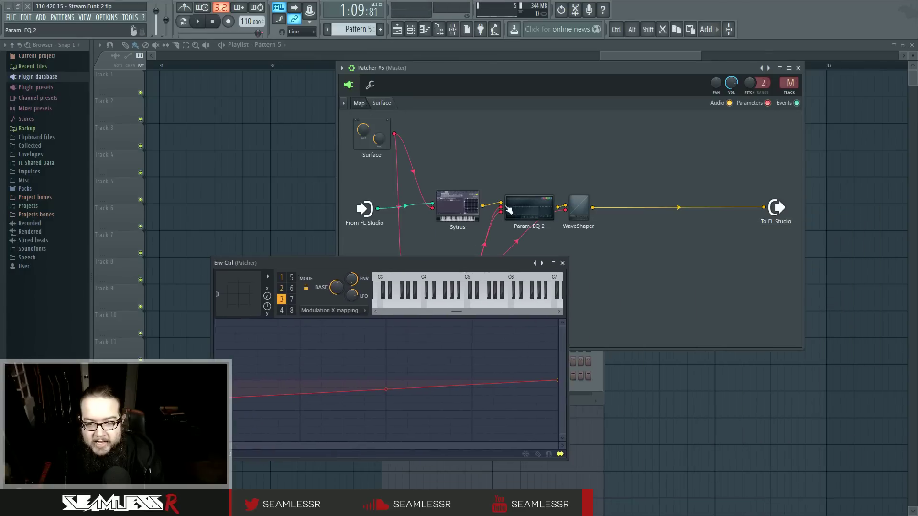
{"action": "left_click", "coordinate": [525, 209]}
{"action": "left_click", "coordinate": [450, 270]}
{"action": "left_click", "coordinate": [542, 200]}
{"action": "left_click", "coordinate": [449, 270]}
{"action": "left_click_drag", "start_coordinate": [481, 262], "coordinate": [731, 236]}
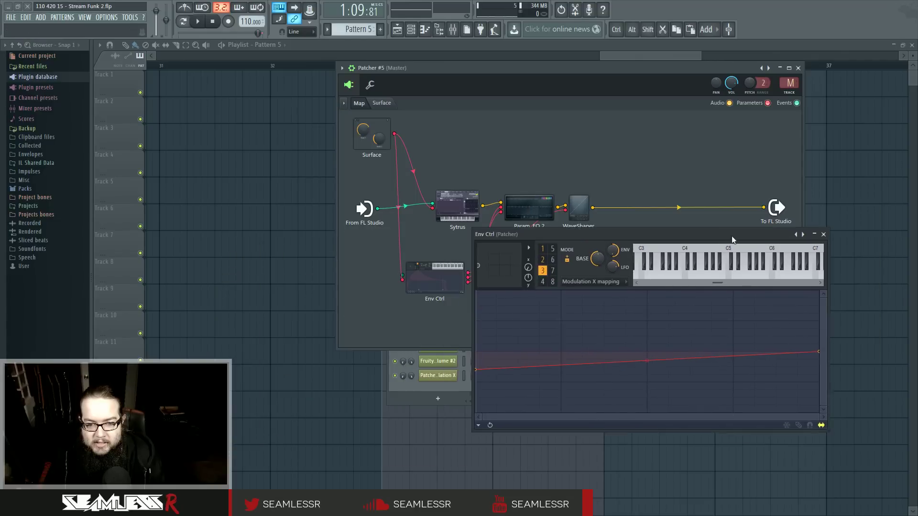
{"action": "left_click", "coordinate": [543, 263]}
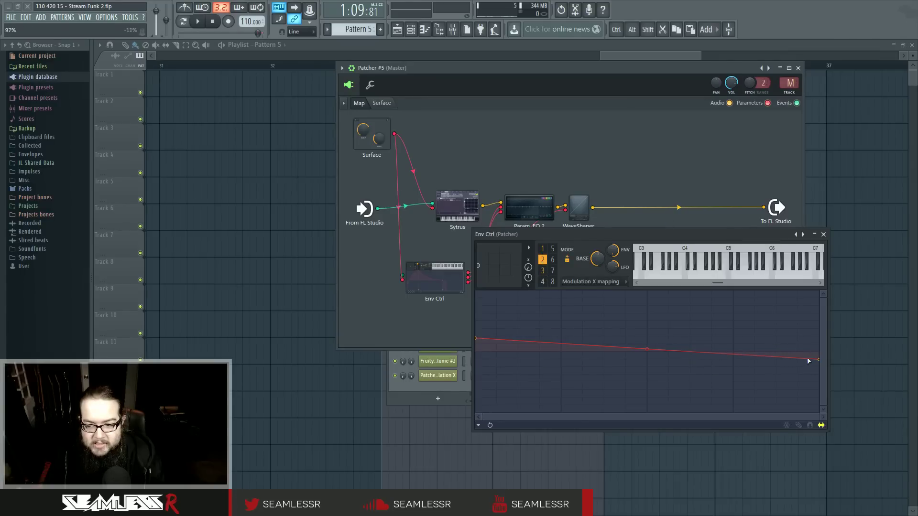
{"action": "left_click_drag", "start_coordinate": [819, 359], "coordinate": [819, 348]}
{"action": "left_click_drag", "start_coordinate": [473, 338], "coordinate": [474, 338]}
{"action": "left_click_drag", "start_coordinate": [477, 338], "coordinate": [478, 334]}
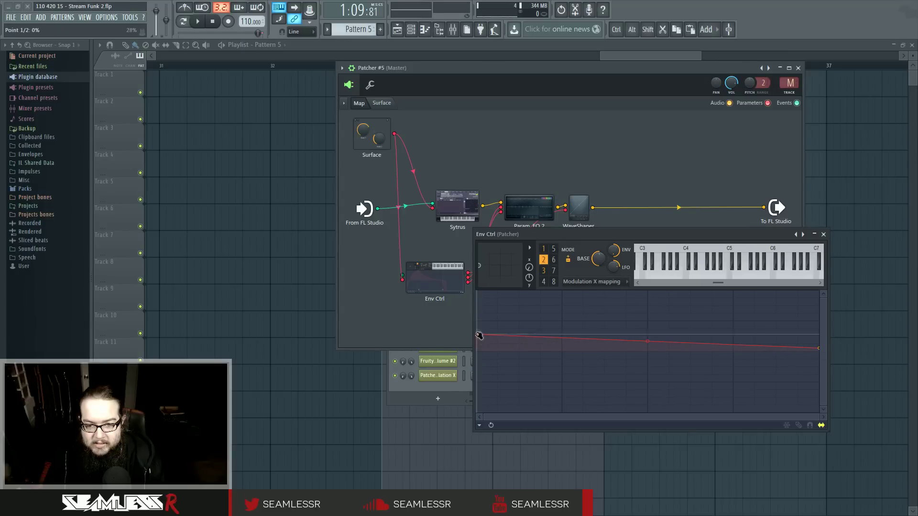
Set the end point of articulator 3's Modulation X mapping to about -2% and try the sound from the Surface view.
{"action": "left_click", "coordinate": [544, 272]}
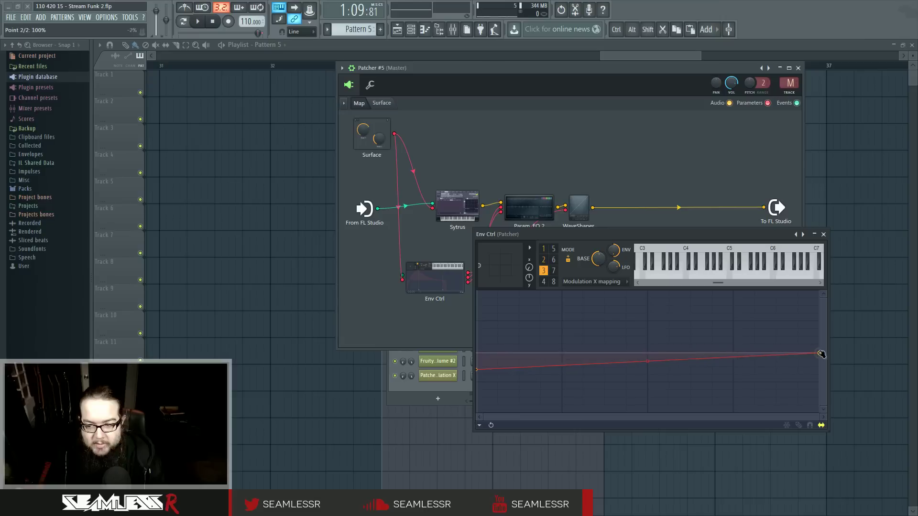
{"action": "left_click", "coordinate": [384, 125]}
{"action": "left_click", "coordinate": [382, 103]}
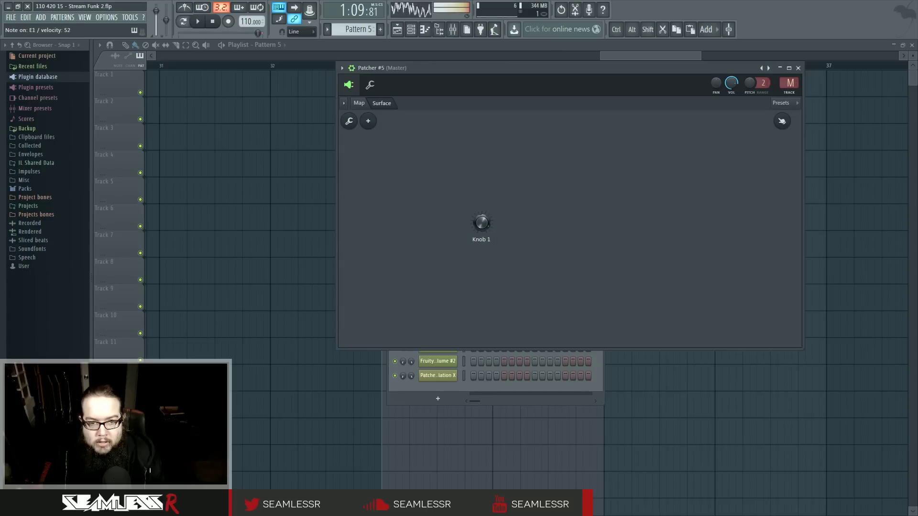
Show Param. EQ 2 beside the Surface view and sweep Knob 1 while checking how the band 4 and 5 peaks spread.
{"action": "left_click", "coordinate": [359, 103]}
{"action": "double_click", "coordinate": [529, 211]}
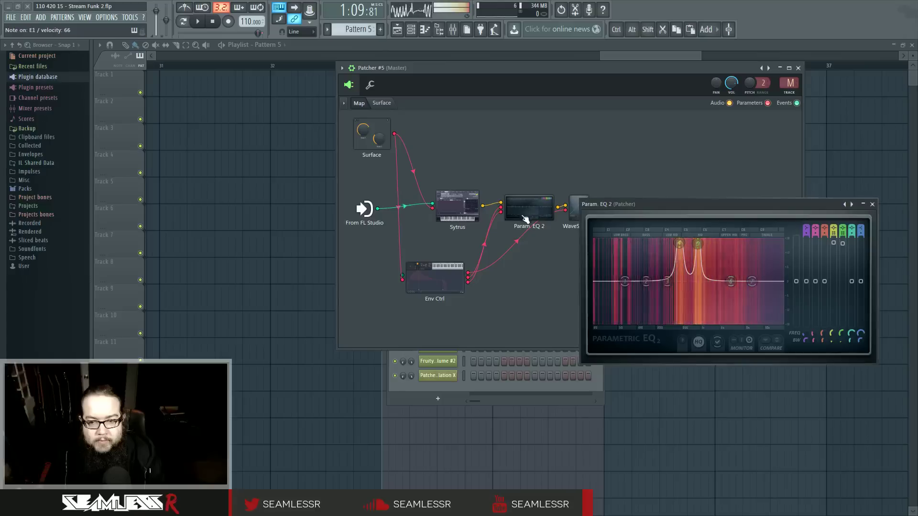
{"action": "left_click", "coordinate": [382, 104]}
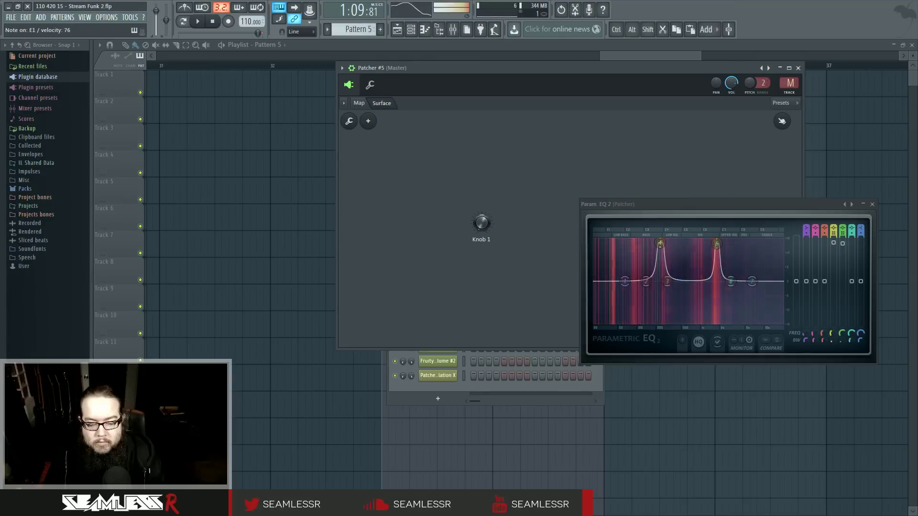
Straighten the first segment of the WaveShaper curve to a tension of about 2.50% and try it with Knob 1.
{"action": "left_click", "coordinate": [359, 104]}
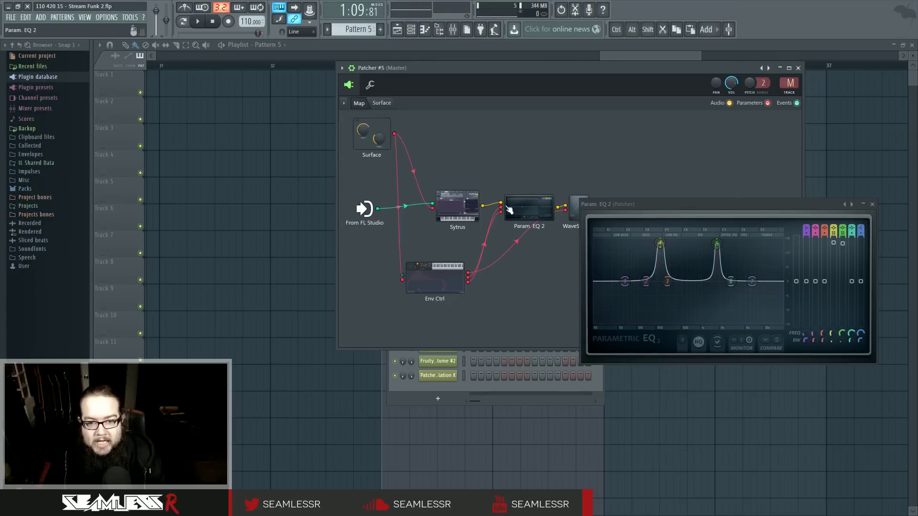
{"action": "left_click_drag", "start_coordinate": [605, 208], "coordinate": [665, 208]}
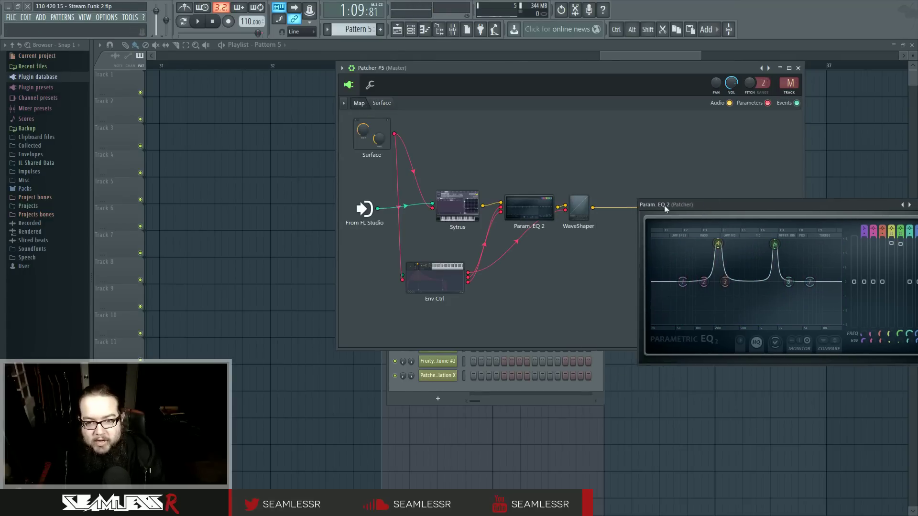
{"action": "left_click", "coordinate": [578, 207]}
{"action": "left_click_drag", "start_coordinate": [700, 301], "coordinate": [684, 243]}
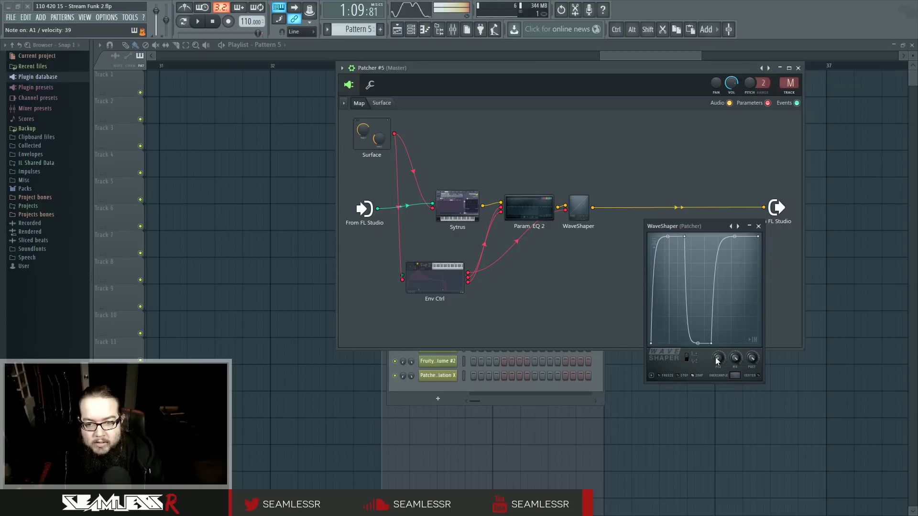
{"action": "left_click_drag", "start_coordinate": [668, 236], "coordinate": [668, 289]}
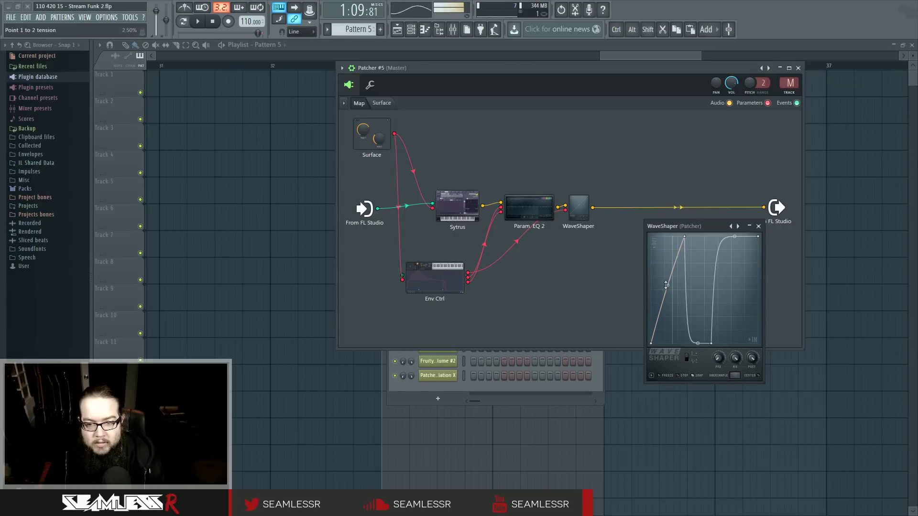
{"action": "left_click", "coordinate": [381, 143]}
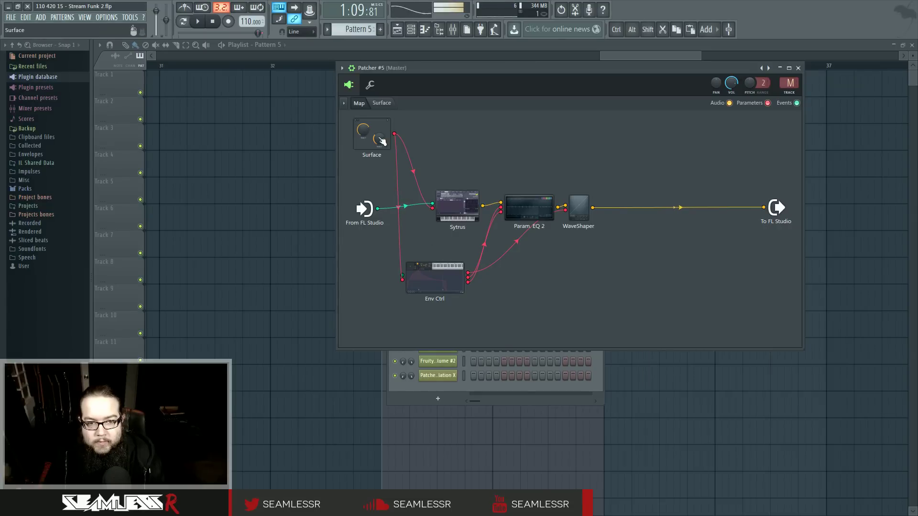
{"action": "left_click", "coordinate": [384, 103]}
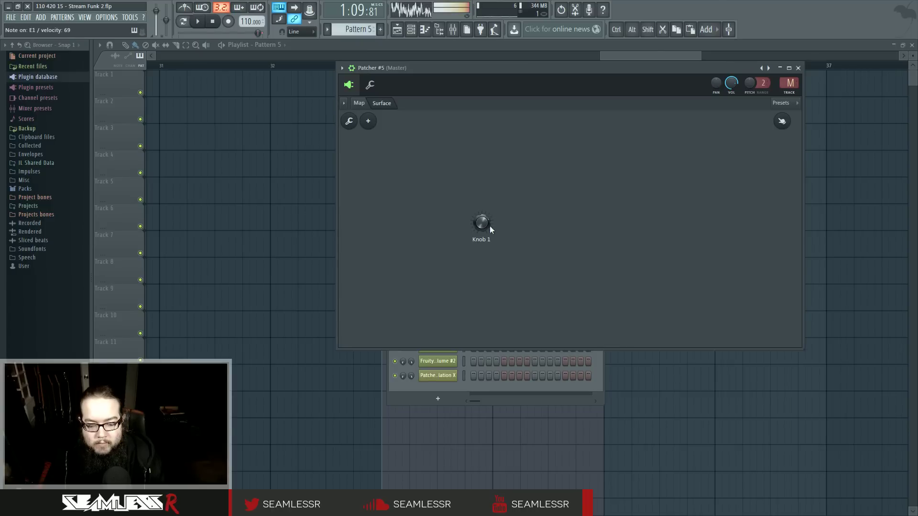
Move the WaveShaper module away from Param. EQ 2 in the map and open its editor.
{"action": "left_click", "coordinate": [361, 104]}
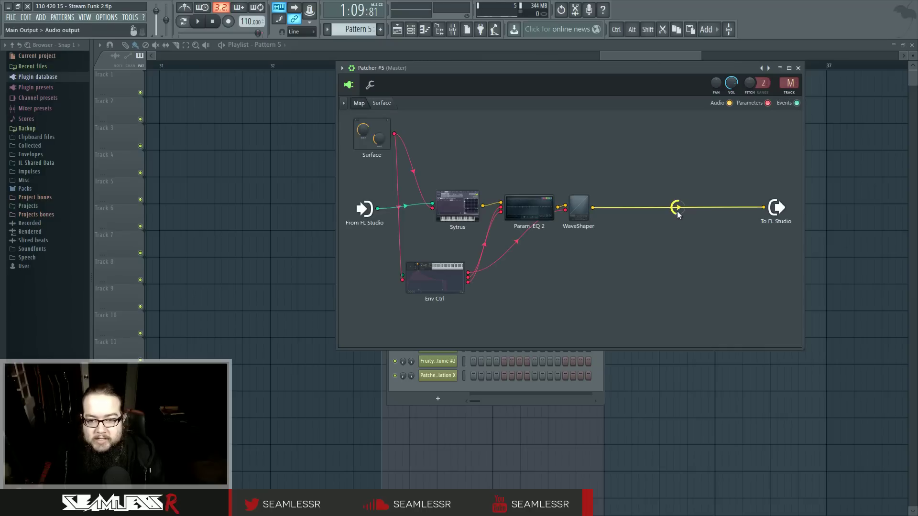
{"action": "left_click_drag", "start_coordinate": [578, 207], "coordinate": [597, 211]}
{"action": "left_click", "coordinate": [597, 211]}
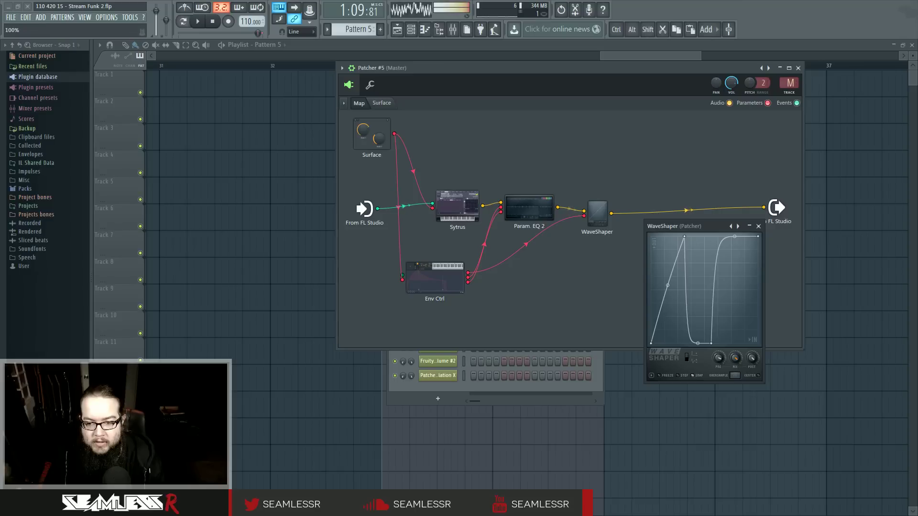
Raise Sytrus operator 2's modulation X mapping to a flat line at maximum and try it from the Surface view.
{"action": "left_click", "coordinate": [459, 206]}
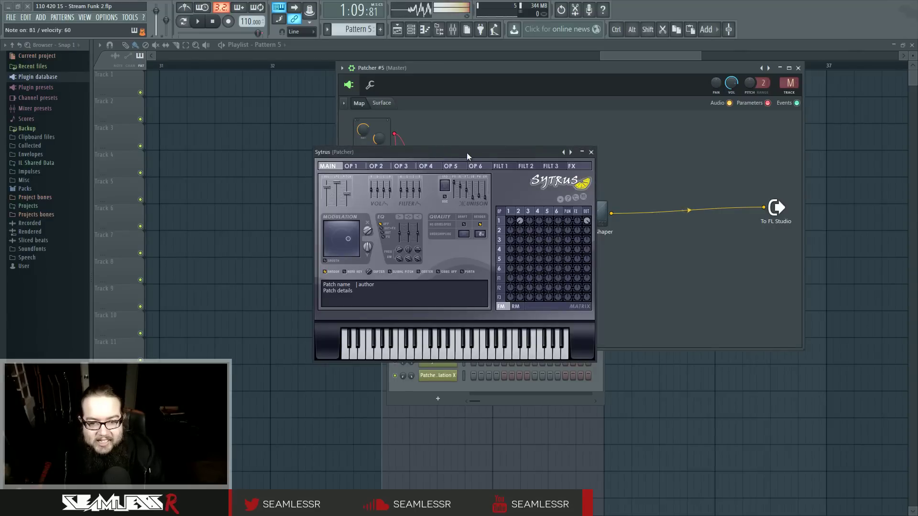
{"action": "left_click_drag", "start_coordinate": [476, 151], "coordinate": [721, 181]}
{"action": "left_click", "coordinate": [764, 243]}
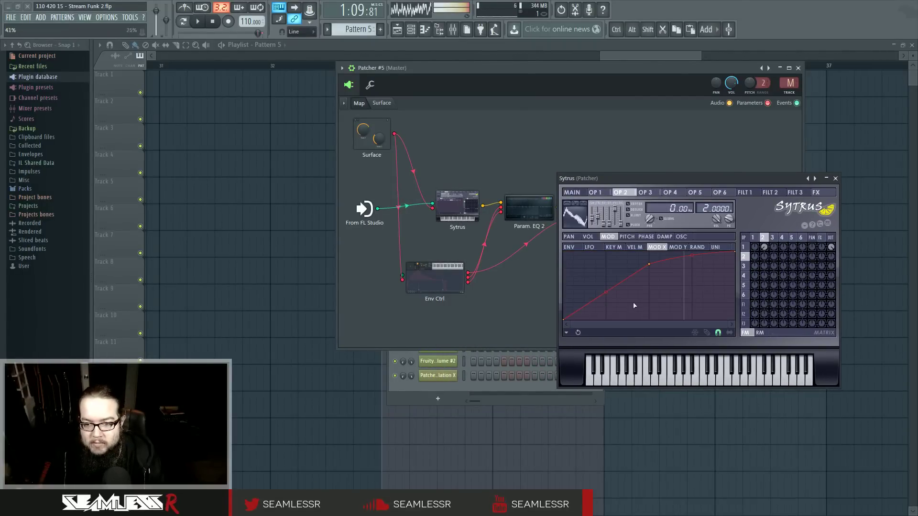
{"action": "left_click_drag", "start_coordinate": [639, 260], "coordinate": [651, 235]}
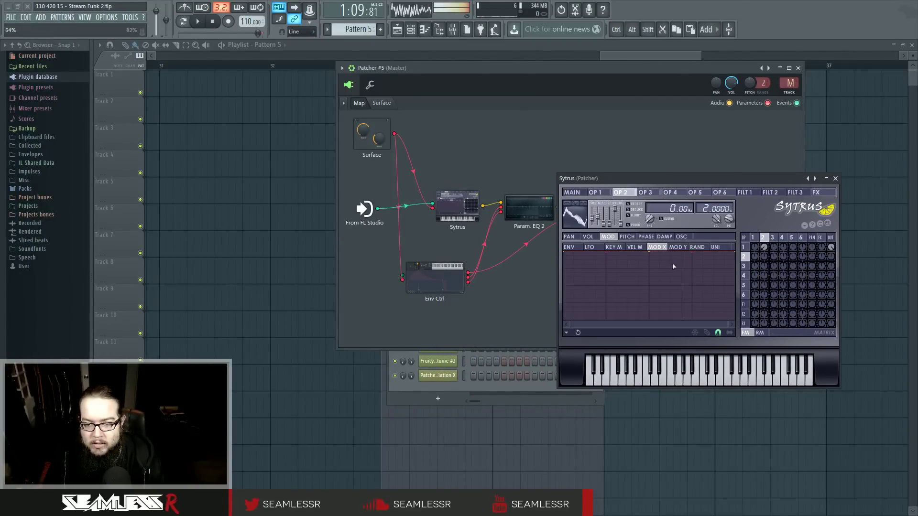
{"action": "left_click", "coordinate": [382, 103]}
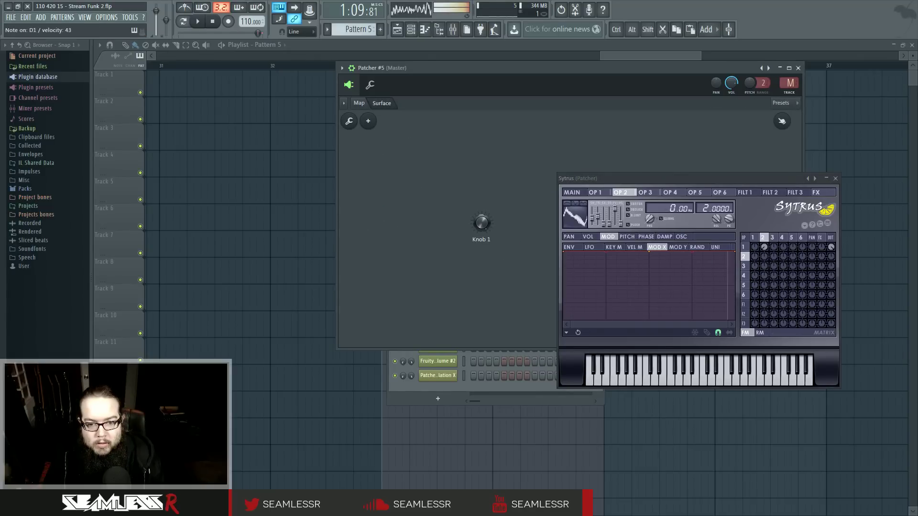
Try frequency ratios of 4.0100 on operator 3 and 3.0000 and 4.0000 on operator 2, and restore them to 2.0100 and 2.0000.
{"action": "left_click", "coordinate": [775, 239]}
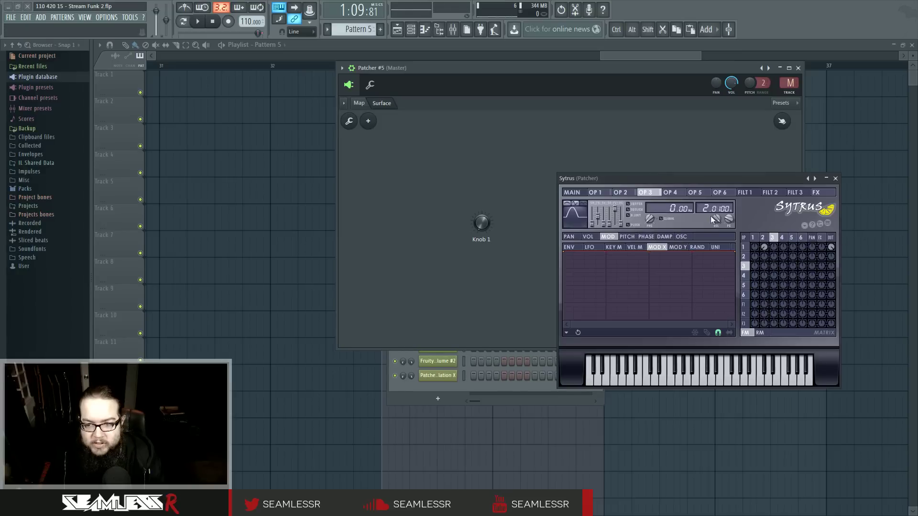
{"action": "left_click_drag", "start_coordinate": [484, 222], "coordinate": [484, 181]}
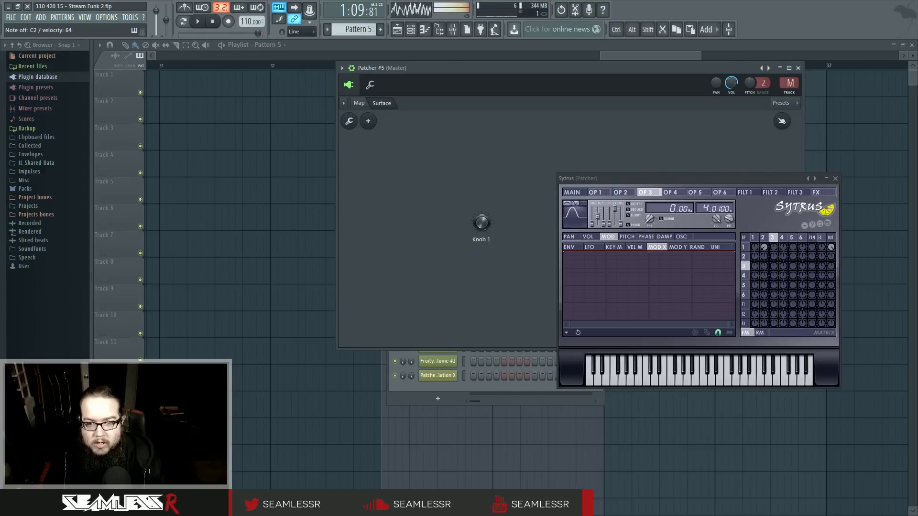
{"action": "left_click", "coordinate": [760, 237]}
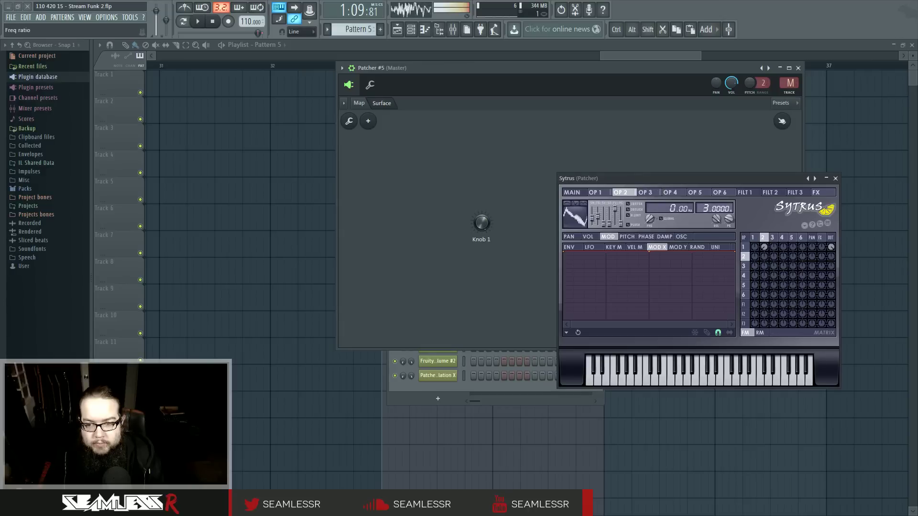
{"action": "mouse_move", "coordinate": [481, 223]}
{"action": "left_mouse_down"}
{"action": "mouse_move", "coordinate": [482, 239]}
{"action": "mouse_move", "coordinate": [482, 230]}
{"action": "left_mouse_up"}
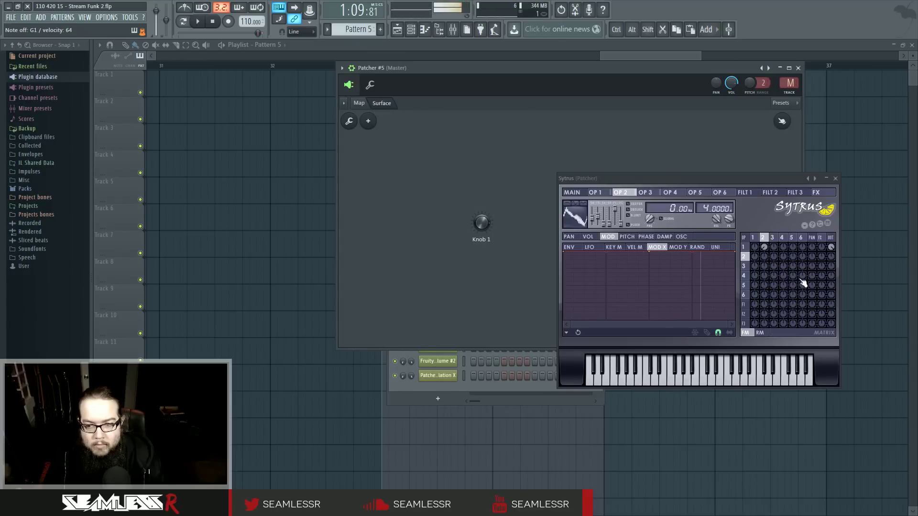
{"action": "left_click_drag", "start_coordinate": [707, 209], "coordinate": [706, 216]}
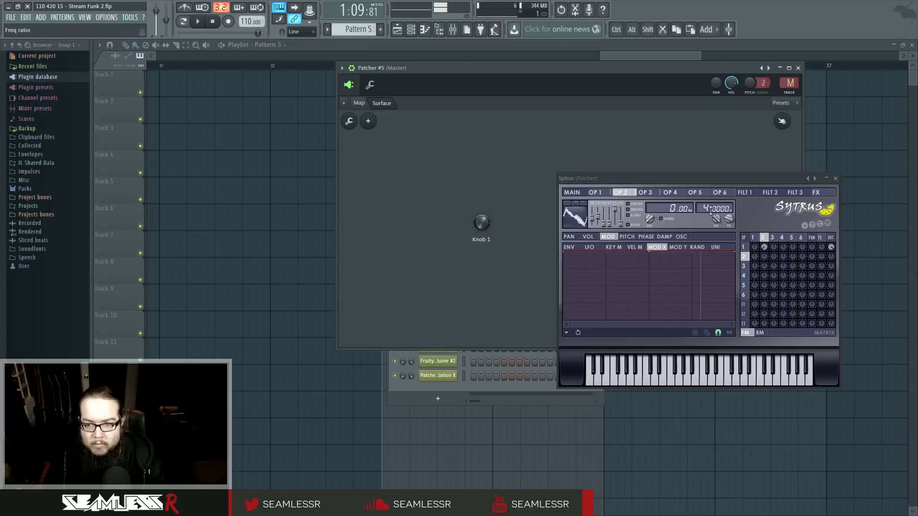
{"action": "left_click", "coordinate": [773, 238]}
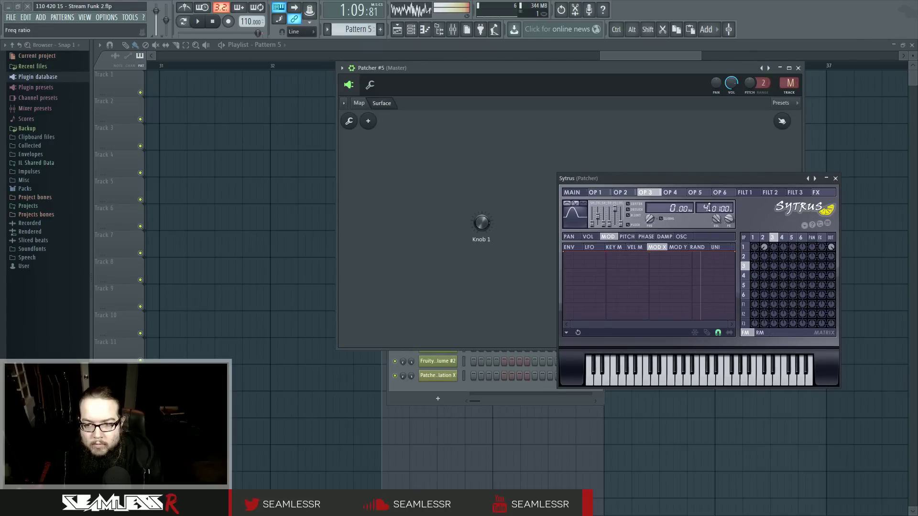
{"action": "left_click_drag", "start_coordinate": [709, 207], "coordinate": [709, 215]}
Reshape operator 3's oscillator into a narrow pulse near the start of the cycle and set its frequency ratio to 2.0000.
{"action": "left_click", "coordinate": [681, 237]}
{"action": "left_click_drag", "start_coordinate": [598, 218], "coordinate": [603, 215]}
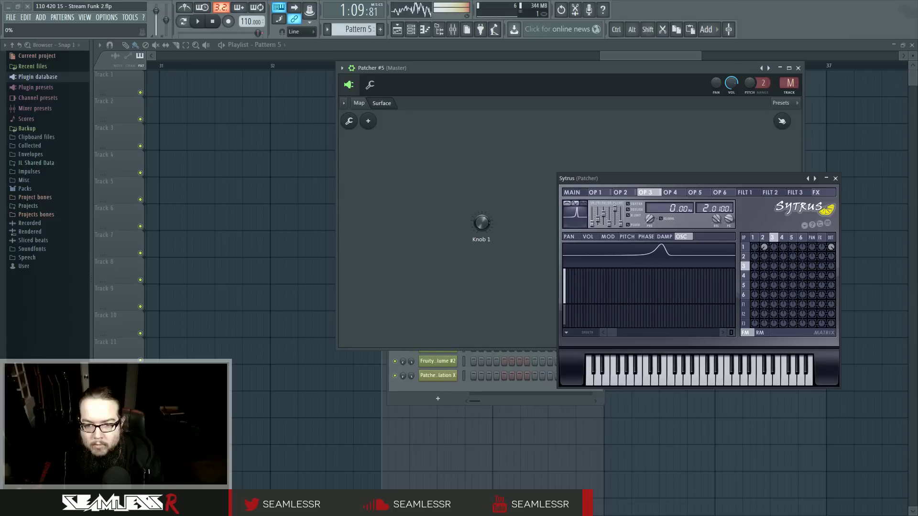
{"action": "left_click_drag", "start_coordinate": [568, 321], "coordinate": [568, 319]}
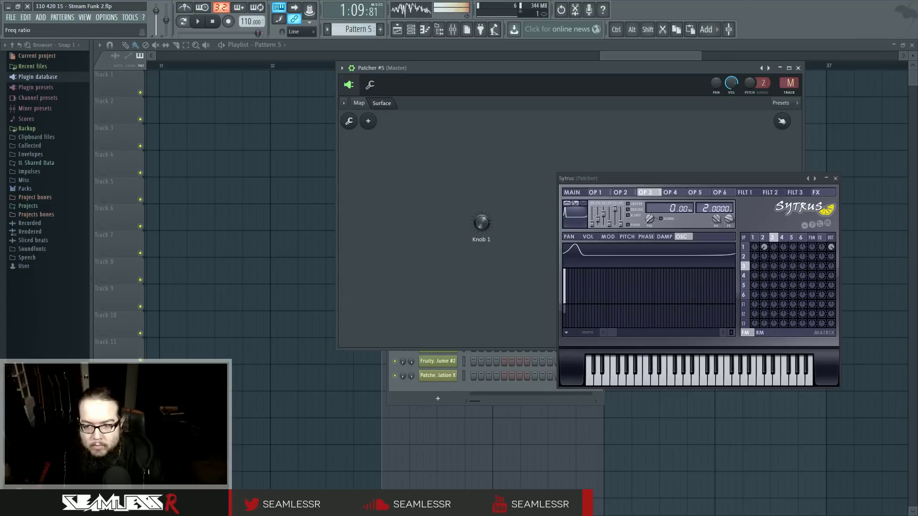
Try modulating operator 2 with operator 4 at a frequency ratio of 64.0000, with its oscillator reshaped to a triangle.
{"action": "left_click", "coordinate": [764, 238]}
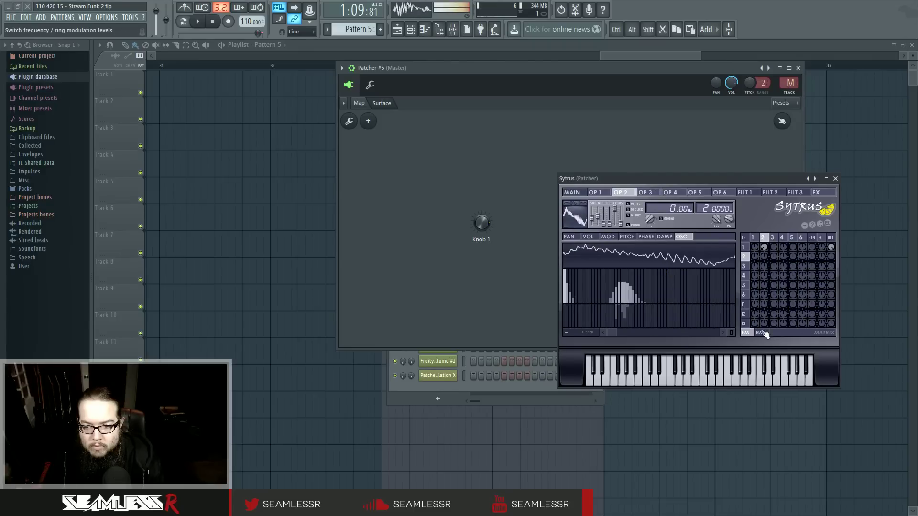
{"action": "left_click", "coordinate": [783, 237]}
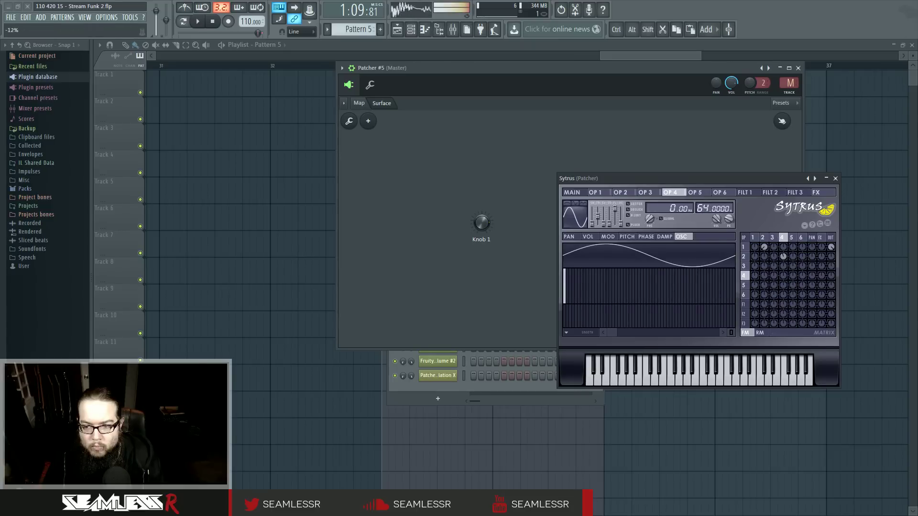
{"action": "left_click_drag", "start_coordinate": [481, 223], "coordinate": [482, 222]}
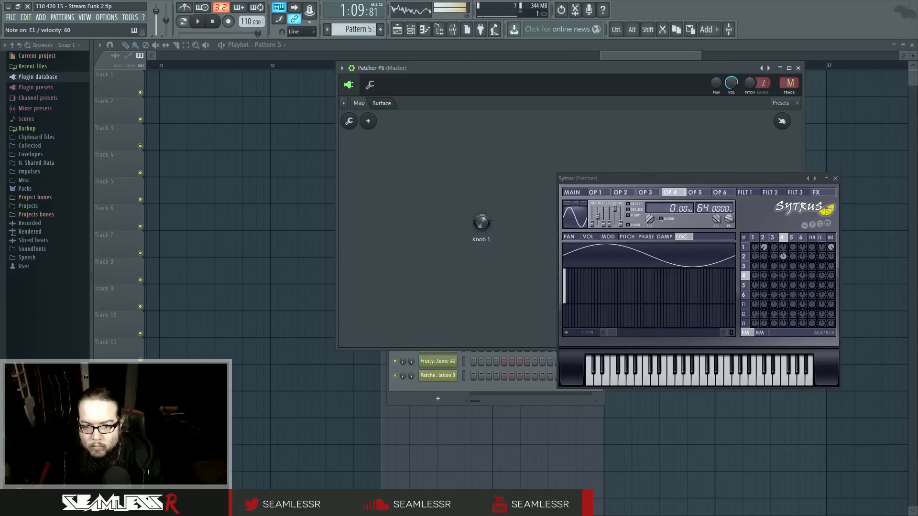
{"action": "left_click_drag", "start_coordinate": [783, 257], "coordinate": [783, 255]}
{"action": "left_click_drag", "start_coordinate": [588, 222], "coordinate": [587, 218]}
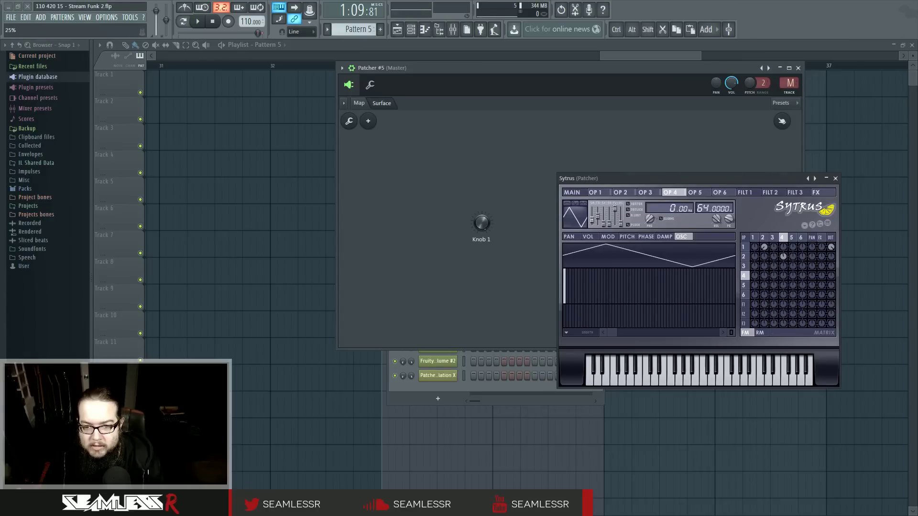
{"action": "left_click", "coordinate": [480, 231]}
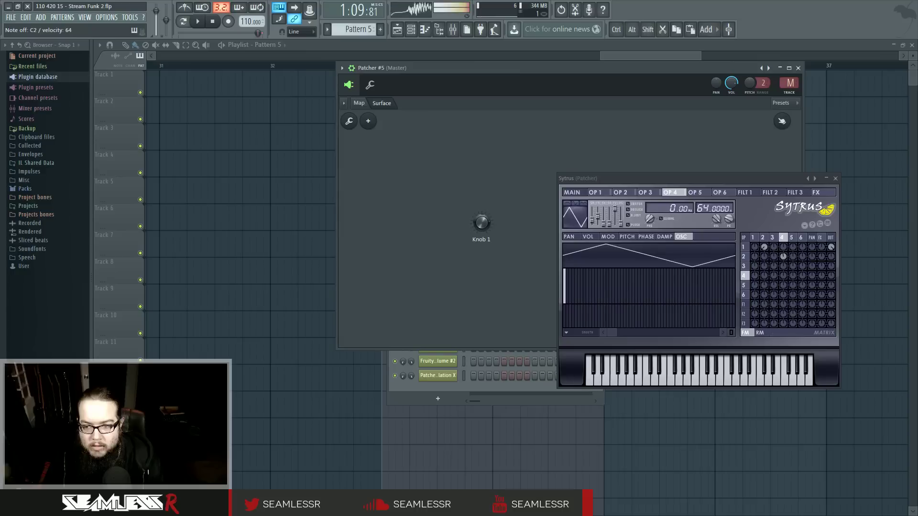
Clear operator 4's modulation of operator 2 and set operator 3's frequency ratio to 2.0010.
{"action": "left_click", "coordinate": [764, 237]}
{"action": "left_click", "coordinate": [772, 238]}
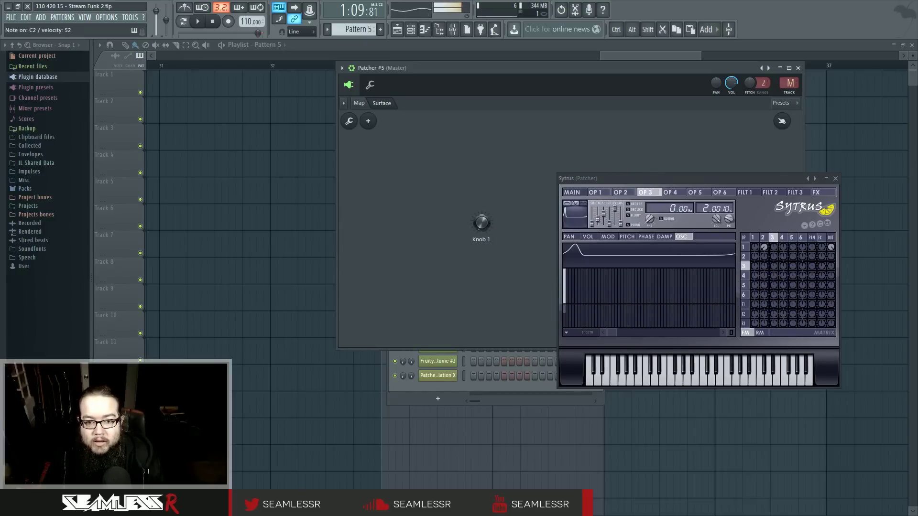
Try to insert Fruity Flanger and Fruity Chorus ahead of WaveShaper in the Patcher map.
{"action": "left_click", "coordinate": [359, 103]}
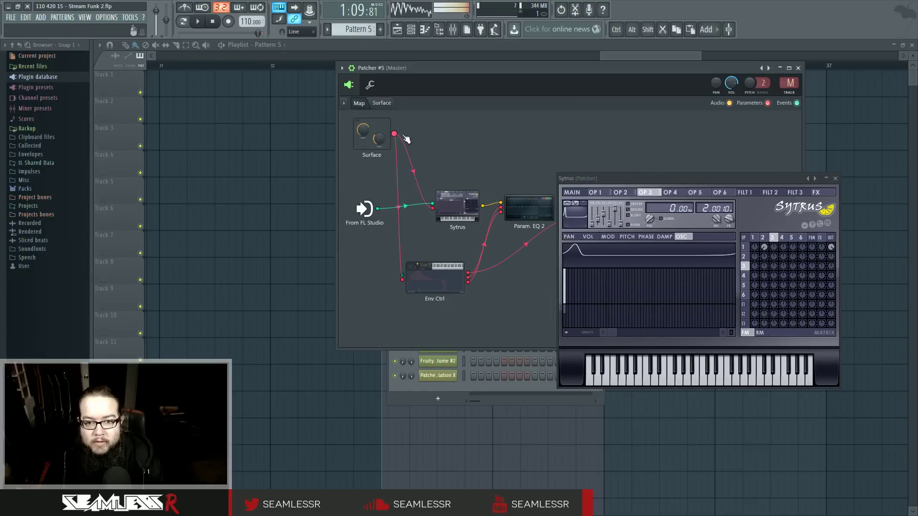
{"action": "left_click", "coordinate": [835, 179]}
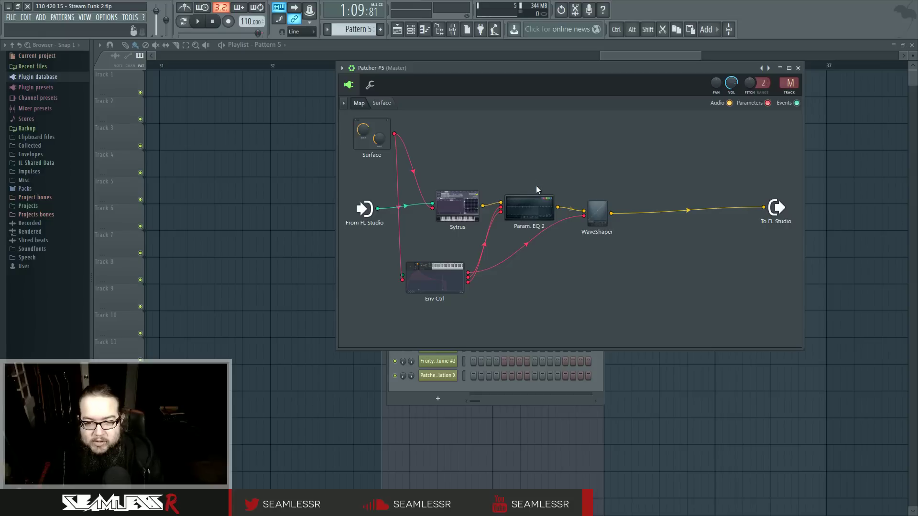
{"action": "left_click_drag", "start_coordinate": [594, 217], "coordinate": [597, 215]}
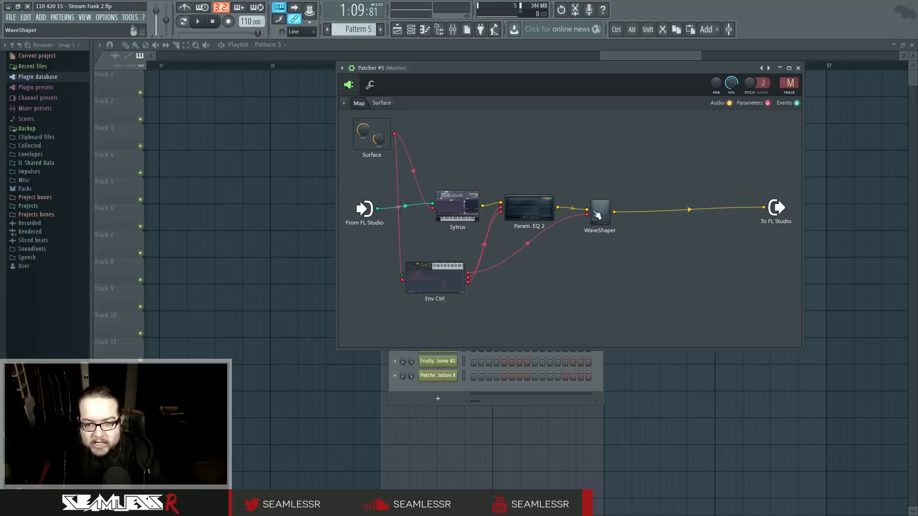
{"action": "right_click", "coordinate": [588, 210]}
{"action": "left_click", "coordinate": [583, 169]}
{"action": "key", "text": "F8"}
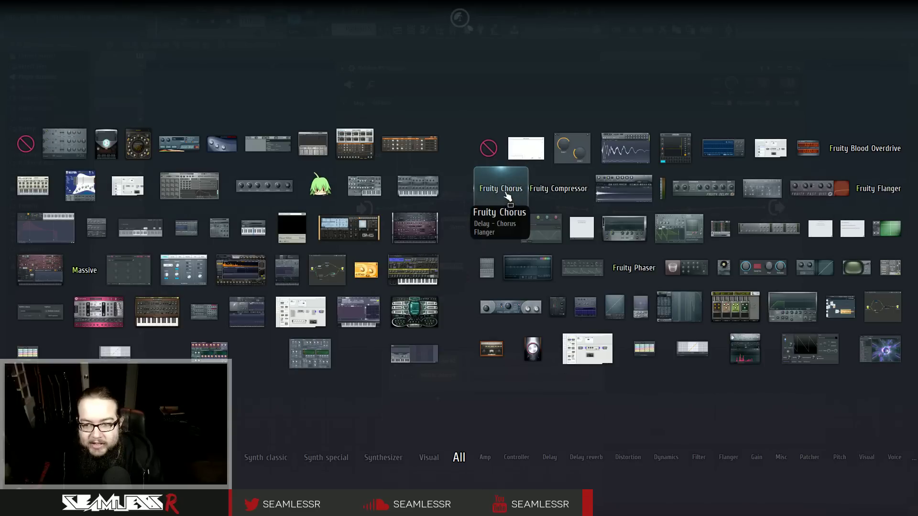
{"action": "left_click_drag", "start_coordinate": [882, 196], "coordinate": [594, 213]}
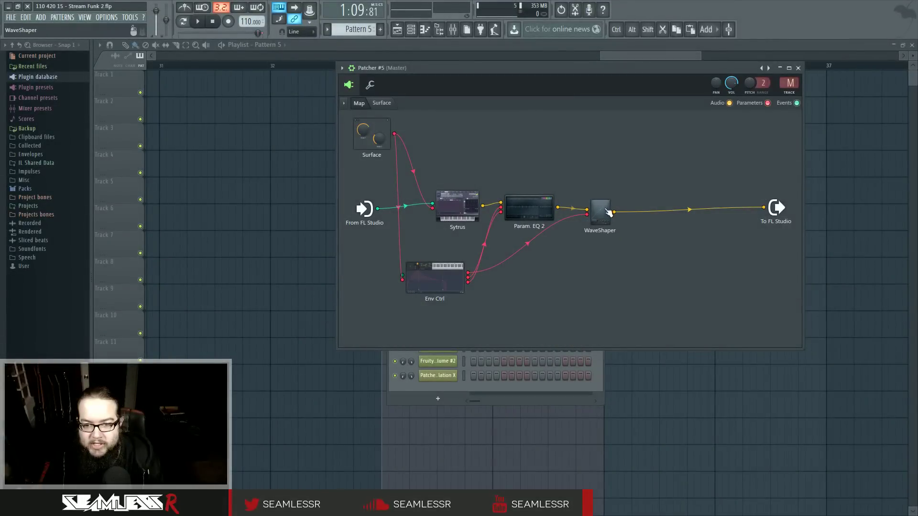
{"action": "key", "text": "F8"}
{"action": "left_click_drag", "start_coordinate": [873, 192], "coordinate": [624, 168]}
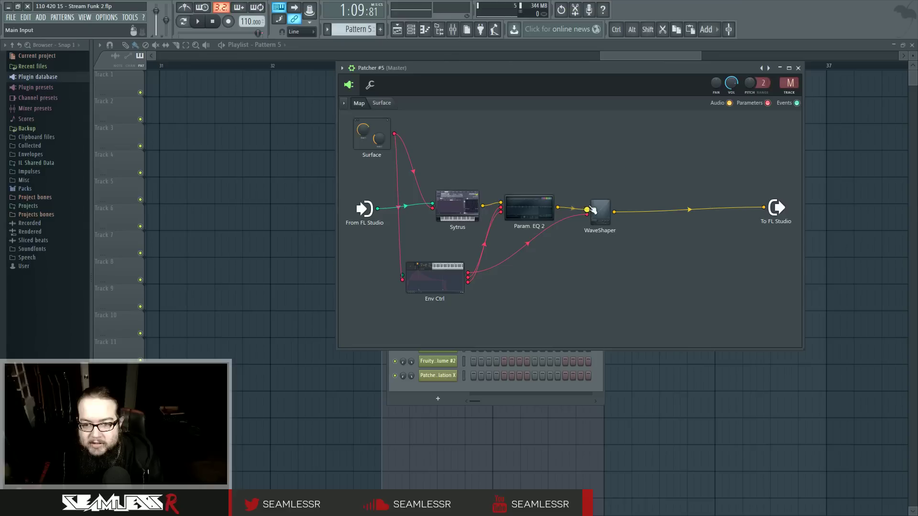
{"action": "key", "text": "F8"}
{"action": "left_click_drag", "start_coordinate": [881, 192], "coordinate": [588, 210]}
{"action": "key", "text": "F8"}
{"action": "left_click_drag", "start_coordinate": [498, 187], "coordinate": [588, 211]}
Insert Flangus between Param. EQ 2 and WaveShaper and space the neighbouring modules apart.
{"action": "key", "text": "F8"}
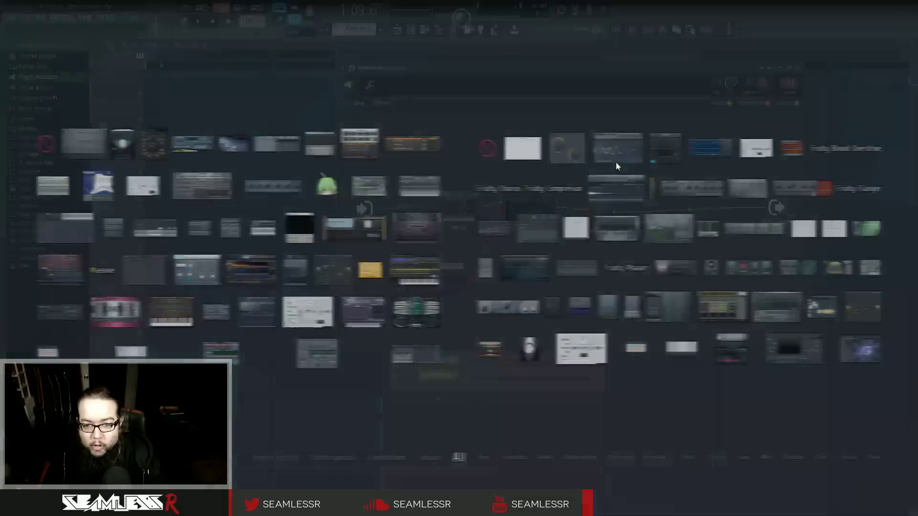
{"action": "left_click_drag", "start_coordinate": [494, 235], "coordinate": [587, 211]}
{"action": "left_click_drag", "start_coordinate": [520, 208], "coordinate": [495, 172]}
{"action": "left_click_drag", "start_coordinate": [554, 213], "coordinate": [571, 187]}
{"action": "left_click_drag", "start_coordinate": [507, 175], "coordinate": [521, 214]}
{"action": "left_click_drag", "start_coordinate": [605, 214], "coordinate": [646, 218]}
{"action": "left_click_drag", "start_coordinate": [571, 185], "coordinate": [585, 192]}
Open Flangus and try different depth, speed and delay settings.
{"action": "double_click", "coordinate": [586, 194]}
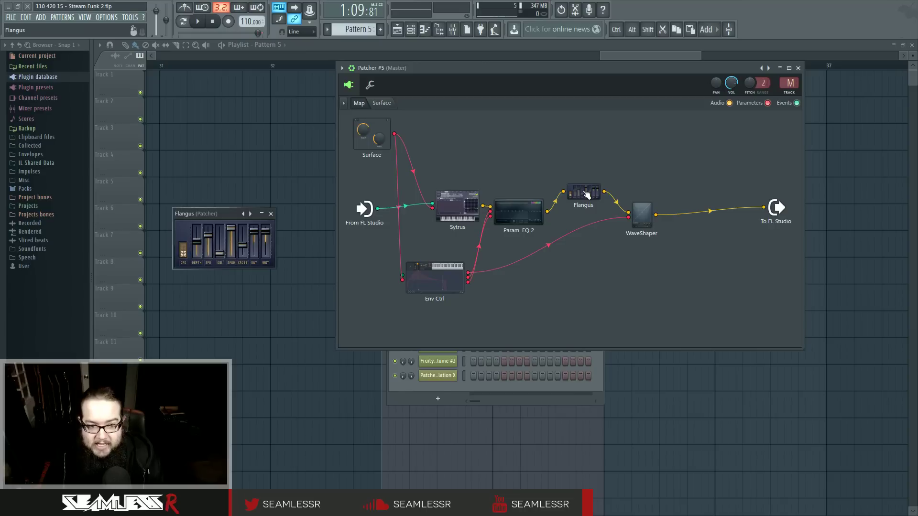
{"action": "left_click_drag", "start_coordinate": [227, 218], "coordinate": [729, 275]}
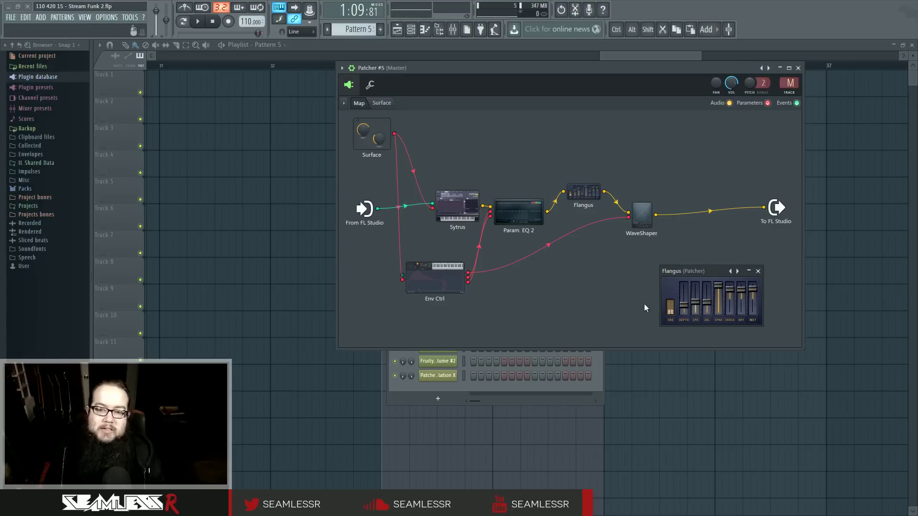
{"action": "right_click", "coordinate": [701, 302]}
Delete Flangus and reconnect the audio output of Param. EQ 2 to WaveShaper.
{"action": "right_click", "coordinate": [581, 188]}
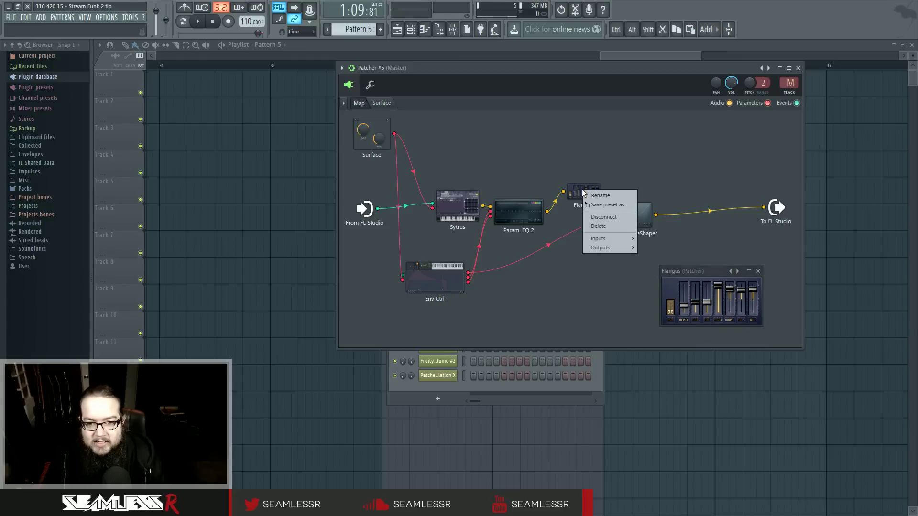
{"action": "left_click", "coordinate": [609, 225]}
{"action": "left_click_drag", "start_coordinate": [563, 208], "coordinate": [628, 213]}
Insert Vocodex on the audio link between WaveShaper and To FL Studio.
{"action": "key", "text": "F8"}
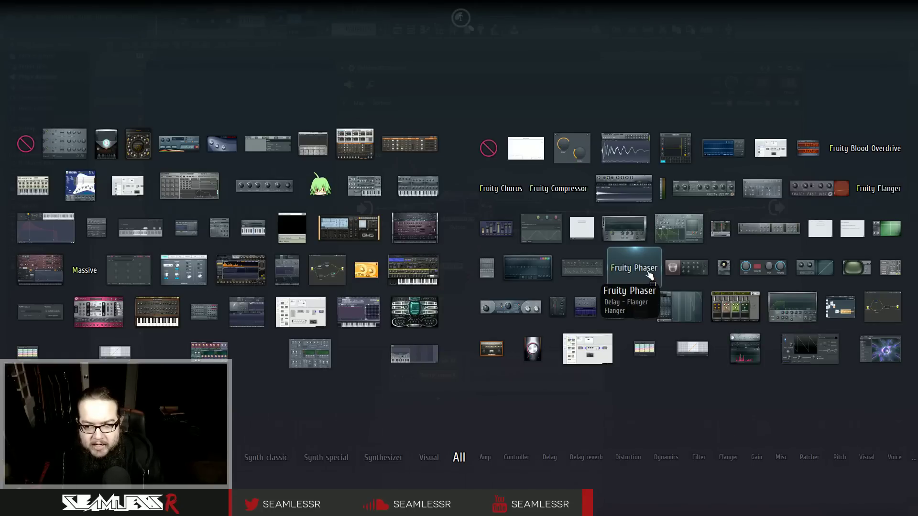
{"action": "left_click_drag", "start_coordinate": [770, 324], "coordinate": [772, 326]}
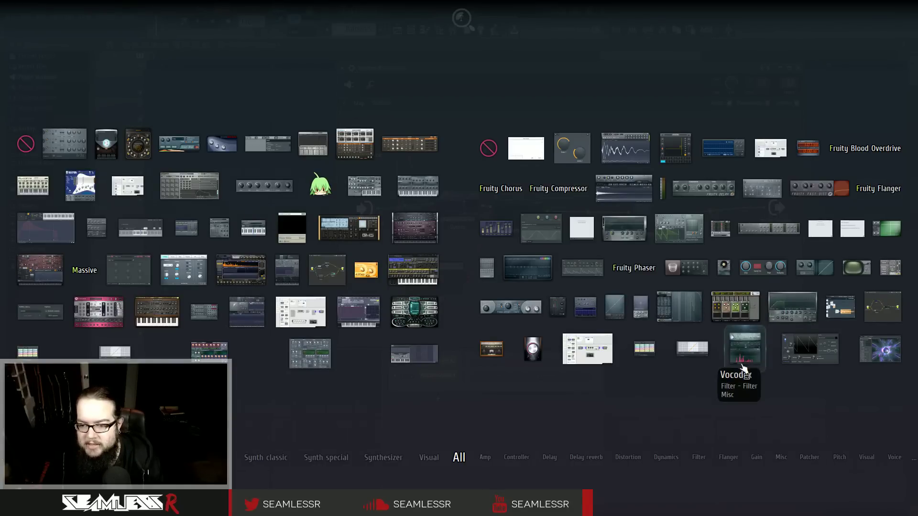
{"action": "left_click_drag", "start_coordinate": [754, 360], "coordinate": [693, 216]}
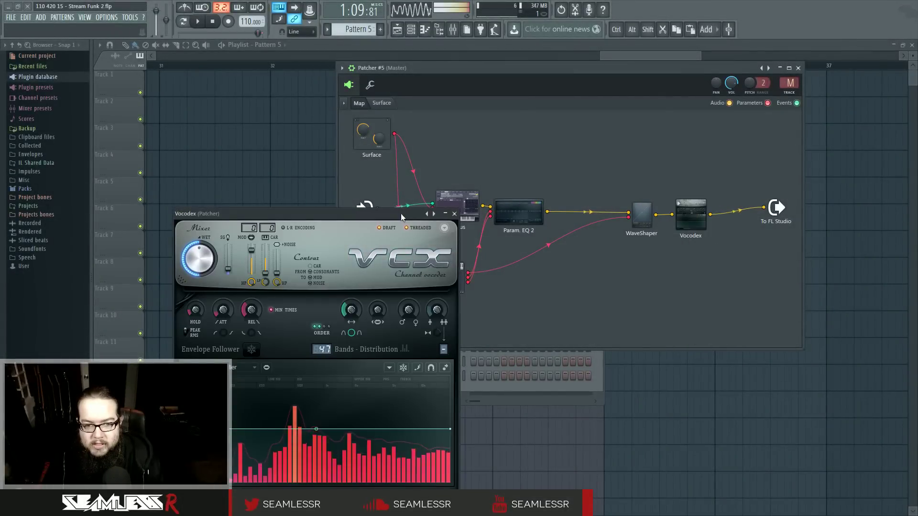
Lower Vocodex's modulator pitch shift to about -512 cents and set its number of bands to 17.
{"action": "left_click_drag", "start_coordinate": [401, 213], "coordinate": [695, 169]}
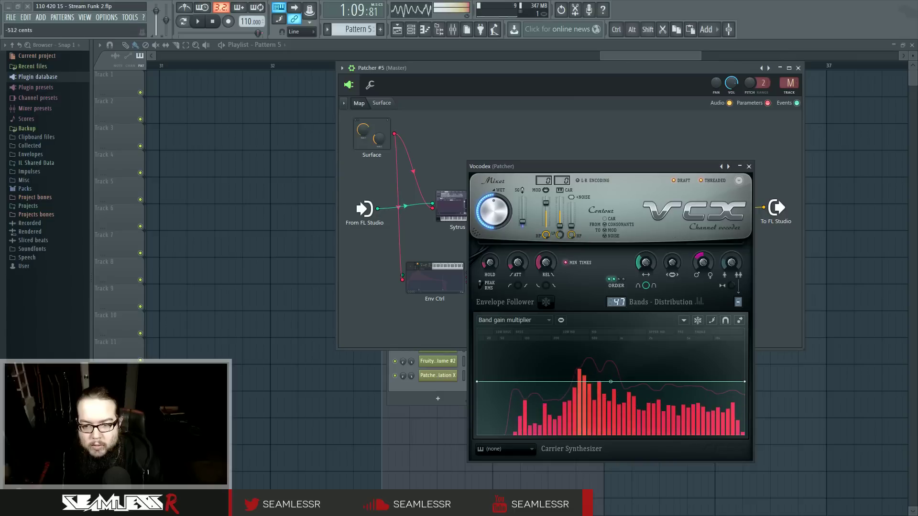
{"action": "left_click_drag", "start_coordinate": [597, 166], "coordinate": [706, 161]}
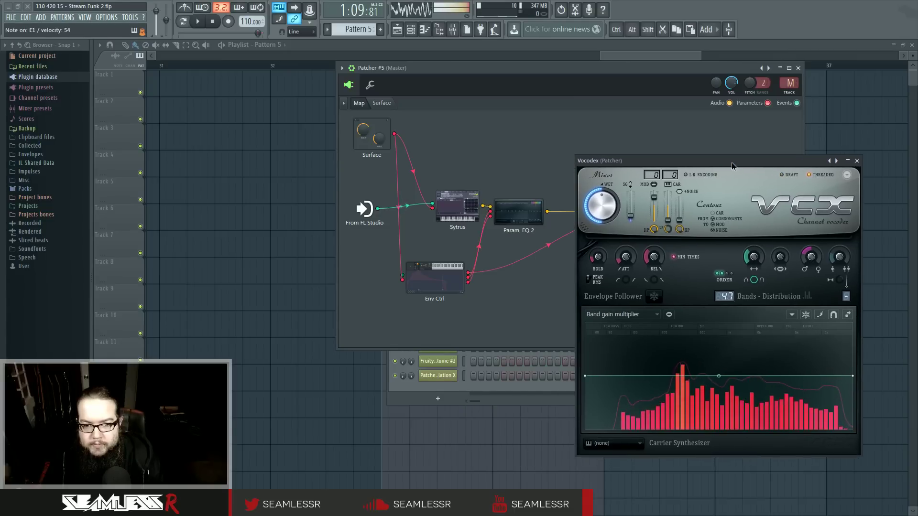
{"action": "double_click", "coordinate": [388, 125]}
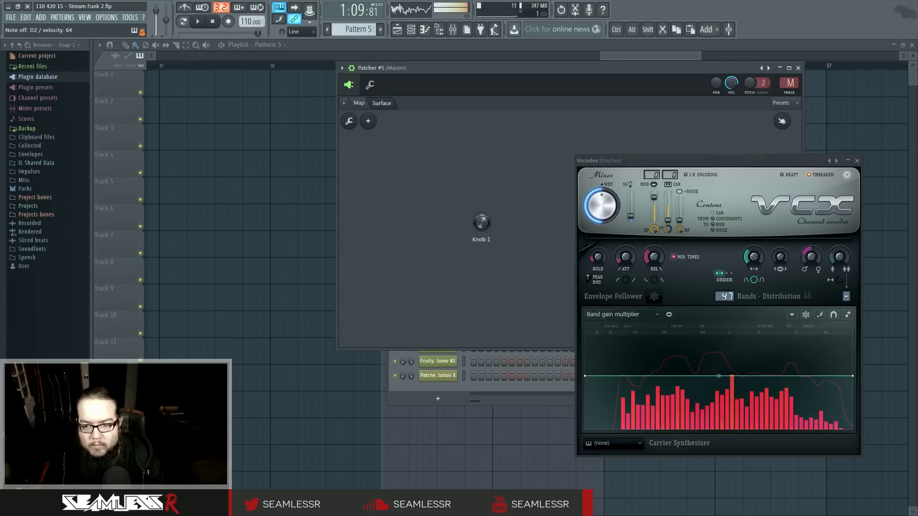
{"action": "left_click_drag", "start_coordinate": [726, 297], "coordinate": [725, 310]}
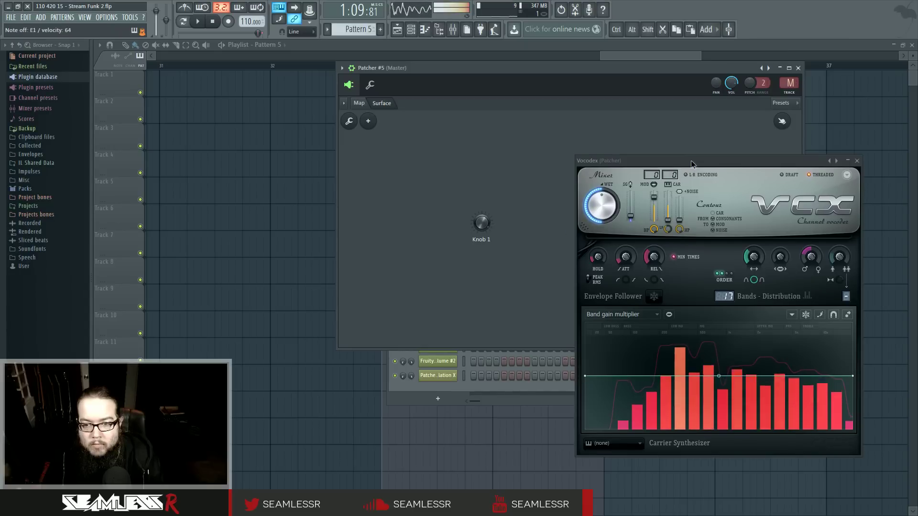
{"action": "left_click_drag", "start_coordinate": [691, 164], "coordinate": [688, 142]}
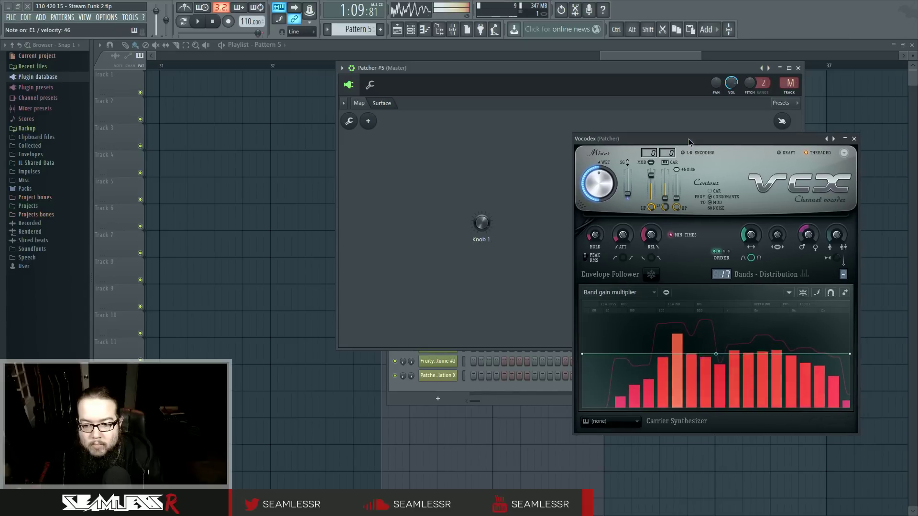
Examine Vocodex's band distribution curve, return to the band gain multiplier and test the modulator pitch shift.
{"action": "left_click", "coordinate": [641, 292]}
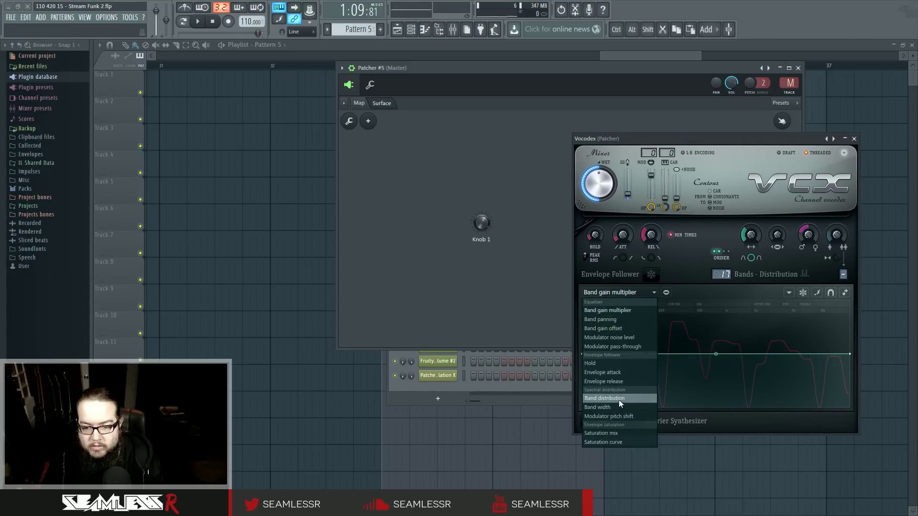
{"action": "left_click", "coordinate": [620, 398]}
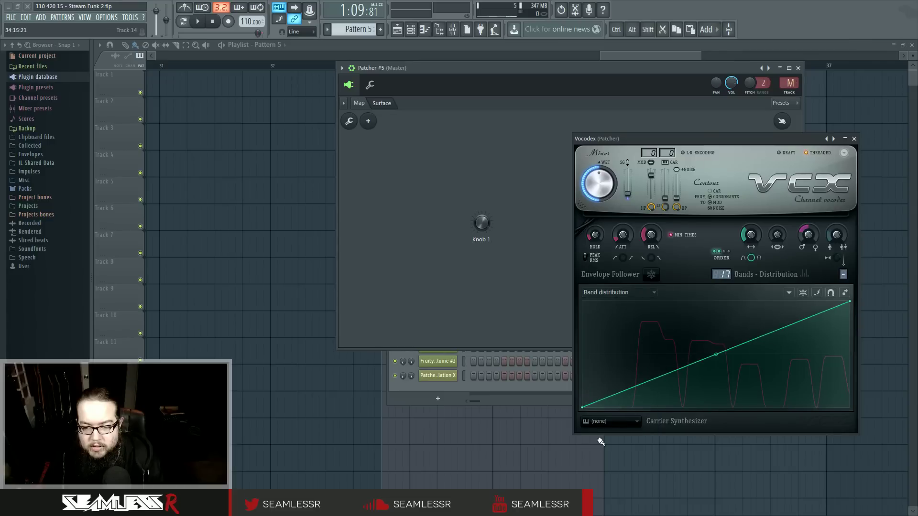
{"action": "left_click", "coordinate": [617, 292]}
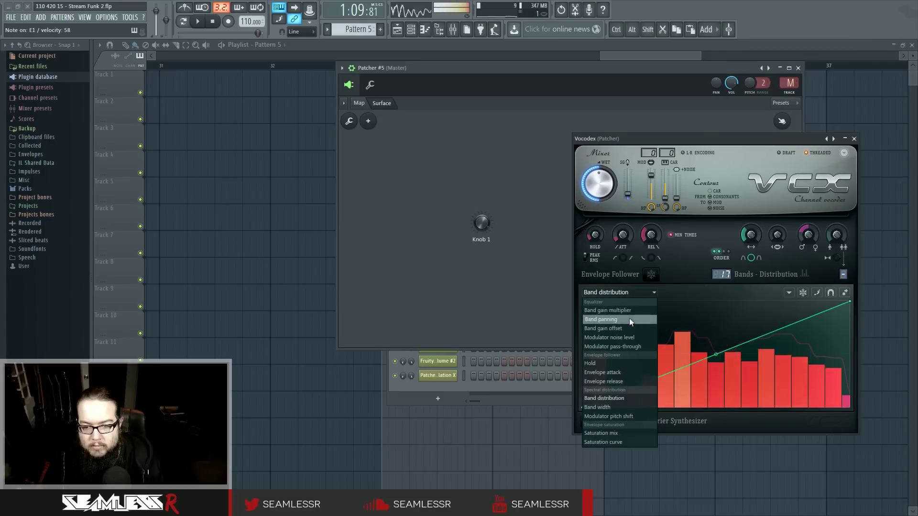
{"action": "left_click", "coordinate": [627, 311]}
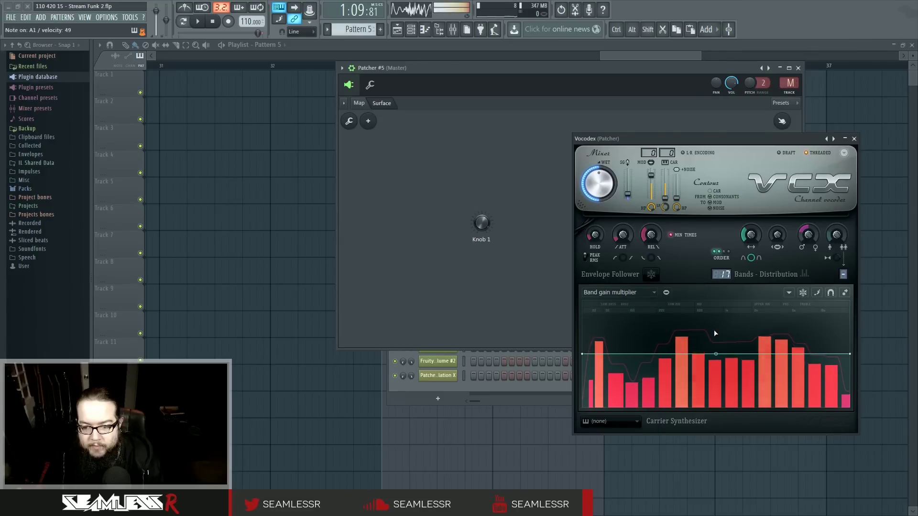
{"action": "left_click_drag", "start_coordinate": [802, 243], "coordinate": [802, 261]}
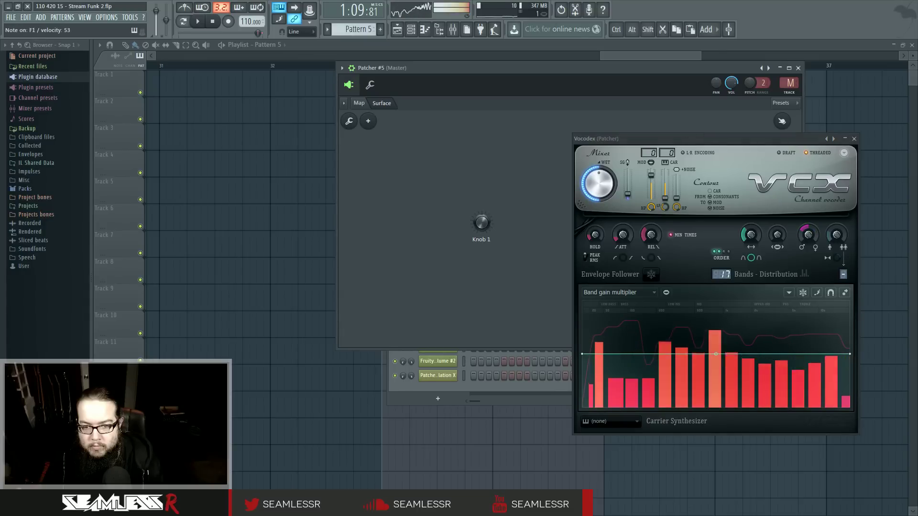
Set the frequency ratios in Sytrus to 4.0000 for operator 2 and 4.0010 for operator 3.
{"action": "left_click", "coordinate": [360, 103]}
{"action": "double_click", "coordinate": [453, 205]}
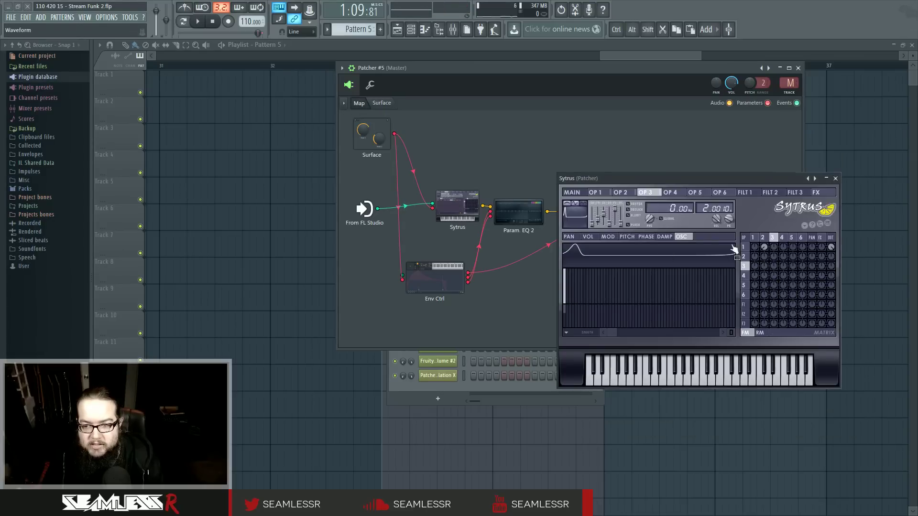
{"action": "left_click", "coordinate": [765, 238]}
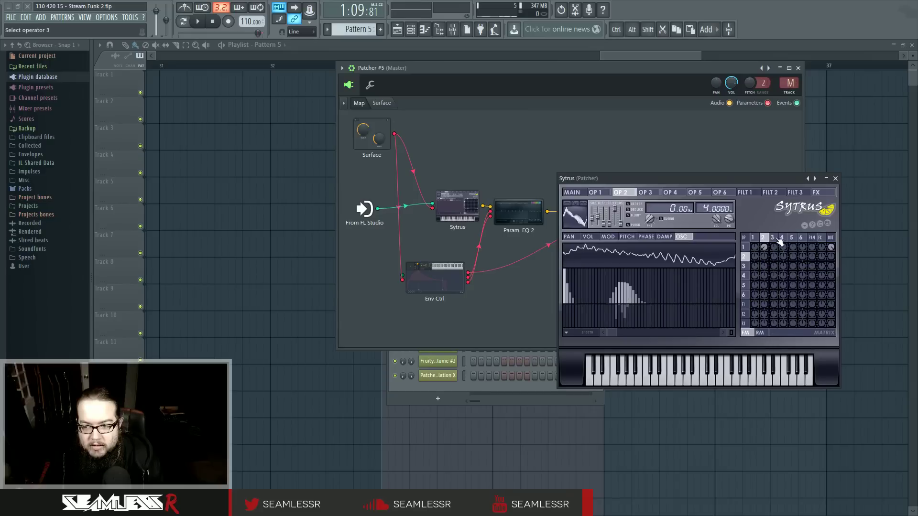
{"action": "left_click", "coordinate": [772, 237]}
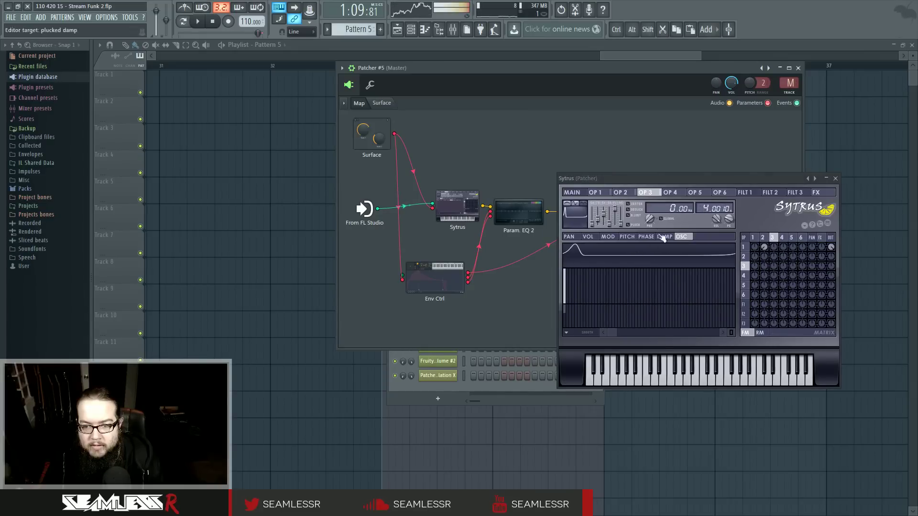
{"action": "left_click", "coordinate": [835, 179]}
Reopen Vocodex and audition the patch while sweeping Knob 1 on the surface.
{"action": "double_click", "coordinate": [683, 210]}
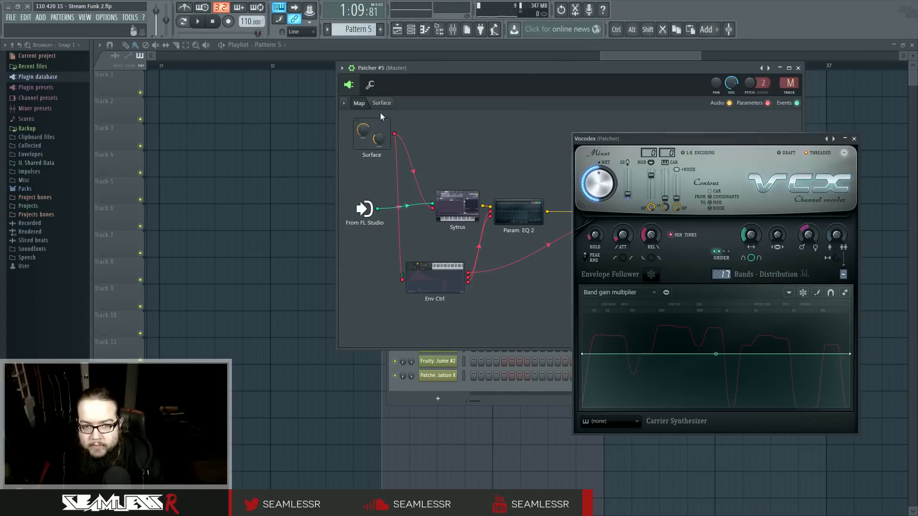
{"action": "left_click", "coordinate": [381, 103]}
{"action": "left_click_drag", "start_coordinate": [482, 223], "coordinate": [481, 204]}
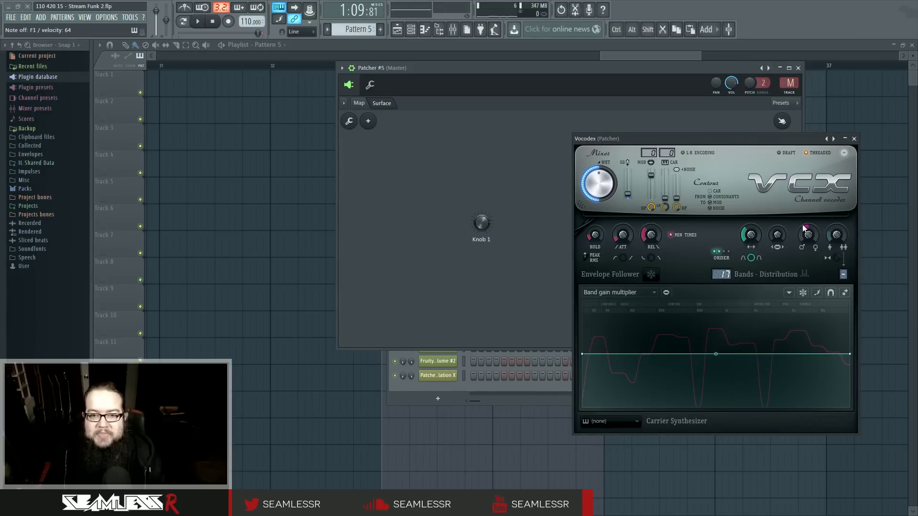
Activate parameter inputs for Vocodex's bandwidth and modulator pitch shift, and set its number of bands to 19.
{"action": "right_click", "coordinate": [756, 233]}
{"action": "right_click", "coordinate": [810, 234]}
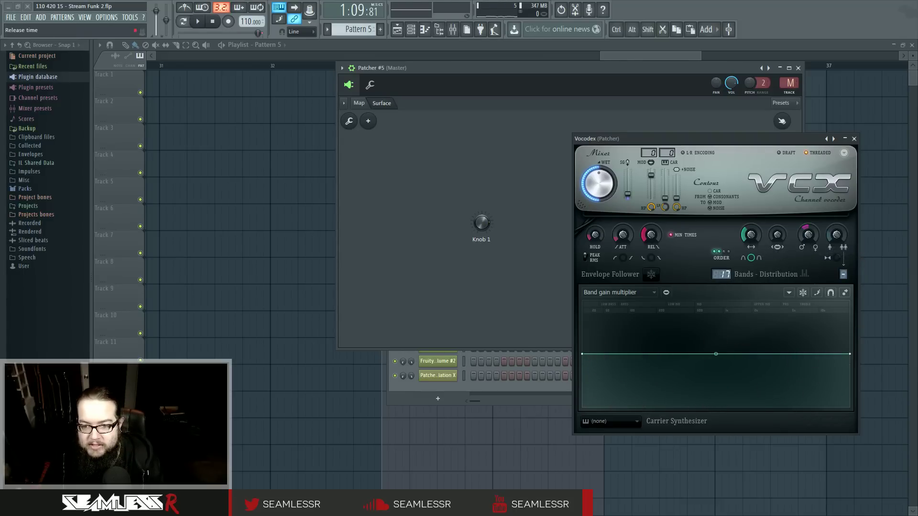
{"action": "left_click_drag", "start_coordinate": [721, 274], "coordinate": [722, 270]}
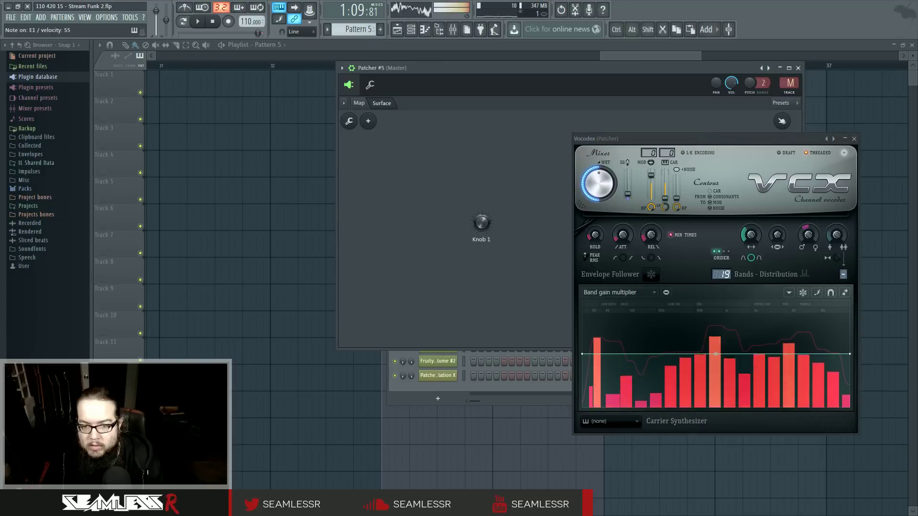
Close Vocodex, return to the patch map and activate Articulators 4 and 5 as controller outputs on Env Ctrl.
{"action": "left_click", "coordinate": [361, 105]}
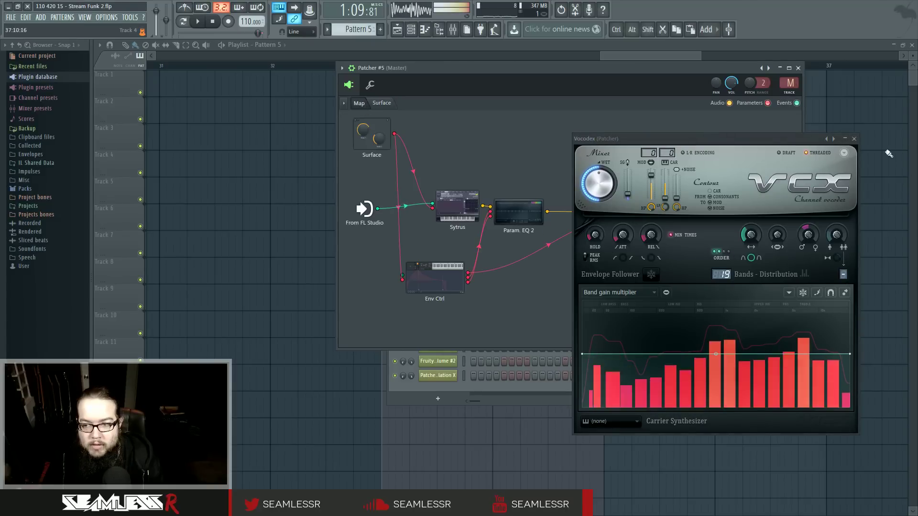
{"action": "left_click", "coordinate": [854, 139]}
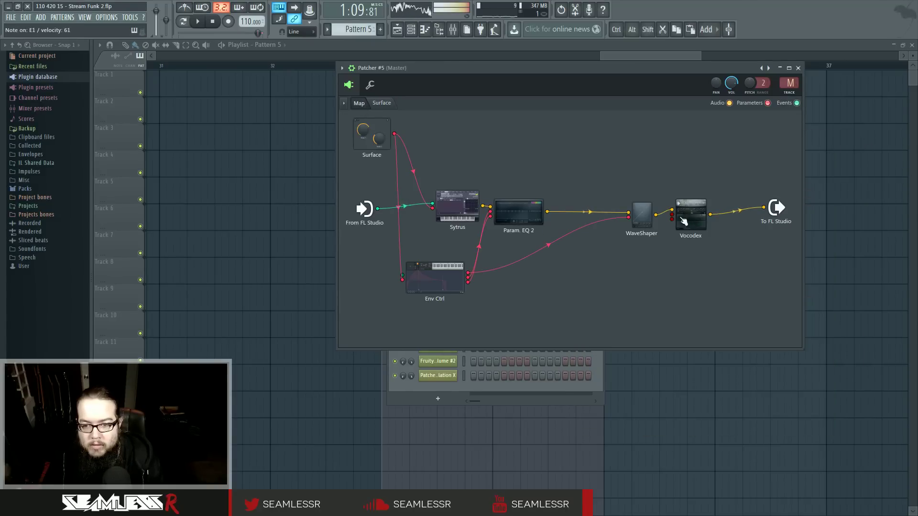
{"action": "left_click_drag", "start_coordinate": [642, 213], "coordinate": [633, 202]}
{"action": "right_click", "coordinate": [443, 269]}
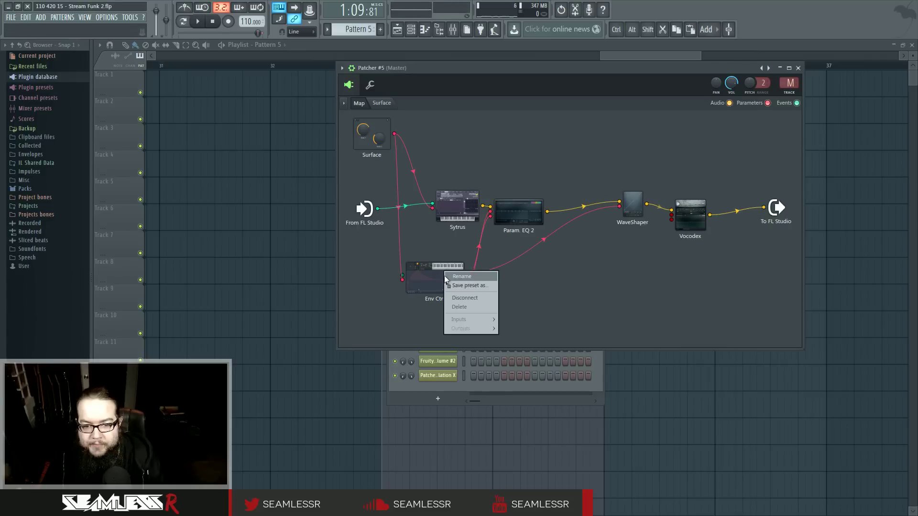
{"action": "right_click", "coordinate": [450, 280]}
{"action": "mouse_move", "coordinate": [481, 336]}
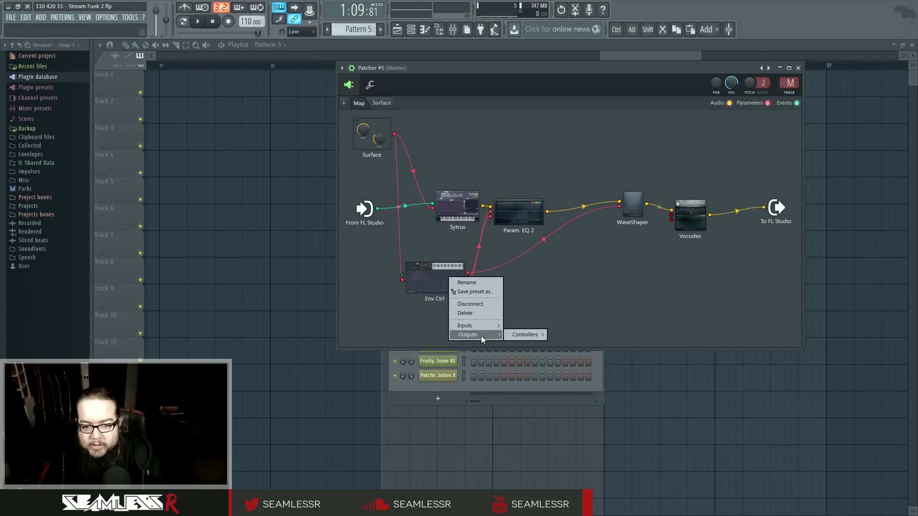
{"action": "mouse_move", "coordinate": [526, 334]}
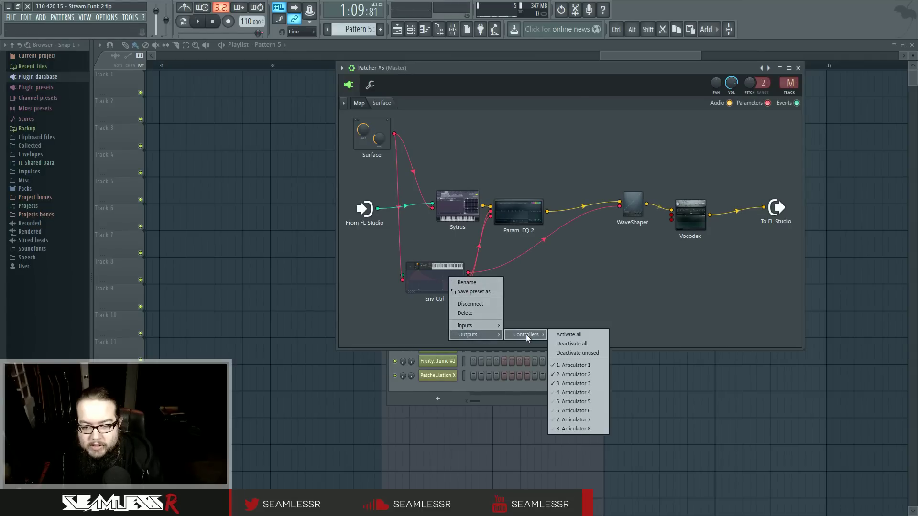
{"action": "left_click", "coordinate": [575, 393]}
Connect Env Ctrl's two new articulator outputs to Vocodex's bandwidth and modulator pitch shift inputs.
{"action": "left_click_drag", "start_coordinate": [468, 282], "coordinate": [552, 273]}
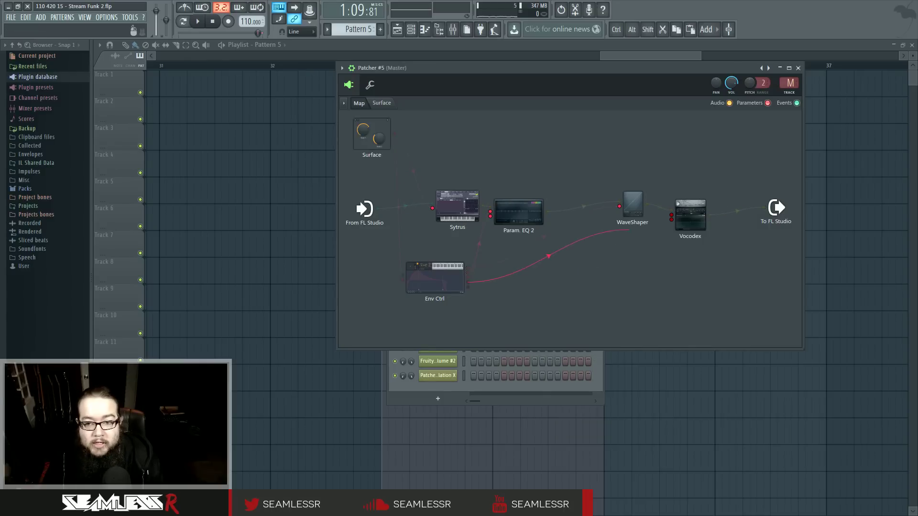
{"action": "left_click_drag", "start_coordinate": [671, 215], "coordinate": [471, 288]}
{"action": "left_click_drag", "start_coordinate": [690, 257], "coordinate": [671, 220]}
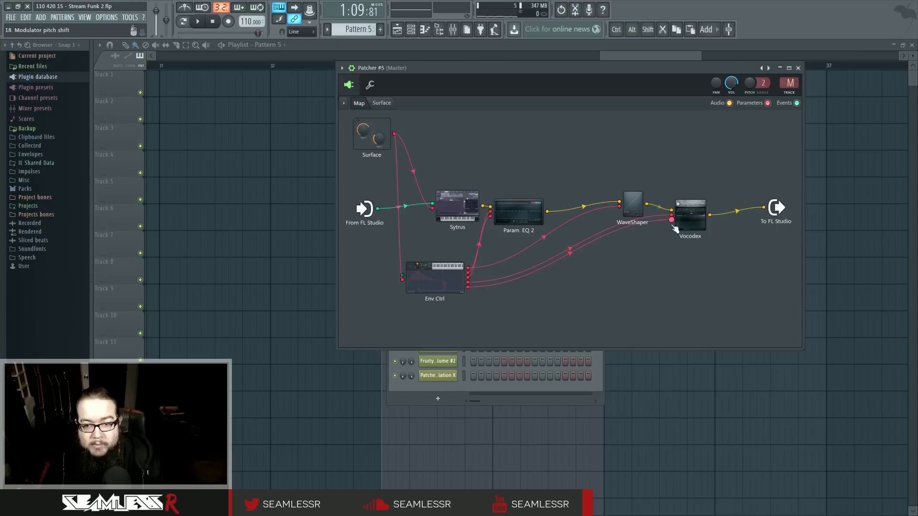
Shape Env Ctrl's Modulation X mappings: a rising line above centre for articulator 4 and a hump followed by a dip for articulator 5.
{"action": "double_click", "coordinate": [433, 281]}
{"action": "left_click", "coordinate": [544, 281]}
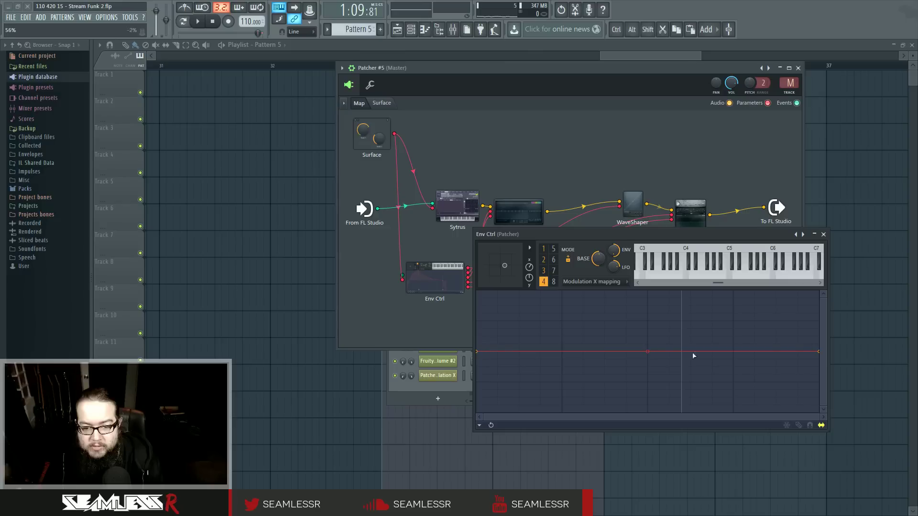
{"action": "left_click_drag", "start_coordinate": [819, 352], "coordinate": [819, 298]}
{"action": "left_click", "coordinate": [553, 248]}
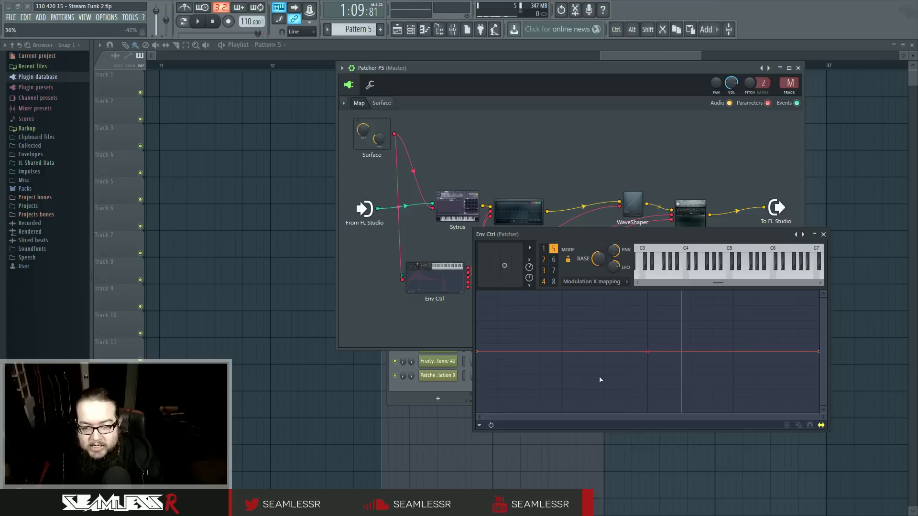
{"action": "right_click", "coordinate": [564, 339]}
{"action": "right_click", "coordinate": [753, 382]}
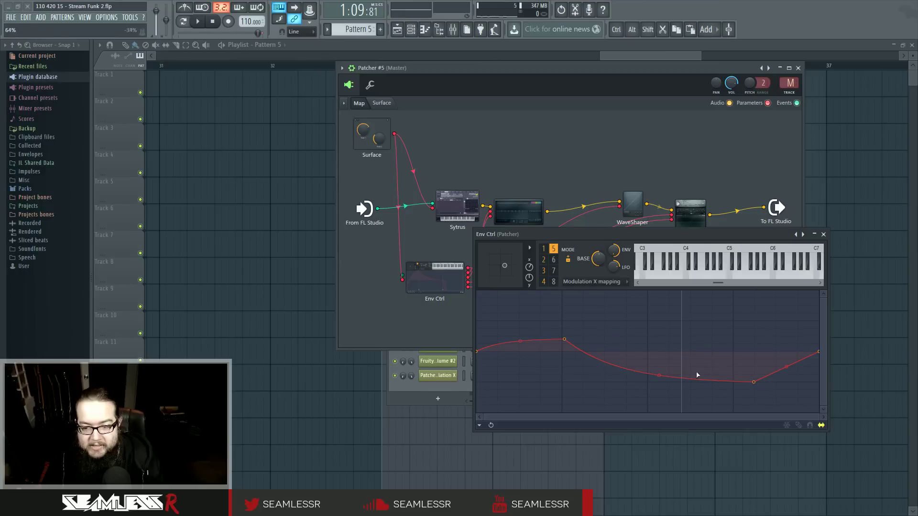
Open Vocodex and audition its modulated bandwidth and modulator pitch shift from the control surface.
{"action": "left_click", "coordinate": [381, 102]}
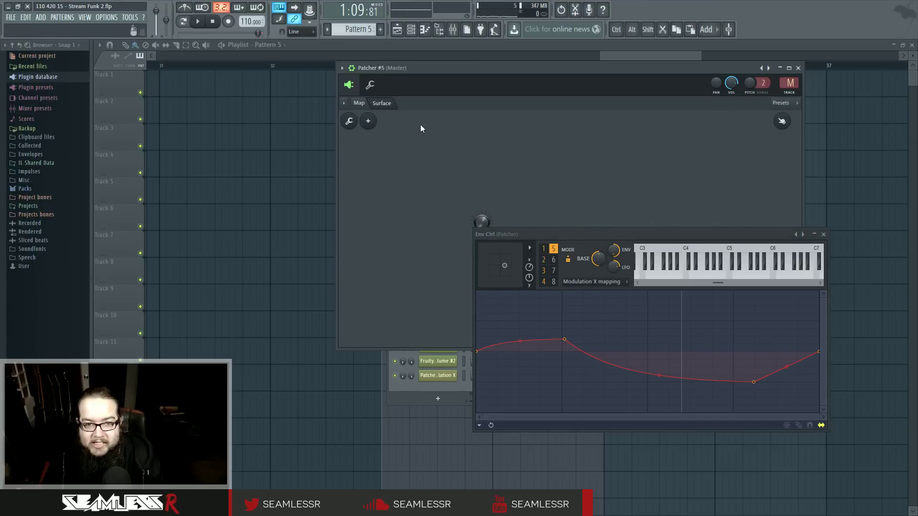
{"action": "left_click", "coordinate": [356, 103]}
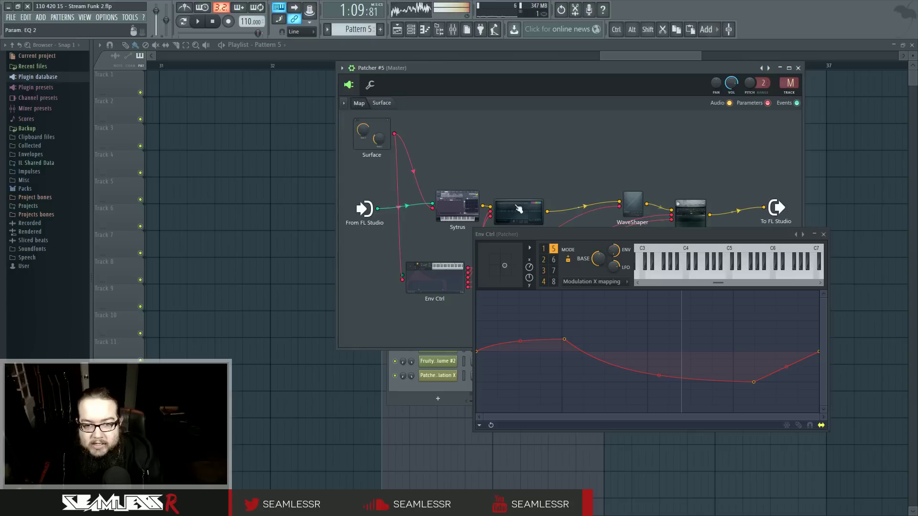
{"action": "left_click", "coordinate": [688, 211]}
{"action": "left_click", "coordinate": [383, 103]}
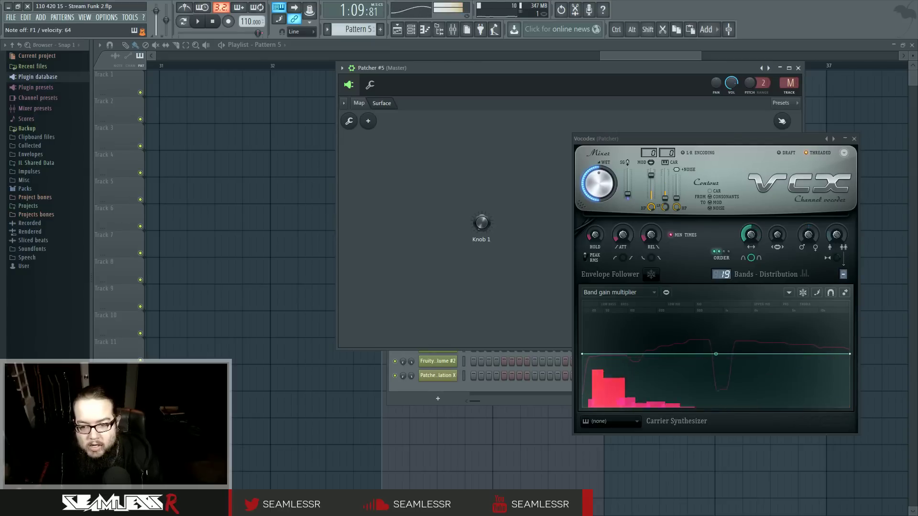
Lower both ends of articulator 4's Modulation X mapping in Env Ctrl so the line rises from below centre to moderately above it.
{"action": "left_click", "coordinate": [363, 105]}
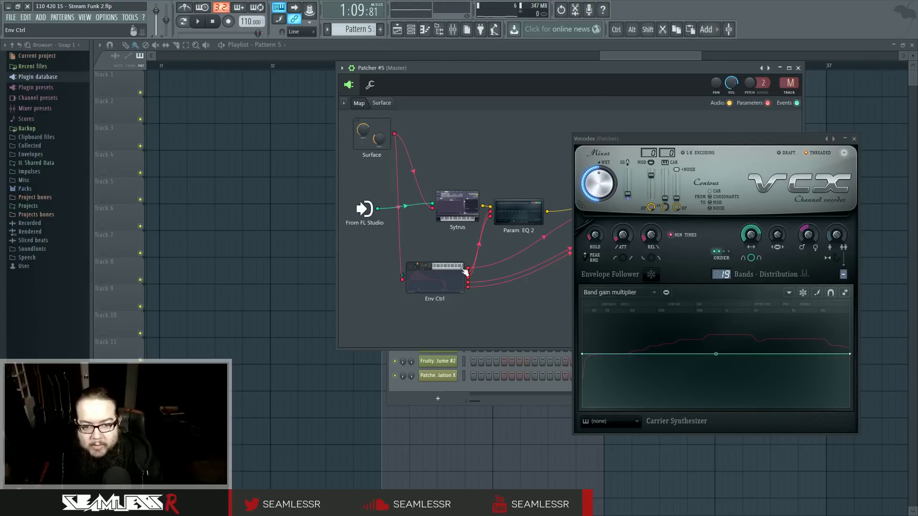
{"action": "left_click", "coordinate": [435, 279]}
{"action": "left_click", "coordinate": [547, 282]}
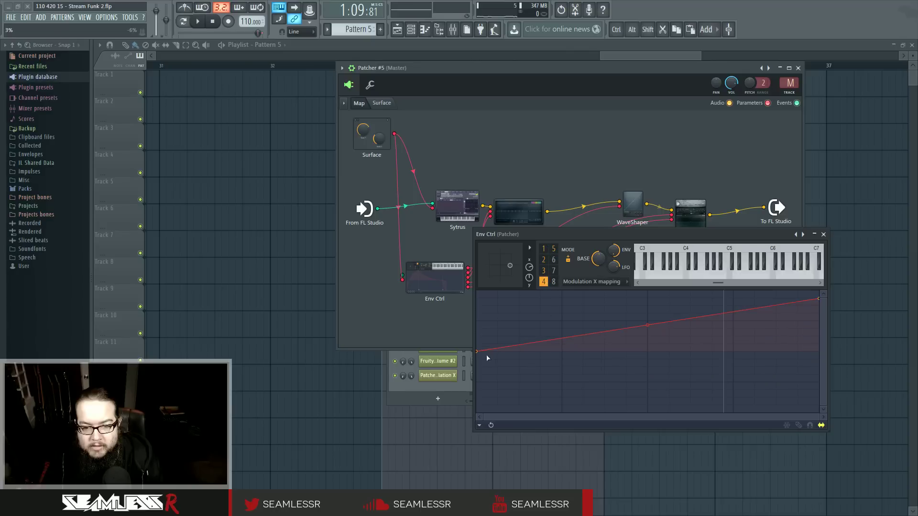
{"action": "left_click_drag", "start_coordinate": [479, 352], "coordinate": [478, 374]}
{"action": "left_click_drag", "start_coordinate": [814, 300], "coordinate": [815, 319]}
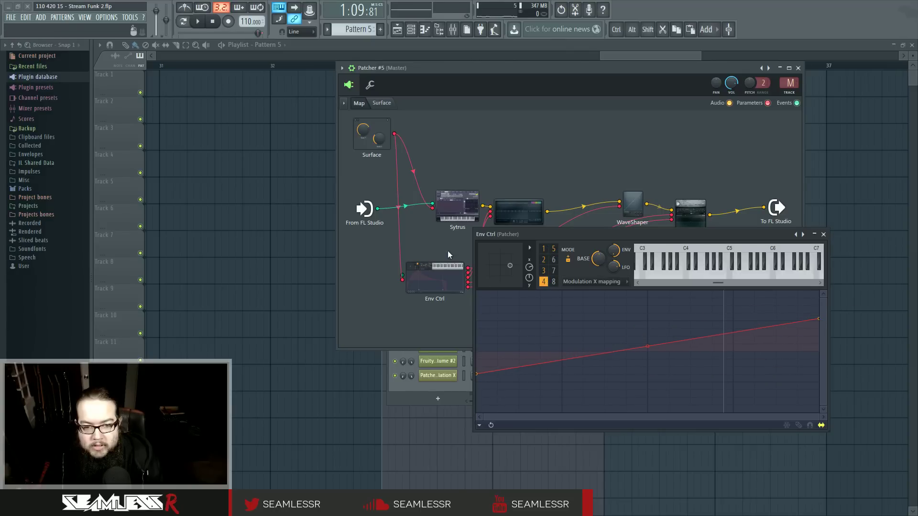
Play the patch with Vocodex open while sweeping Knob 1 to check the revised mapping.
{"action": "double_click", "coordinate": [699, 213]}
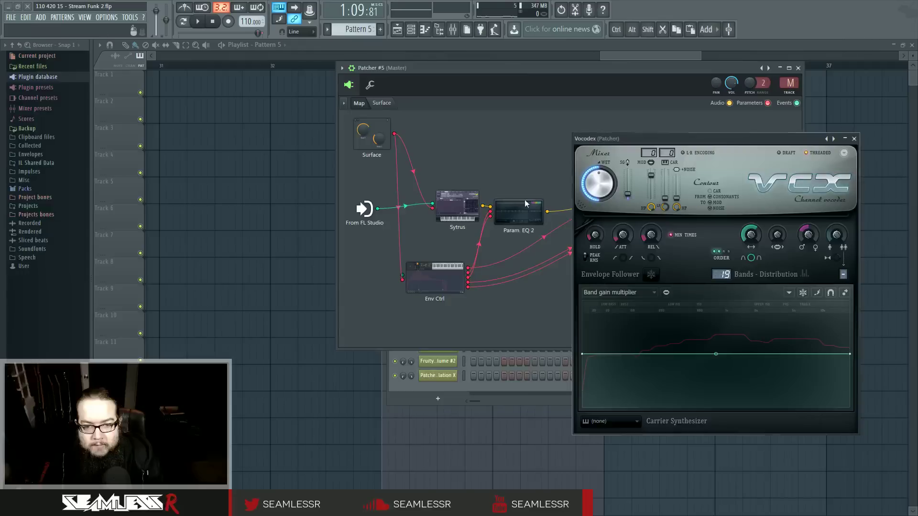
{"action": "left_click", "coordinate": [384, 104]}
{"action": "left_click_drag", "start_coordinate": [482, 223], "coordinate": [481, 201]}
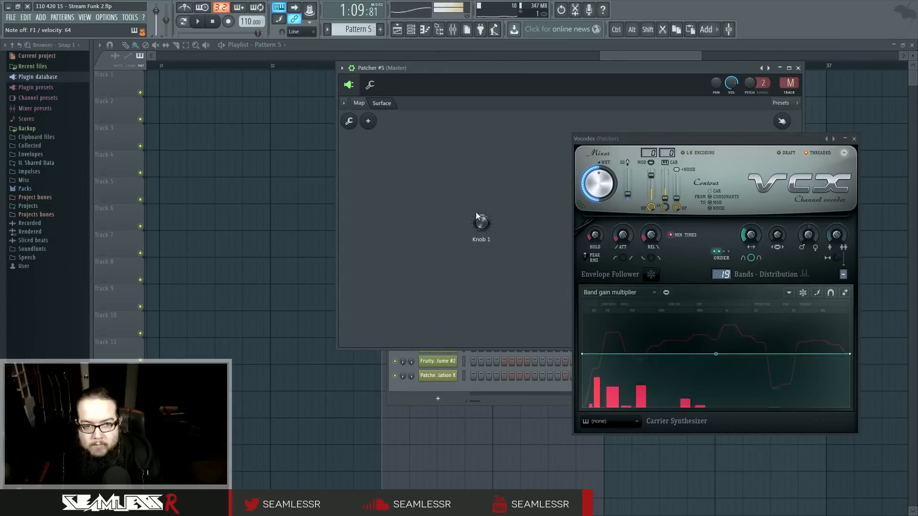
Set operator 3's frequency ratio in Sytrus to 2.0010 and audition the patch from the surface.
{"action": "left_click", "coordinate": [361, 103]}
{"action": "left_click", "coordinate": [468, 219]}
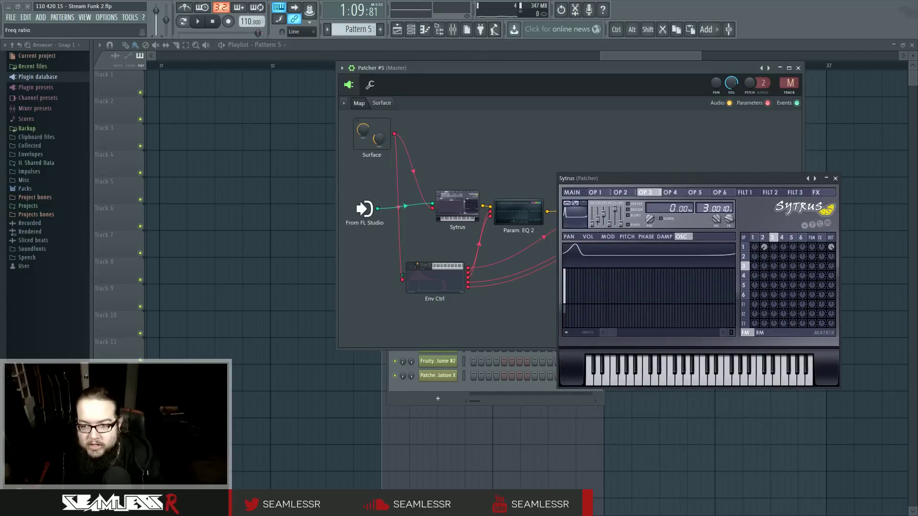
{"action": "left_click", "coordinate": [382, 103]}
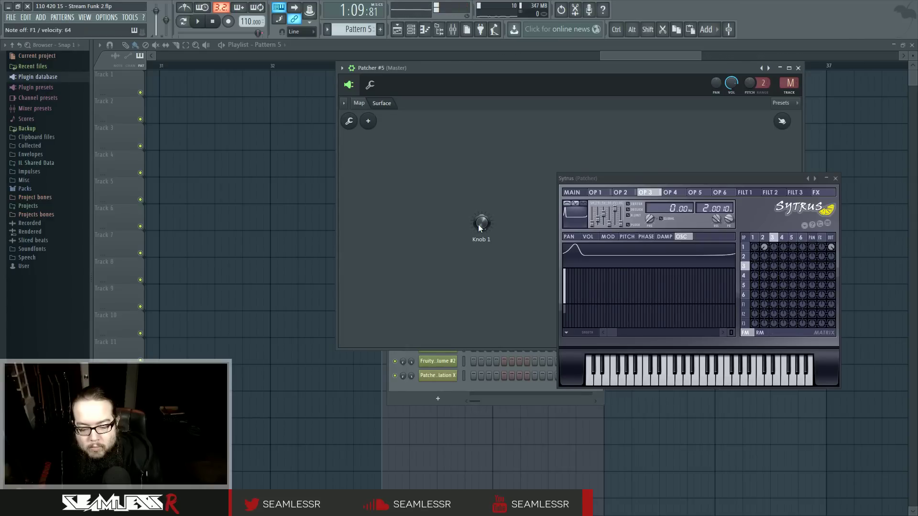
Add a second Param. EQ 2 between Vocodex and the To FL Studio output, making room for it in the map.
{"action": "left_click", "coordinate": [359, 103]}
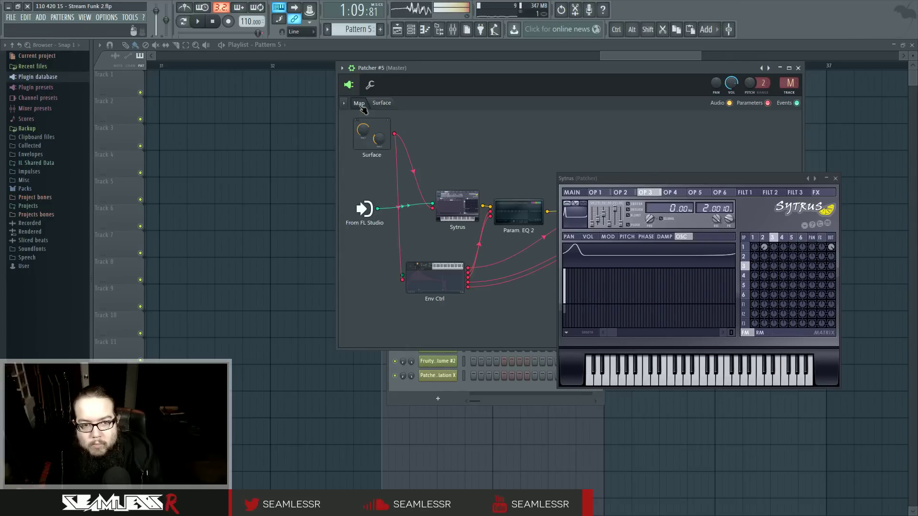
{"action": "left_click_drag", "start_coordinate": [700, 179], "coordinate": [724, 277]}
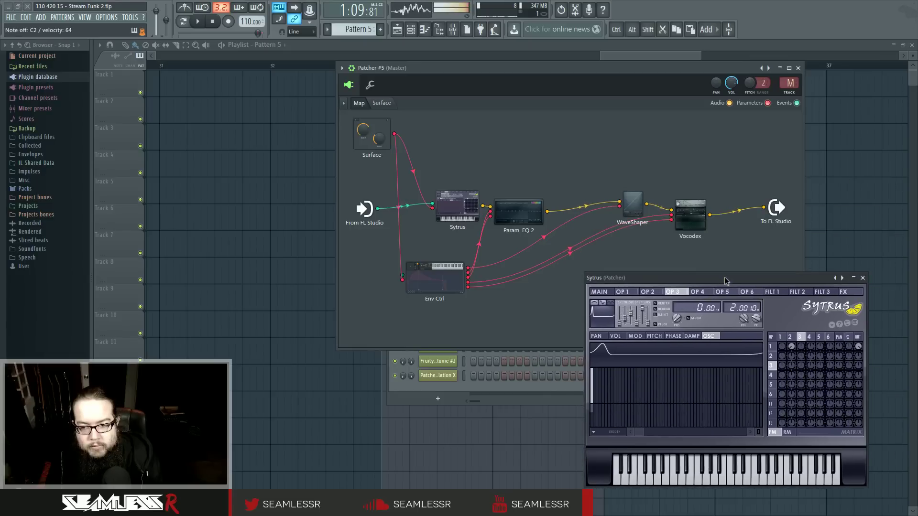
{"action": "left_click_drag", "start_coordinate": [724, 277], "coordinate": [715, 274]}
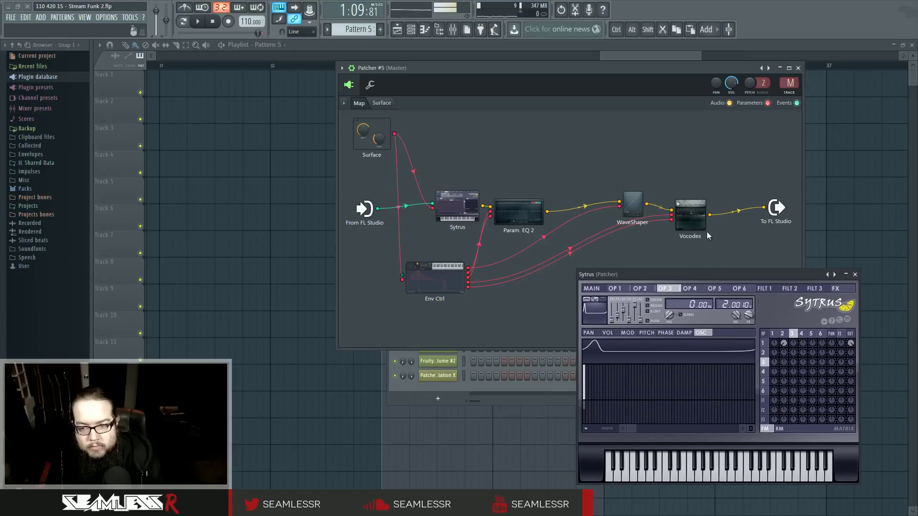
{"action": "right_click", "coordinate": [710, 215]}
{"action": "mouse_move", "coordinate": [730, 234]}
{"action": "left_click", "coordinate": [792, 239]}
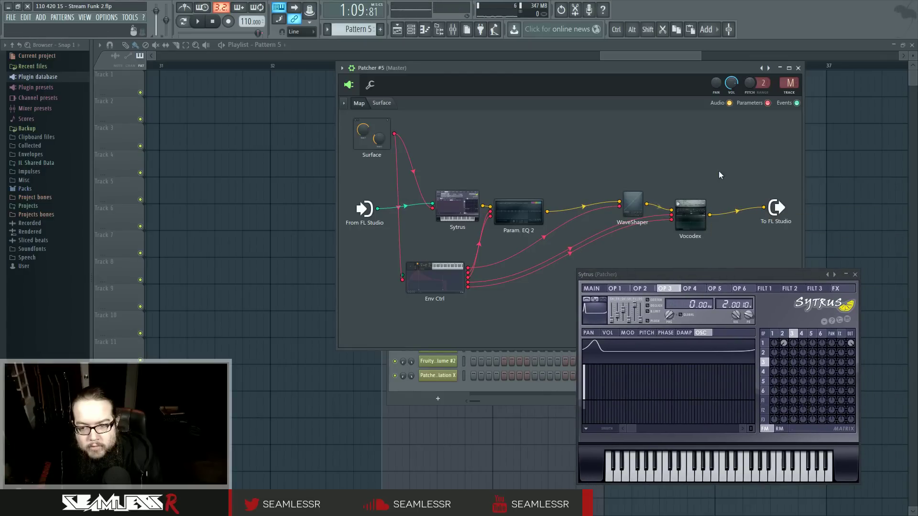
{"action": "left_click_drag", "start_coordinate": [528, 263], "coordinate": [719, 219]}
{"action": "left_click_drag", "start_coordinate": [776, 209], "coordinate": [814, 211]}
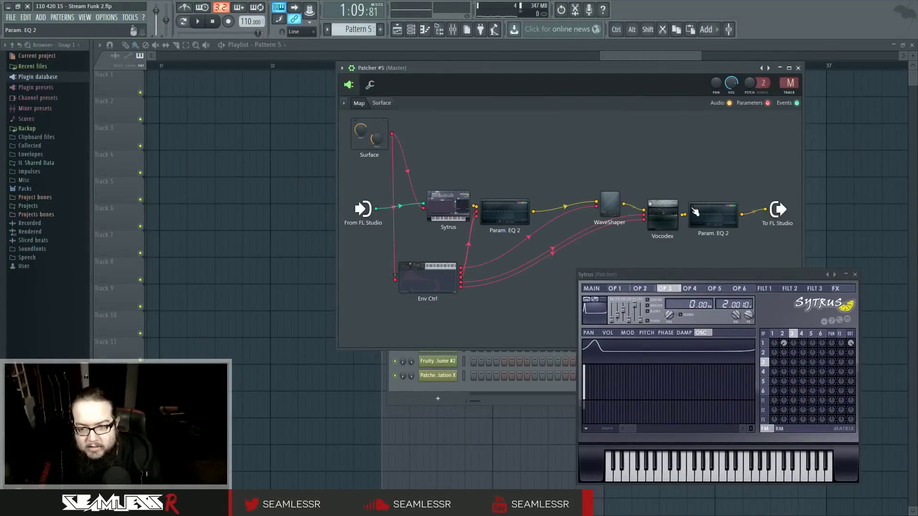
Change band 4 of the new Param. EQ 2 to band pass and lower its frequency to band 2's position.
{"action": "left_click", "coordinate": [713, 215]}
{"action": "right_click", "coordinate": [282, 290]}
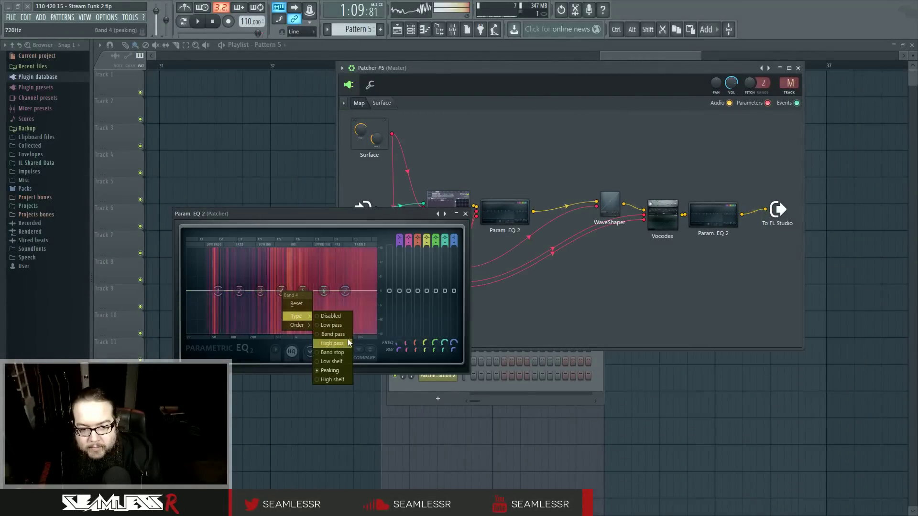
{"action": "left_click", "coordinate": [345, 336]}
{"action": "left_click_drag", "start_coordinate": [282, 291], "coordinate": [239, 291]}
Activate a parameter input for band 4's frequency, move the new Param. EQ 2 beside the output and close its editor.
{"action": "right_click", "coordinate": [424, 342]}
{"action": "left_click", "coordinate": [445, 356]}
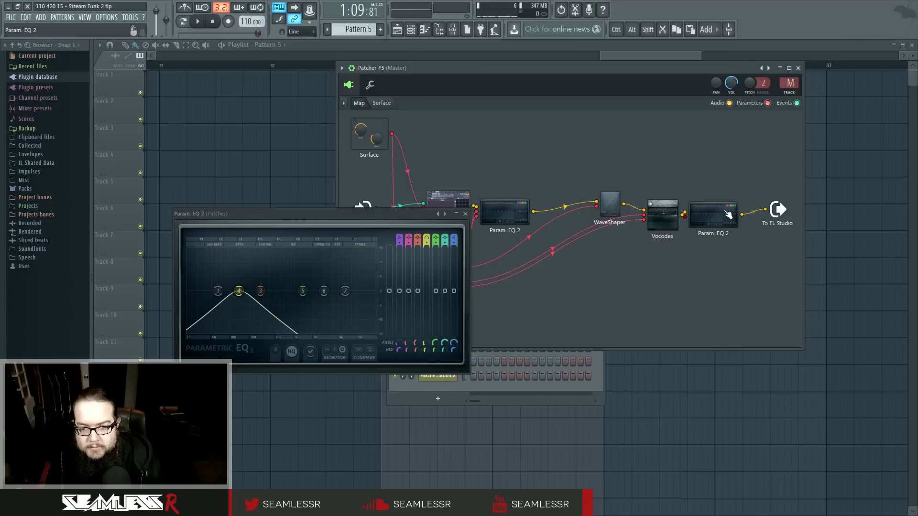
{"action": "left_click_drag", "start_coordinate": [727, 214], "coordinate": [738, 219]}
{"action": "left_click", "coordinate": [465, 213]}
Activate Articulator 6 as an Env Ctrl output and connect it to the new Param. EQ 2's band 4 frequency input.
{"action": "right_click", "coordinate": [436, 287]}
{"action": "mouse_move", "coordinate": [456, 345]}
{"action": "mouse_move", "coordinate": [519, 344]}
{"action": "left_click", "coordinate": [569, 410]}
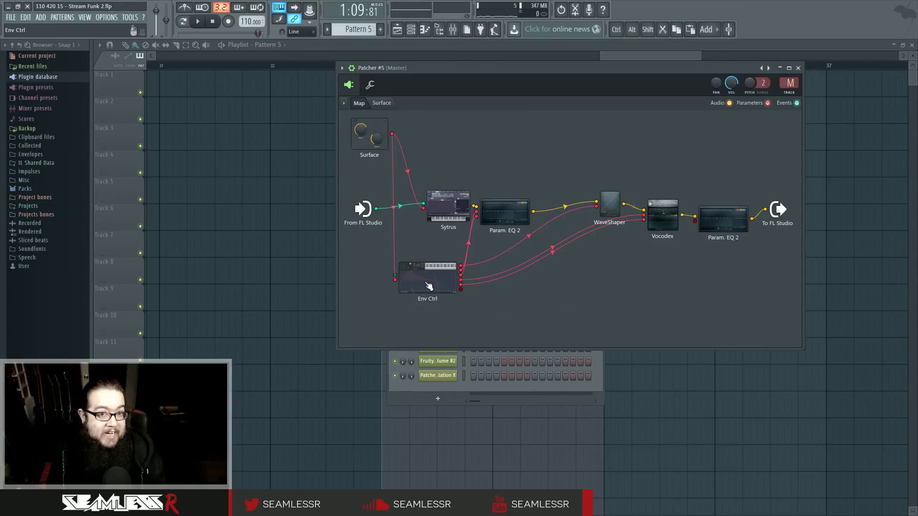
{"action": "left_click_drag", "start_coordinate": [460, 289], "coordinate": [695, 221]}
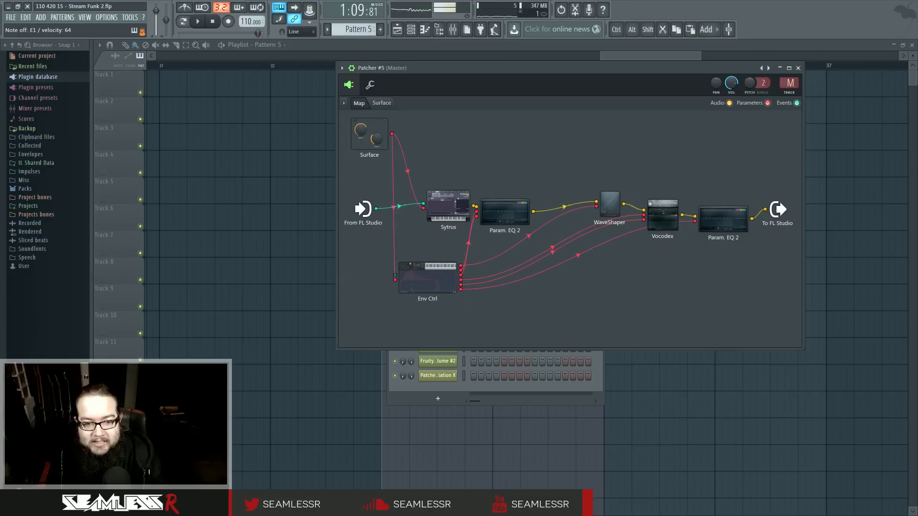
Shape articulator 6's Modulation X mapping as a line rising from below centre to above it, and audition it from the surface.
{"action": "double_click", "coordinate": [437, 273]}
{"action": "left_click", "coordinate": [553, 260]}
{"action": "left_click_drag", "start_coordinate": [478, 352], "coordinate": [477, 382]}
{"action": "left_click_drag", "start_coordinate": [818, 352], "coordinate": [825, 314]}
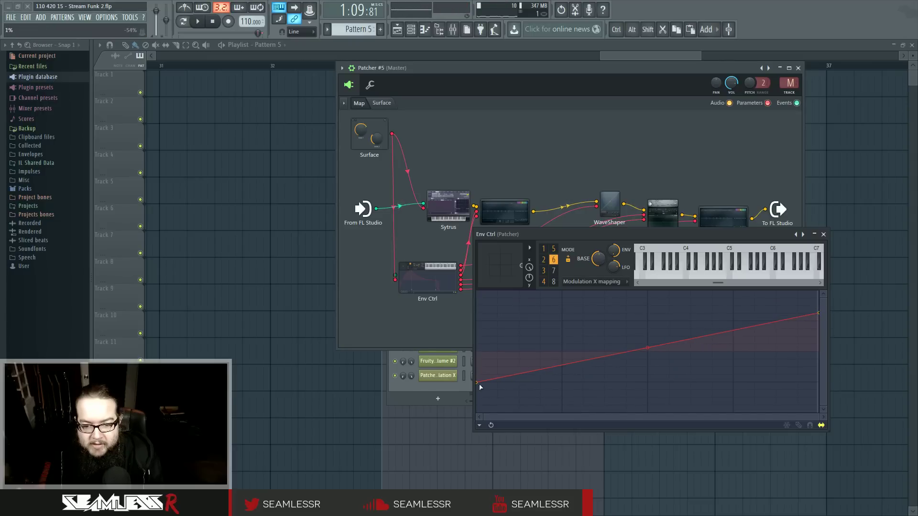
{"action": "left_click", "coordinate": [372, 136]}
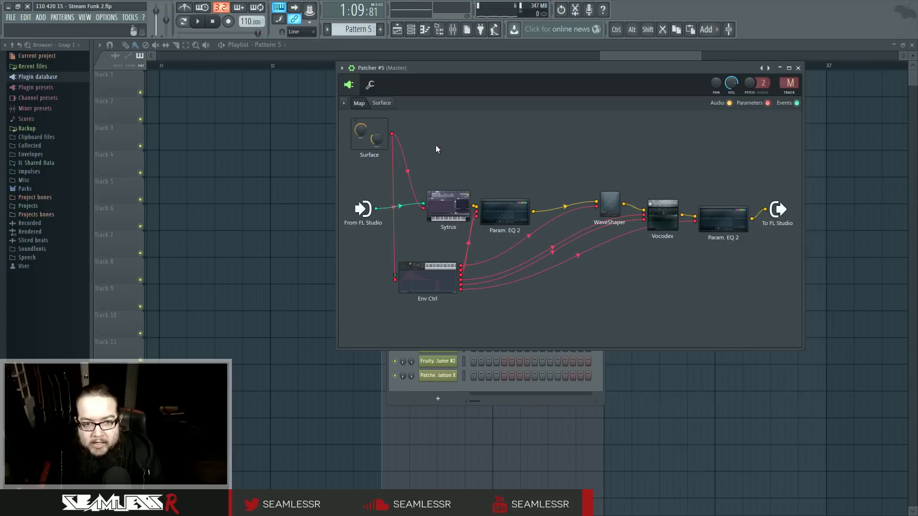
{"action": "left_click", "coordinate": [388, 102]}
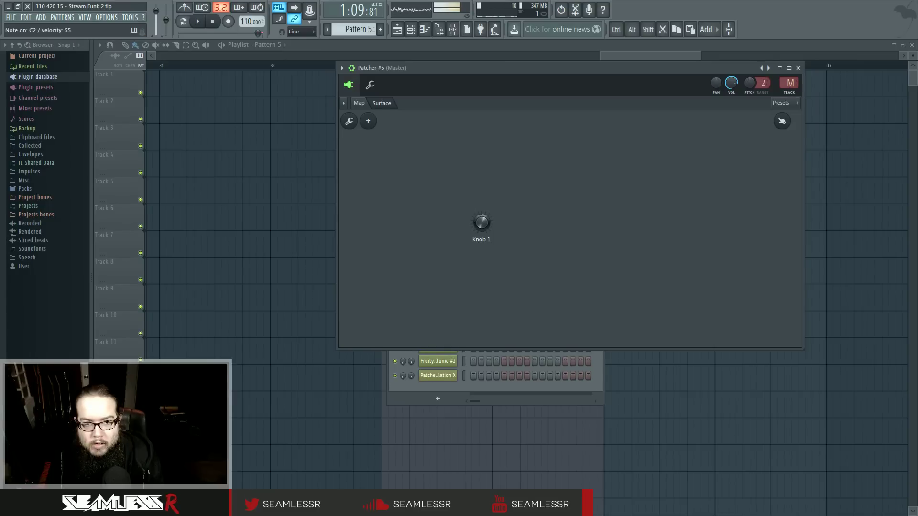
Set operator 3's frequency ratio in Sytrus to 4.0010 and play the patch from the surface.
{"action": "left_click", "coordinate": [359, 103]}
{"action": "left_click", "coordinate": [456, 215]}
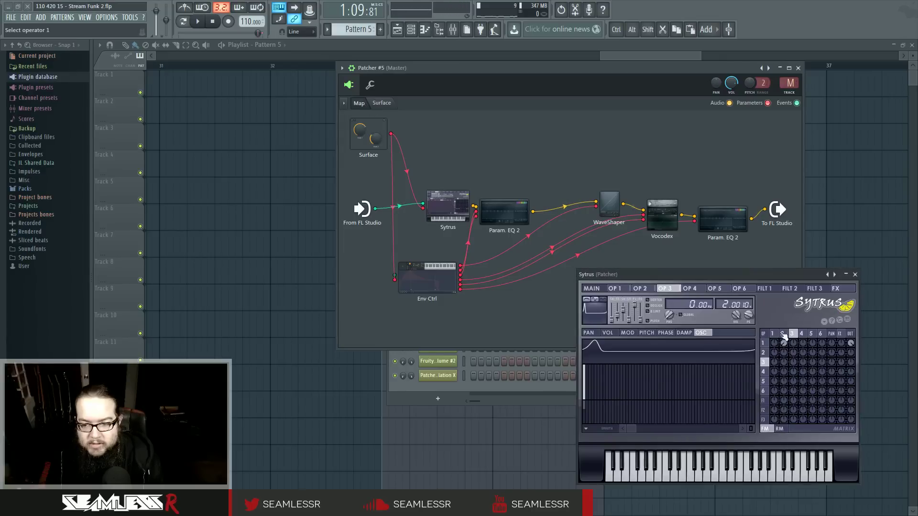
{"action": "left_click", "coordinate": [382, 104]}
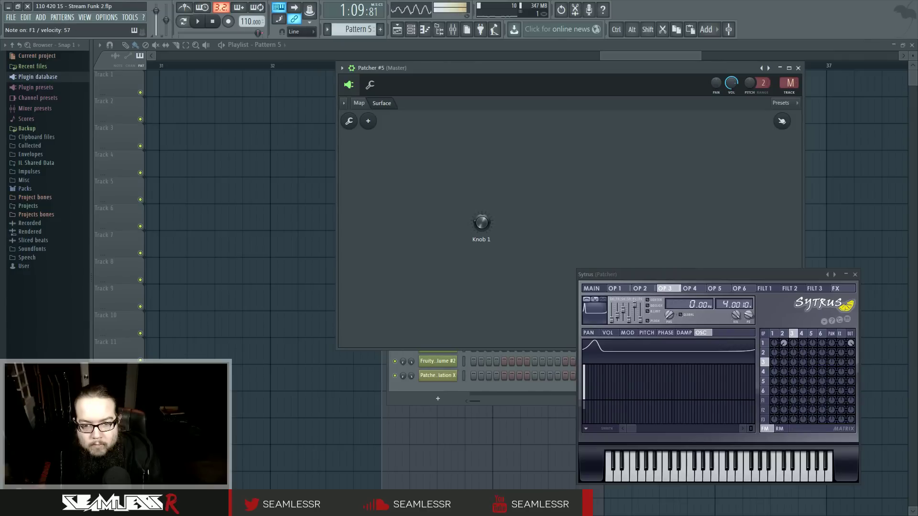
Add a point about three quarters along articulator 6's Modulation X mapping in Env Ctrl and lower its end point to the centre line.
{"action": "left_click", "coordinate": [366, 103]}
{"action": "left_click", "coordinate": [435, 282]}
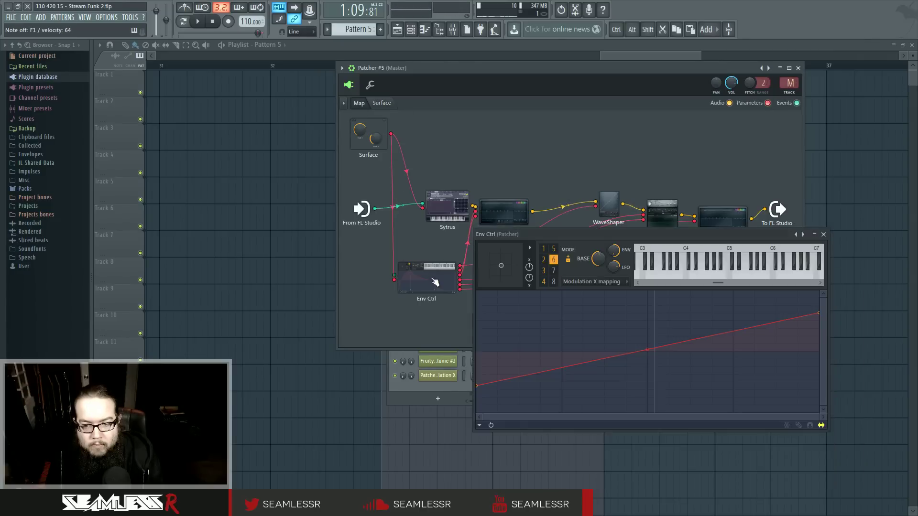
{"action": "left_click", "coordinate": [382, 103]}
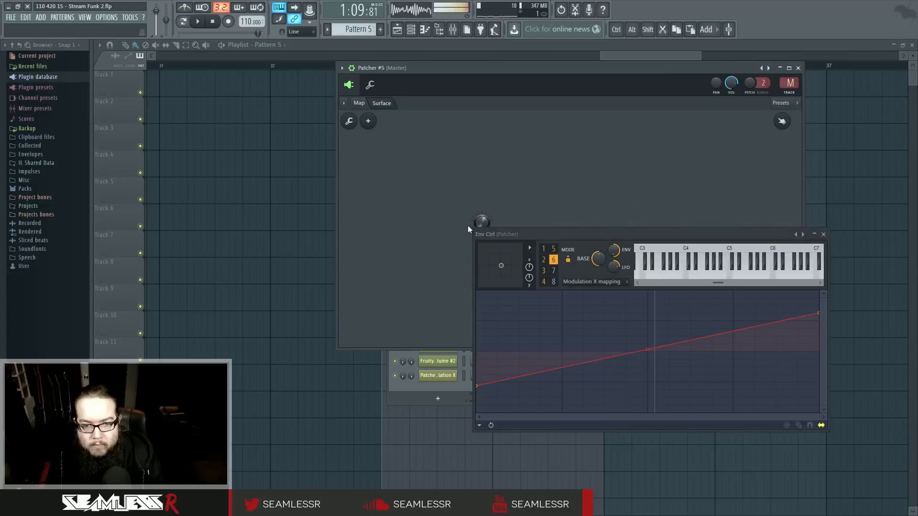
{"action": "left_click_drag", "start_coordinate": [553, 236], "coordinate": [603, 202]}
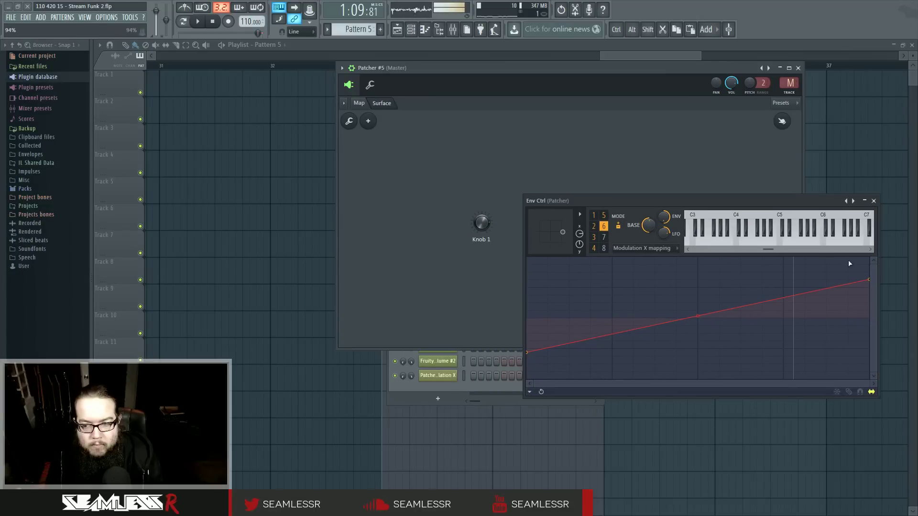
{"action": "right_click", "coordinate": [784, 290]}
{"action": "left_click_drag", "start_coordinate": [869, 280], "coordinate": [869, 317]}
Try an articulator 6 mapping that falls from above centre to a dip below it, and audition it with Knob 1.
{"action": "right_click", "coordinate": [654, 300]}
{"action": "mouse_move", "coordinate": [477, 223]}
{"action": "left_mouse_down"}
{"action": "mouse_move", "coordinate": [477, 280]}
{"action": "mouse_move", "coordinate": [477, 208]}
{"action": "mouse_move", "coordinate": [476, 287]}
{"action": "mouse_move", "coordinate": [477, 234]}
{"action": "mouse_move", "coordinate": [477, 264]}
{"action": "left_mouse_up"}
{"action": "left_click_drag", "start_coordinate": [524, 352], "coordinate": [532, 294]}
{"action": "left_click_drag", "start_coordinate": [786, 290], "coordinate": [783, 349]}
{"action": "left_click_drag", "start_coordinate": [530, 294], "coordinate": [533, 282]}
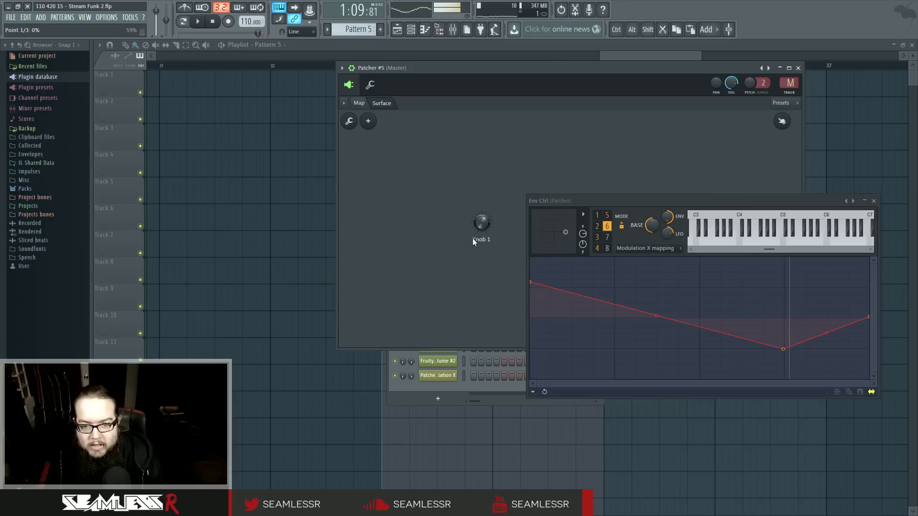
Reshape articulator 6's mapping to rise from below centre to a peak about three quarters along, with the end point at centre.
{"action": "left_click_drag", "start_coordinate": [784, 350], "coordinate": [781, 282]}
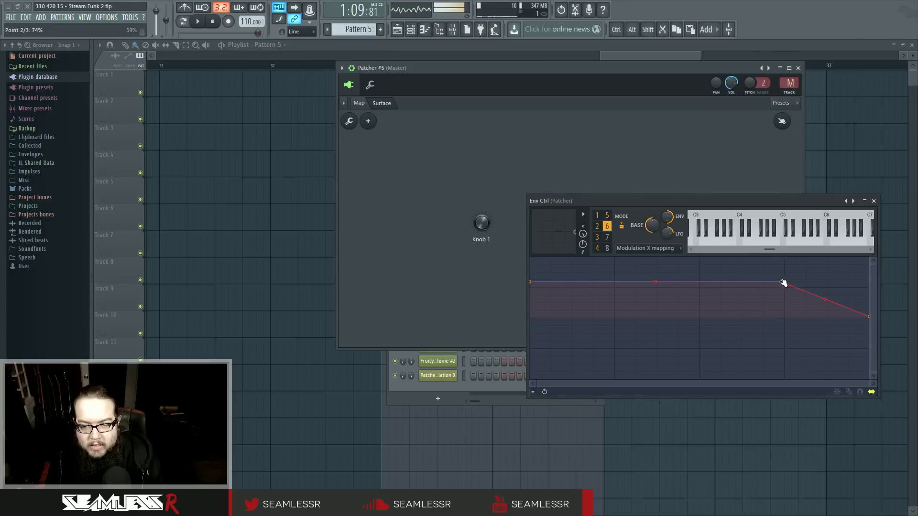
{"action": "left_click_drag", "start_coordinate": [531, 282], "coordinate": [530, 345]}
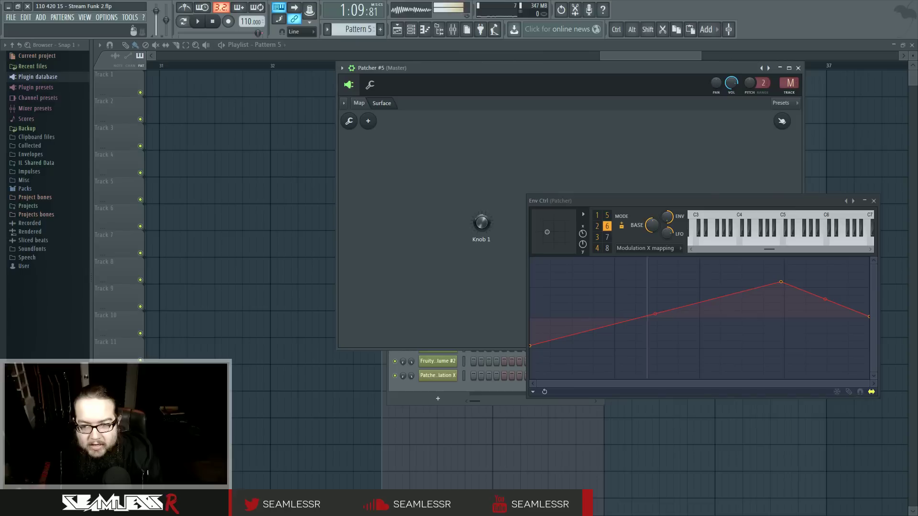
{"action": "left_click_drag", "start_coordinate": [781, 283], "coordinate": [781, 290]}
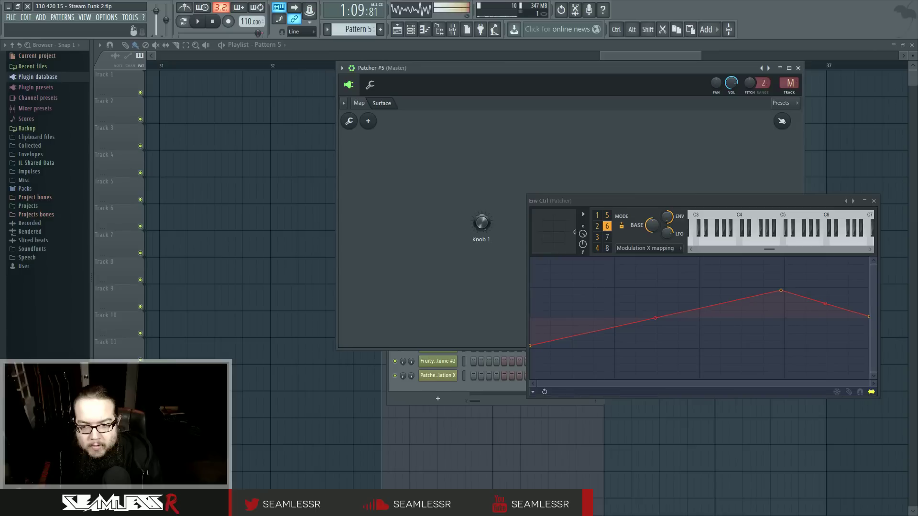
Set bands 5 and 6 of the Param. EQ 2 before the output to Band stop, and close its editor.
{"action": "left_click_drag", "start_coordinate": [827, 203], "coordinate": [758, 305]}
{"action": "double_click", "coordinate": [732, 218]}
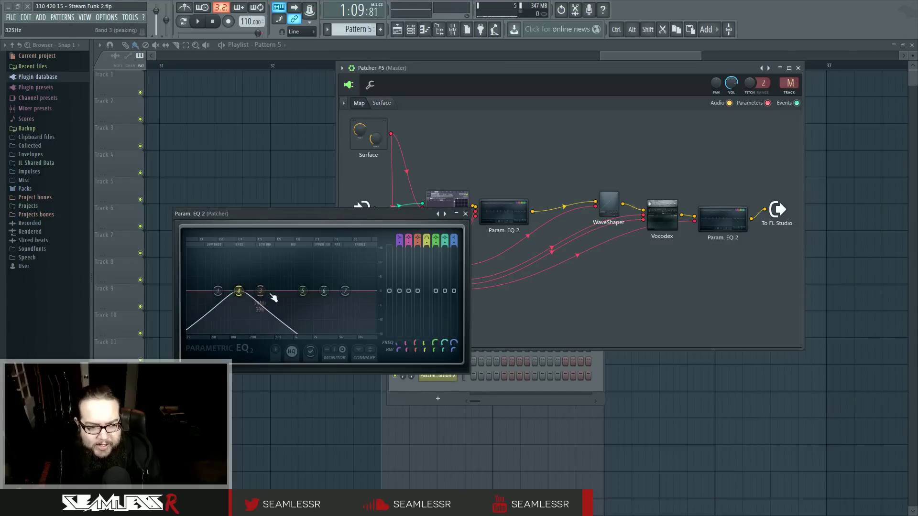
{"action": "right_click", "coordinate": [303, 291]}
{"action": "mouse_move", "coordinate": [318, 316]}
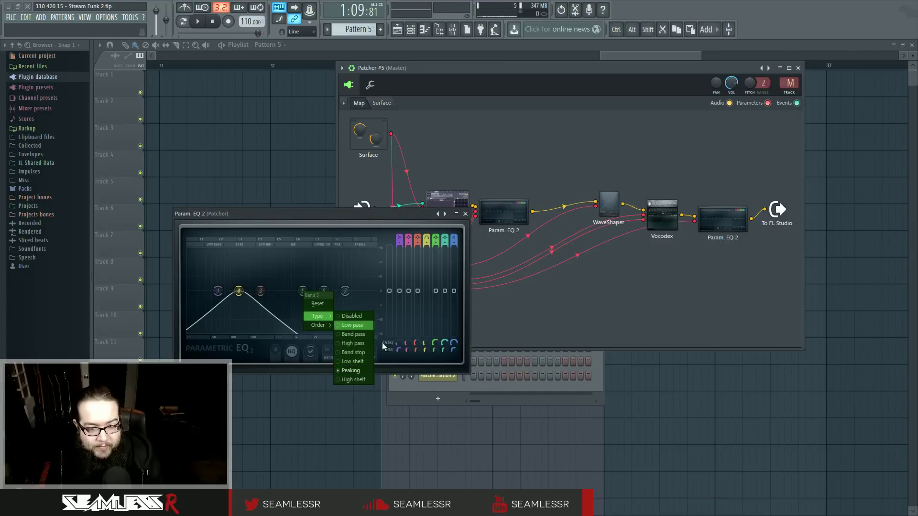
{"action": "left_click", "coordinate": [354, 352]}
{"action": "right_click", "coordinate": [324, 291]}
{"action": "mouse_move", "coordinate": [338, 316]}
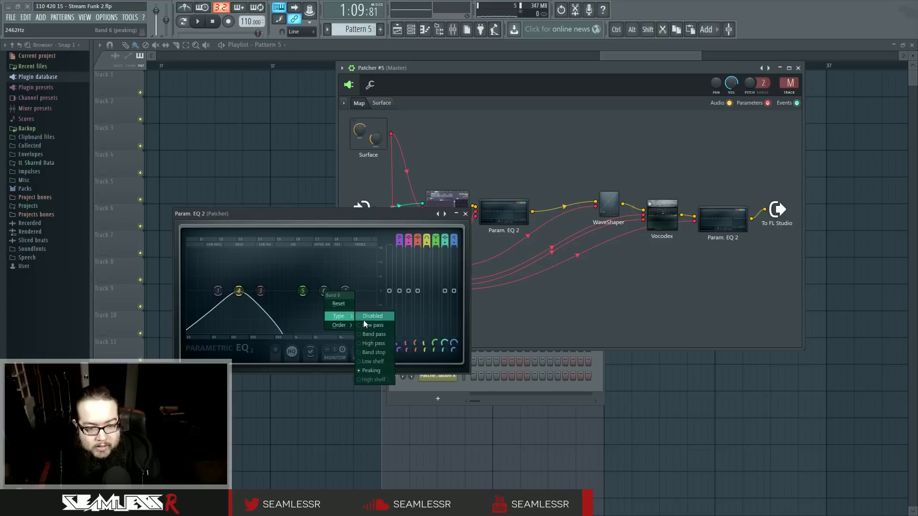
{"action": "left_click", "coordinate": [385, 352]}
{"action": "left_click", "coordinate": [465, 213]}
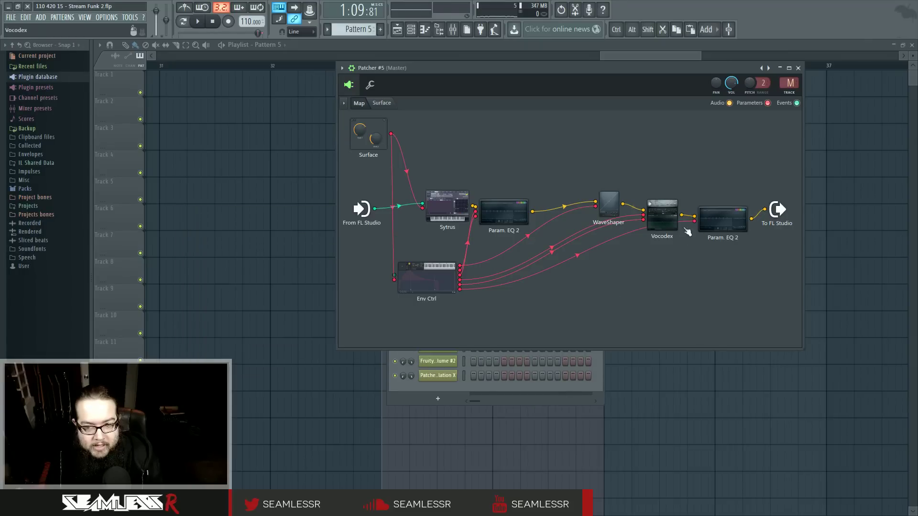
Activate Articulator 7 and Articulator 8 as Env Ctrl outputs.
{"action": "left_click", "coordinate": [434, 274]}
{"action": "left_click_drag", "start_coordinate": [566, 303], "coordinate": [549, 230]}
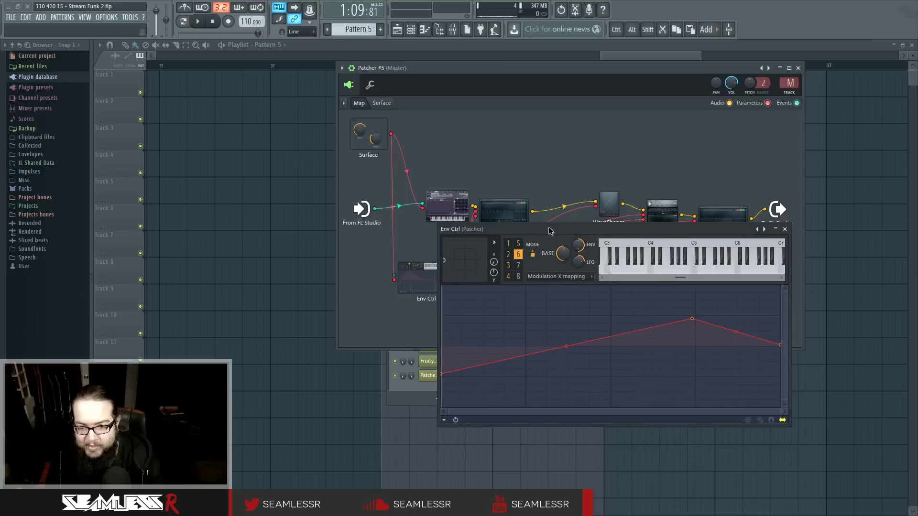
{"action": "left_click", "coordinate": [519, 266]}
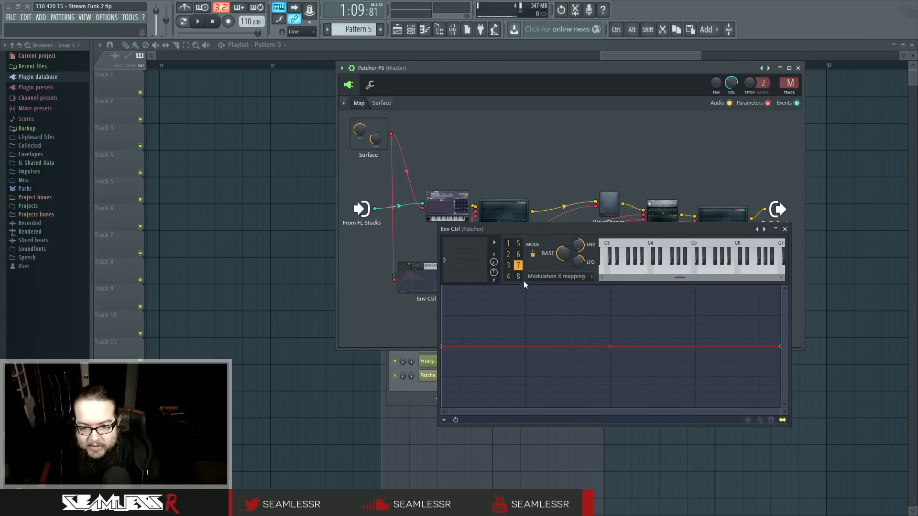
{"action": "left_click", "coordinate": [784, 229]}
{"action": "right_click", "coordinate": [442, 270]}
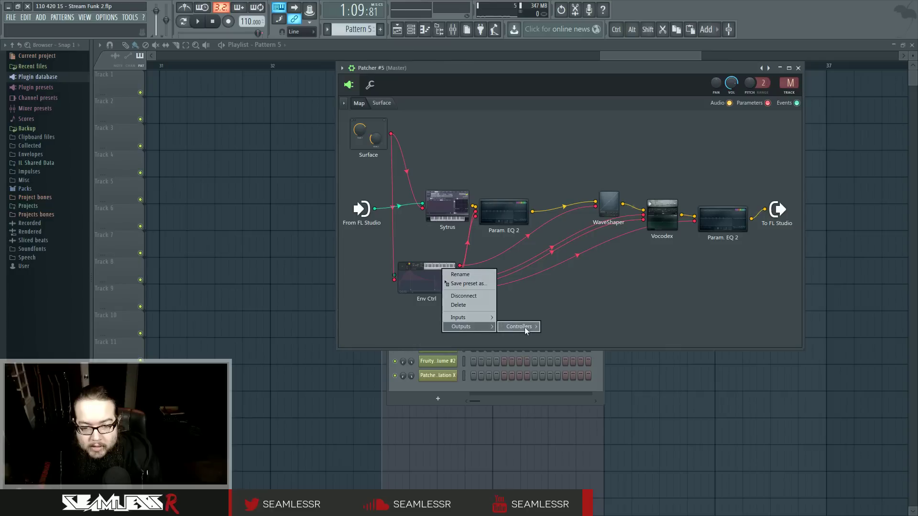
{"action": "mouse_move", "coordinate": [525, 328]}
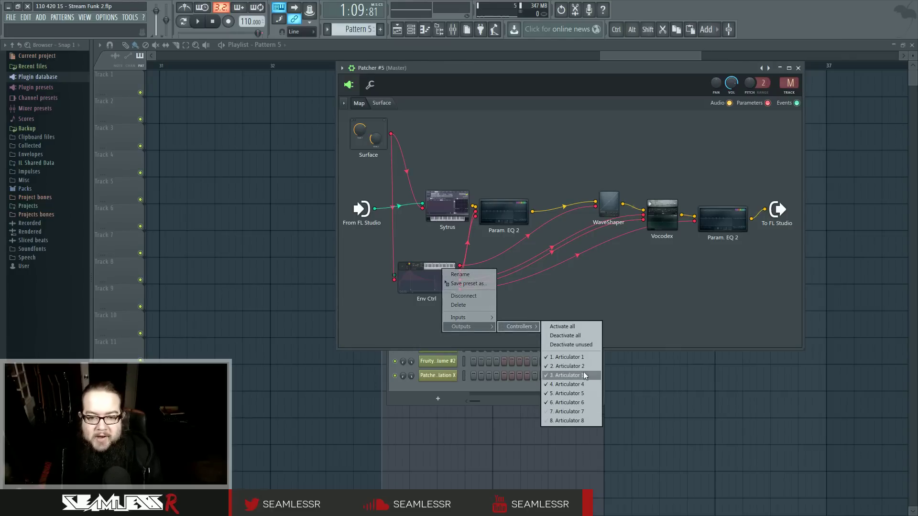
{"action": "left_click", "coordinate": [567, 411]}
{"action": "left_click", "coordinate": [567, 419]}
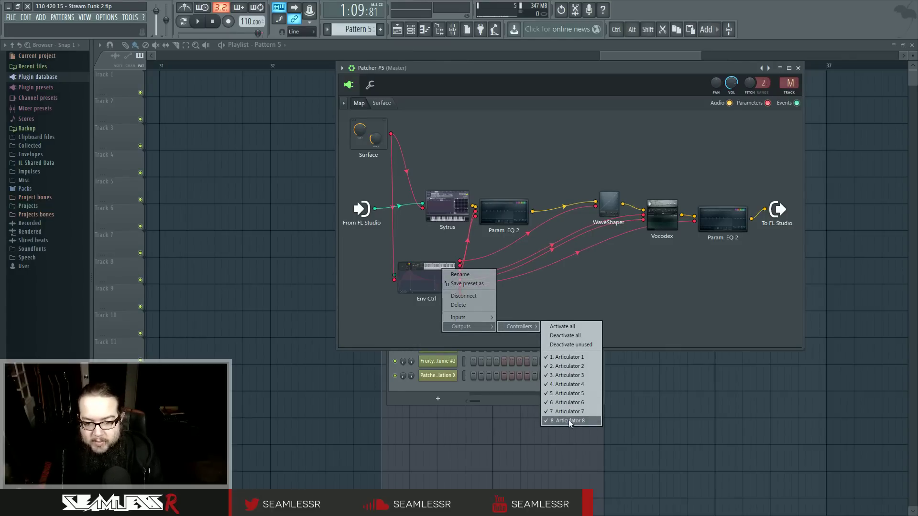
{"action": "right_click", "coordinate": [570, 422]}
{"action": "left_click", "coordinate": [584, 420]}
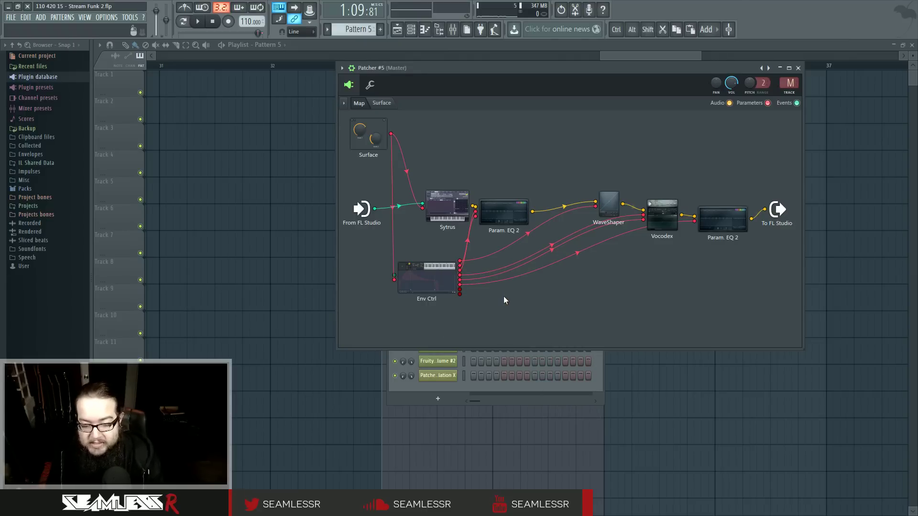
Activate band 5 and band 6 frequency inputs on the last Param. EQ 2 and connect Articulators 7 and 8 to them.
{"action": "right_click", "coordinate": [721, 214]}
{"action": "double_click", "coordinate": [718, 218]}
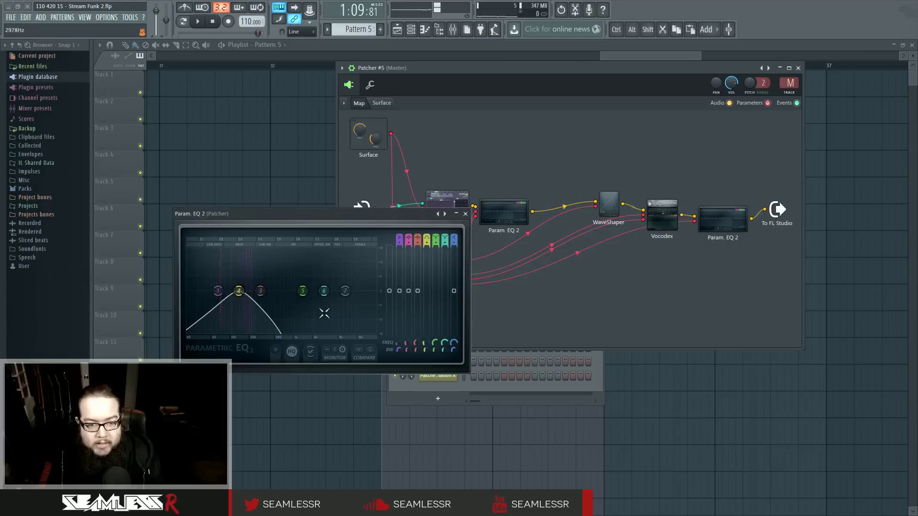
{"action": "right_click", "coordinate": [436, 343]}
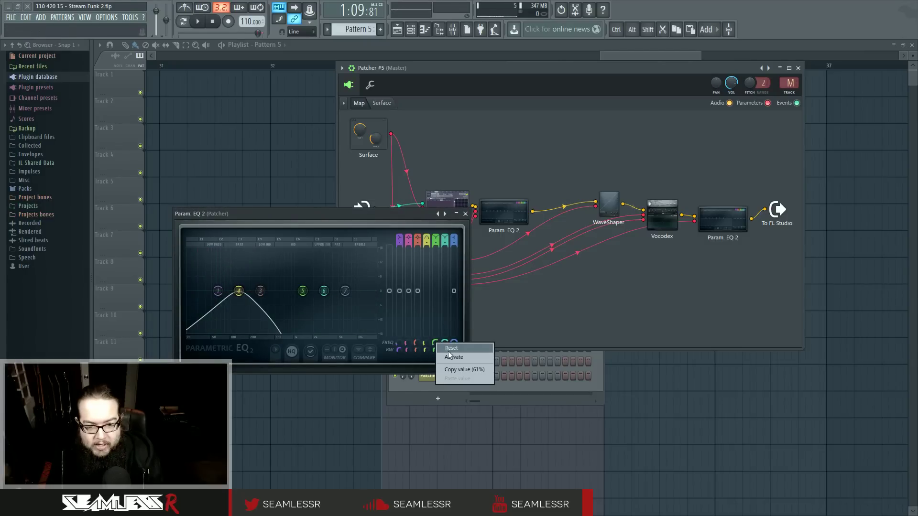
{"action": "right_click", "coordinate": [445, 341]}
{"action": "left_click", "coordinate": [474, 356]}
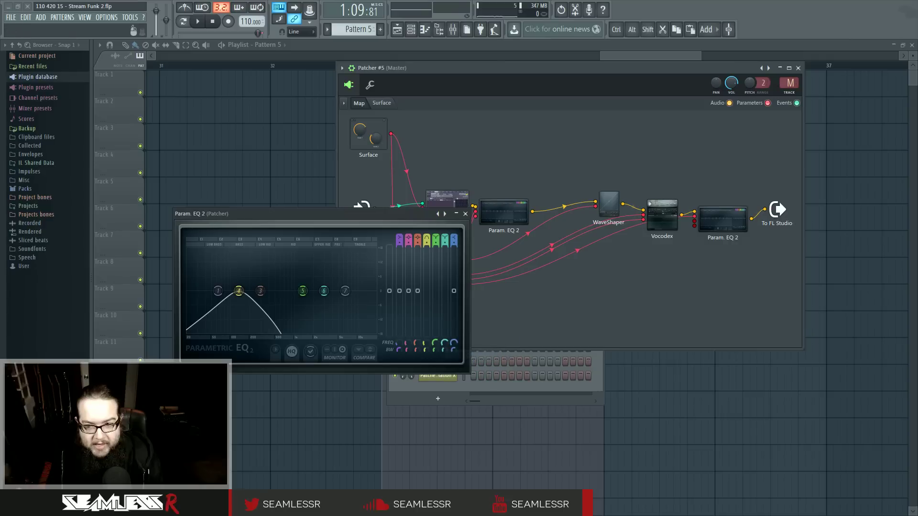
{"action": "left_click", "coordinate": [467, 214]}
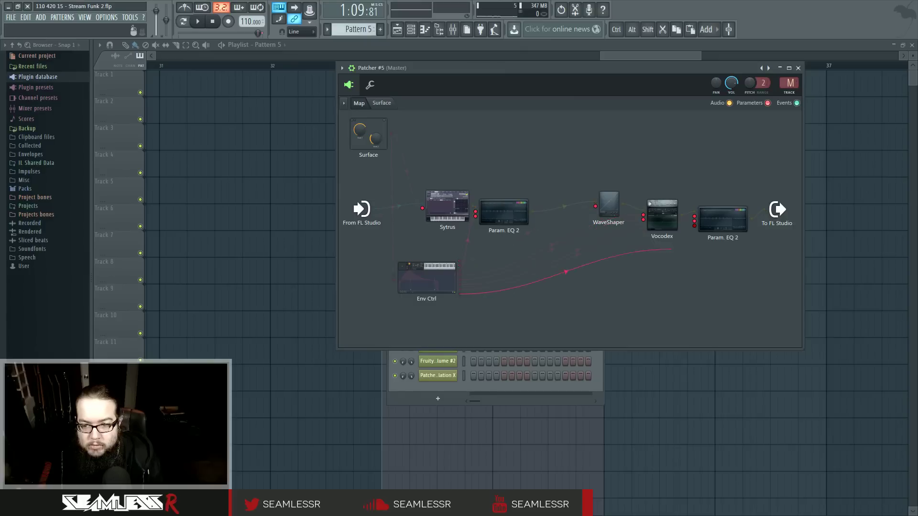
Shape articulator 7's Modulation X mapping in Env Ctrl as a line falling from above centre to below it.
{"action": "left_click", "coordinate": [437, 280]}
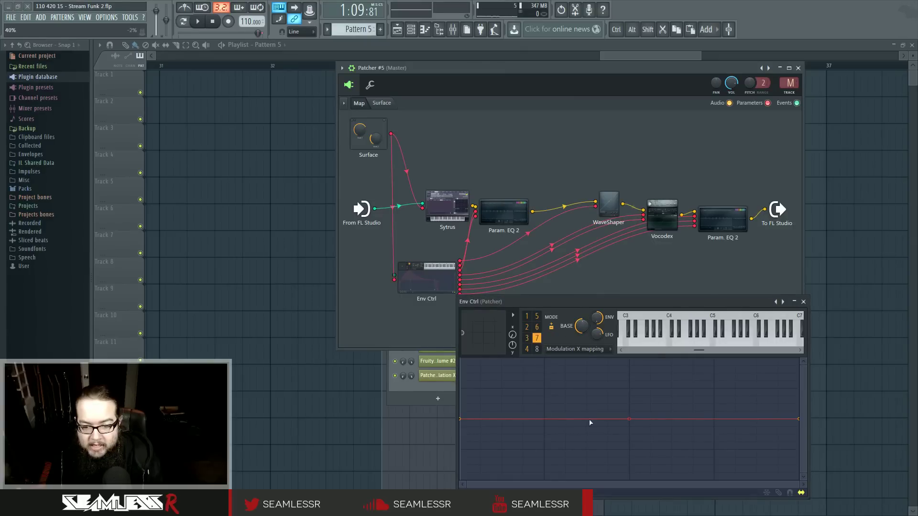
{"action": "left_click_drag", "start_coordinate": [800, 420], "coordinate": [798, 455]}
{"action": "left_click_drag", "start_coordinate": [461, 421], "coordinate": [471, 378]}
Shape articulator 8's Modulation X mapping as a line rising from below centre to slightly above it.
{"action": "left_click", "coordinate": [536, 349]}
{"action": "left_click_drag", "start_coordinate": [463, 420], "coordinate": [460, 463]}
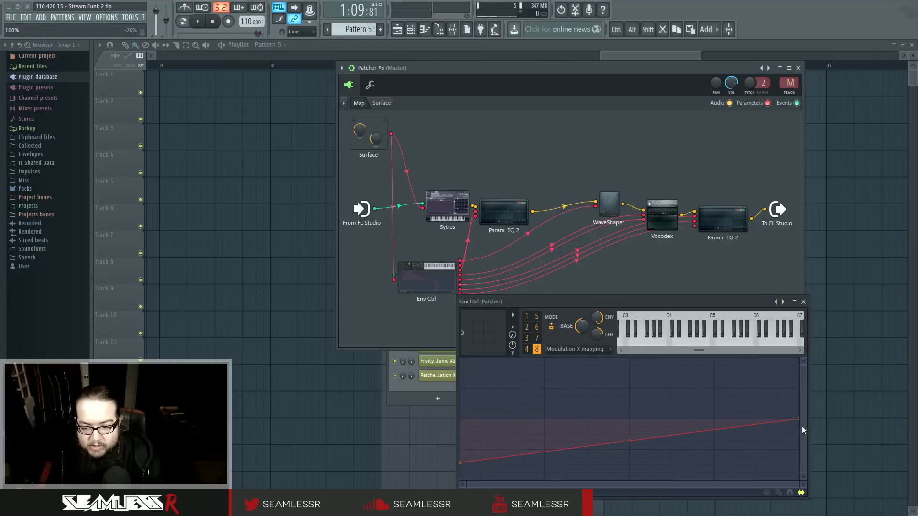
{"action": "left_click_drag", "start_coordinate": [799, 420], "coordinate": [799, 404]}
Rework articulator 7's mapping into a curved wave above centre, with a dip, a second peak and a lower end point.
{"action": "left_click", "coordinate": [537, 339]}
{"action": "left_click_drag", "start_coordinate": [629, 392], "coordinate": [629, 399]}
{"action": "left_click_drag", "start_coordinate": [798, 405], "coordinate": [801, 410]}
{"action": "left_click_drag", "start_coordinate": [628, 405], "coordinate": [627, 382]}
{"action": "right_click", "coordinate": [591, 405]}
{"action": "right_click", "coordinate": [695, 406]}
{"action": "left_click_drag", "start_coordinate": [695, 406], "coordinate": [697, 382]}
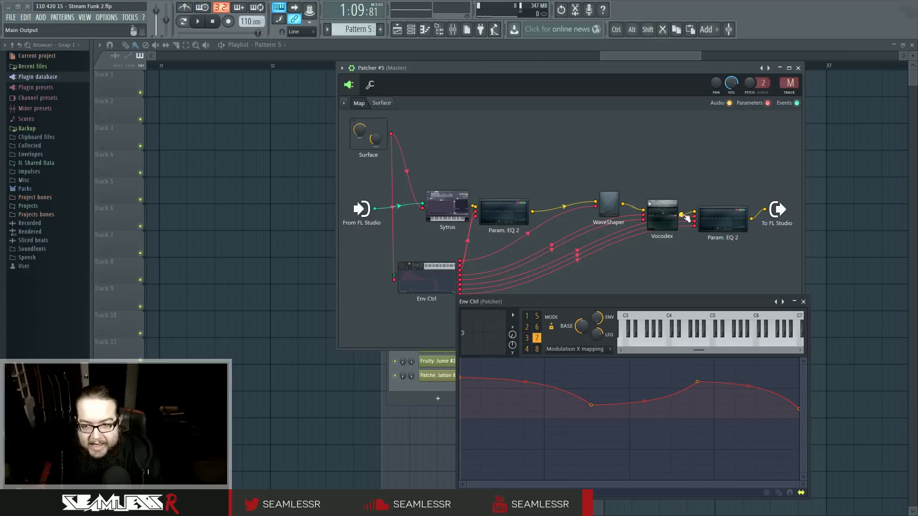
Raise WaveShaper and Vocodex in the map, close Env Ctrl and play the patch from the surface.
{"action": "mouse_move", "coordinate": [669, 215]}
{"action": "left_mouse_down"}
{"action": "mouse_move", "coordinate": [674, 200]}
{"action": "mouse_move", "coordinate": [670, 211]}
{"action": "left_mouse_up"}
{"action": "left_click_drag", "start_coordinate": [609, 204], "coordinate": [605, 184]}
{"action": "left_click_drag", "start_coordinate": [662, 214], "coordinate": [660, 203]}
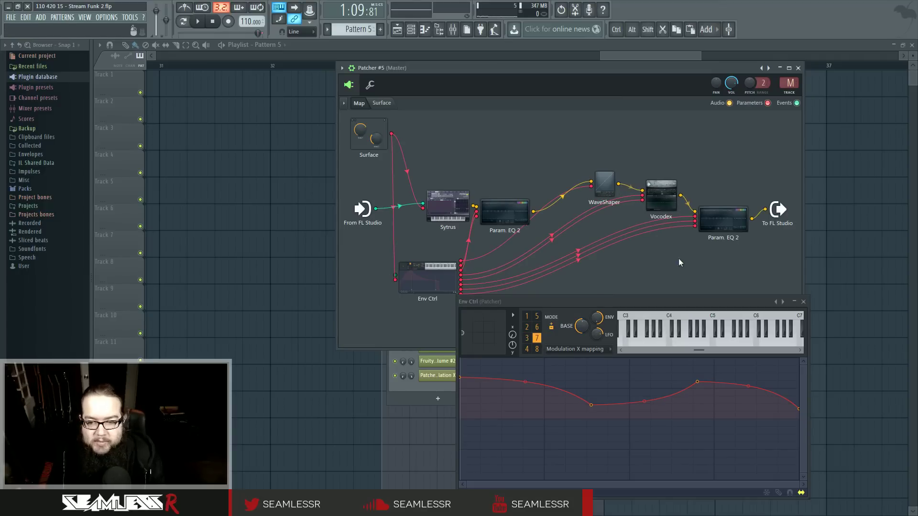
{"action": "left_click", "coordinate": [803, 302]}
{"action": "left_click", "coordinate": [381, 103]}
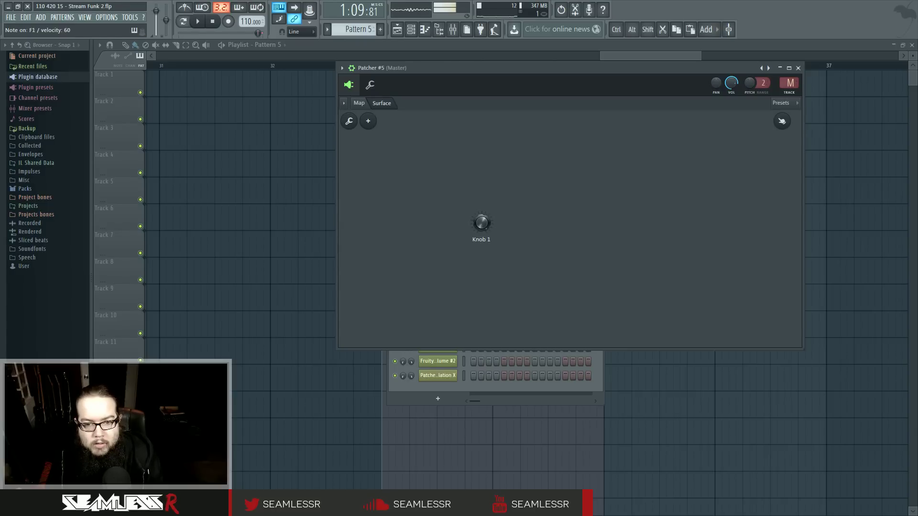
Insert Maximus between the last Param. EQ 2 and the output, and open its editor.
{"action": "left_click", "coordinate": [359, 103]}
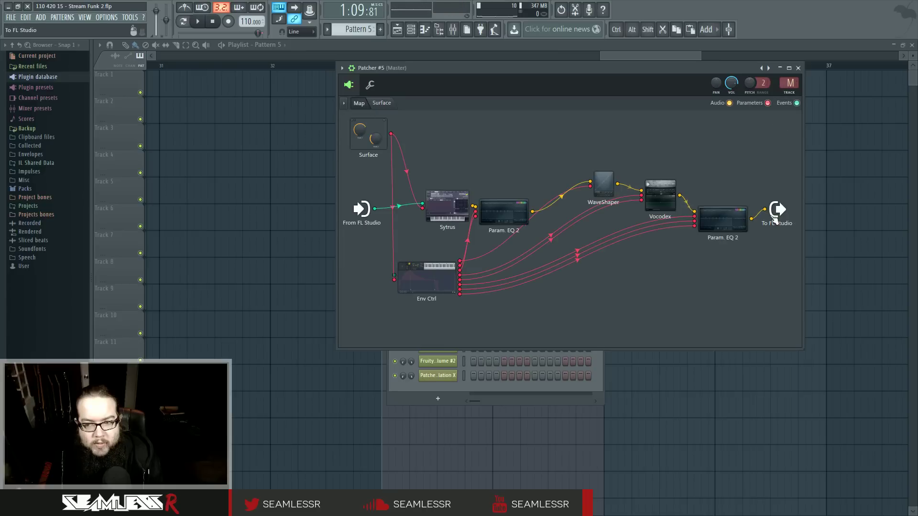
{"action": "right_click", "coordinate": [726, 220]}
{"action": "left_click", "coordinate": [738, 228]}
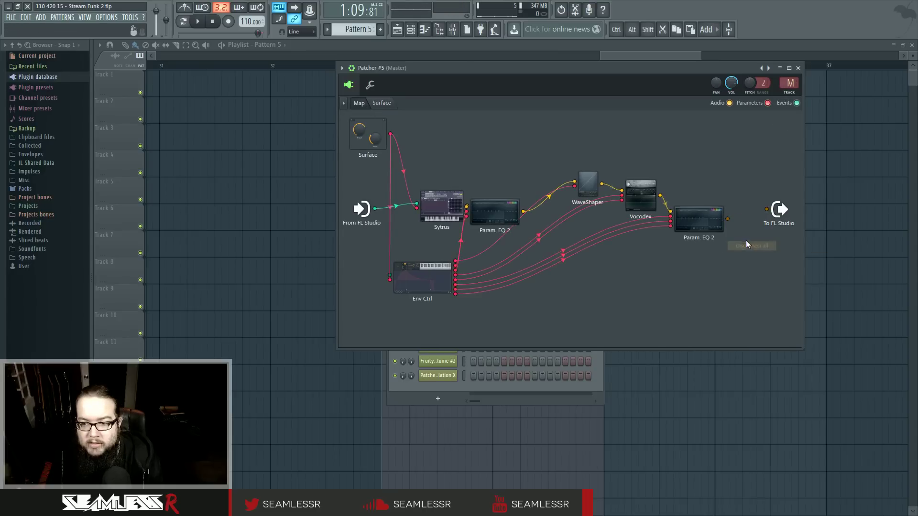
{"action": "left_click_drag", "start_coordinate": [727, 220], "coordinate": [766, 209]}
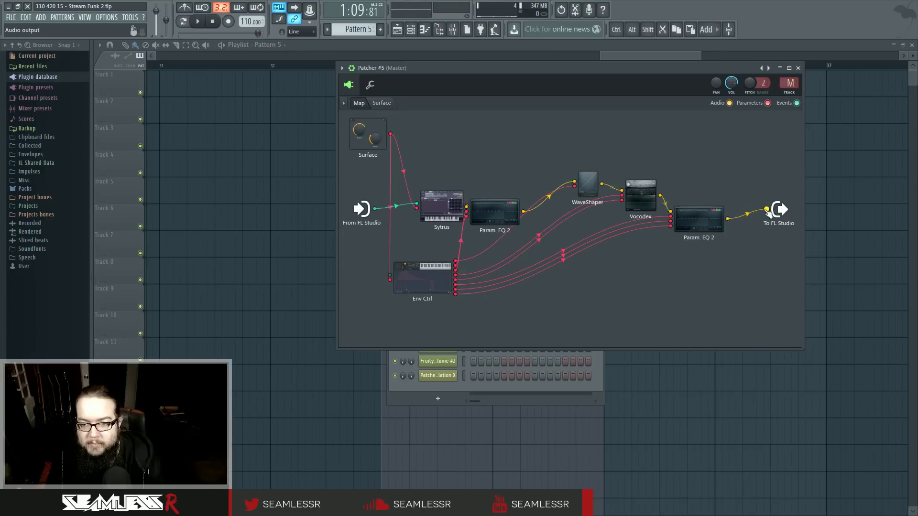
{"action": "middle_click", "coordinate": [730, 176]}
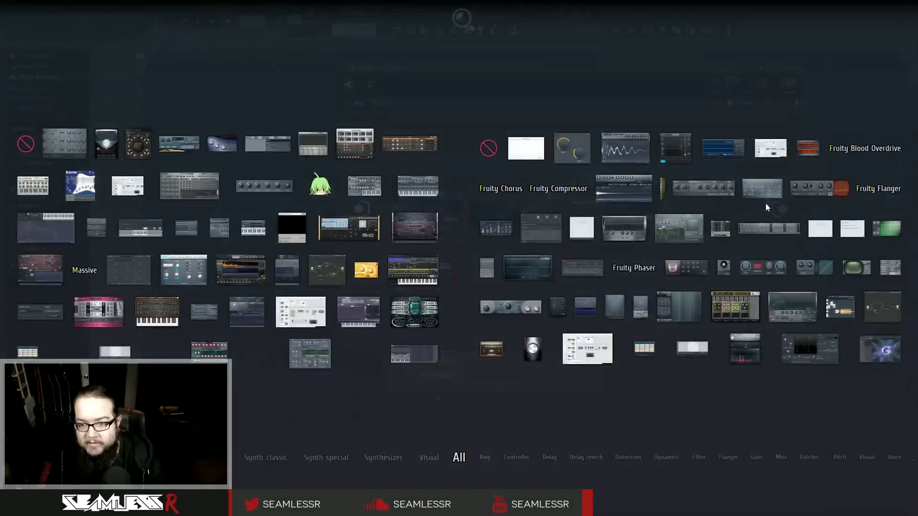
{"action": "left_click", "coordinate": [622, 232]}
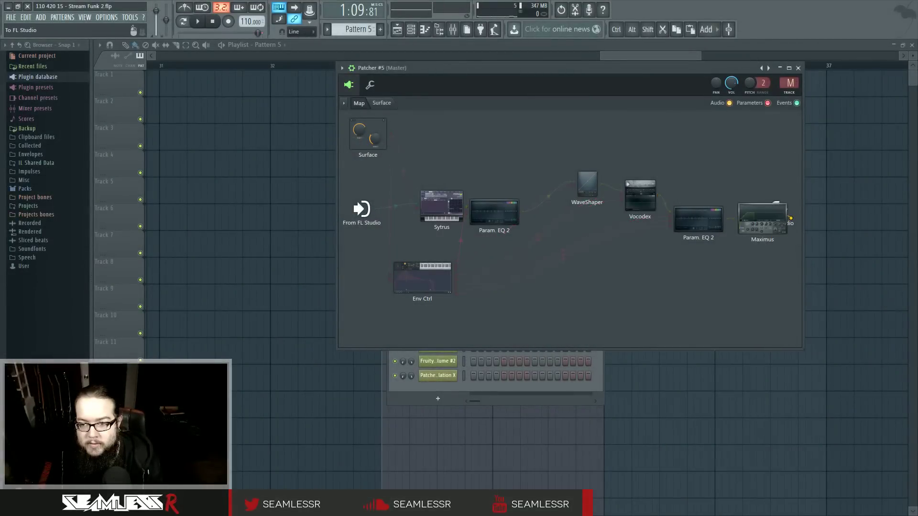
{"action": "left_click", "coordinate": [723, 212]}
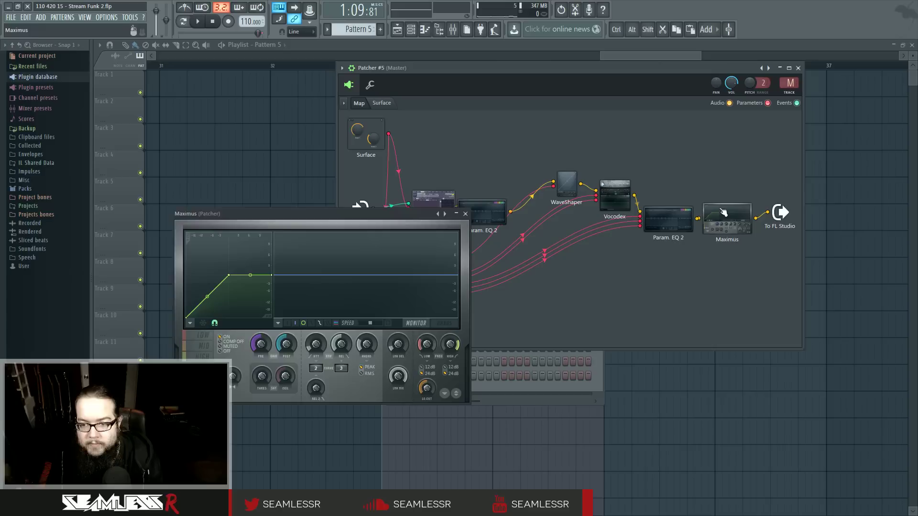
Close the playlist, enlarge and reposition the Patcher window, and move the Maximus editor below the end of the module chain.
{"action": "left_click", "coordinate": [808, 353]}
{"action": "right_click", "coordinate": [848, 344]}
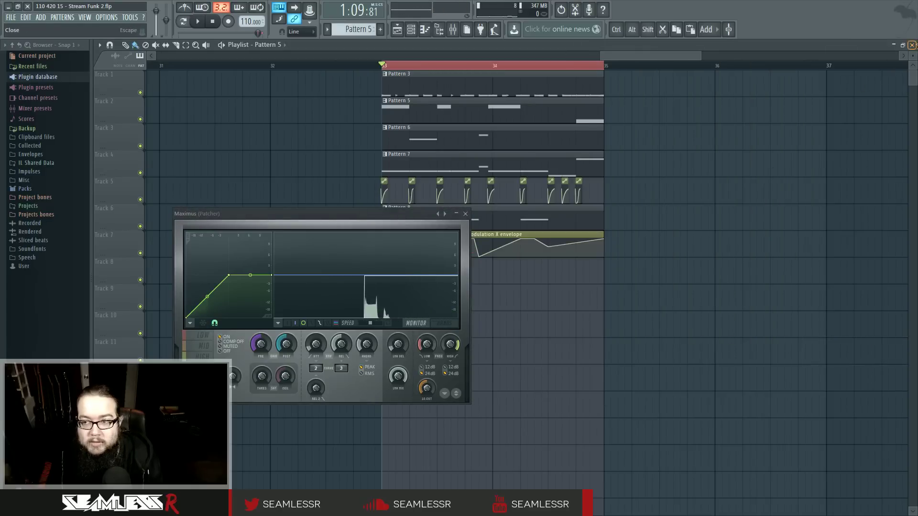
{"action": "left_click", "coordinate": [912, 45]}
{"action": "left_click_drag", "start_coordinate": [802, 349], "coordinate": [905, 369]}
{"action": "left_click_drag", "start_coordinate": [504, 67], "coordinate": [434, 68]}
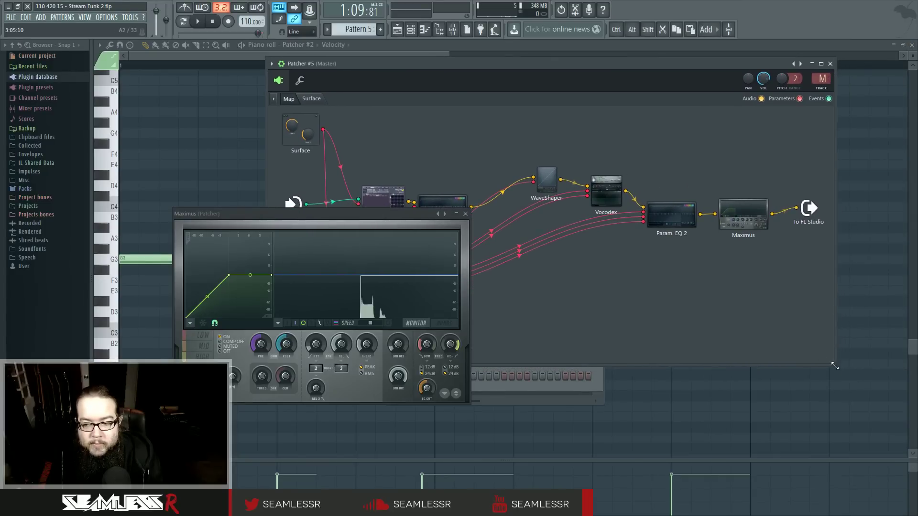
{"action": "left_click_drag", "start_coordinate": [834, 365], "coordinate": [887, 380]}
{"action": "left_click_drag", "start_coordinate": [390, 214], "coordinate": [735, 235]}
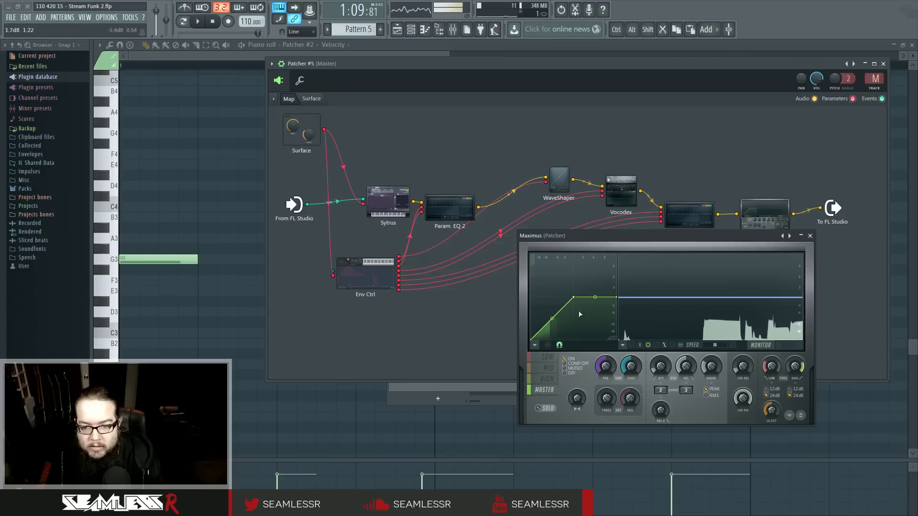
Switch Maximus to its low band and inspect Vocodex's band settings before returning to the Maximus editor.
{"action": "left_click", "coordinate": [547, 357]}
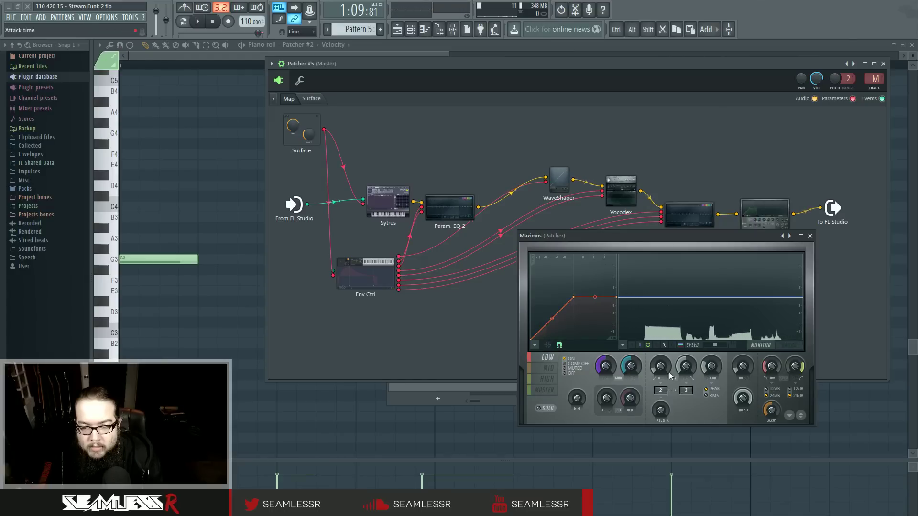
{"action": "left_click", "coordinate": [790, 348]}
{"action": "left_click", "coordinate": [735, 348]}
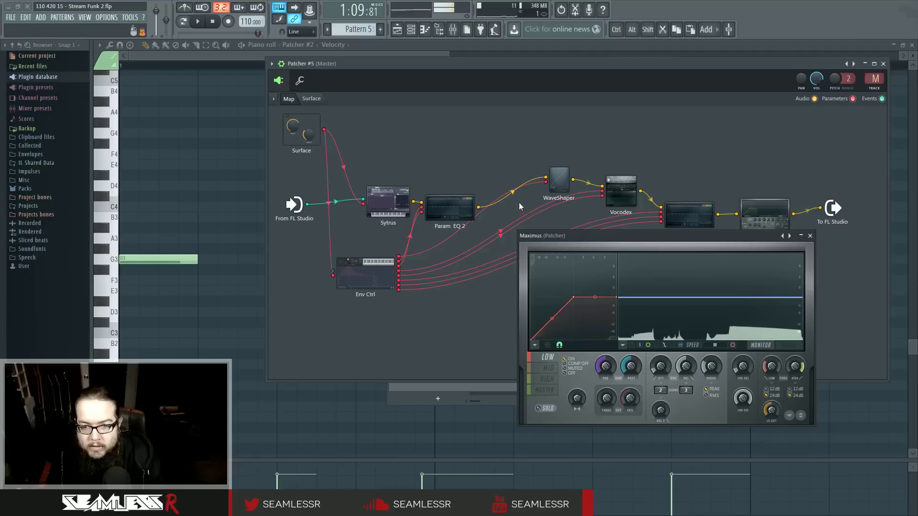
{"action": "left_click", "coordinate": [626, 183]}
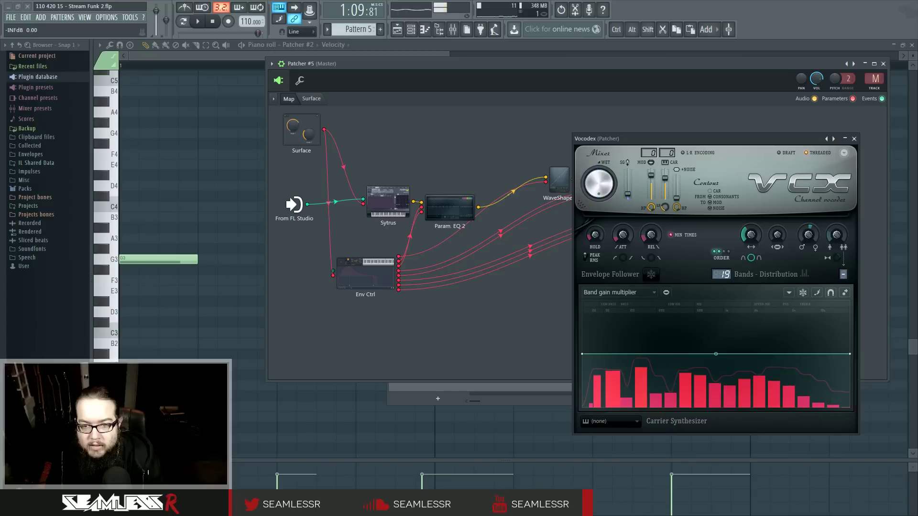
{"action": "left_click", "coordinate": [854, 139]}
{"action": "left_click", "coordinate": [765, 215]}
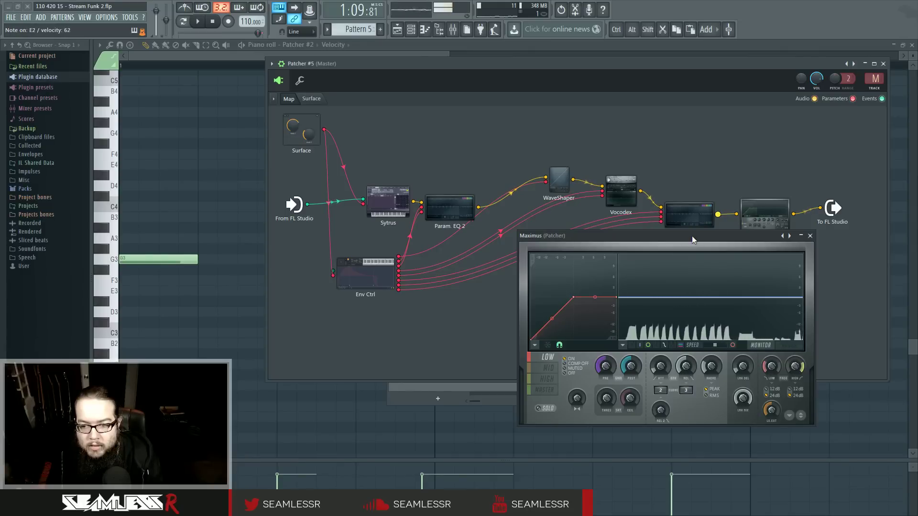
Set Maximus's low crossover to 99 Hz and give the low band's compression curve a steep, bowed rise to the flat ceiling.
{"action": "left_click", "coordinate": [789, 348]}
{"action": "left_click_drag", "start_coordinate": [771, 366], "coordinate": [771, 363]}
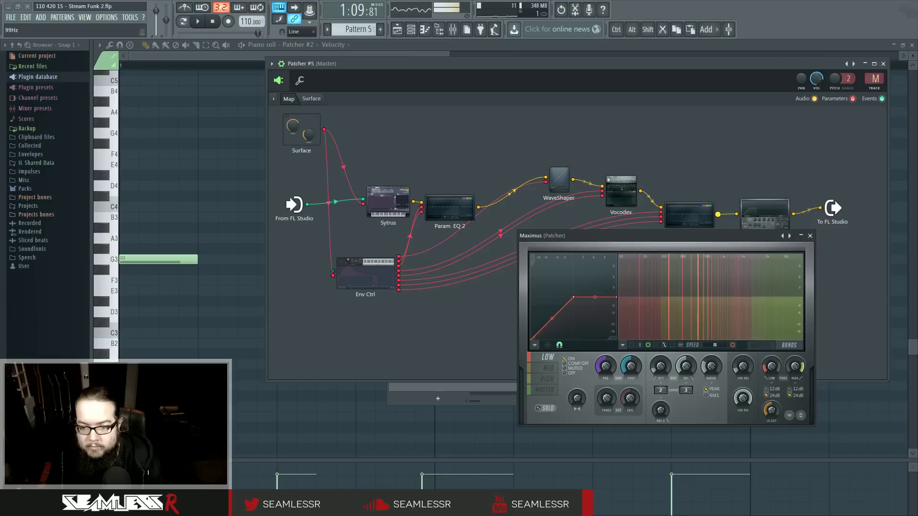
{"action": "left_click_drag", "start_coordinate": [574, 297], "coordinate": [539, 297]}
{"action": "left_click", "coordinate": [784, 344]}
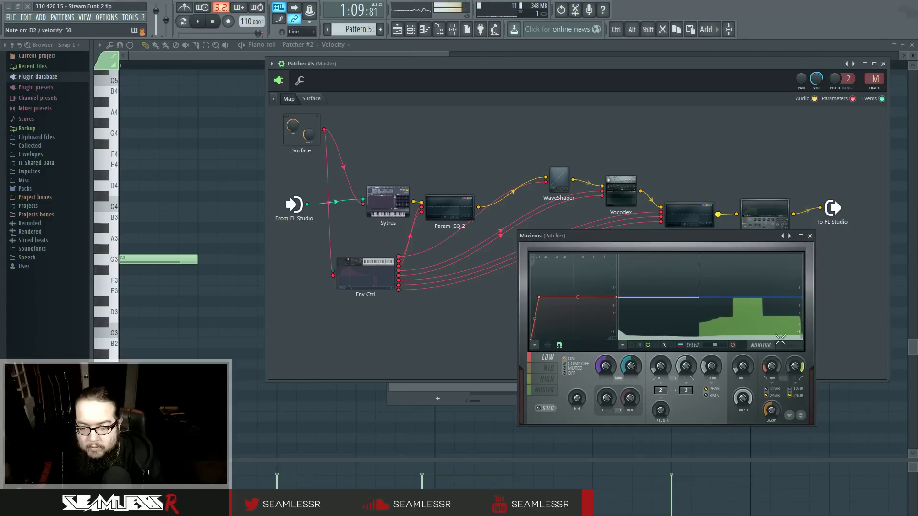
{"action": "left_click_drag", "start_coordinate": [535, 318], "coordinate": [534, 305]}
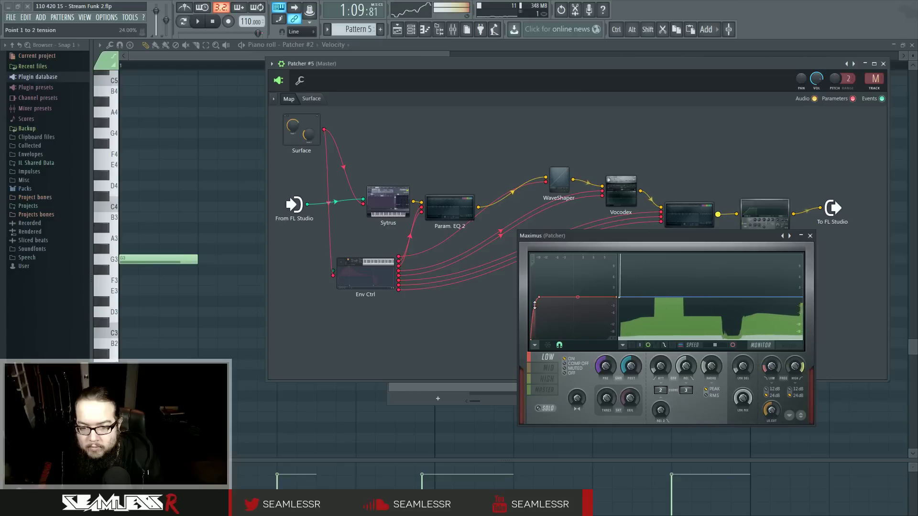
Bow the compression curves of Maximus's mid and high bands upward into steep rises that level off at the ceiling.
{"action": "left_click", "coordinate": [553, 368]}
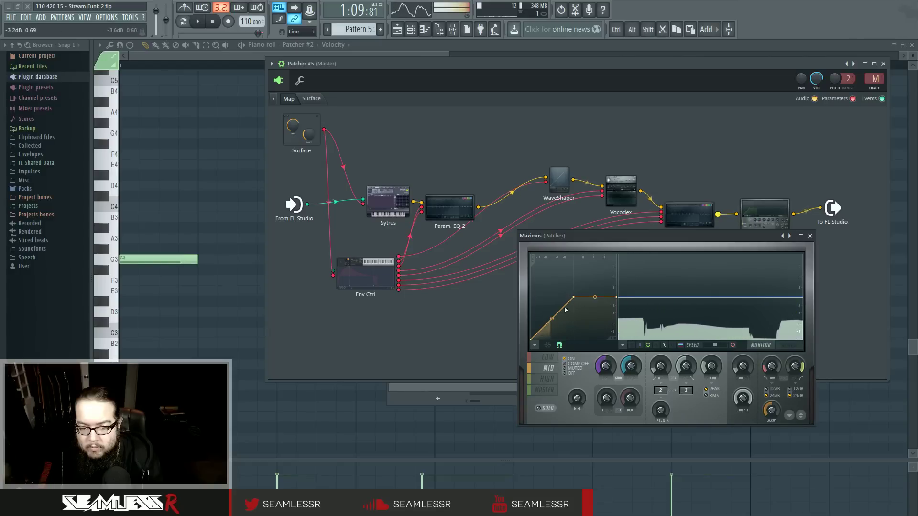
{"action": "left_click", "coordinate": [546, 379]}
{"action": "left_click_drag", "start_coordinate": [552, 319], "coordinate": [552, 282]}
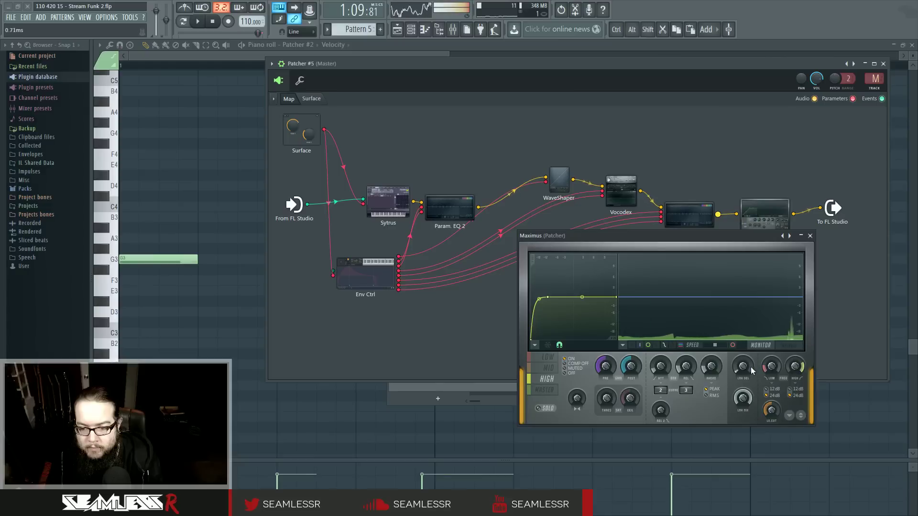
{"action": "left_click", "coordinate": [548, 367]}
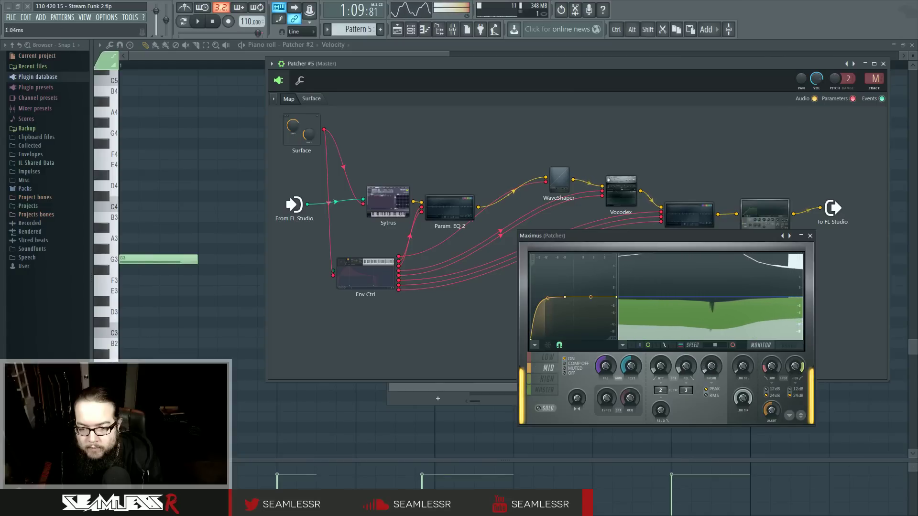
{"action": "left_click", "coordinate": [554, 380]}
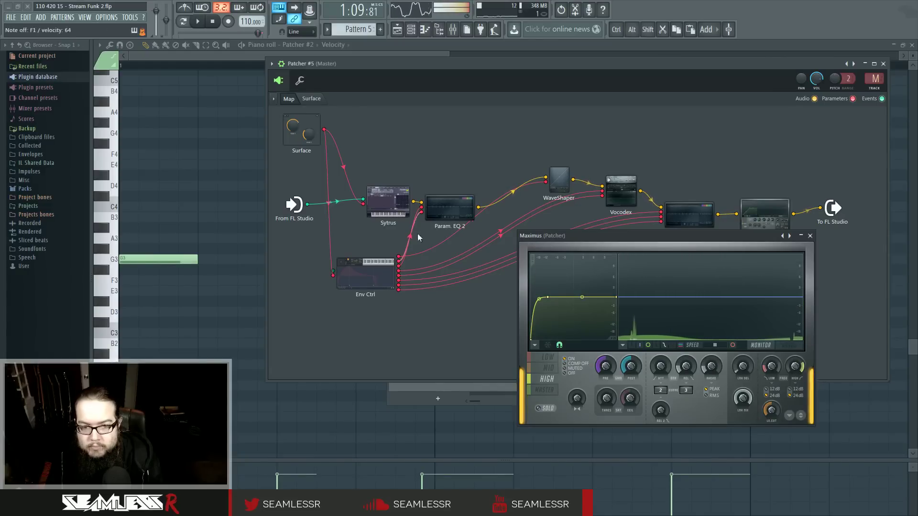
Play the patch from the surface and inspect the last Param. EQ 2 in the map.
{"action": "left_click", "coordinate": [312, 98]}
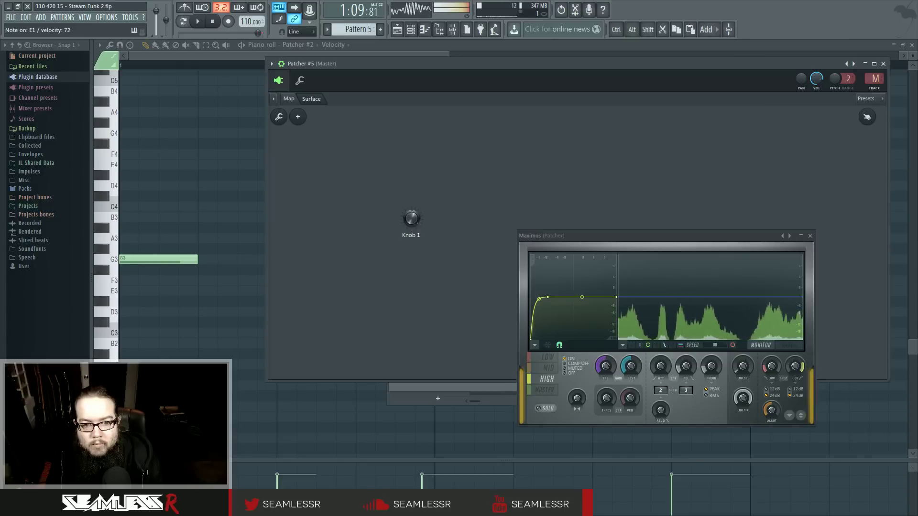
{"action": "left_click", "coordinate": [297, 98]}
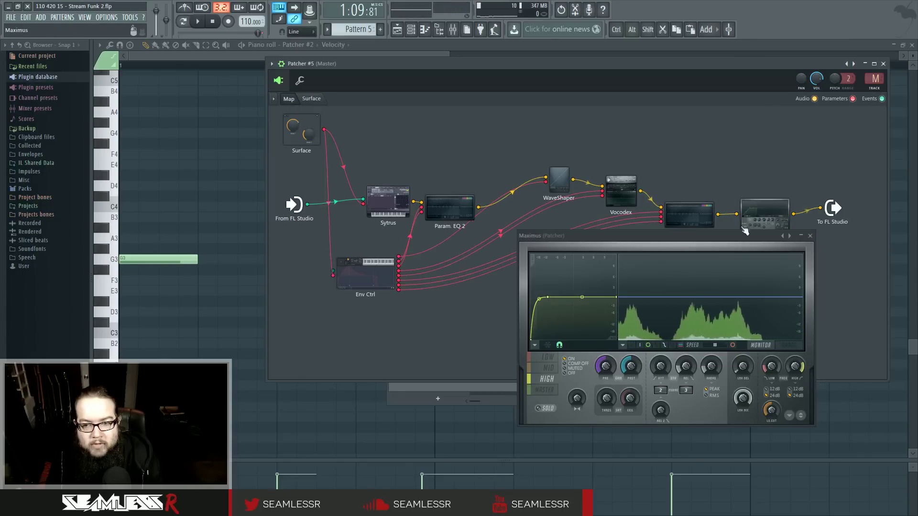
{"action": "left_click", "coordinate": [680, 221]}
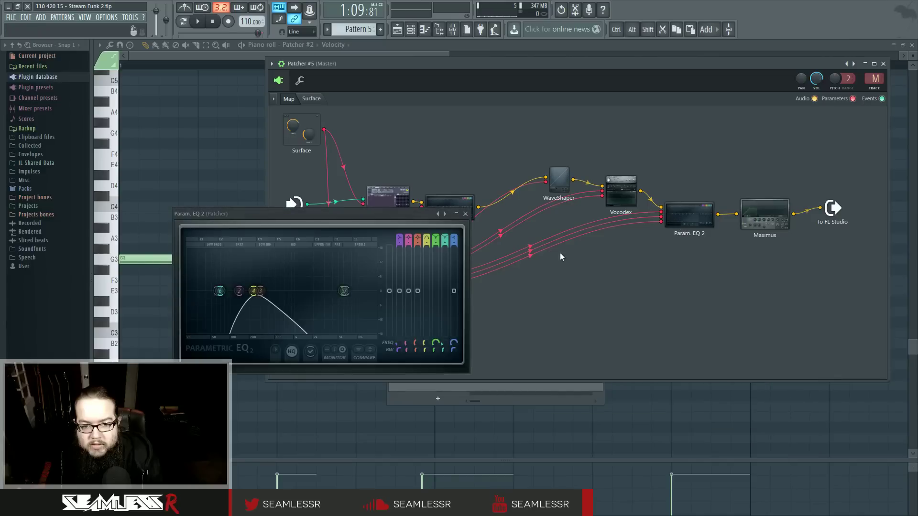
{"action": "left_click", "coordinate": [466, 213]}
Open Env Ctrl beside the surface and lower the second peak of articulator 7's Modulation X mapping while sweeping Knob 1.
{"action": "left_click", "coordinate": [377, 275]}
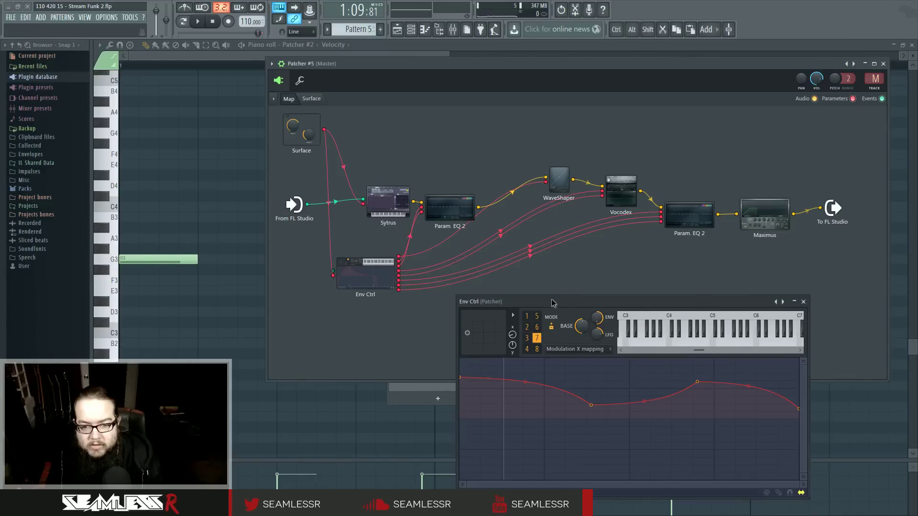
{"action": "left_click", "coordinate": [311, 99]}
{"action": "left_click_drag", "start_coordinate": [411, 219], "coordinate": [411, 172]}
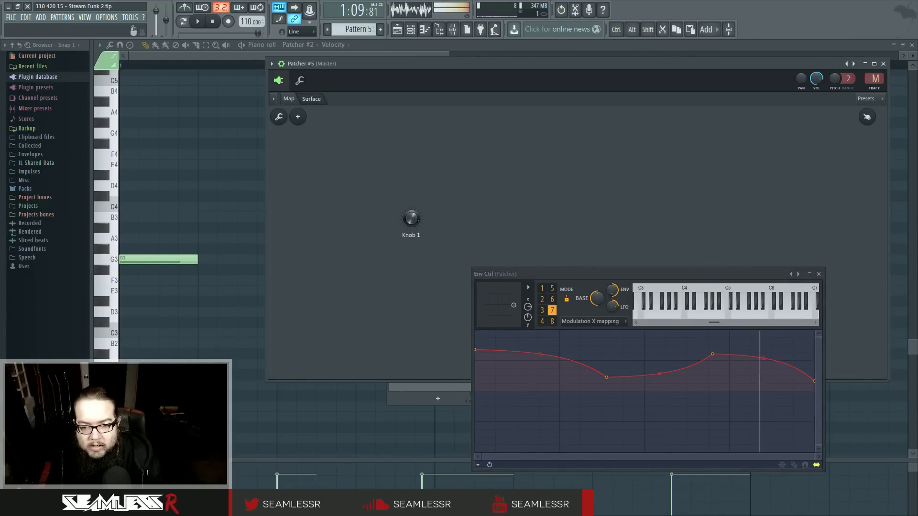
{"action": "left_click_drag", "start_coordinate": [712, 355], "coordinate": [713, 372]}
{"action": "left_click_drag", "start_coordinate": [412, 219], "coordinate": [412, 243]}
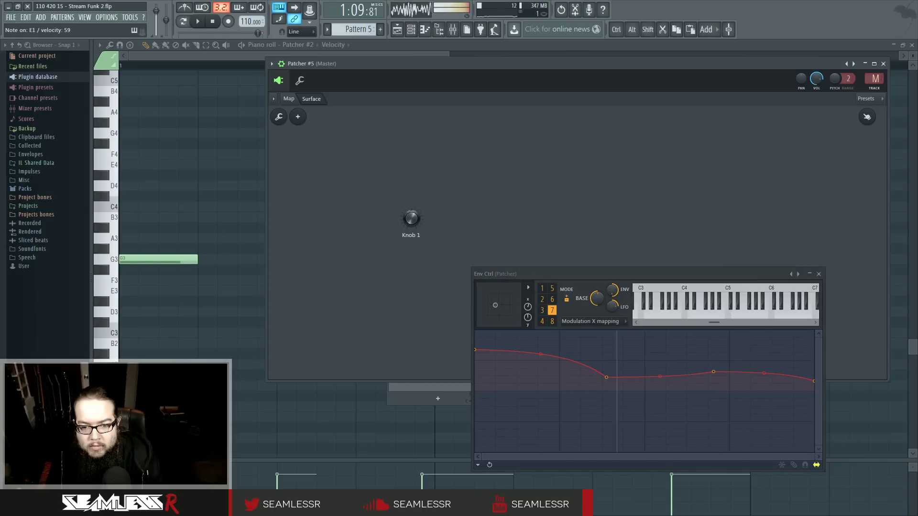
Bow articulator 8's Modulation X mapping upward and audition it by sweeping Knob 1 up and down.
{"action": "left_click", "coordinate": [553, 321]}
{"action": "left_click_drag", "start_coordinate": [644, 417], "coordinate": [644, 406]}
{"action": "left_click_drag", "start_coordinate": [411, 218], "coordinate": [411, 184]}
{"action": "left_click_drag", "start_coordinate": [411, 219], "coordinate": [411, 254]}
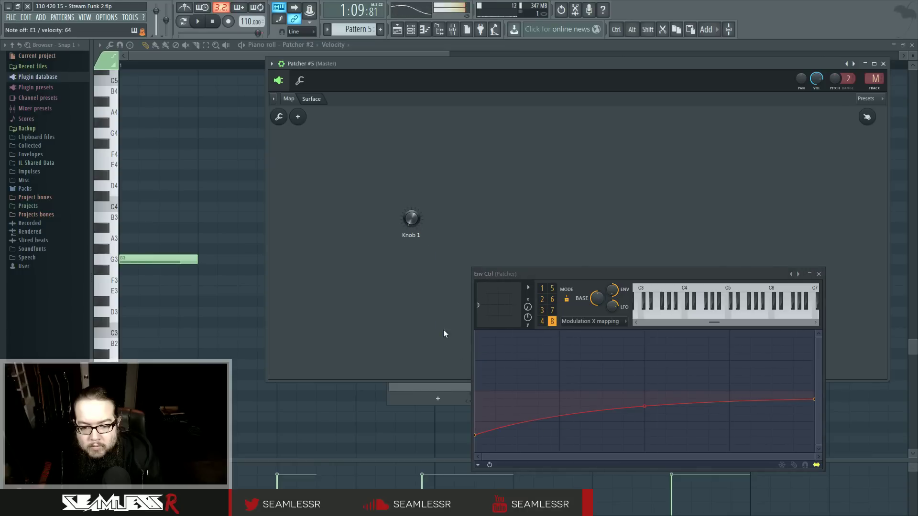
Rebalance articulator 8's mapping by trying a lower end point, raising the start point and lifting the end point again.
{"action": "left_click_drag", "start_coordinate": [814, 399], "coordinate": [815, 413]}
{"action": "mouse_move", "coordinate": [411, 219]}
{"action": "left_mouse_down"}
{"action": "mouse_move", "coordinate": [411, 203]}
{"action": "mouse_move", "coordinate": [411, 235]}
{"action": "left_mouse_up"}
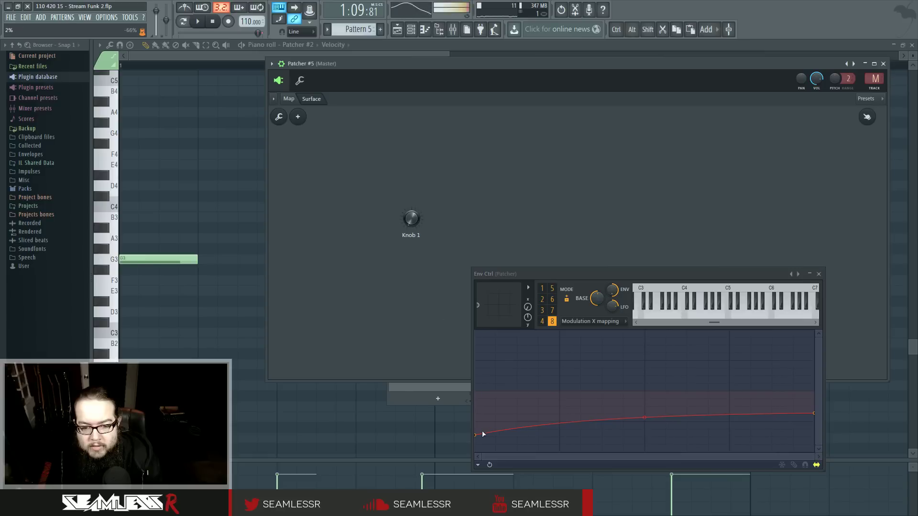
{"action": "left_click_drag", "start_coordinate": [480, 435], "coordinate": [478, 414]}
{"action": "left_click_drag", "start_coordinate": [814, 414], "coordinate": [818, 395]}
Flatten articulator 7's mapping into a gentle downward slope above centre by raising its last three points, and sweep Knob 1.
{"action": "left_click", "coordinate": [552, 311]}
{"action": "left_click_drag", "start_coordinate": [606, 378], "coordinate": [605, 355]}
{"action": "left_click_drag", "start_coordinate": [713, 372], "coordinate": [711, 363]}
{"action": "left_click_drag", "start_coordinate": [813, 381], "coordinate": [814, 373]}
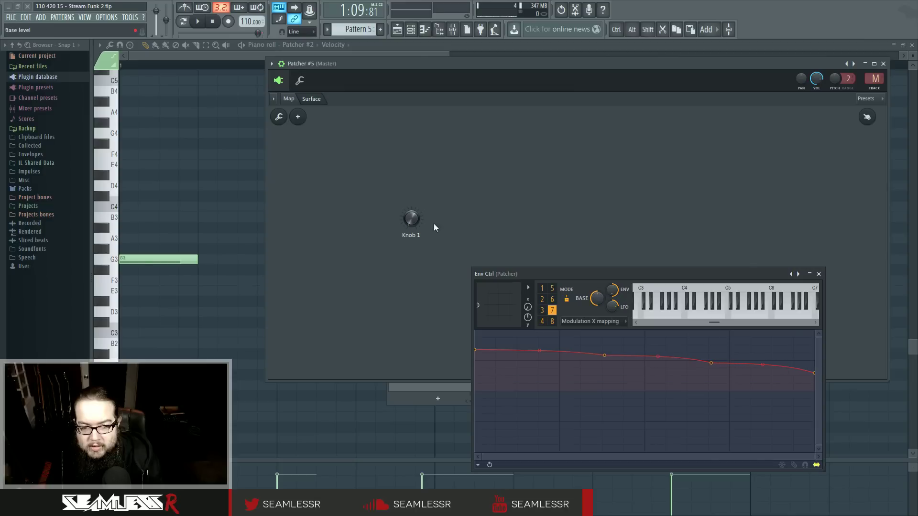
{"action": "left_click_drag", "start_coordinate": [411, 219], "coordinate": [411, 212]}
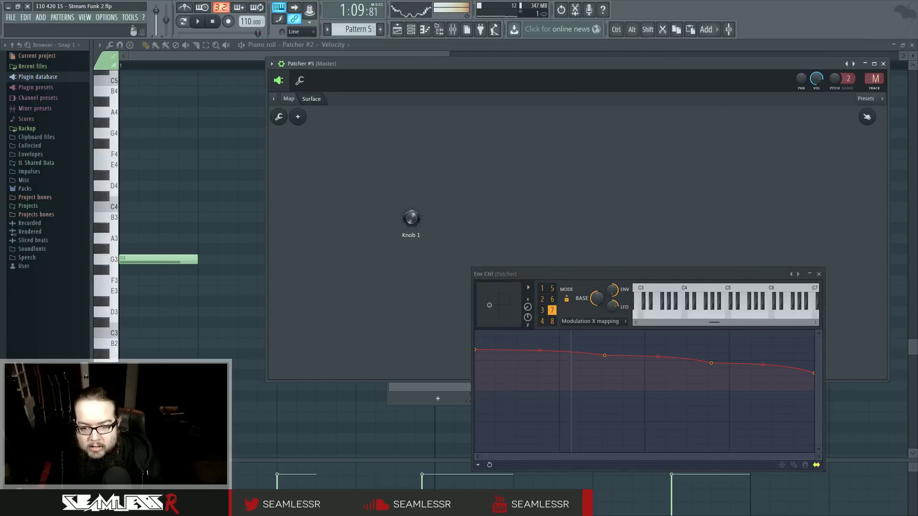
{"action": "left_click_drag", "start_coordinate": [411, 219], "coordinate": [411, 244]}
Bow the first segment of articulator 6's Modulation X mapping upward and audition it with Knob 1.
{"action": "left_click", "coordinate": [552, 299]}
{"action": "left_click_drag", "start_coordinate": [600, 391], "coordinate": [599, 379]}
{"action": "left_click_drag", "start_coordinate": [411, 218], "coordinate": [411, 191]}
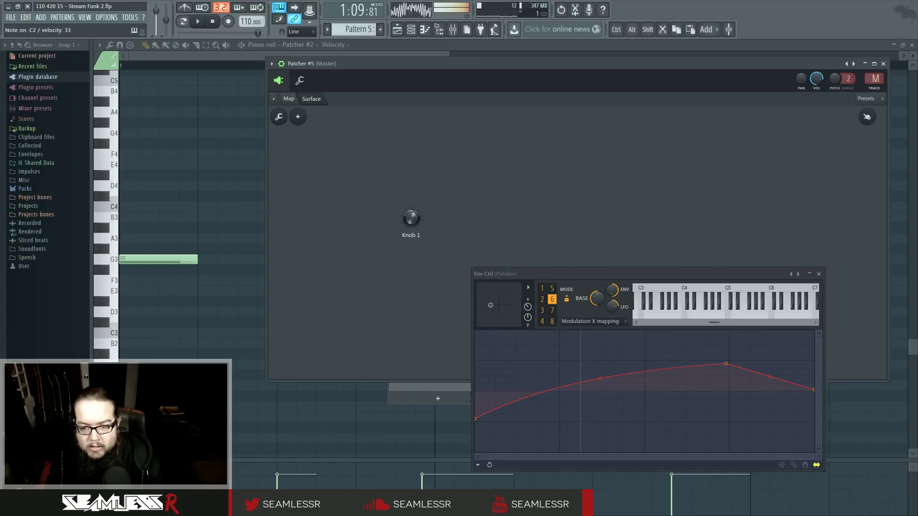
Make articulator 6's mapping rise throughout with a higher end, lower peak and lower start, sweep Knob 1 and move Env Ctrl up.
{"action": "left_click_drag", "start_coordinate": [815, 391], "coordinate": [814, 369]}
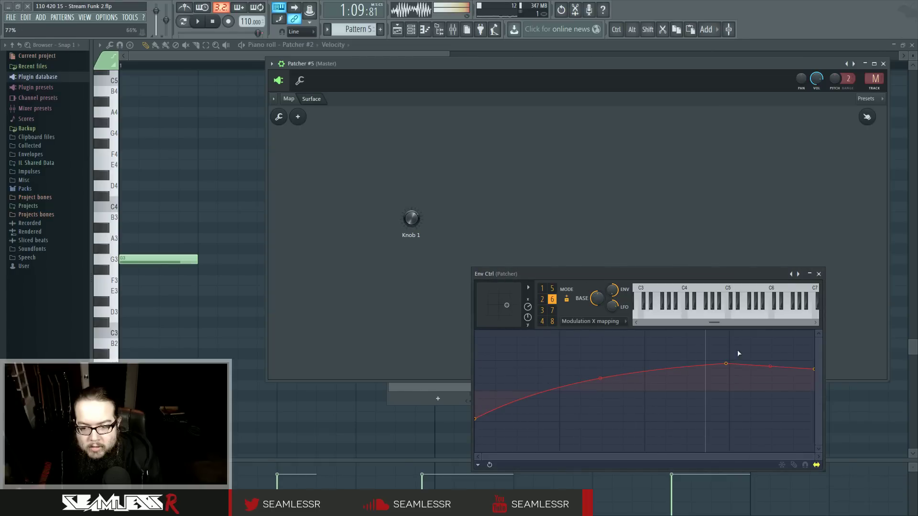
{"action": "left_click_drag", "start_coordinate": [728, 364], "coordinate": [727, 373]}
{"action": "left_click_drag", "start_coordinate": [480, 420], "coordinate": [478, 443]}
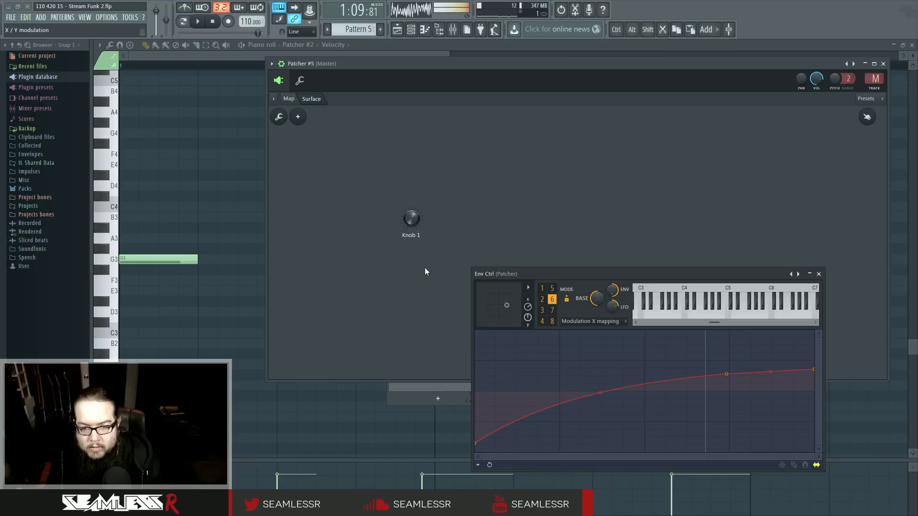
{"action": "left_click_drag", "start_coordinate": [411, 219], "coordinate": [411, 247]}
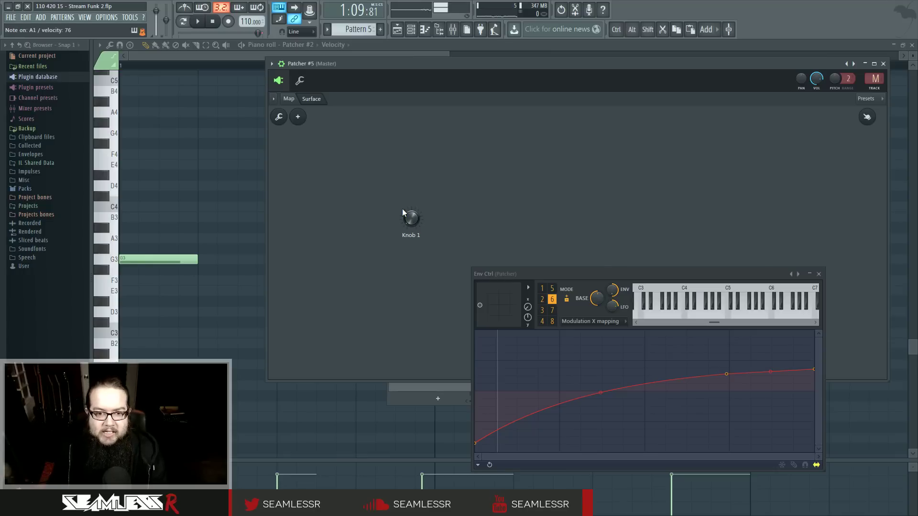
{"action": "left_click_drag", "start_coordinate": [596, 274], "coordinate": [591, 188]}
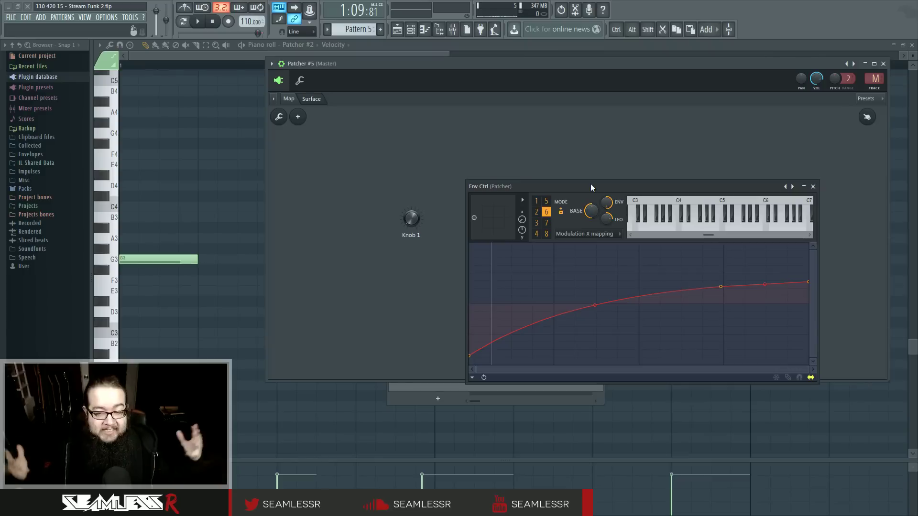